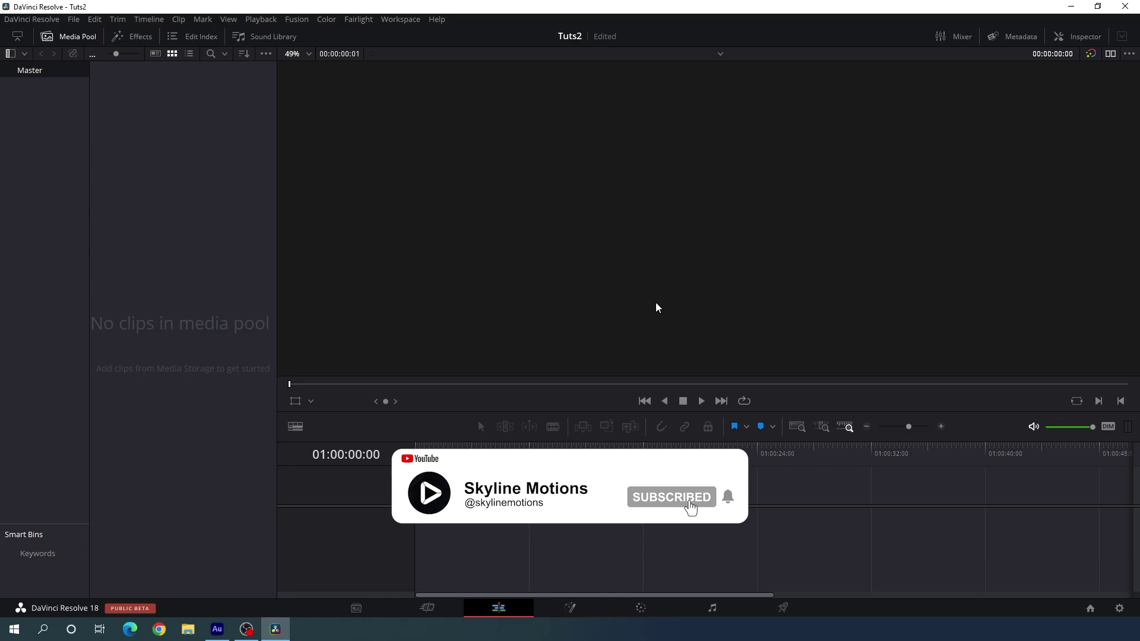
# Set the project's timeline frame rate to 60 frames per second and save the project settings
pyautogui.click(1119, 608)
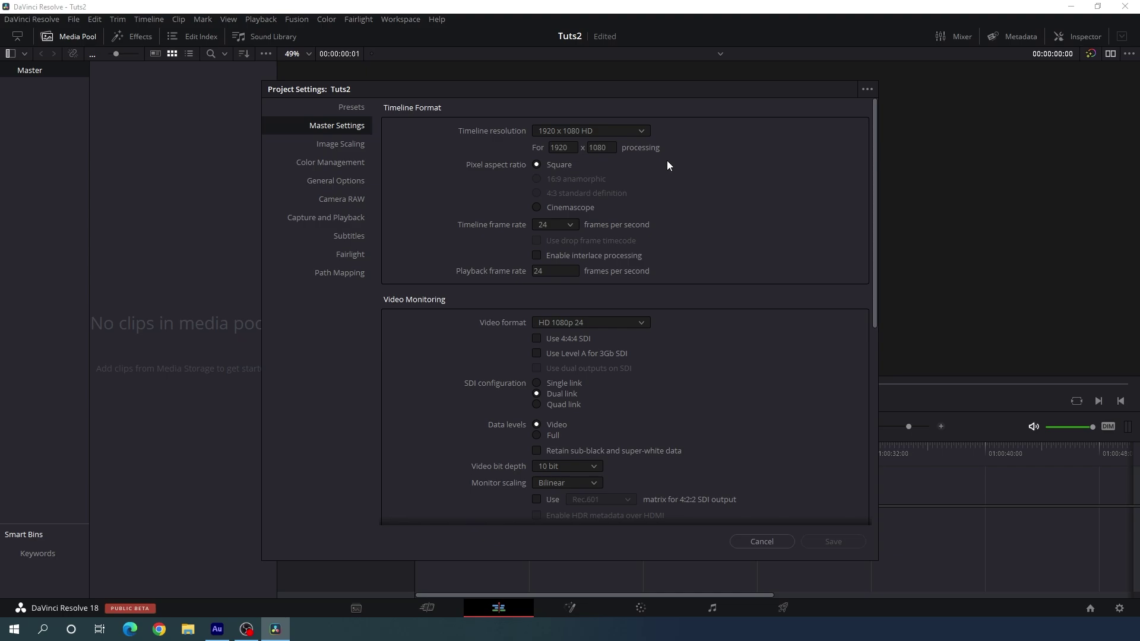
pyautogui.click(570, 226)
pyautogui.click(557, 359)
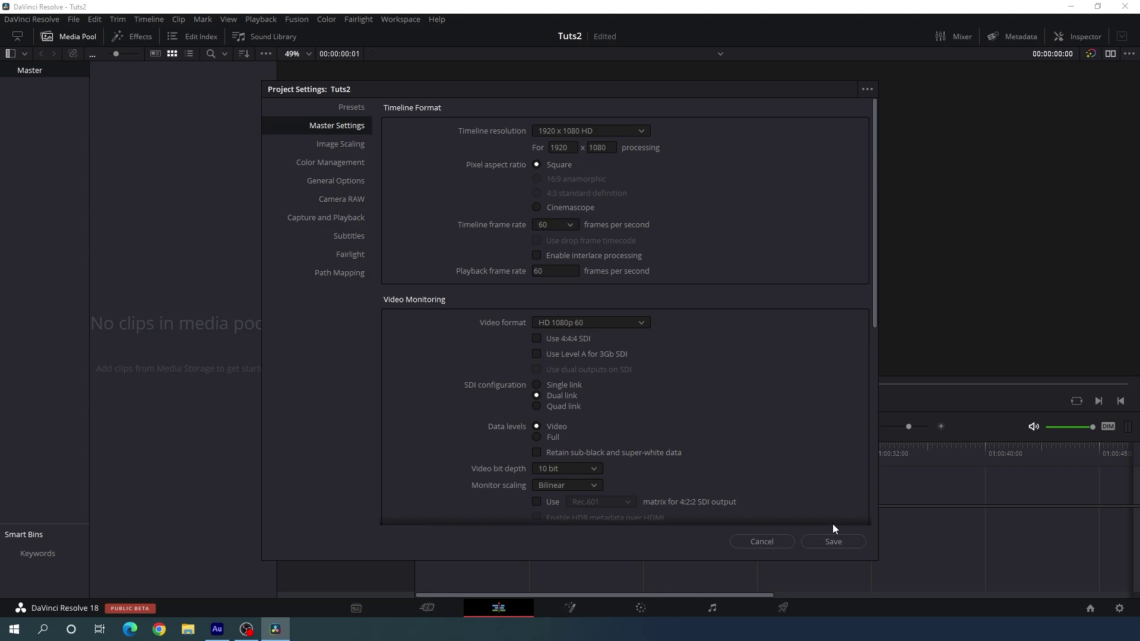
pyautogui.click(831, 542)
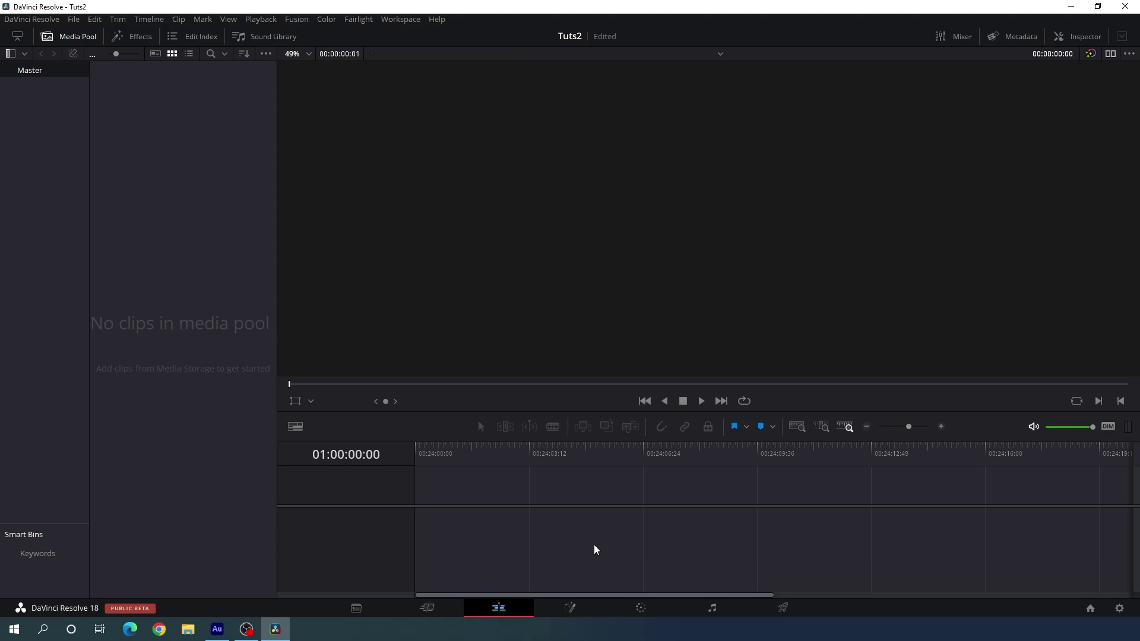
# Create a new Fusion composition clip named Fusion in the media pool
pyautogui.rightClick(161, 153)
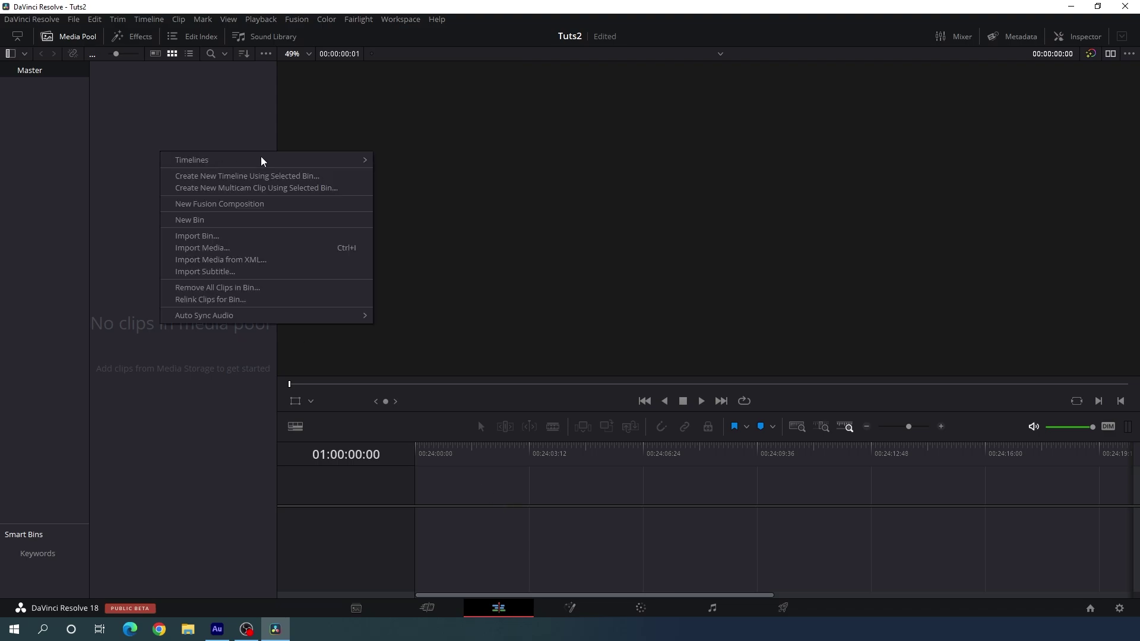
pyautogui.click(255, 207)
pyautogui.moveTo(559, 316); pyautogui.dragTo(613, 316)
pyautogui.press('BackSpace')
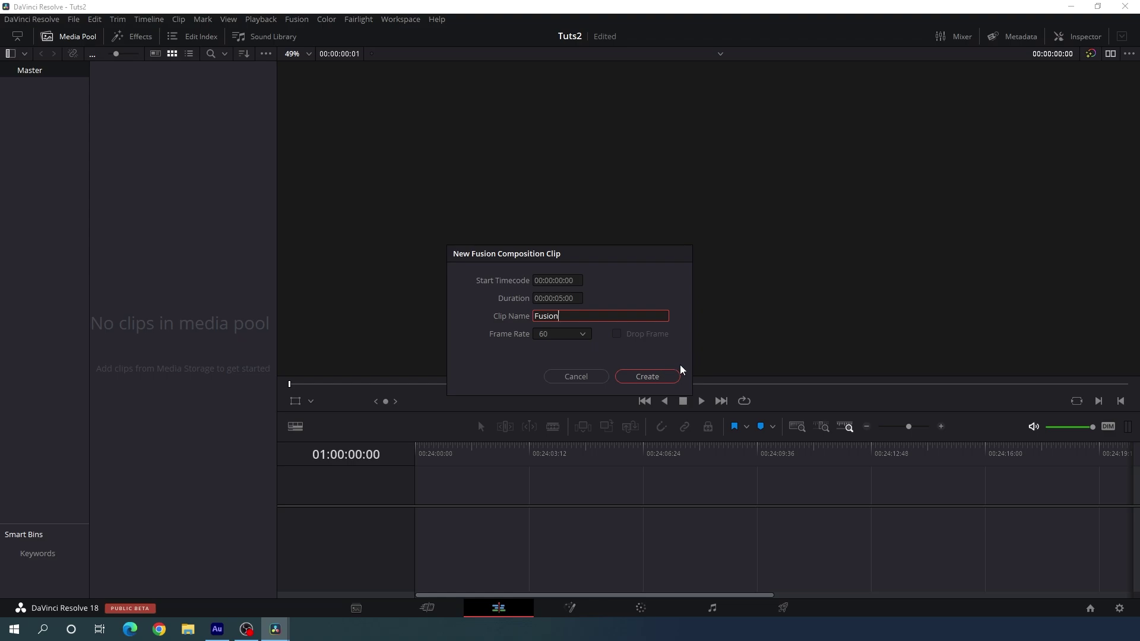
pyautogui.click(653, 377)
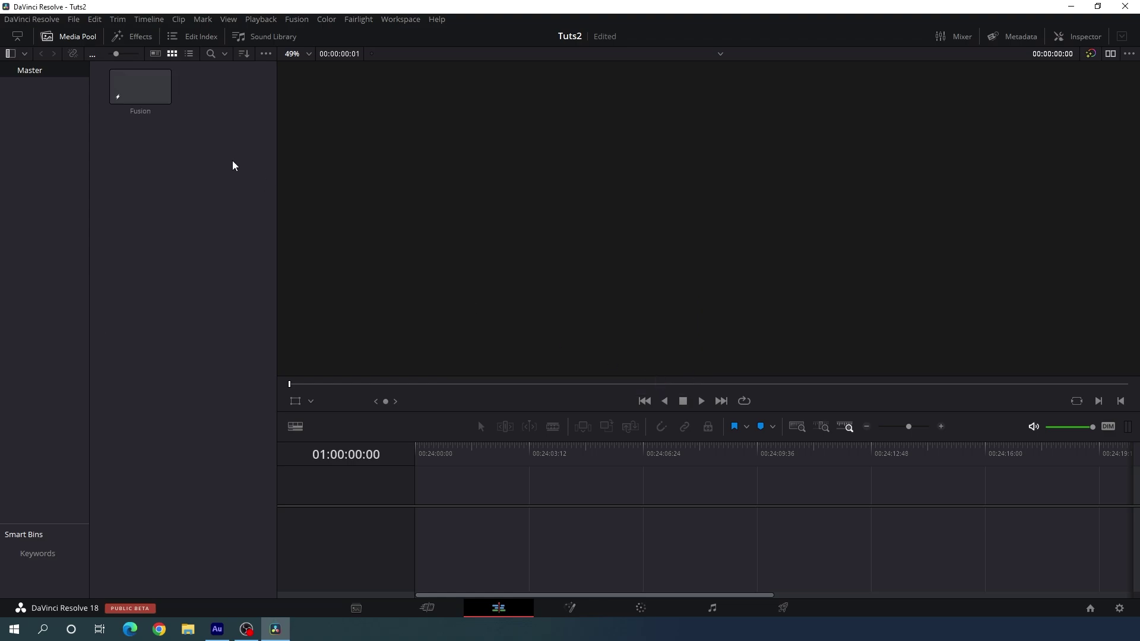
# Place the Fusion clip at the start of a new timeline and open it on the Fusion page
pyautogui.click(142, 91)
pyautogui.moveTo(142, 92); pyautogui.dragTo(417, 463)
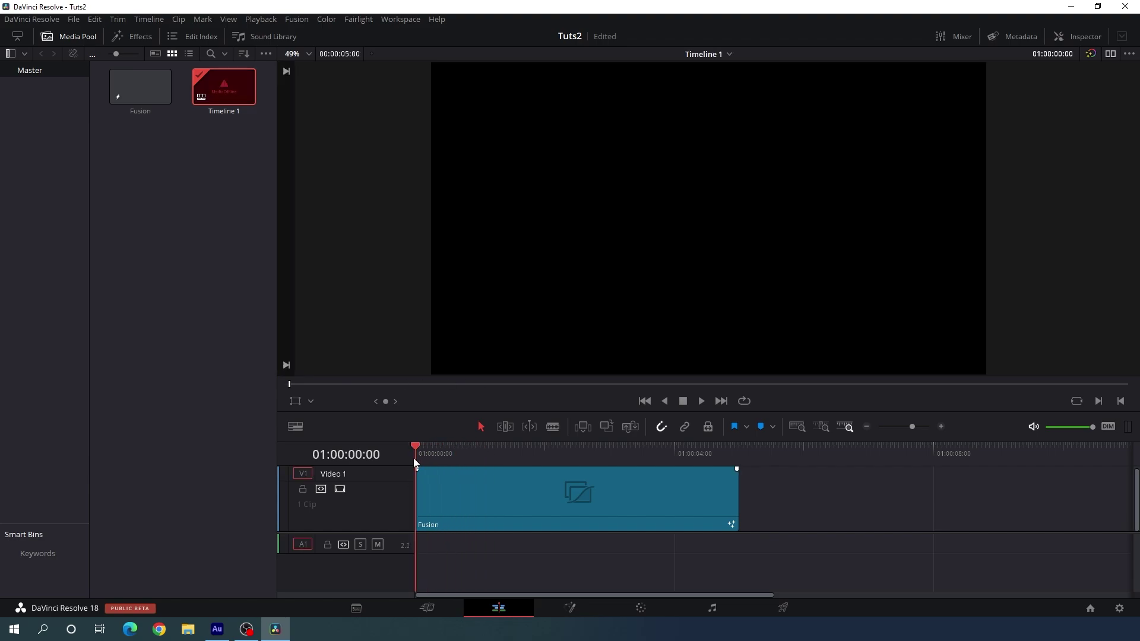
pyautogui.click(571, 608)
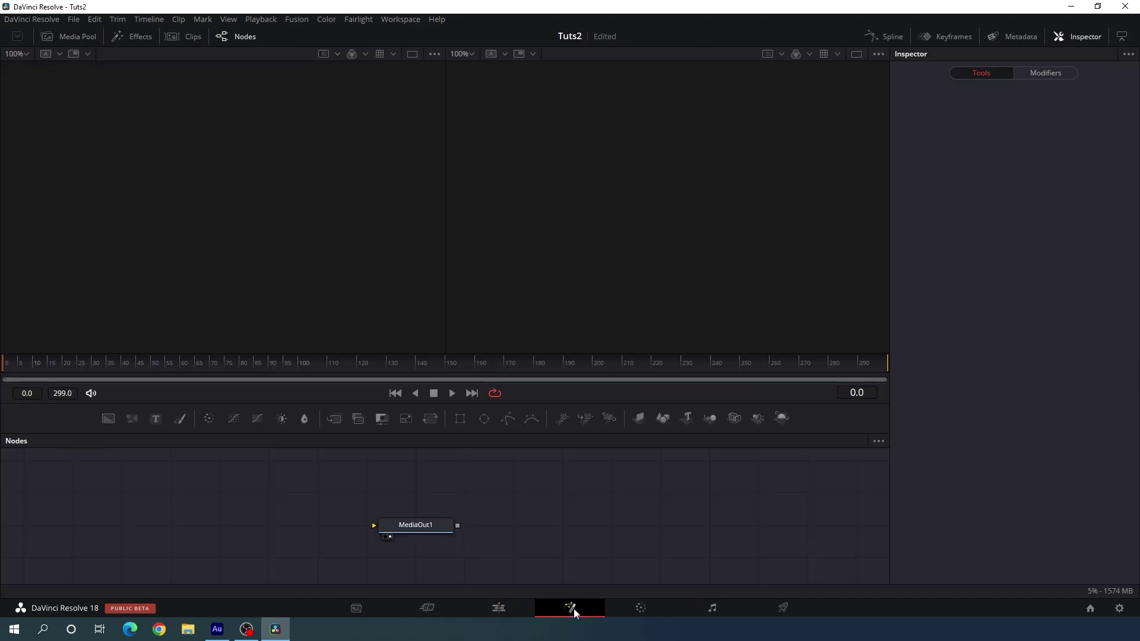
# Move the MediaOut1 node to the far end of the node graph, then switch to a single viewer with a taller node area
pyautogui.moveTo(415, 527); pyautogui.dragTo(813, 553)
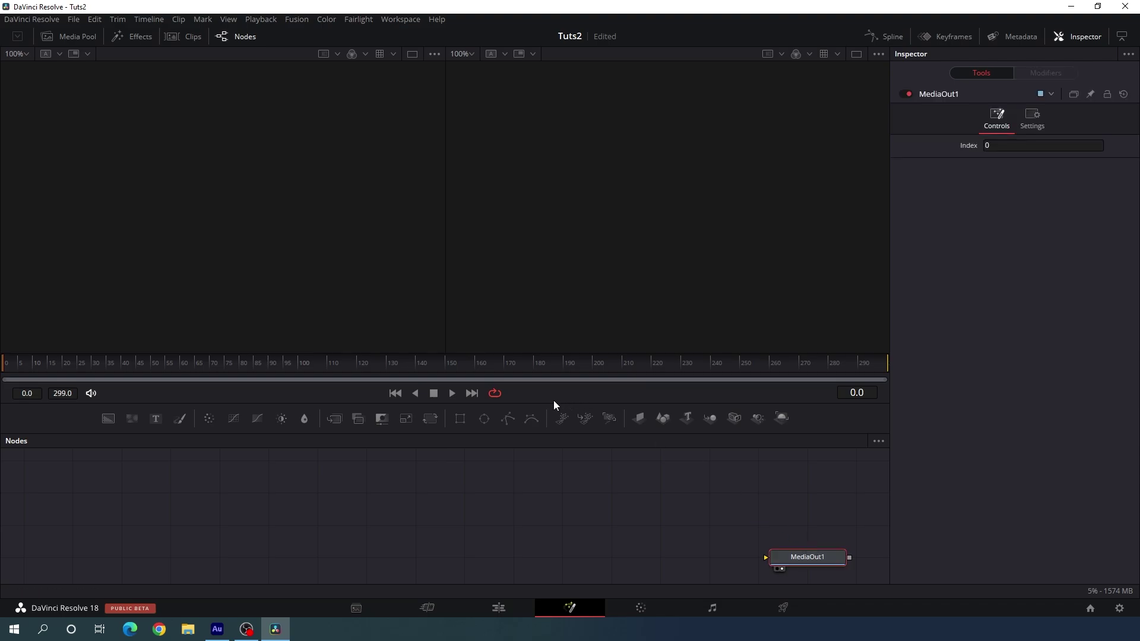
pyautogui.click(857, 55)
pyautogui.moveTo(488, 404); pyautogui.dragTo(486, 356)
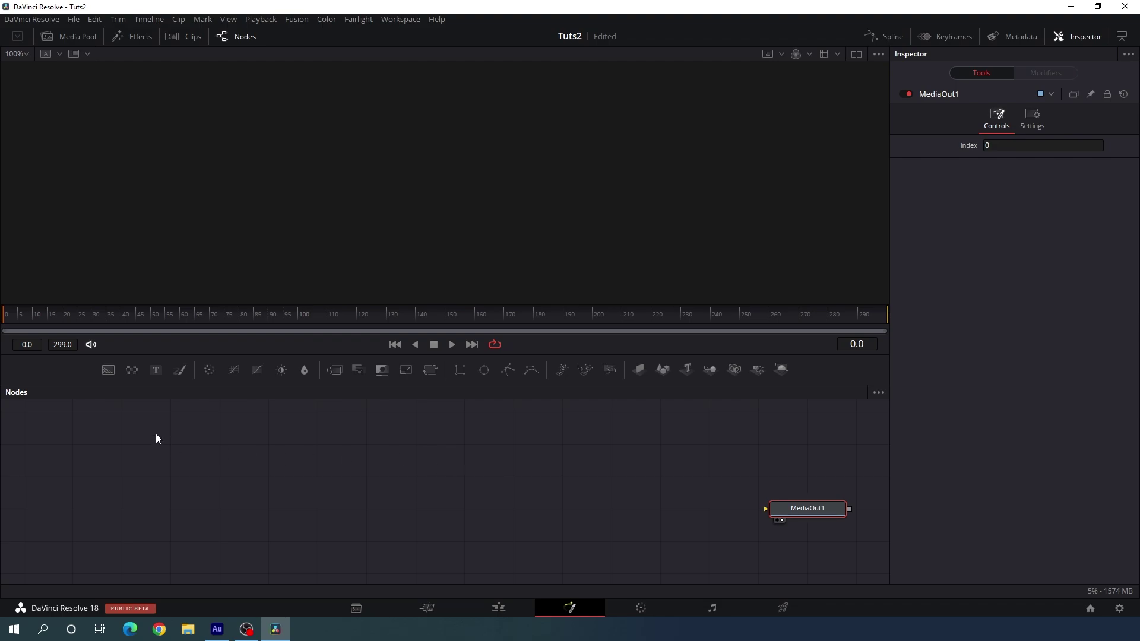
# Add a Background node, show it in the viewer and set its color to white
pyautogui.moveTo(106, 370); pyautogui.dragTo(319, 258)
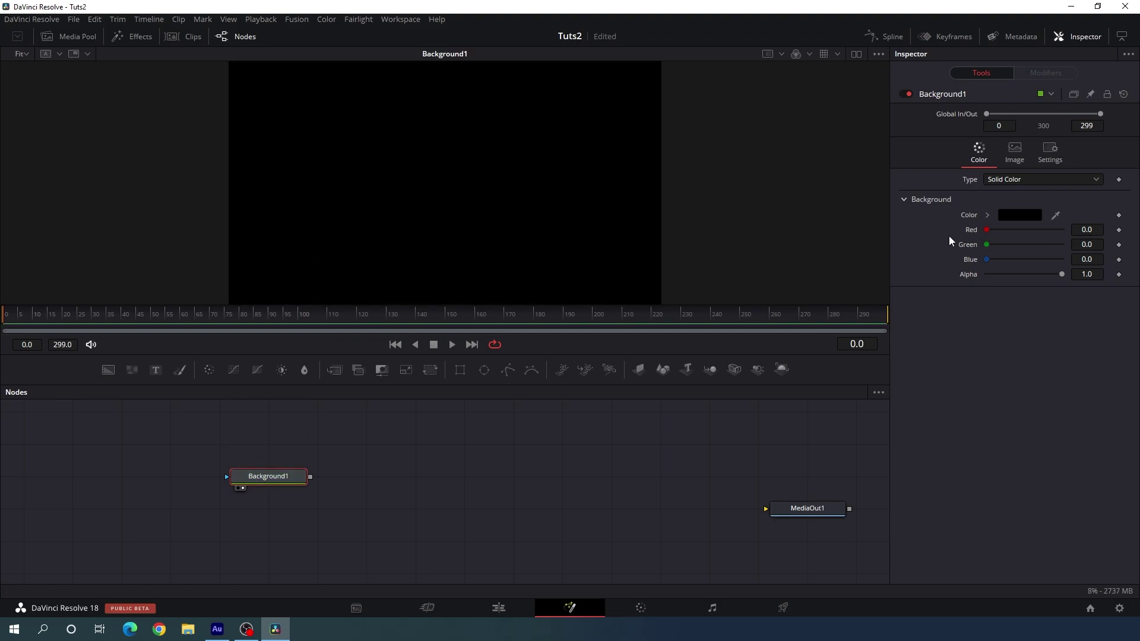
pyautogui.click(1014, 215)
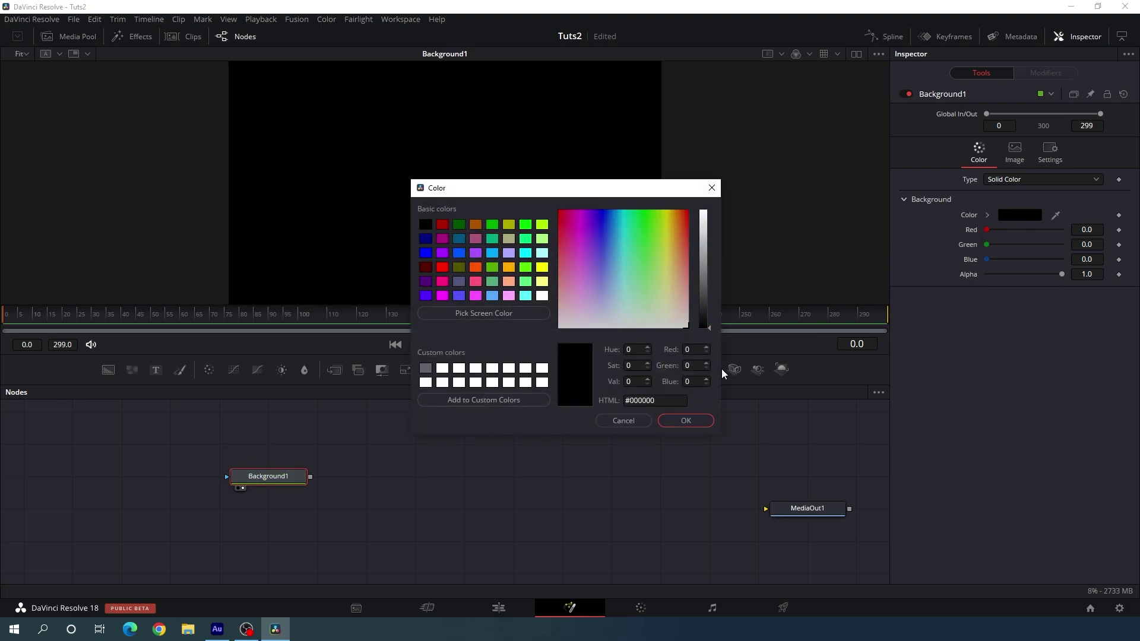
pyautogui.click(542, 296)
pyautogui.click(686, 421)
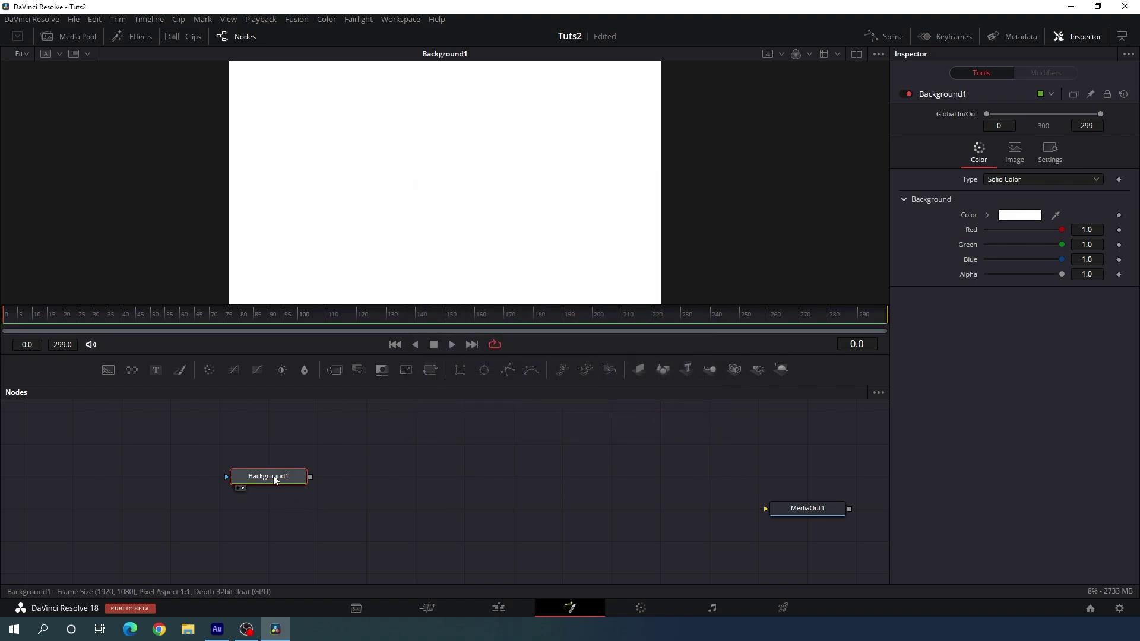
# Move Background1 down and add a second Background node above it, colored white
pyautogui.moveTo(275, 479); pyautogui.dragTo(275, 545)
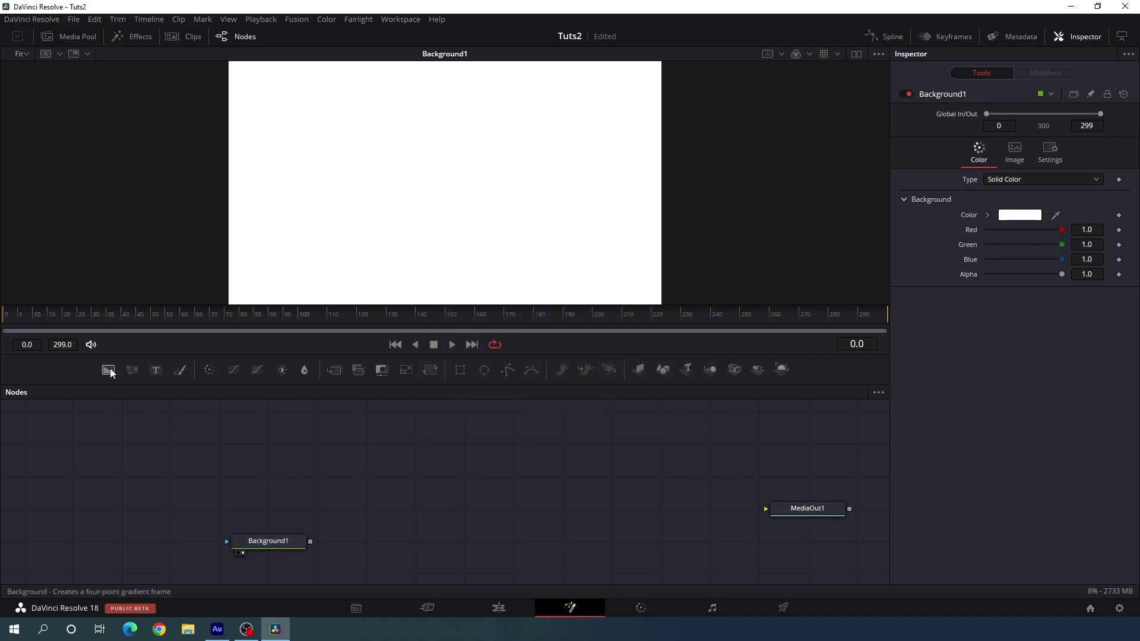
pyautogui.moveTo(109, 369); pyautogui.dragTo(271, 509)
pyautogui.click(1024, 220)
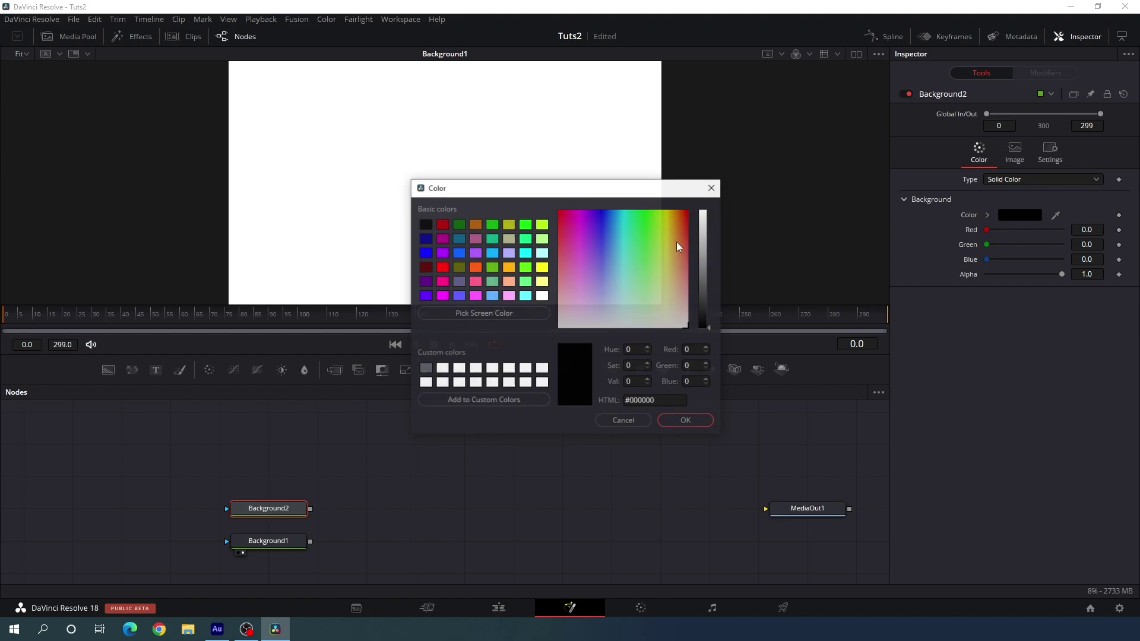
pyautogui.click(542, 296)
pyautogui.click(686, 421)
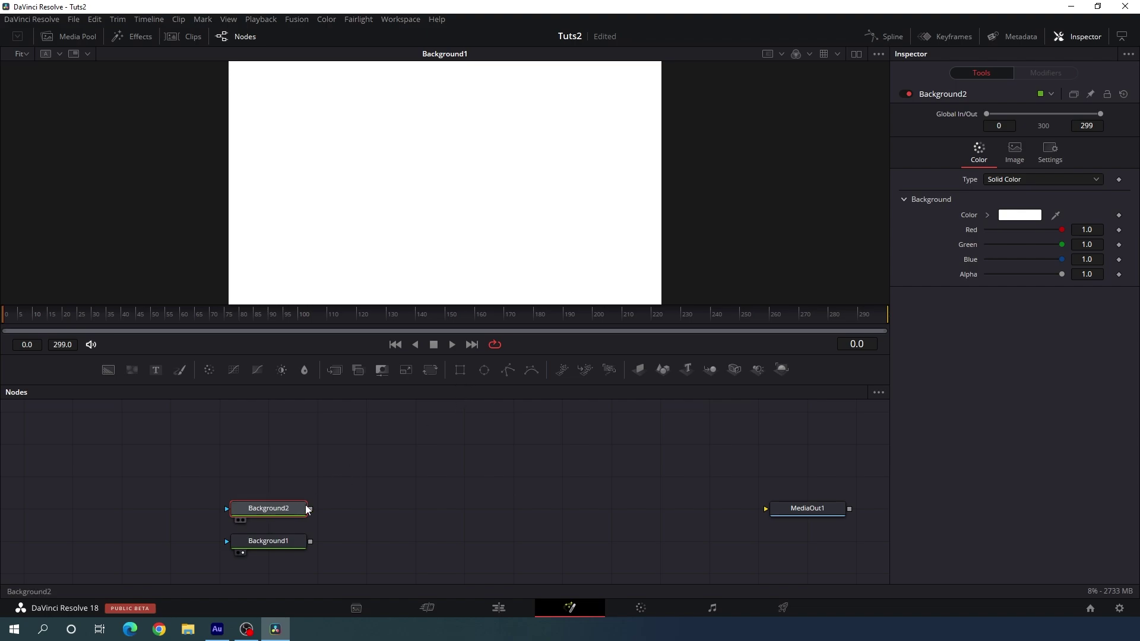
# Mask Background2 with a Rectangle node placed in front of it, and show Background2 in the viewer
pyautogui.click(461, 370)
pyautogui.moveTo(279, 478); pyautogui.dragTo(180, 511)
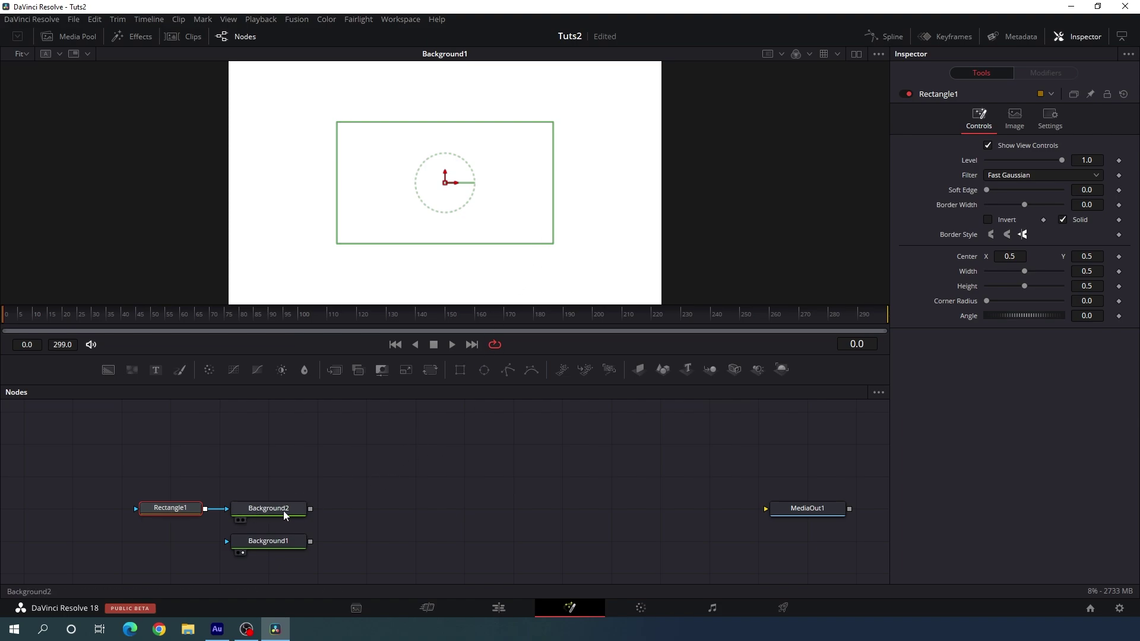
pyautogui.press('1')
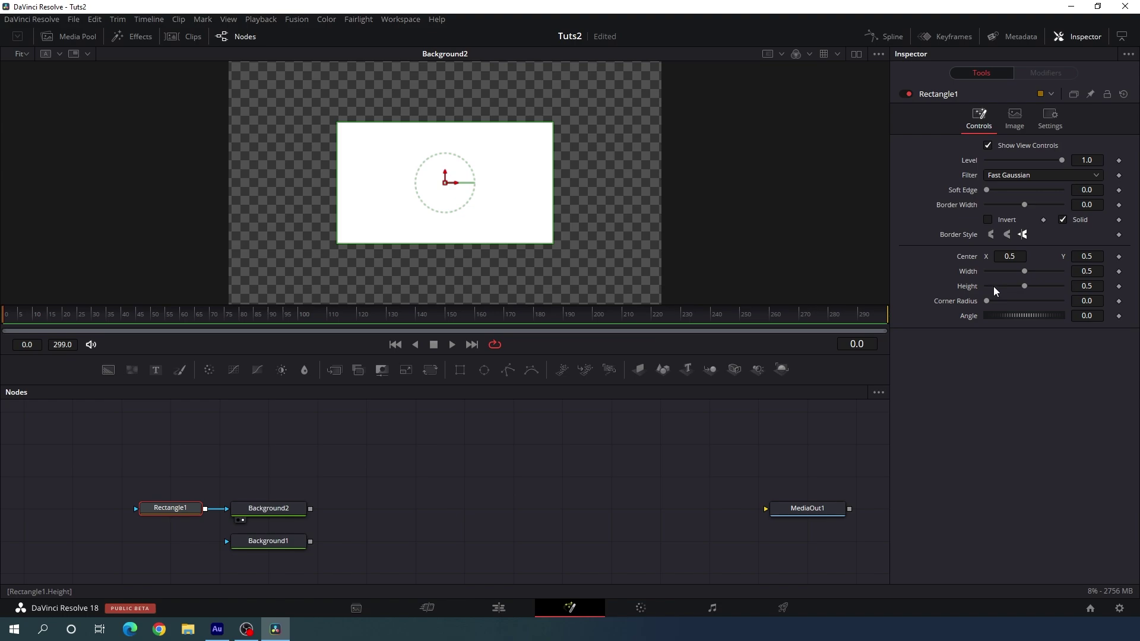
# Set the rectangle mask's width to 0.9 and its height to 0.8
pyautogui.moveTo(1024, 271); pyautogui.dragTo(1043, 271)
pyautogui.write('0.9')
pyautogui.press('Tab')
pyautogui.write('0.8')
pyautogui.press('Tab')
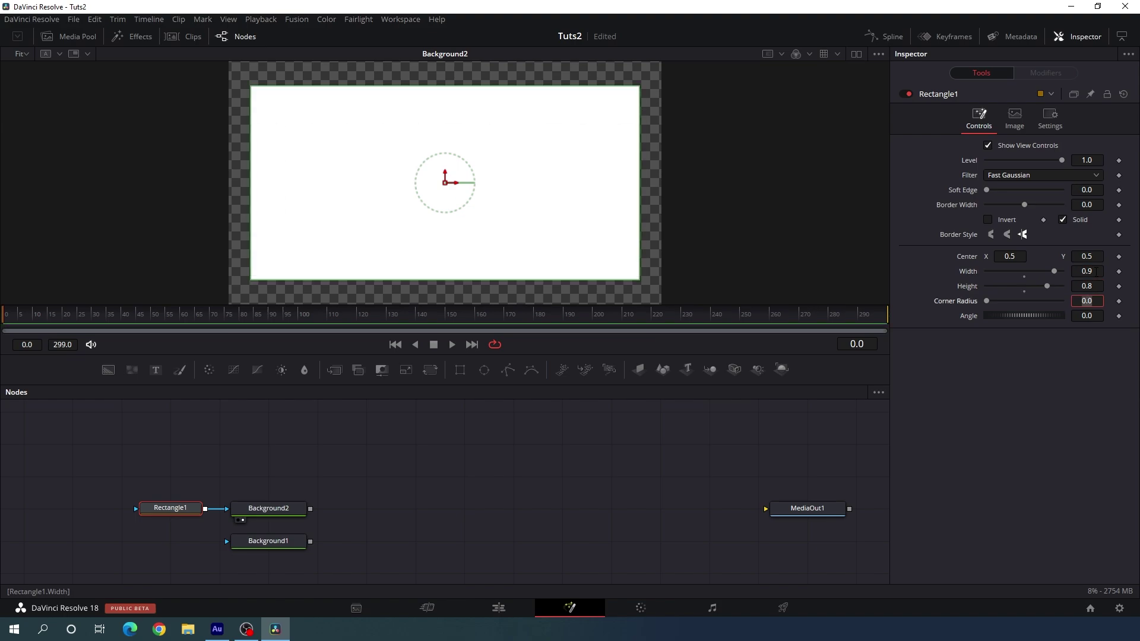
# Set the rectangle mask's corner radius to 0.15 and shift it horizontally to a center X of about 0.585
pyautogui.moveTo(987, 302); pyautogui.dragTo(1006, 305)
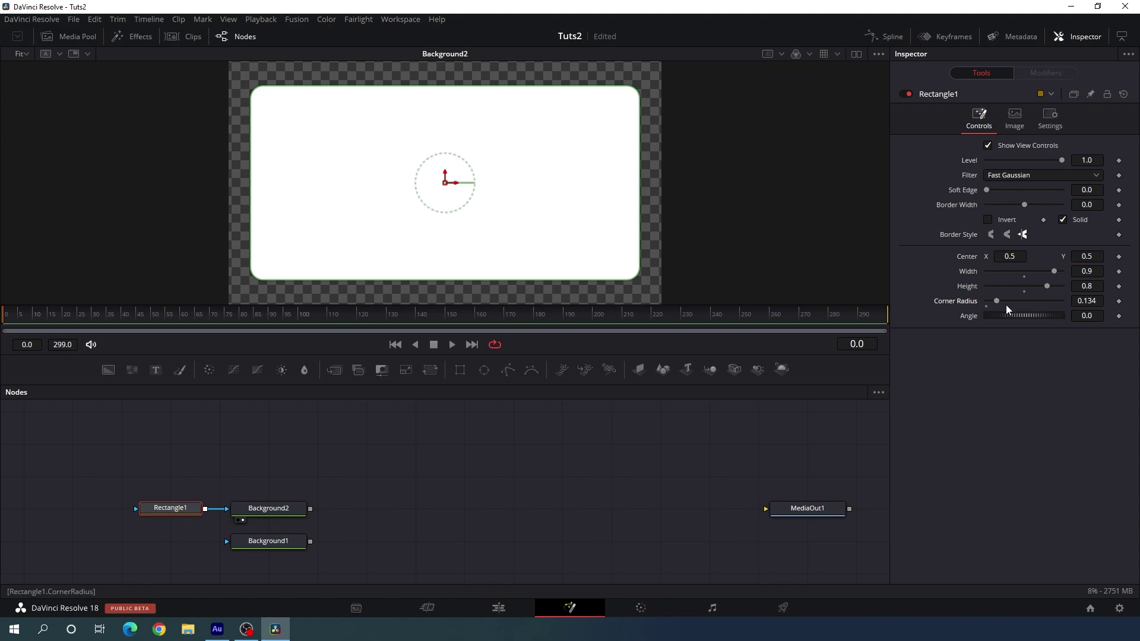
pyautogui.click(1087, 301)
pyautogui.doubleClick(1088, 301)
pyautogui.write('0.15')
pyautogui.press('Tab')
pyautogui.moveTo(458, 186); pyautogui.dragTo(495, 184)
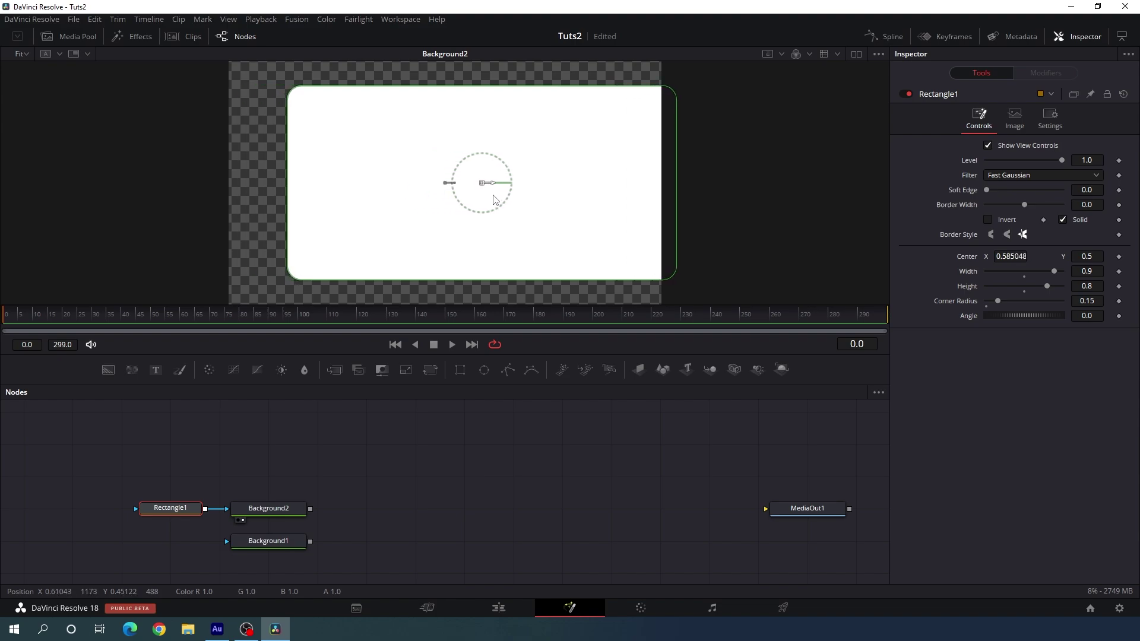
pyautogui.click(468, 451)
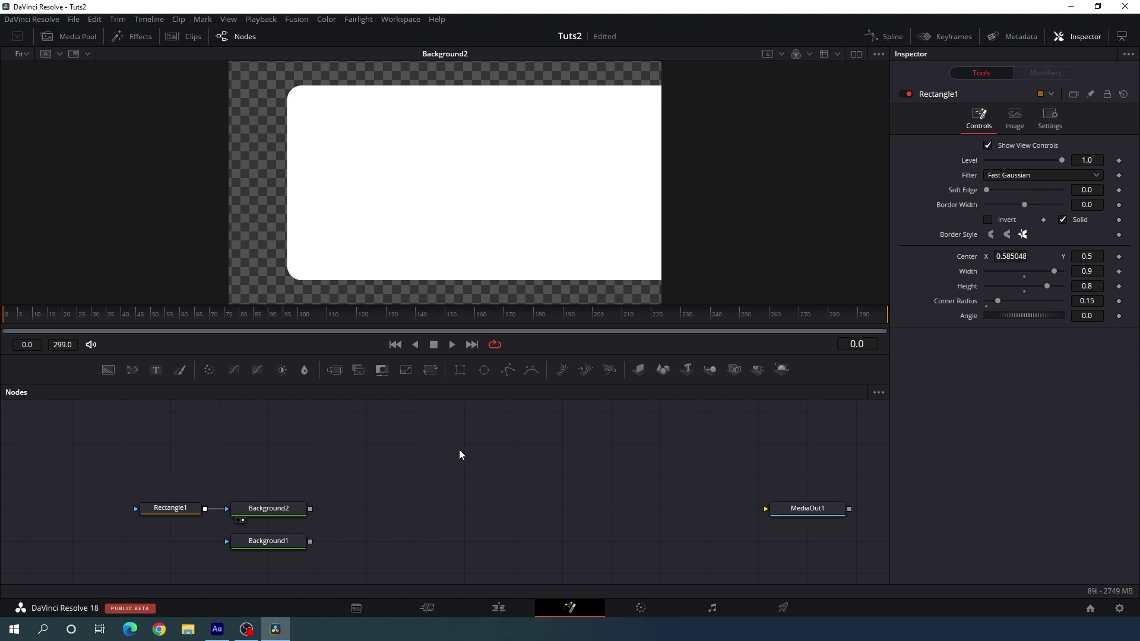
# Add a Drop Shadow node after Background2 and show it in the viewer
pyautogui.click(282, 510)
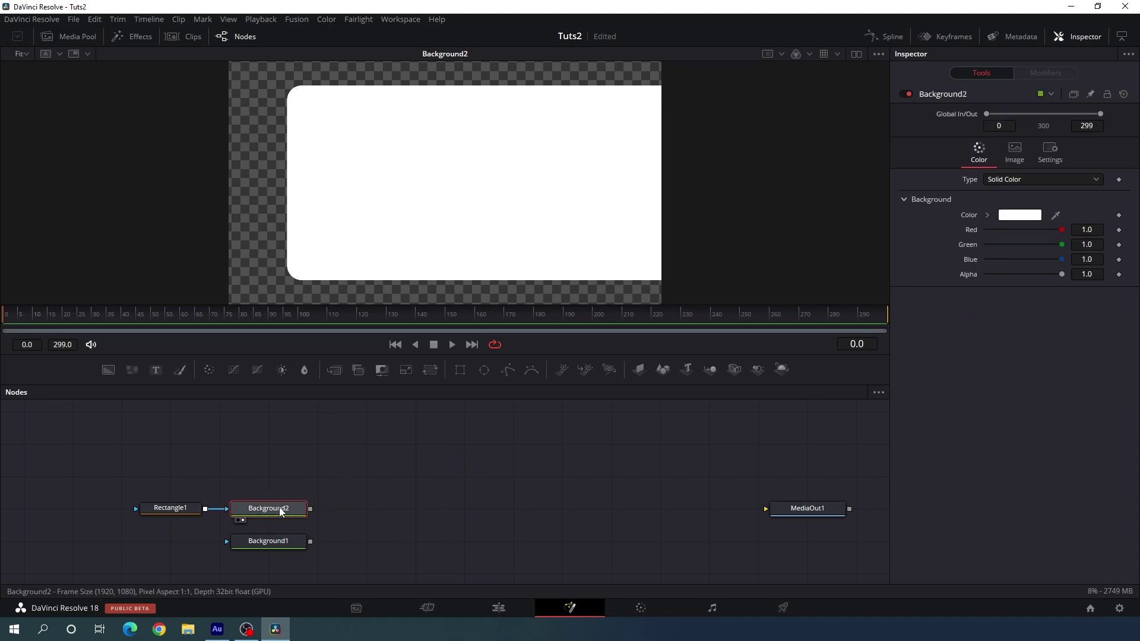
pyautogui.hotkey('shift', 'space')
pyautogui.write('drop')
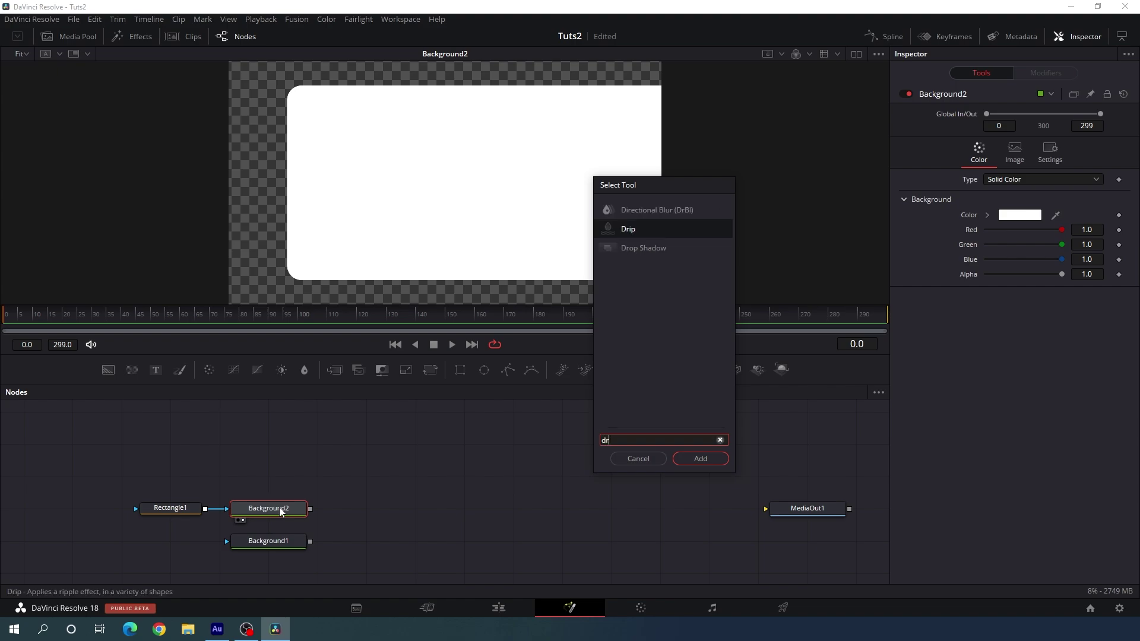
pyautogui.click(700, 458)
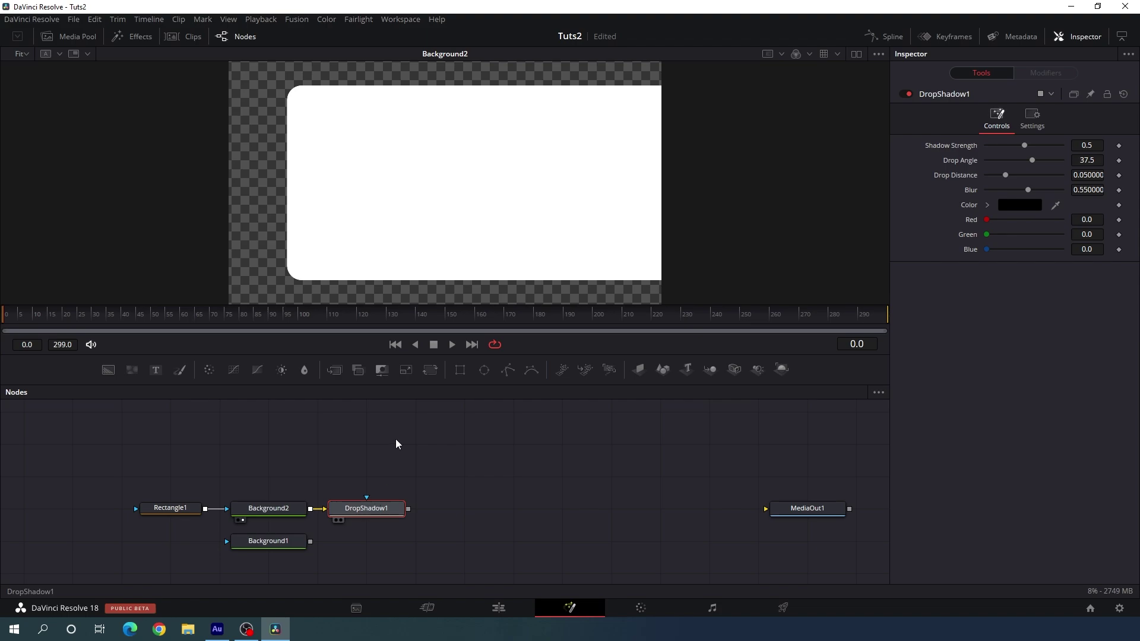
pyautogui.press('1')
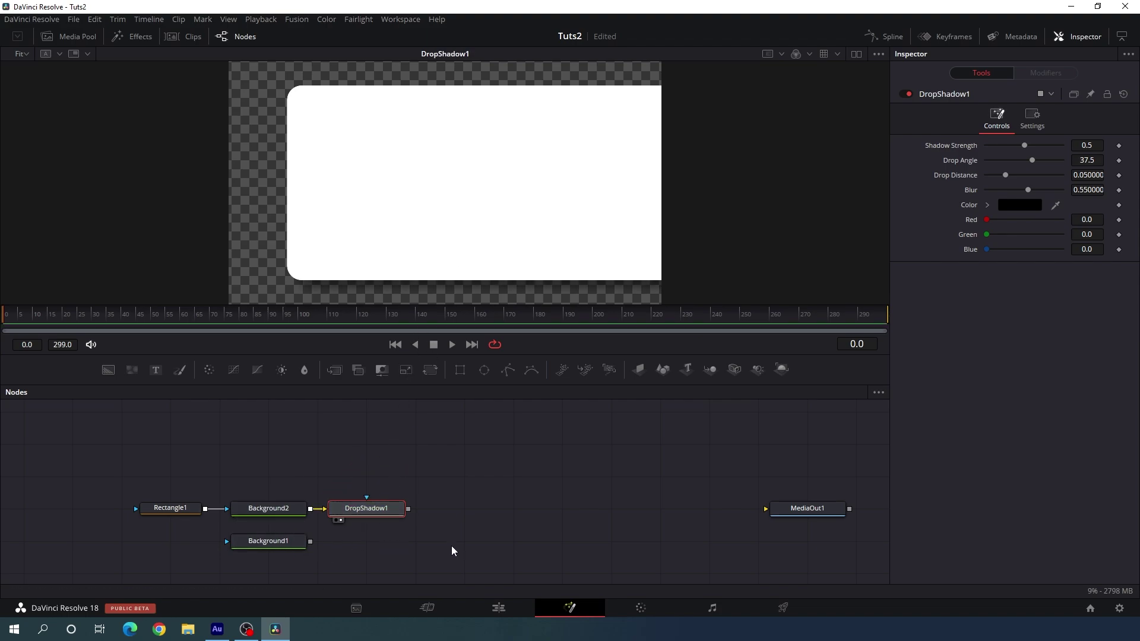
# Merge the DropShadow1 output over Background1, line up the nodes, and show the Merge node in the viewer
pyautogui.moveTo(276, 542); pyautogui.dragTo(424, 542)
pyautogui.moveTo(508, 546); pyautogui.dragTo(517, 542)
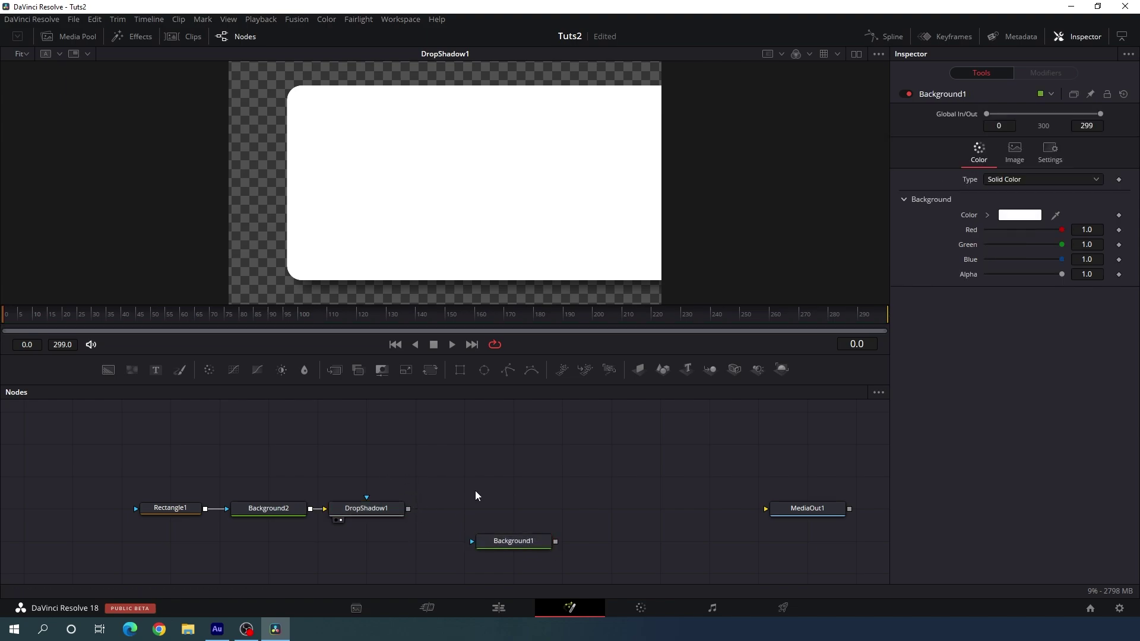
pyautogui.moveTo(496, 507); pyautogui.dragTo(494, 478)
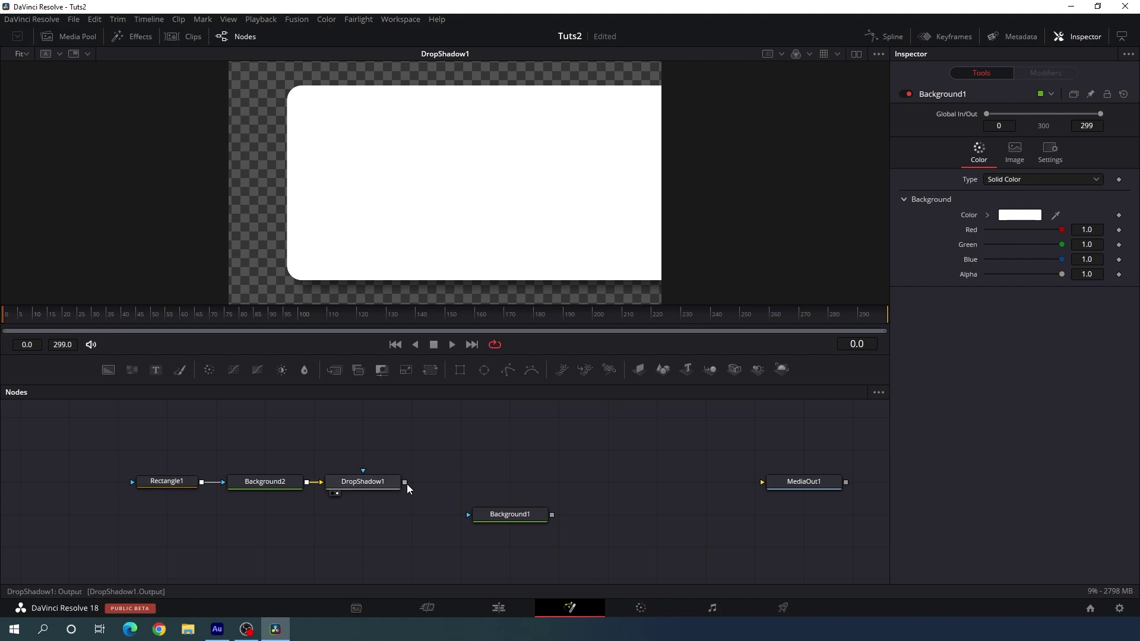
pyautogui.moveTo(405, 484); pyautogui.dragTo(553, 518)
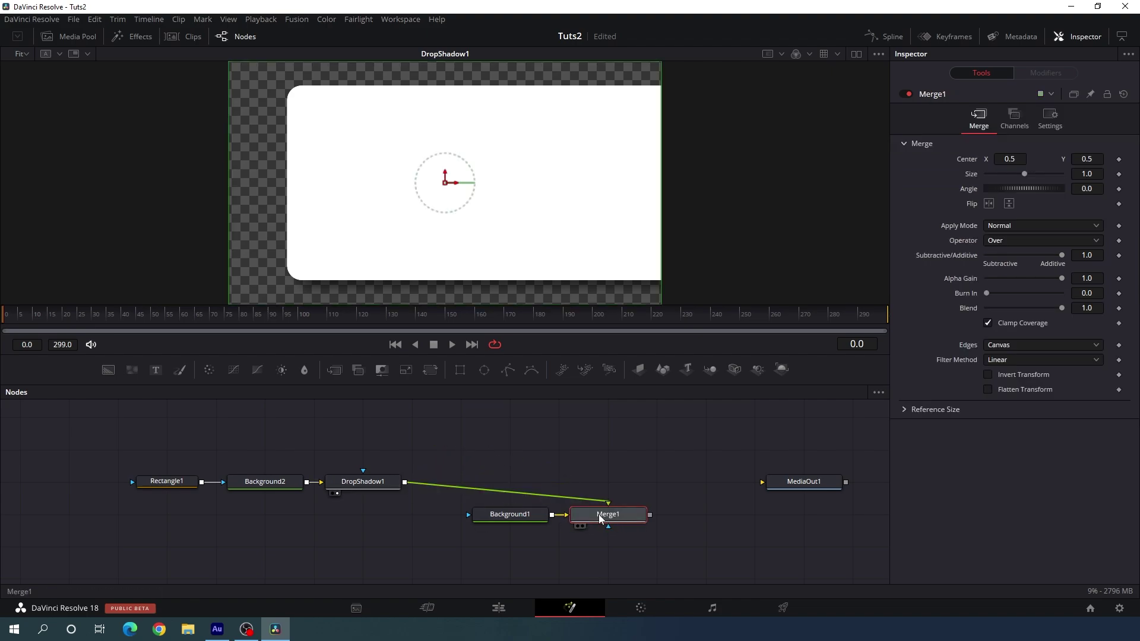
pyautogui.moveTo(627, 518); pyautogui.dragTo(537, 481)
pyautogui.press('1')
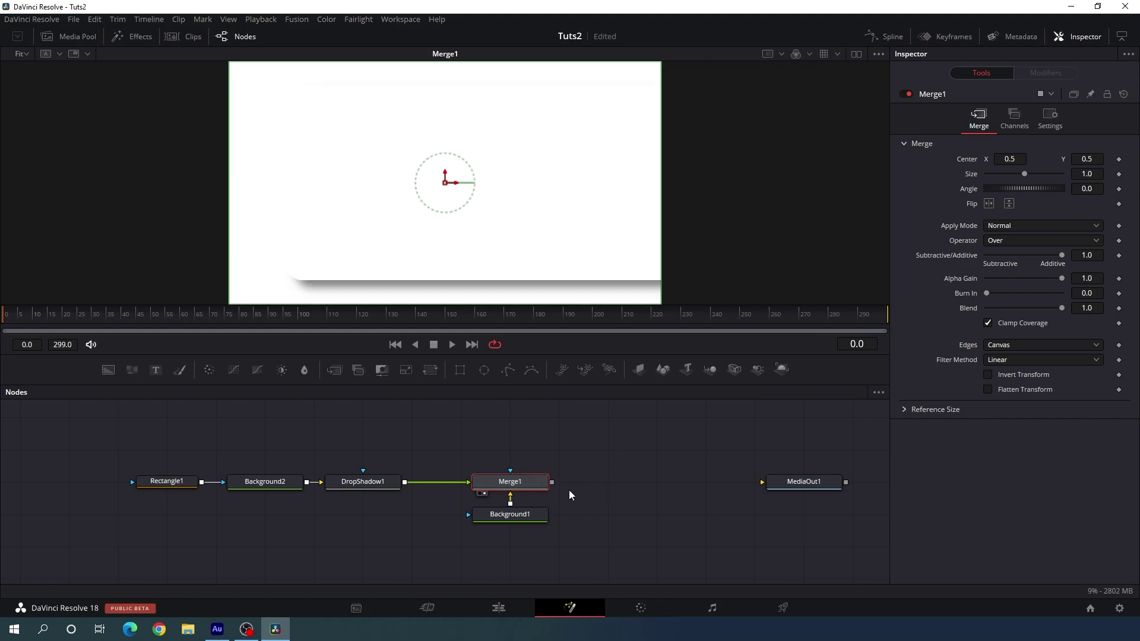
# Set the drop shadow's distance to 0.0 and its blur to 0.75
pyautogui.click(363, 484)
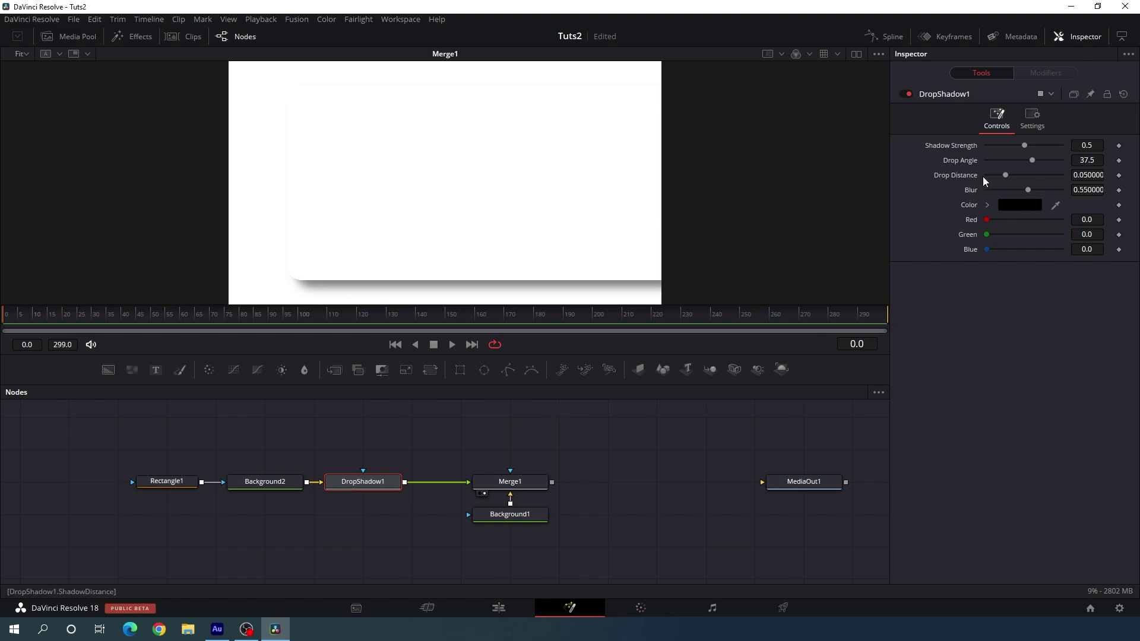
pyautogui.moveTo(1007, 179); pyautogui.dragTo(1042, 190)
pyautogui.write('0.75')
pyautogui.press('Tab')
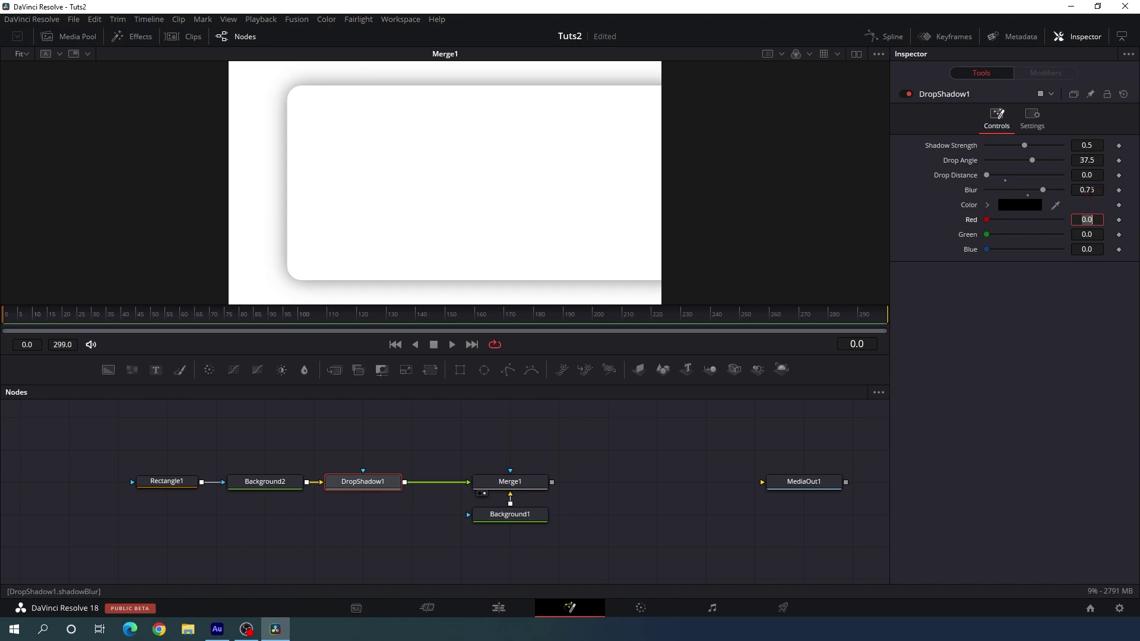
# Set the drop shadow's strength to 0.25
pyautogui.click(1026, 149)
pyautogui.moveTo(1026, 149); pyautogui.dragTo(1002, 146)
pyautogui.click(1087, 145)
pyautogui.write('0.25')
pyautogui.press('Tab')
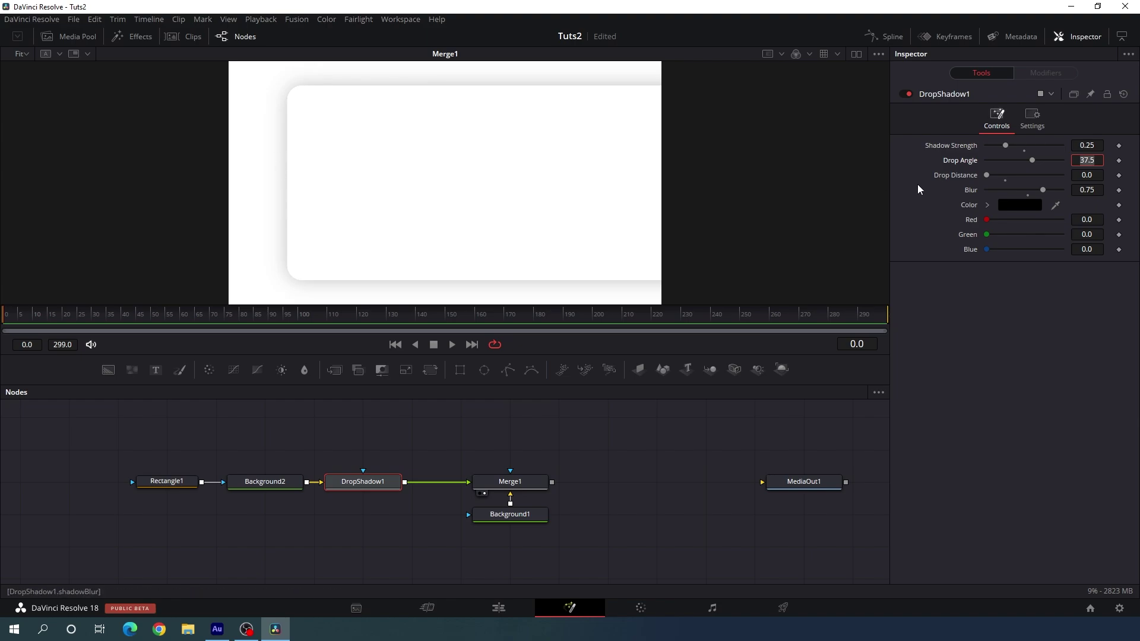
# Change the drop shadow's color to red
pyautogui.click(1023, 207)
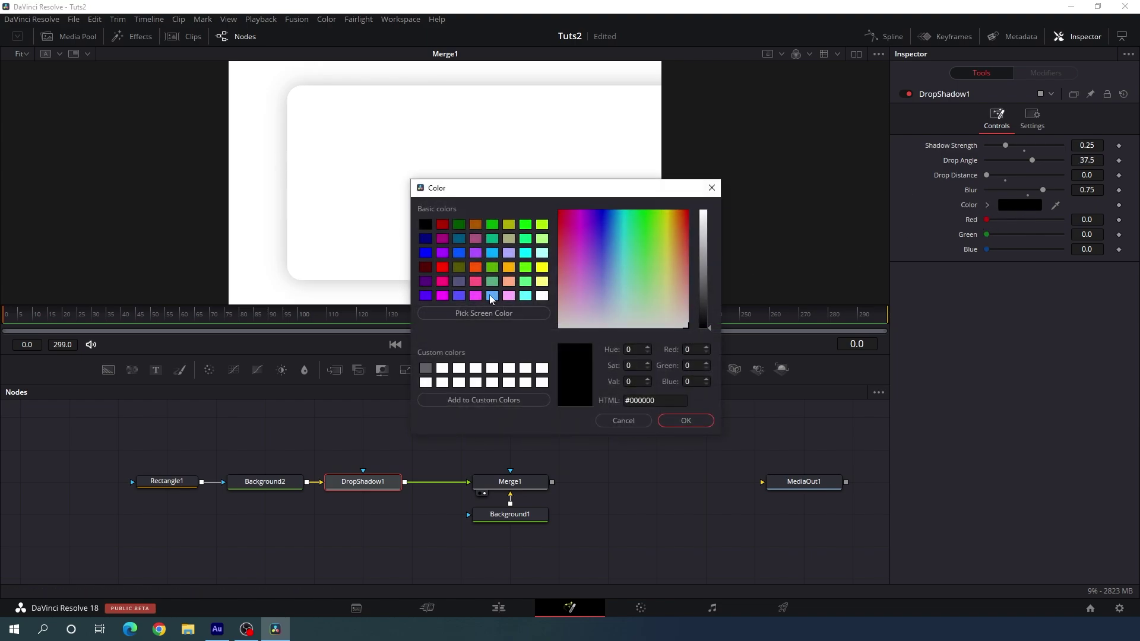
pyautogui.click(443, 268)
pyautogui.click(686, 420)
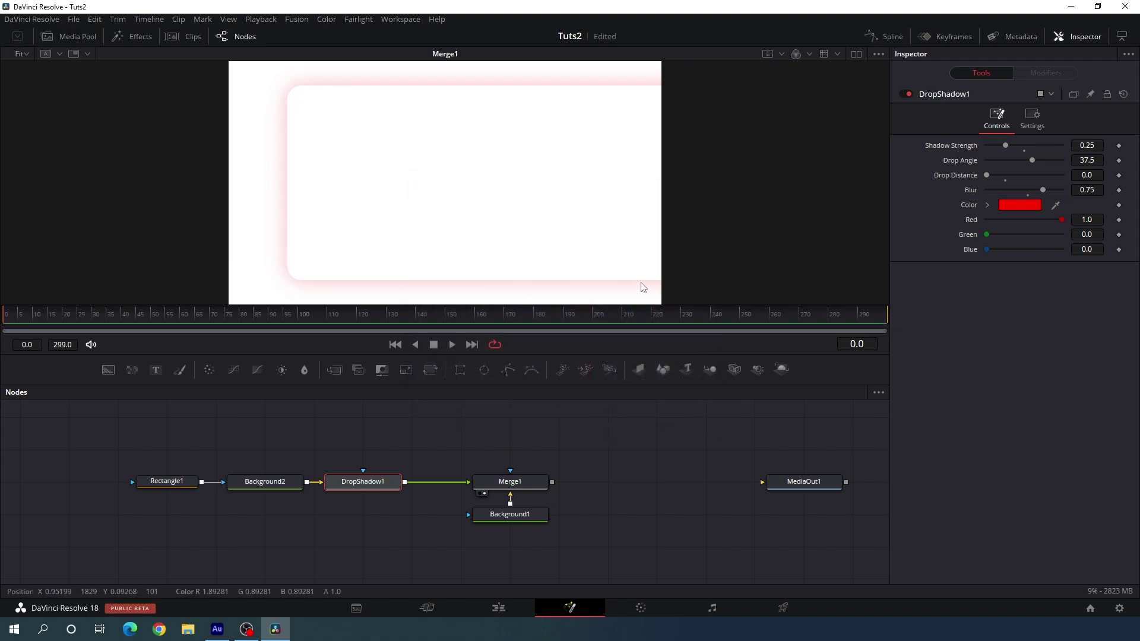
# Add a new Background node above DropShadow1 and mask it with an Ellipse node
pyautogui.click(586, 426)
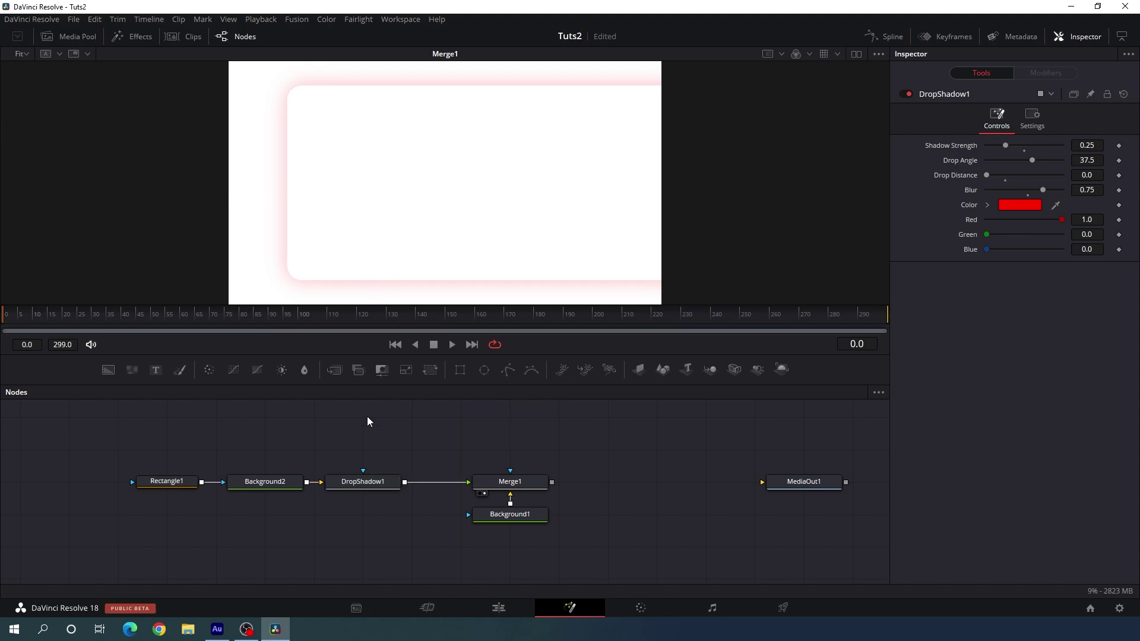
pyautogui.scroll(1, 387, 425)
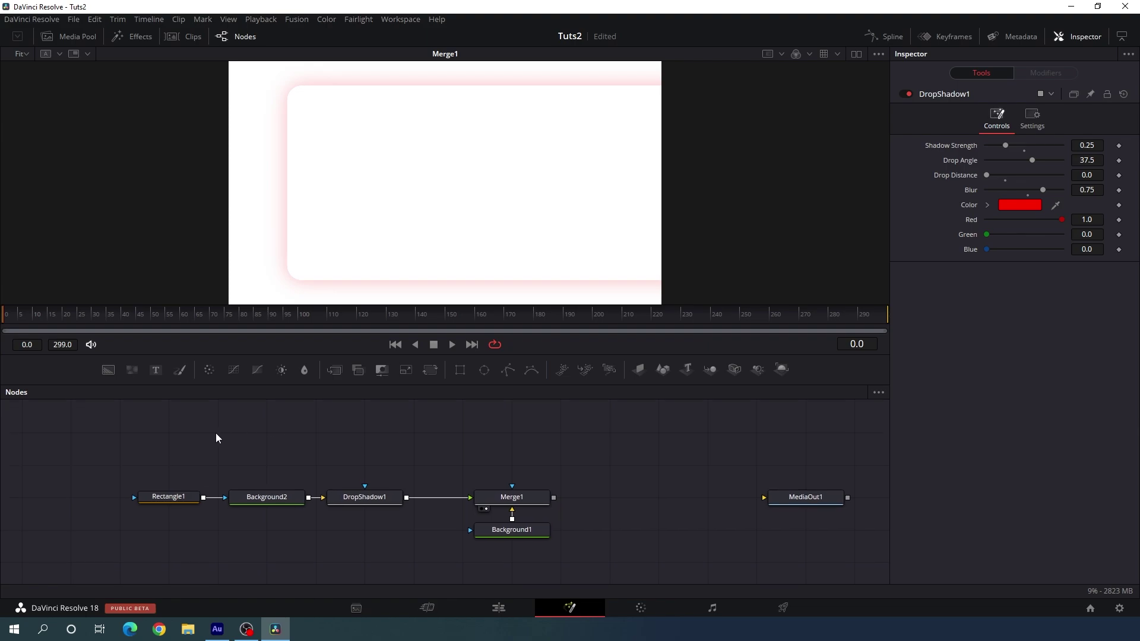
pyautogui.moveTo(108, 371); pyautogui.dragTo(365, 441)
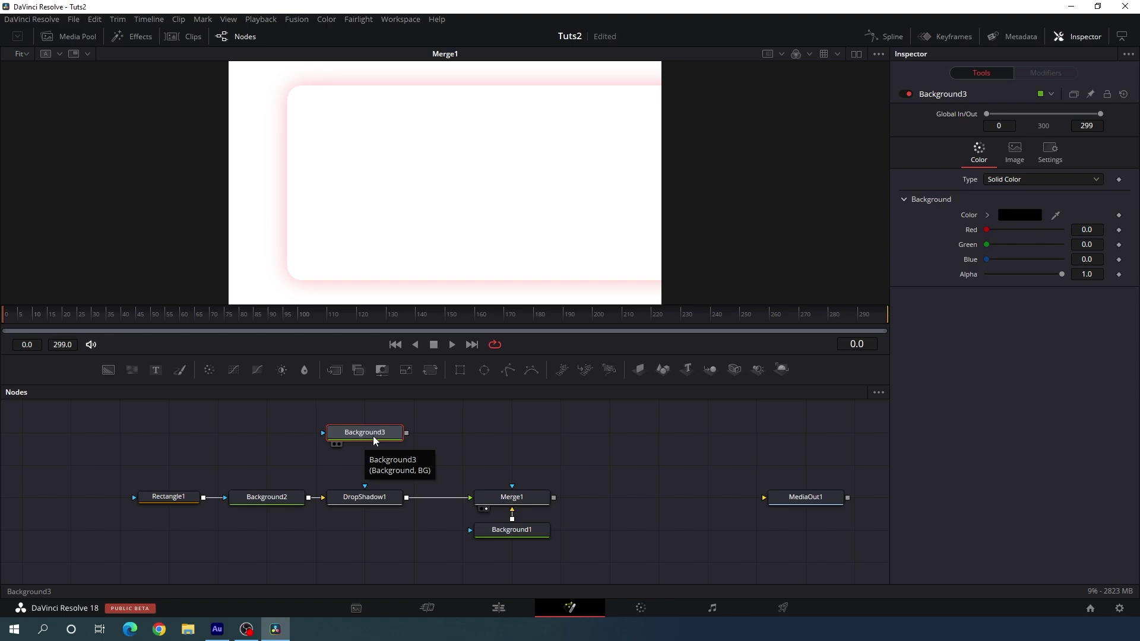
pyautogui.click(487, 374)
pyautogui.moveTo(361, 429); pyautogui.dragTo(263, 462)
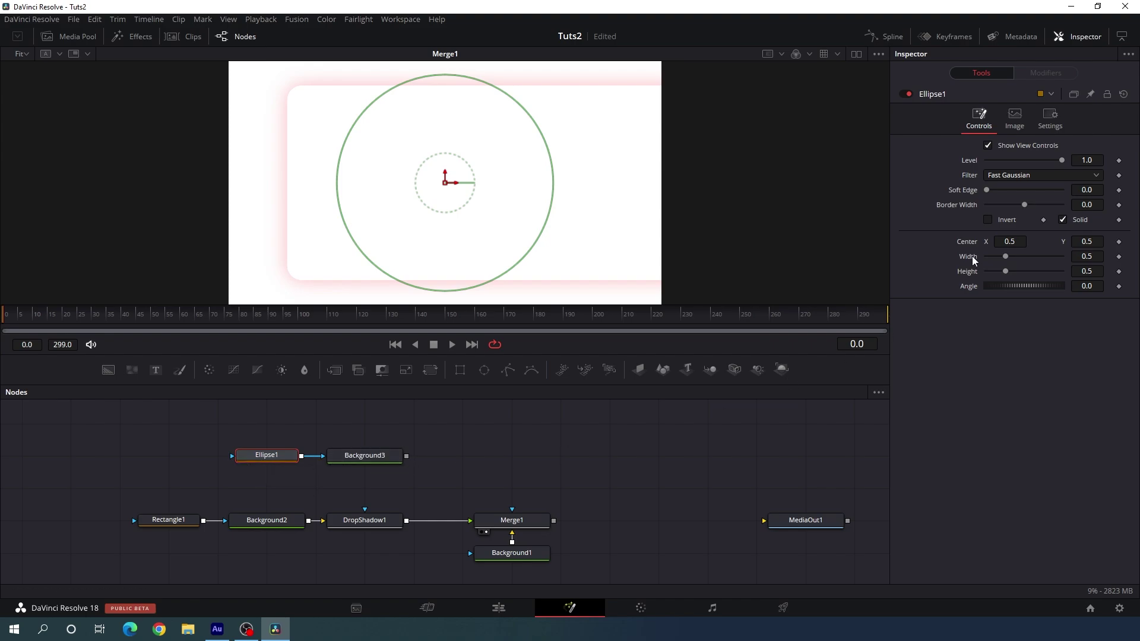
# Turn off the Ellipse mask's solid fill and set its border width to 0.0012
pyautogui.click(1063, 221)
pyautogui.moveTo(1025, 206); pyautogui.dragTo(1028, 207)
pyautogui.click(1098, 205)
pyautogui.doubleClick(1099, 206)
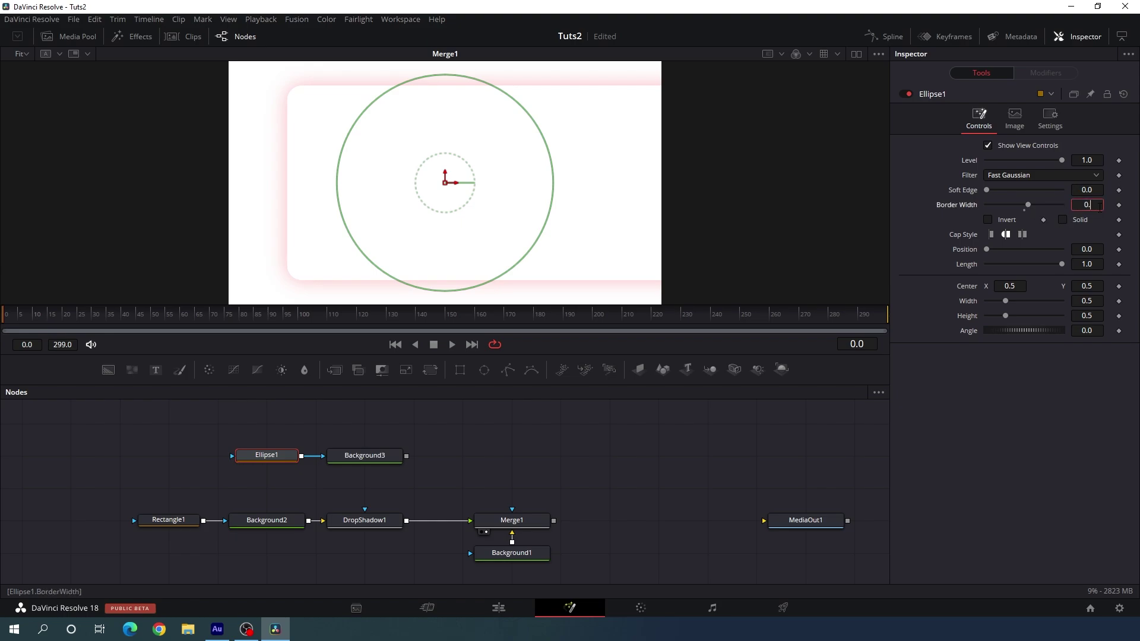
pyautogui.write('12')
pyautogui.press('Tab')
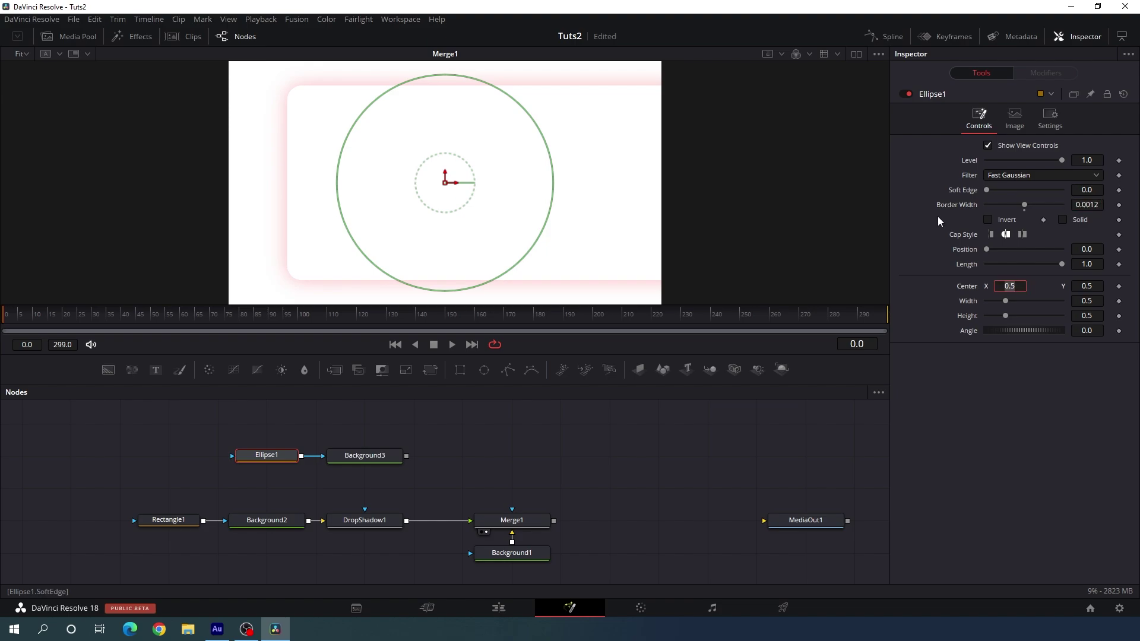
# Show Background3 in the viewer and set the Ellipse mask's width and height to 0.22
pyautogui.moveTo(362, 454); pyautogui.dragTo(399, 191)
pyautogui.click(500, 418)
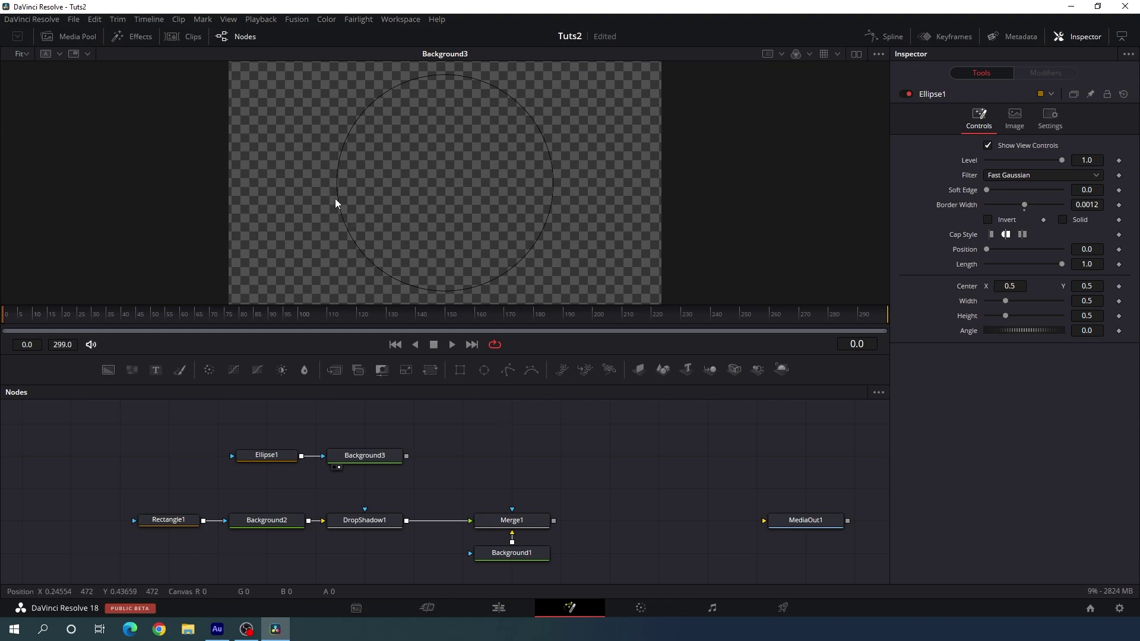
pyautogui.click(291, 455)
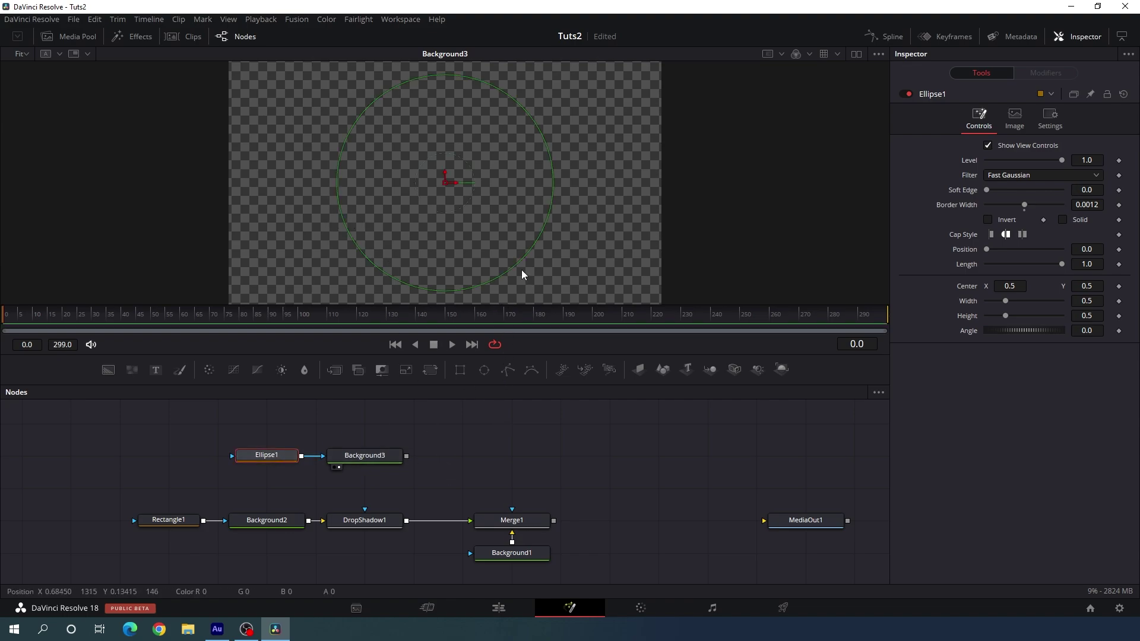
pyautogui.moveTo(518, 266); pyautogui.dragTo(490, 238)
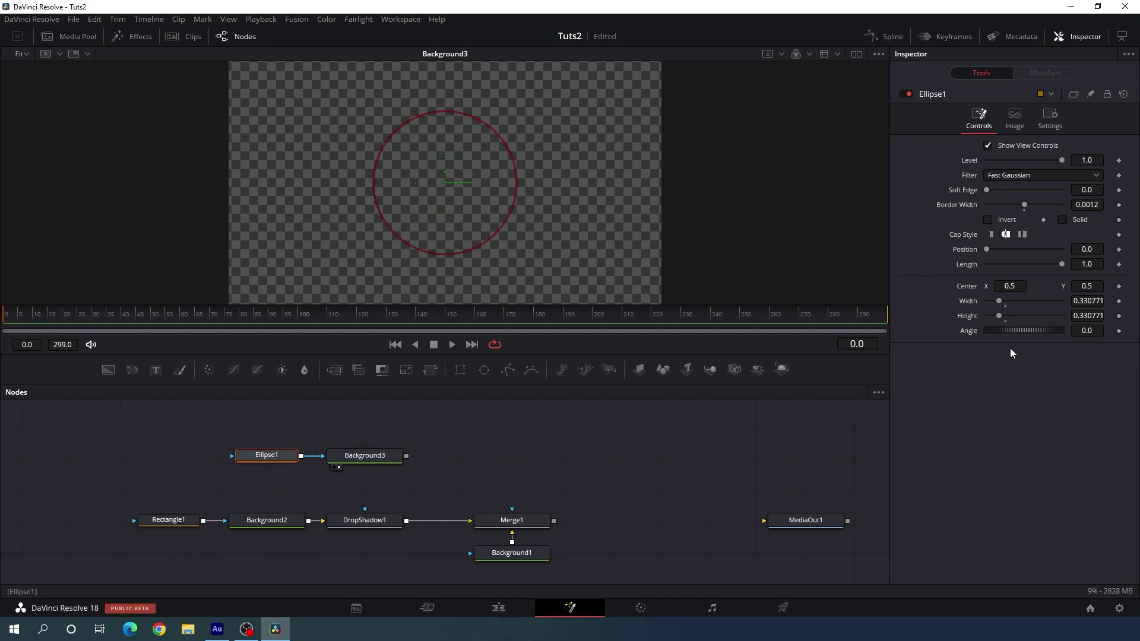
pyautogui.click(1088, 301)
pyautogui.write('0.22')
pyautogui.press('Tab')
pyautogui.write('0')
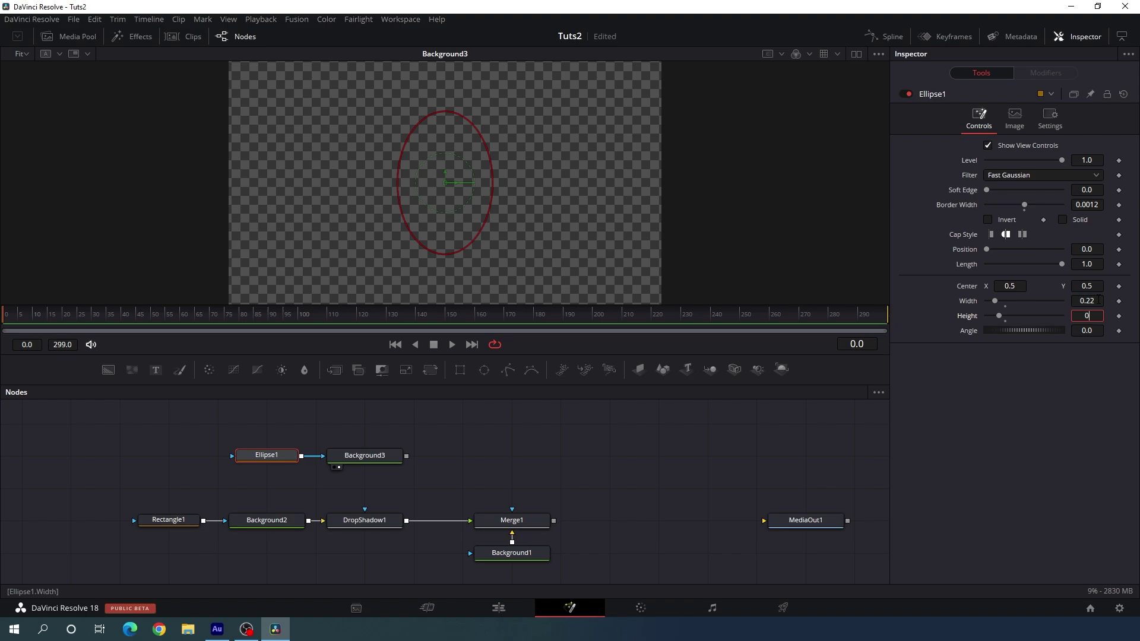
pyautogui.write('.22')
pyautogui.press('Tab')
pyautogui.click(609, 441)
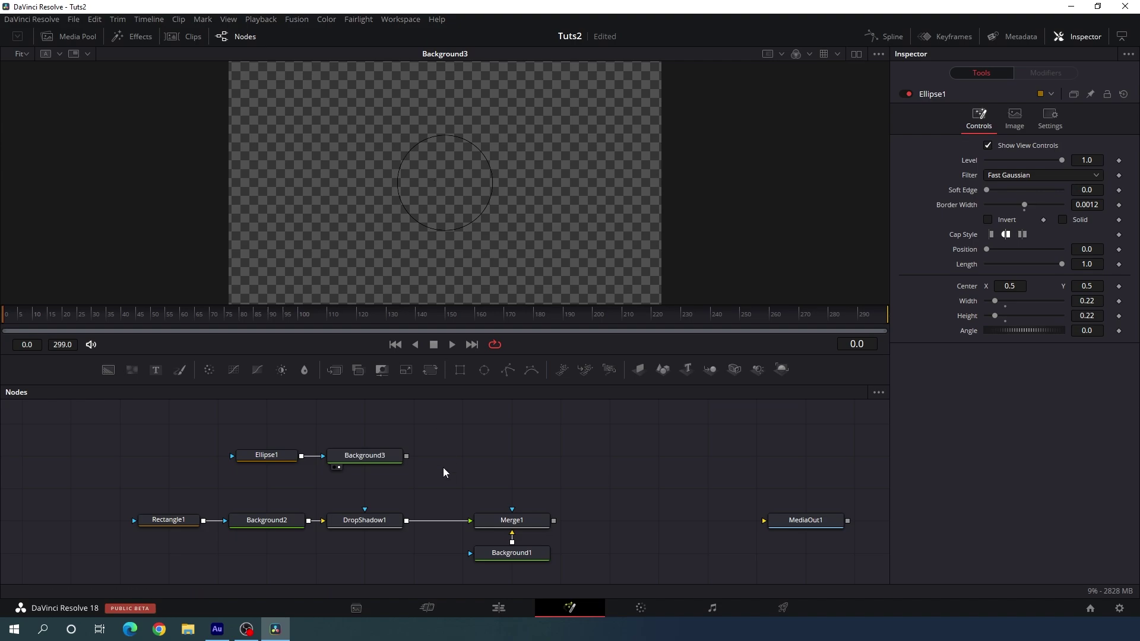
# Add a Displace node after Background3
pyautogui.click(379, 465)
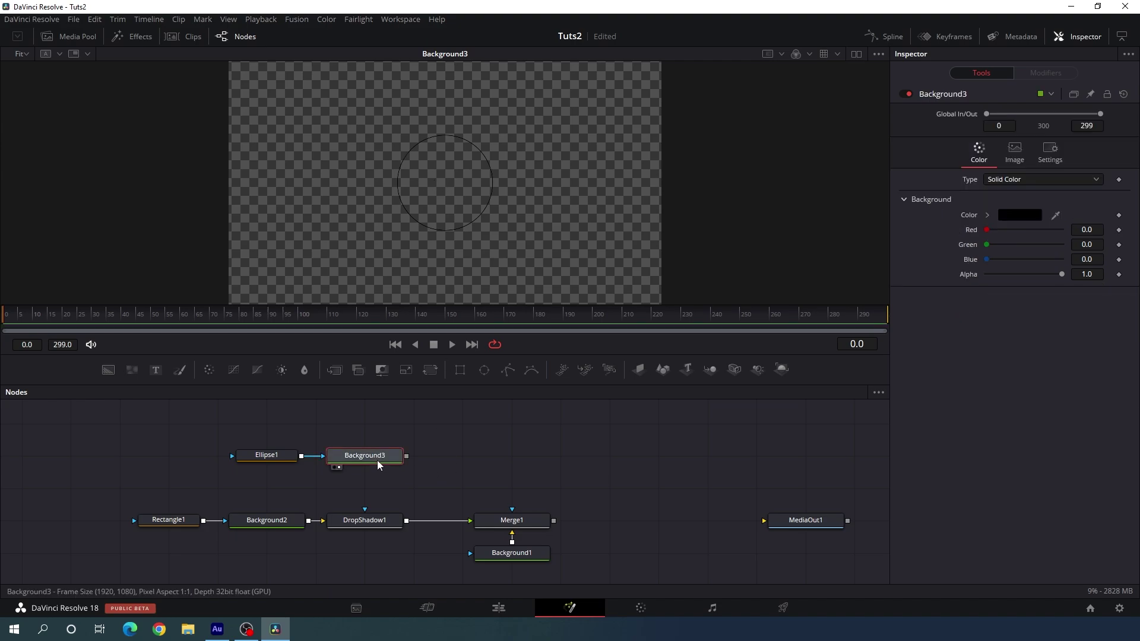
pyautogui.hotkey('shift', 'space')
pyautogui.write('drop')
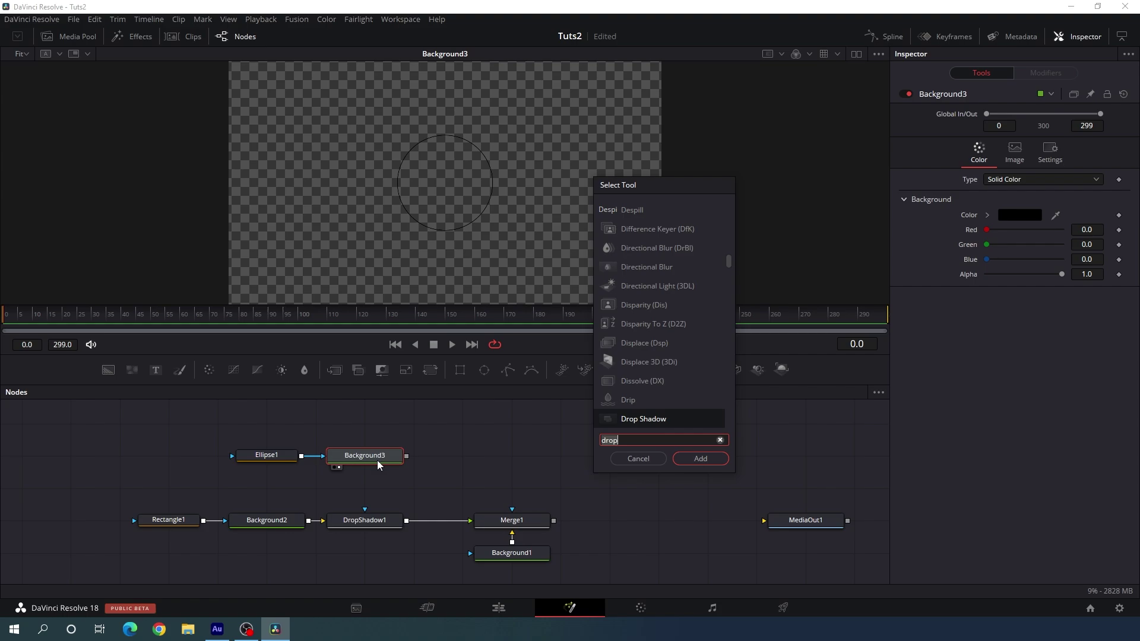
pyautogui.press('BackSpace')
pyautogui.press('BackSpace')
pyautogui.press('BackSpace')
pyautogui.press('BackSpace')
pyautogui.write('disp')
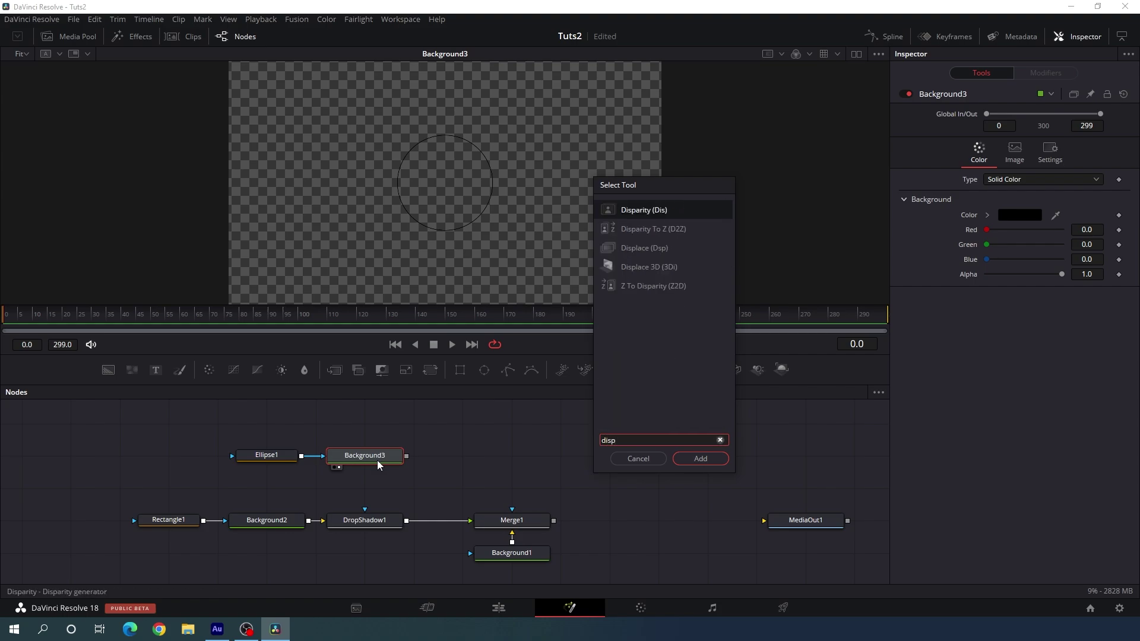
pyautogui.click(667, 255)
pyautogui.click(706, 457)
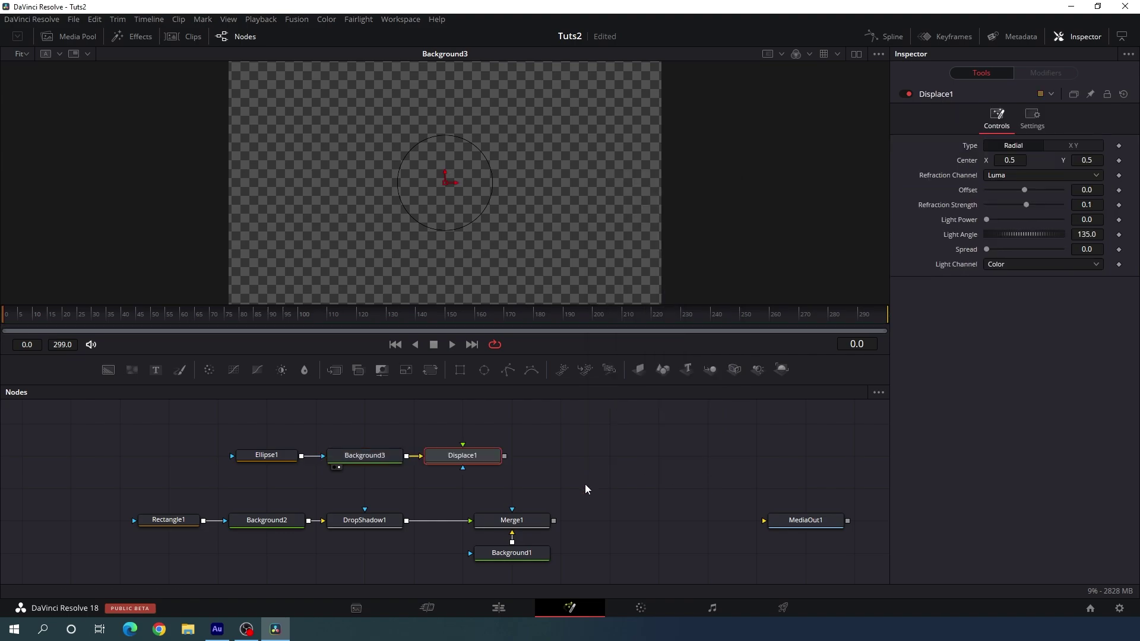
# Feed a FastNoise node into Displace1 and show the noise in the viewer
pyautogui.moveTo(525, 432); pyautogui.dragTo(508, 451)
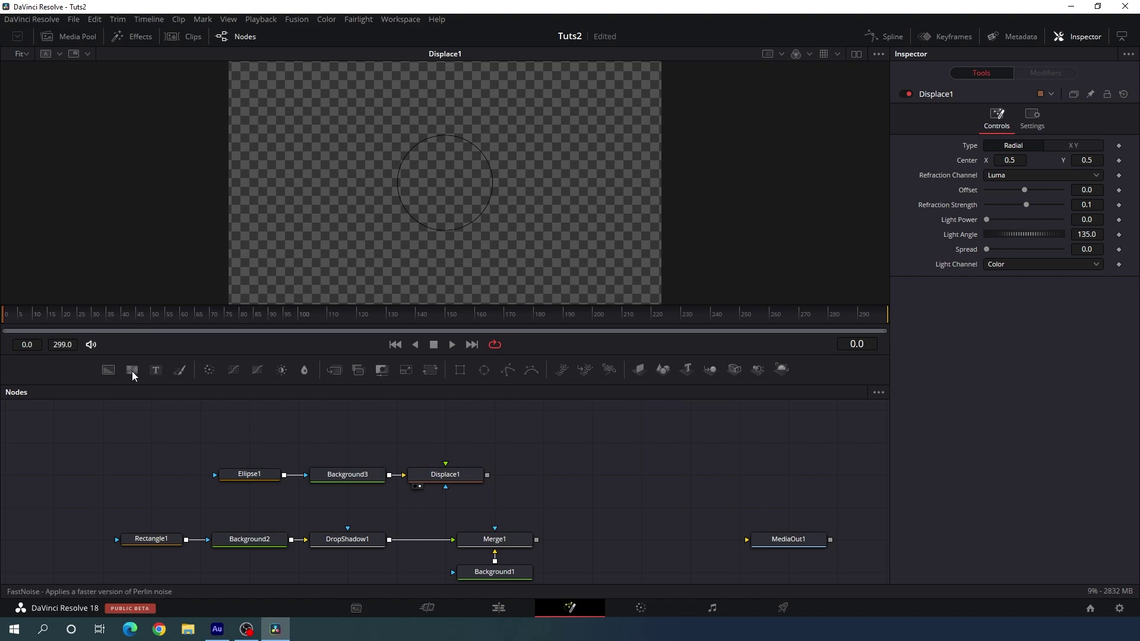
pyautogui.moveTo(132, 373); pyautogui.dragTo(451, 474)
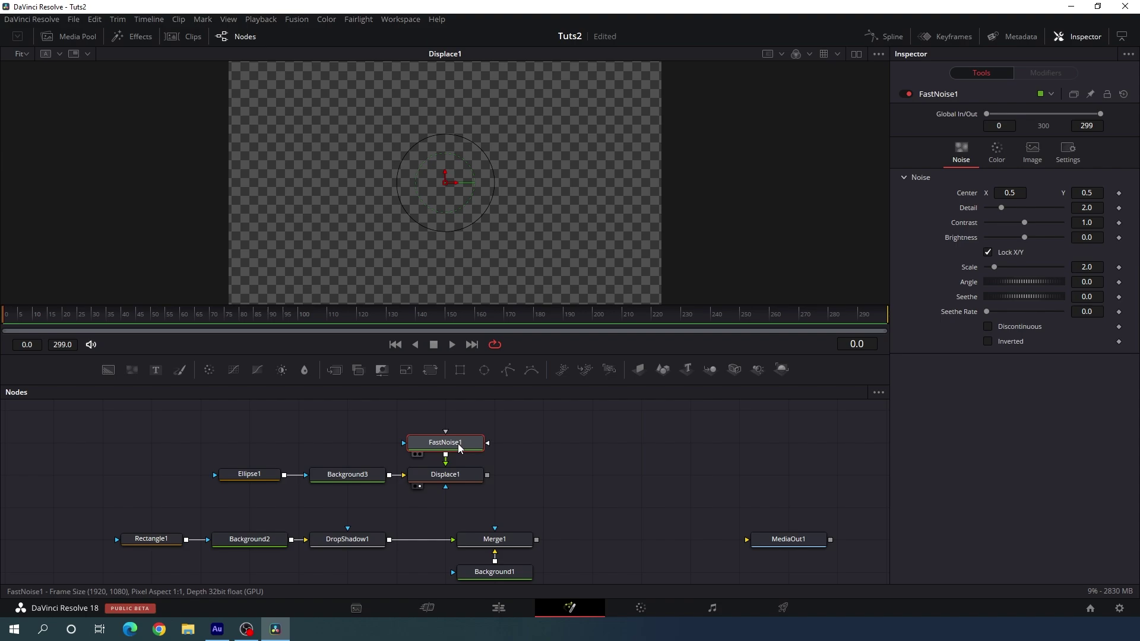
pyautogui.press('1')
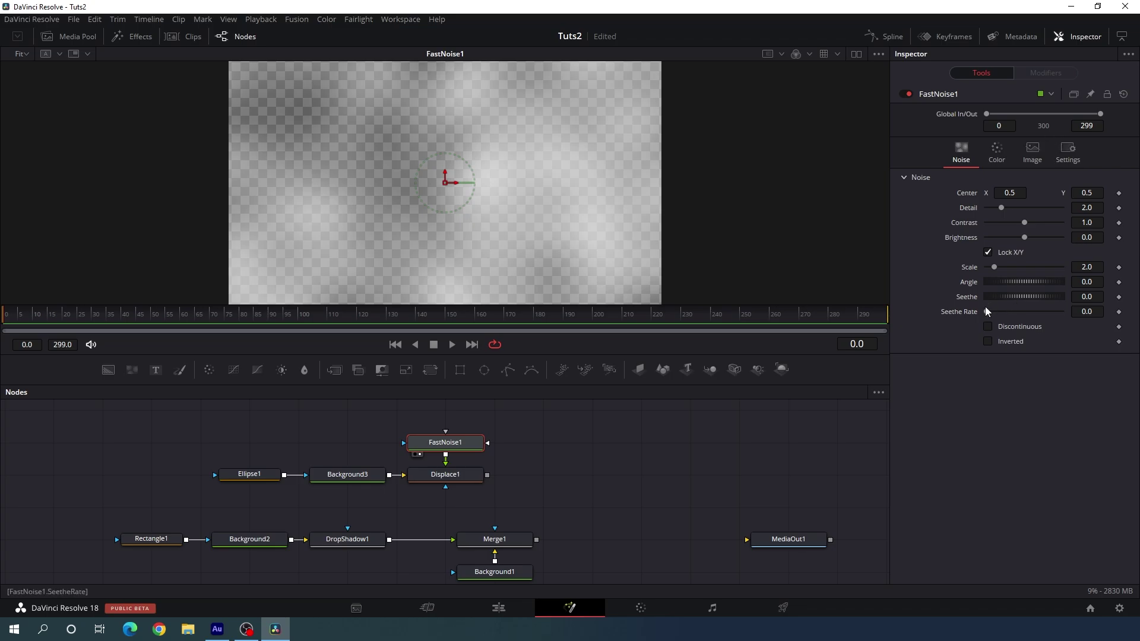
# Set the FastNoise contrast to 5.0 and its scale to 3.0
pyautogui.moveTo(1025, 226); pyautogui.dragTo(1064, 226)
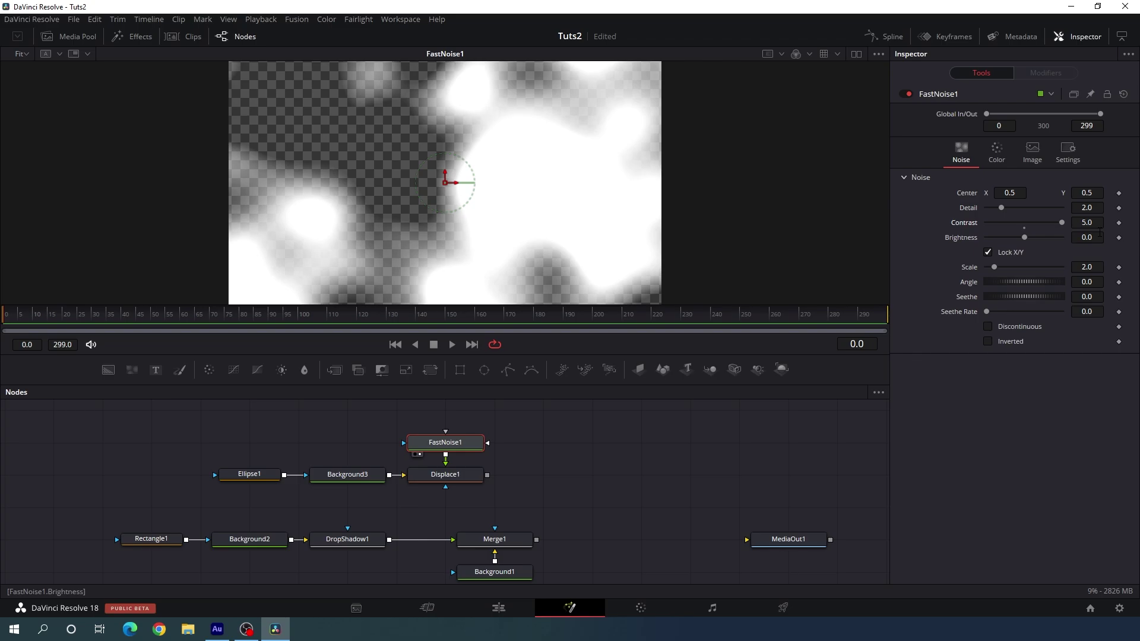
pyautogui.moveTo(997, 272); pyautogui.dragTo(1001, 272)
pyautogui.click(1086, 267)
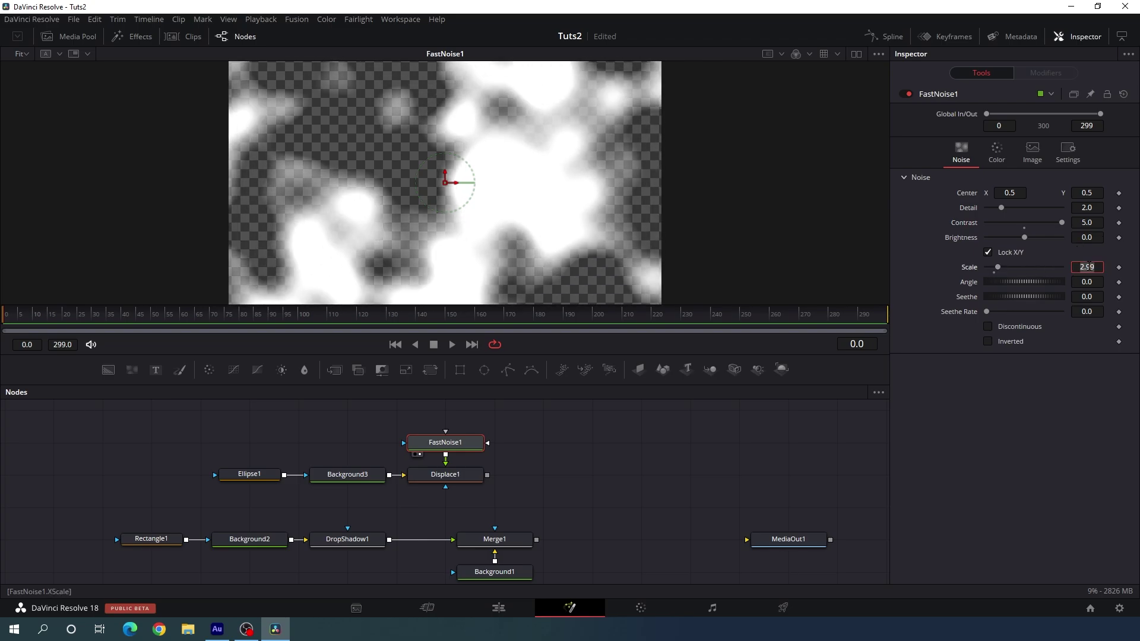
pyautogui.write('3')
pyautogui.press('Tab')
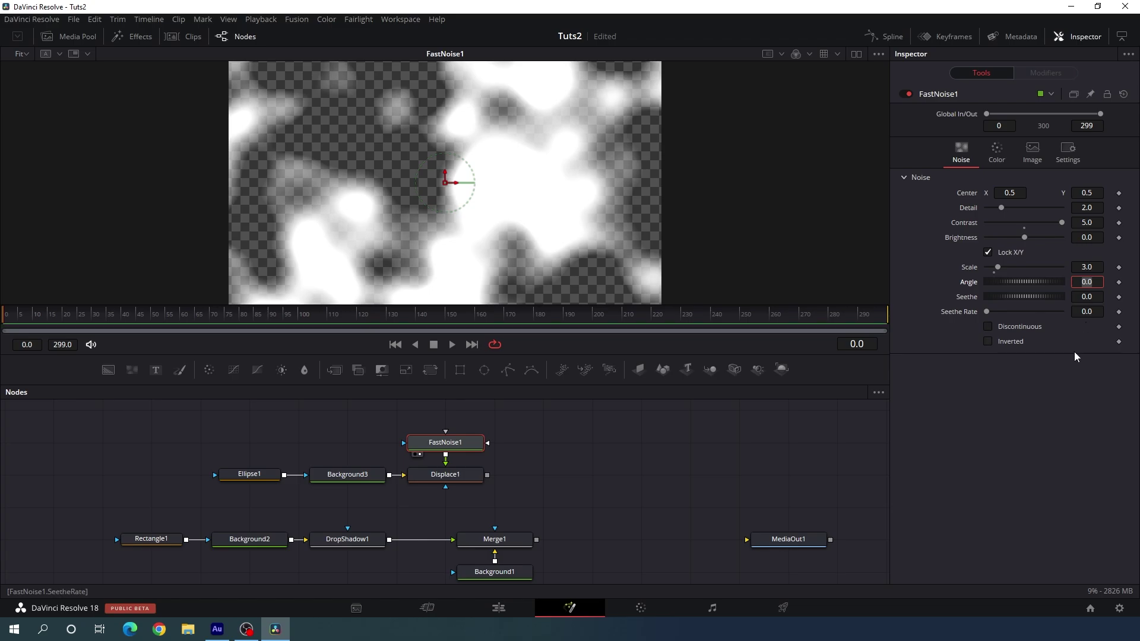
# Drive the FastNoise Seethe value with the expression time*0.01 and play back the resulting animation
pyautogui.moveTo(1027, 302); pyautogui.dragTo(1028, 303)
pyautogui.rightClick(966, 300)
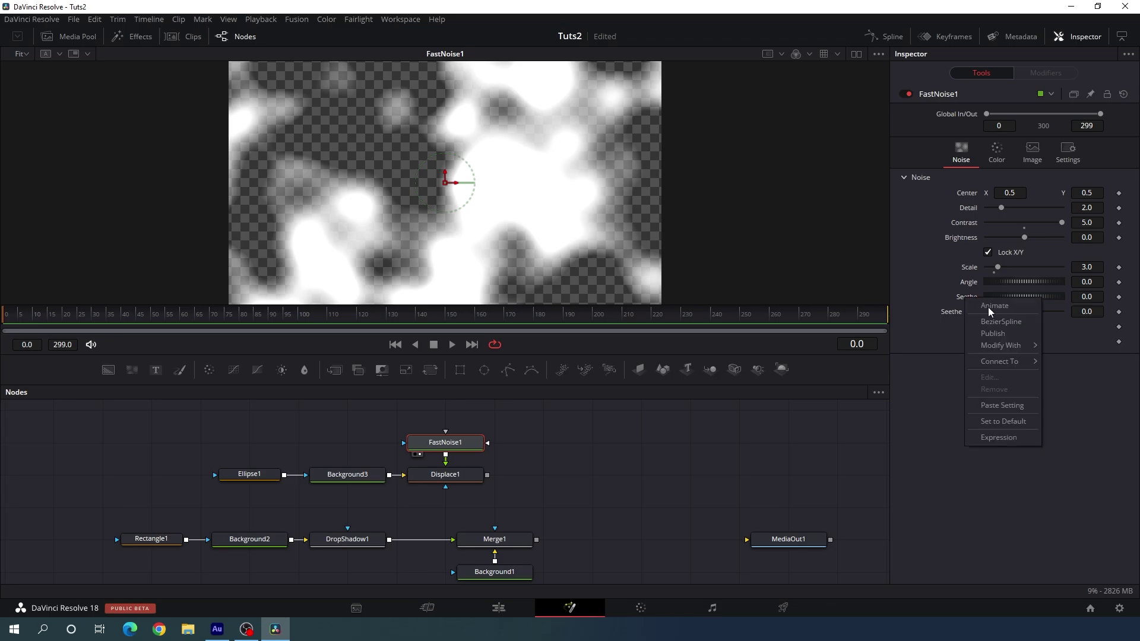
pyautogui.click(1003, 439)
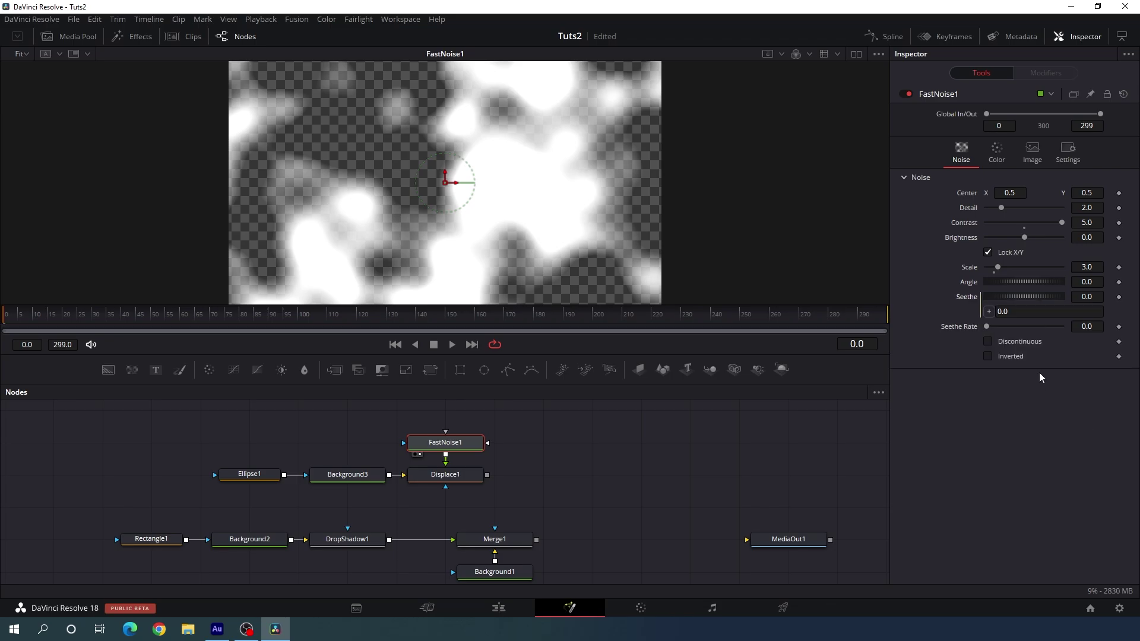
pyautogui.click(1010, 311)
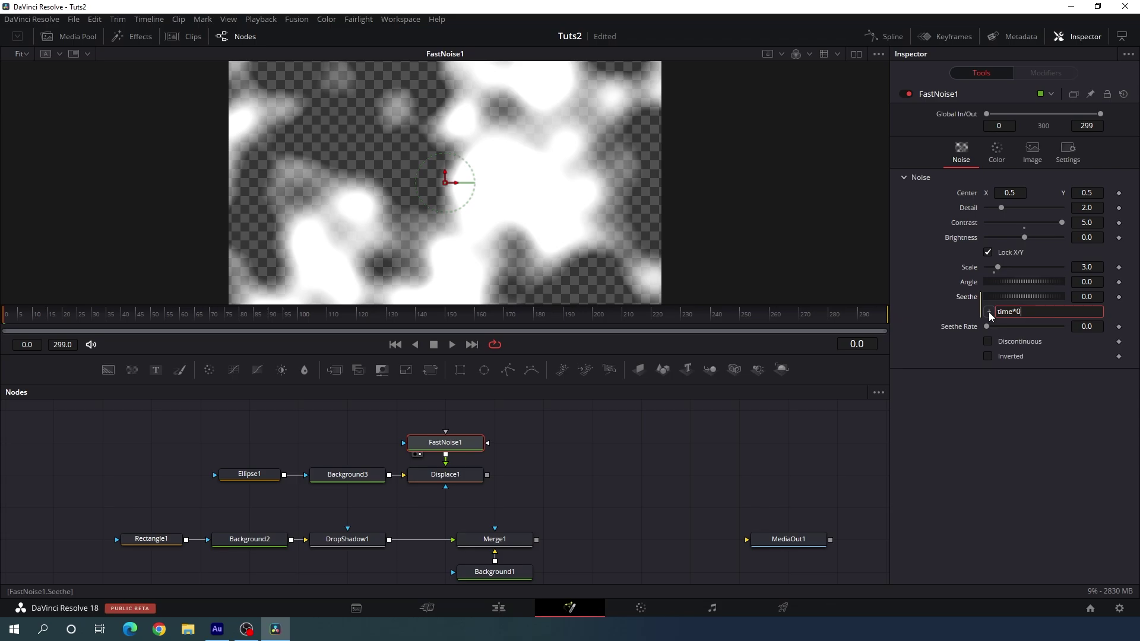
pyautogui.press('Tab')
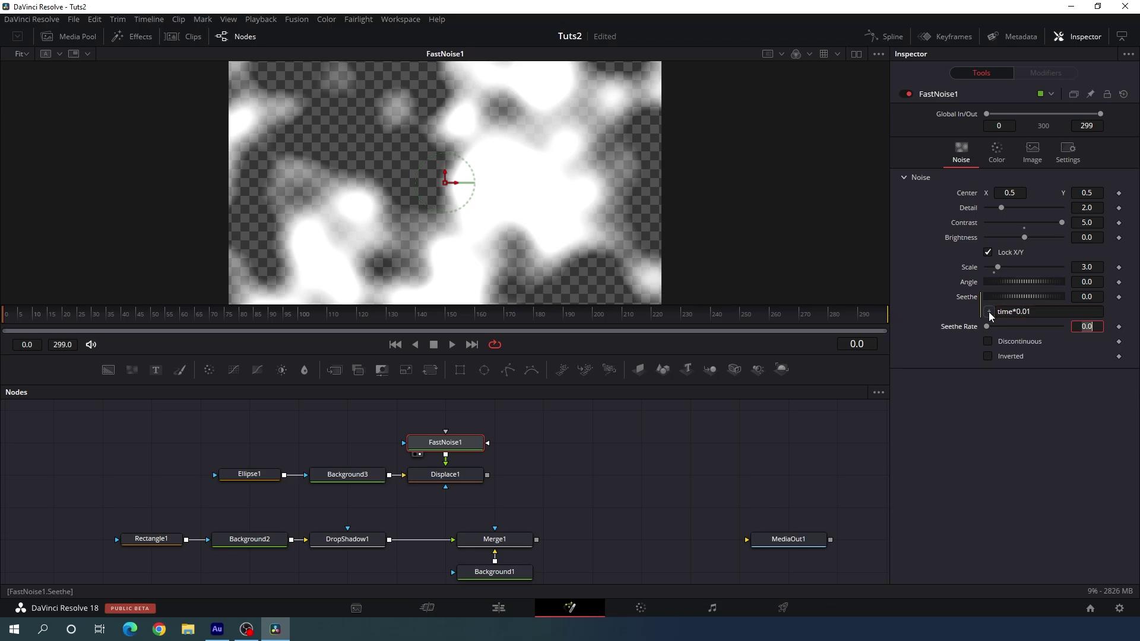
pyautogui.click(452, 345)
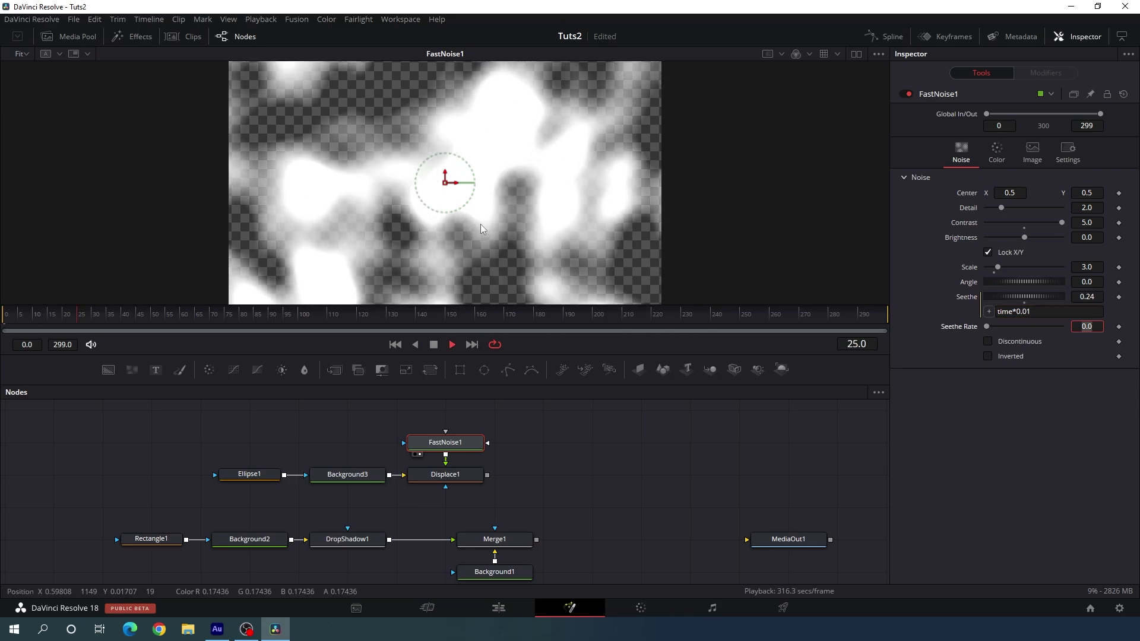
pyautogui.click(435, 348)
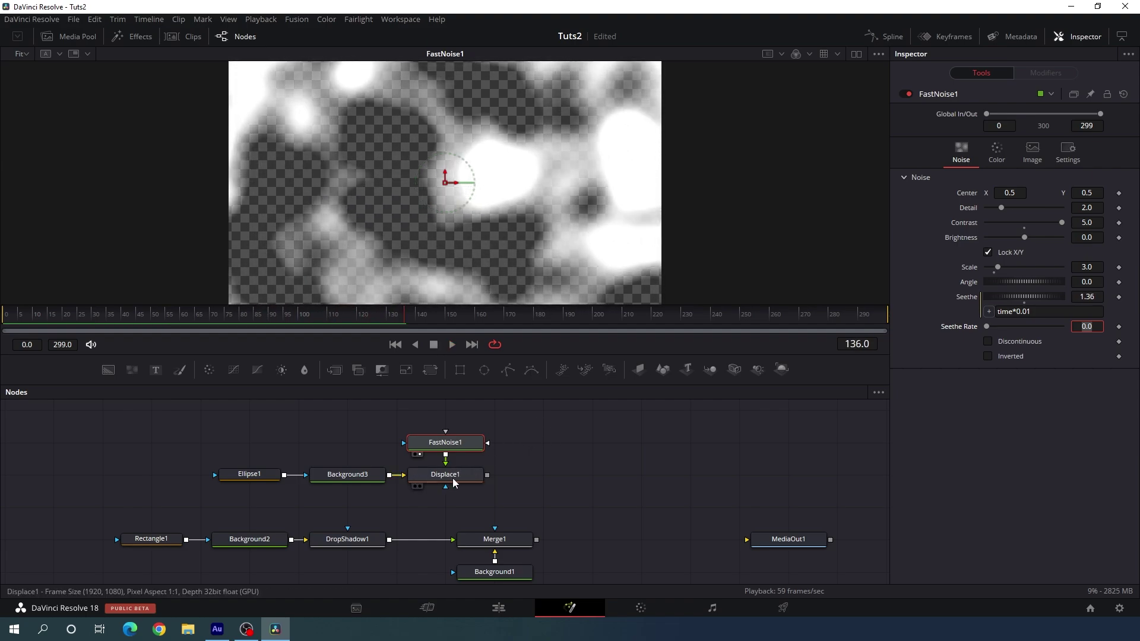
# Show Displace1 in the viewer and raise its refraction strength to 0.38
pyautogui.click(420, 487)
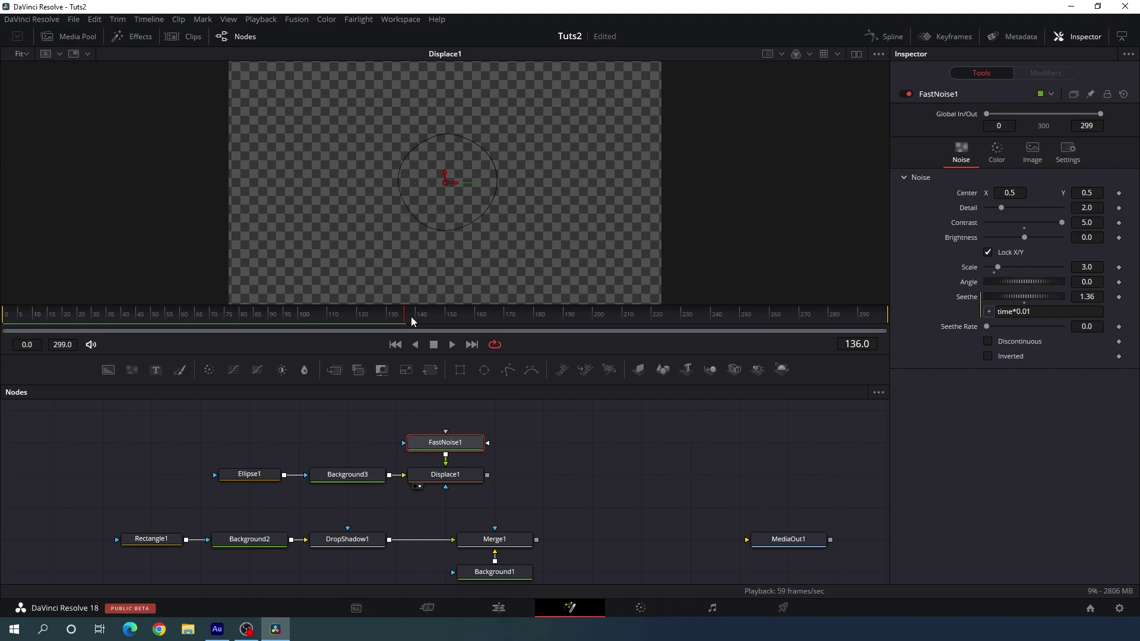
pyautogui.scroll(5, 461, 222)
pyautogui.click(470, 480)
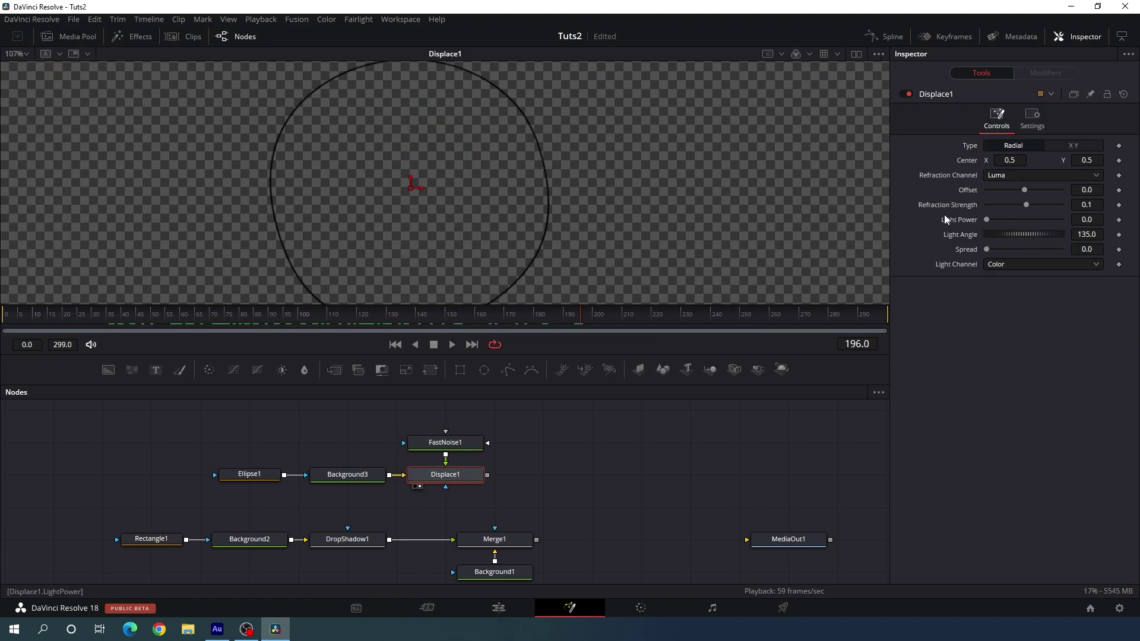
pyautogui.moveTo(1029, 208); pyautogui.dragTo(1036, 213)
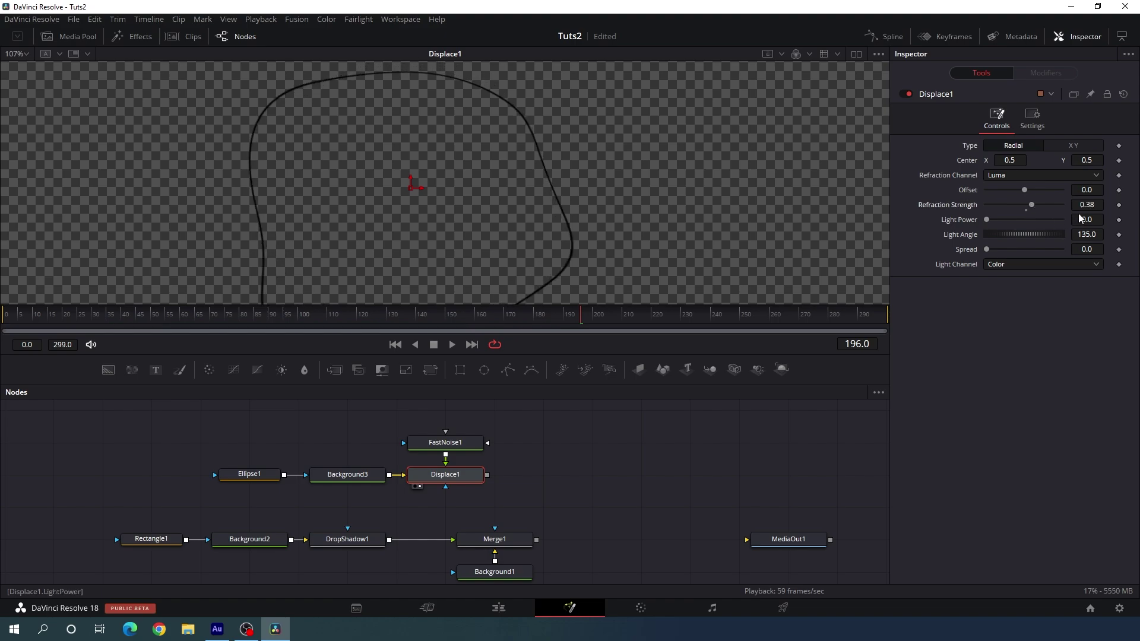
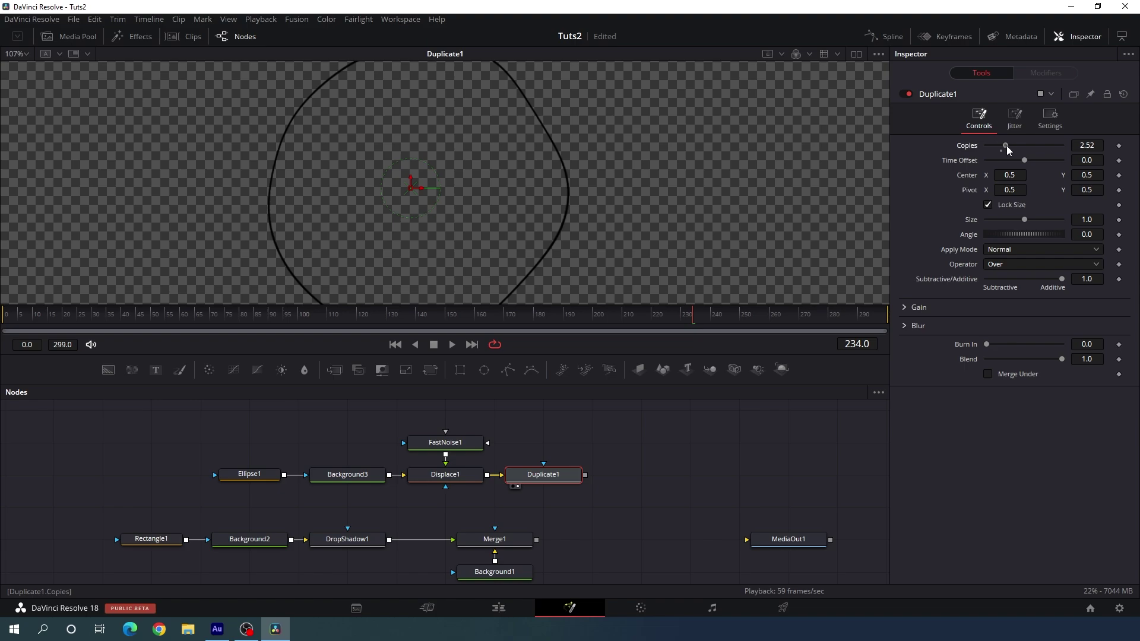
# Set Duplicate1 to 15 copies with a size of 1.02
pyautogui.click(1086, 145)
pyautogui.write('15')
pyautogui.press('Tab')
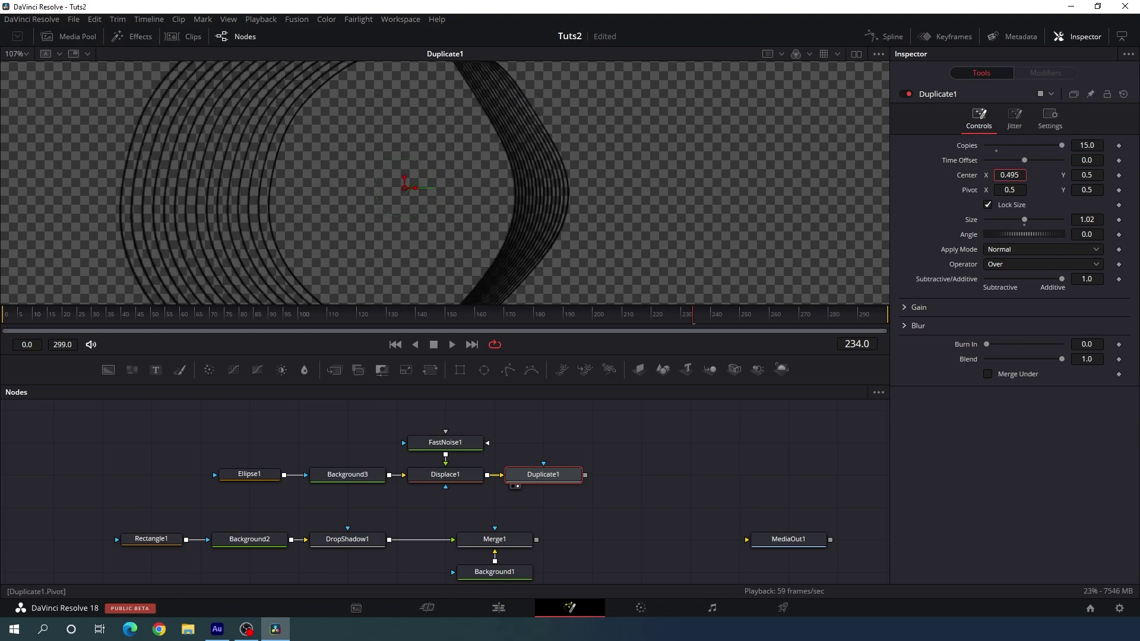
# Set Duplicate1's horizontal center position to 0.497
pyautogui.write('0.497')
pyautogui.press('Return')
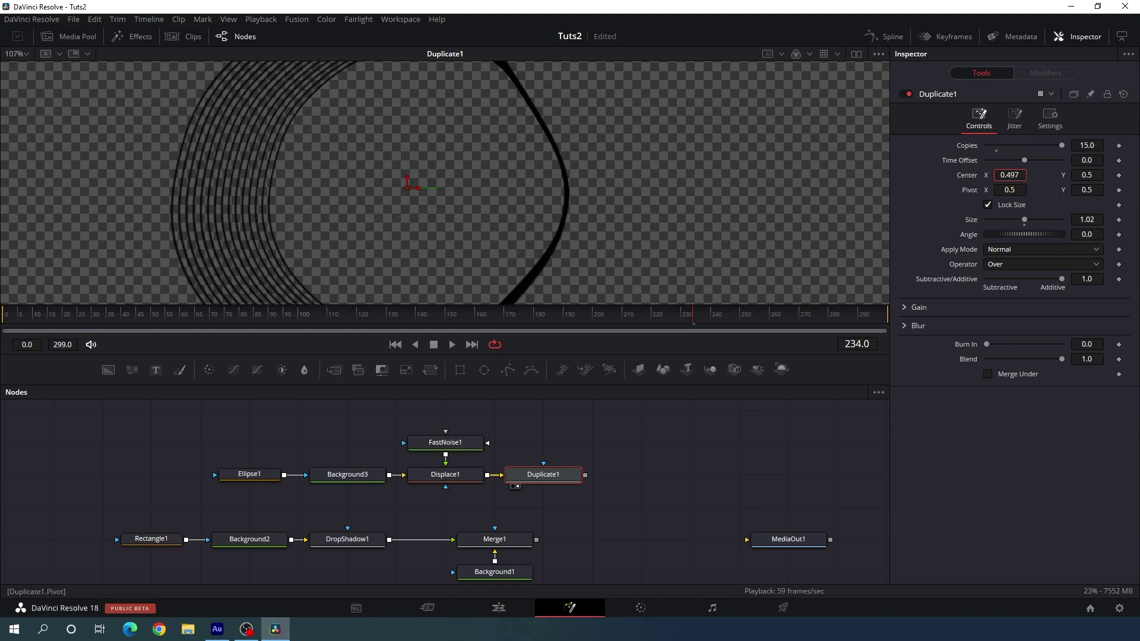
pyautogui.press('BackSpace')
pyautogui.write('4')
pyautogui.press('Return')
pyautogui.press('BackSpace')
pyautogui.press('BackSpace')
pyautogui.press('BackSpace')
pyautogui.press('BackSpace')
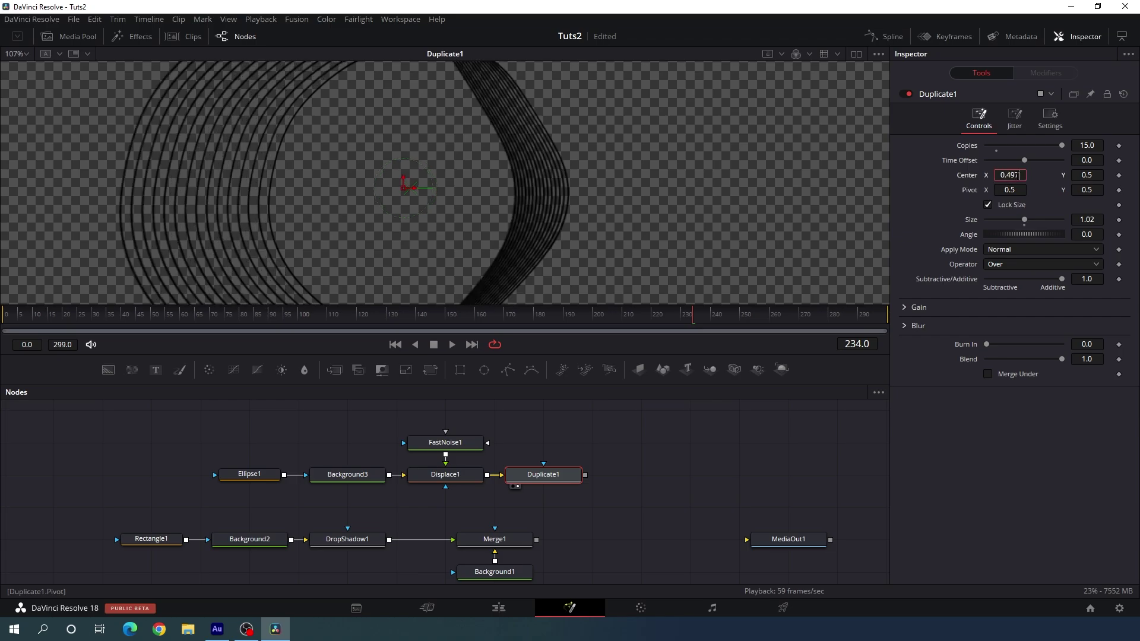
pyautogui.press('Tab')
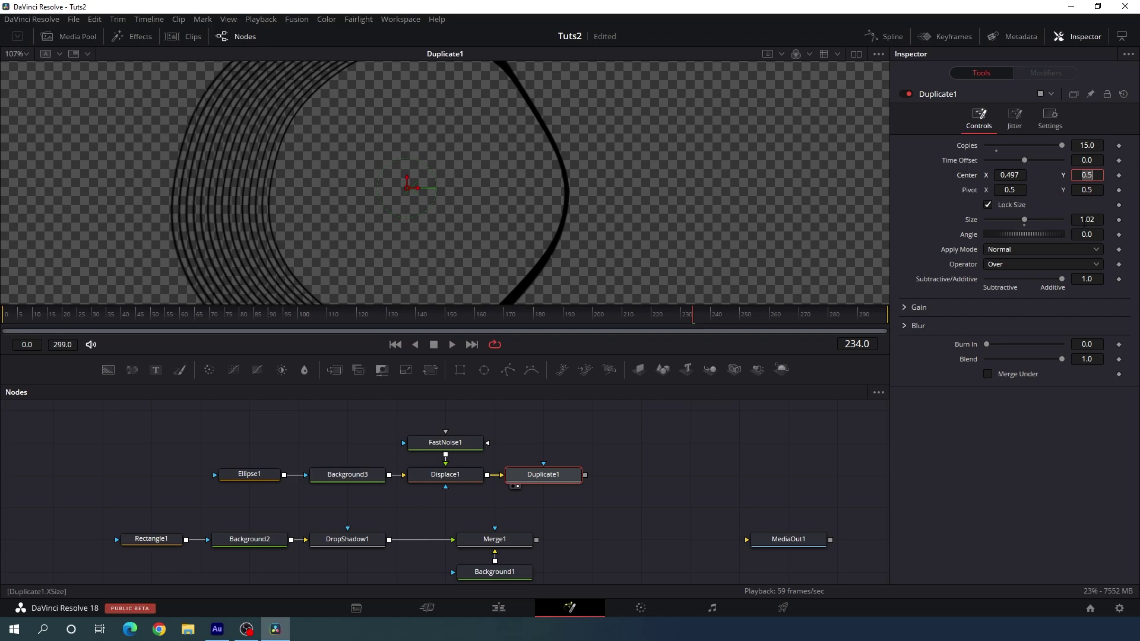
# Set Duplicate1's size to 1.03 and fit the whole frame in the viewer
pyautogui.click(1096, 221)
pyautogui.press('Tab')
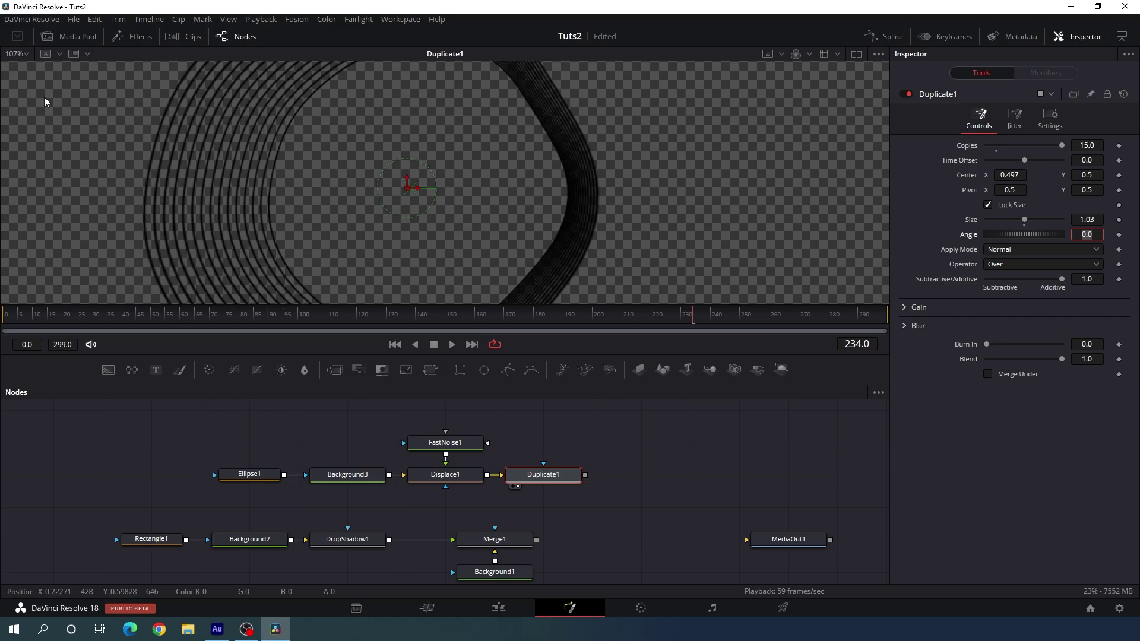
pyautogui.click(20, 54)
pyautogui.click(27, 72)
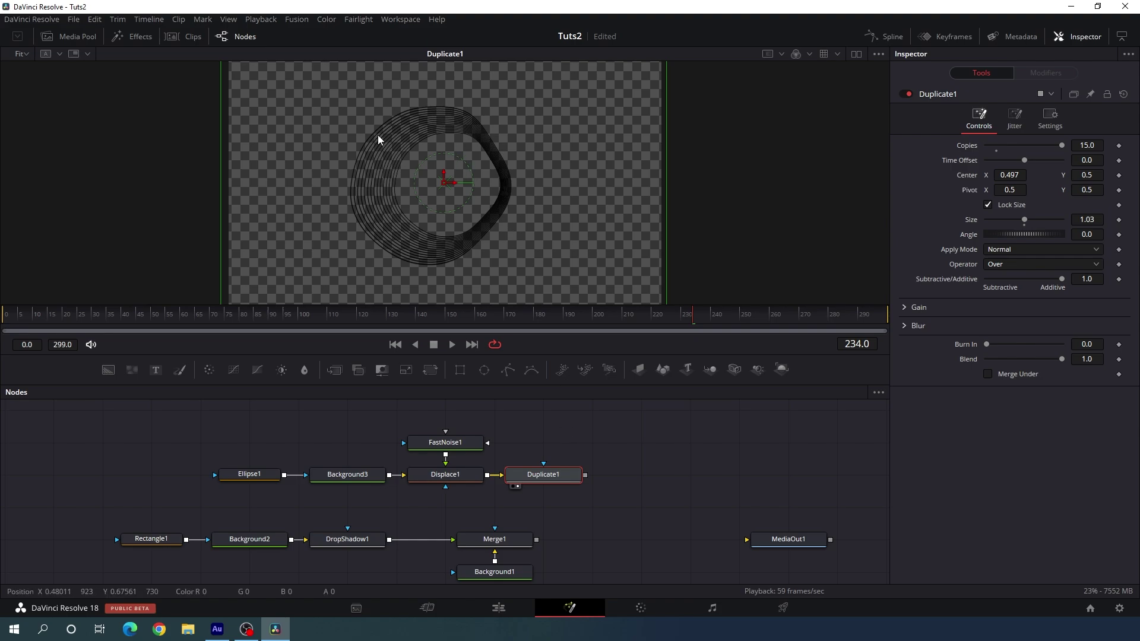
# Change Background3 to a gradient fill and set its start color to pink with red 1.0, green 0.0 and blue about 0.498
pyautogui.click(337, 481)
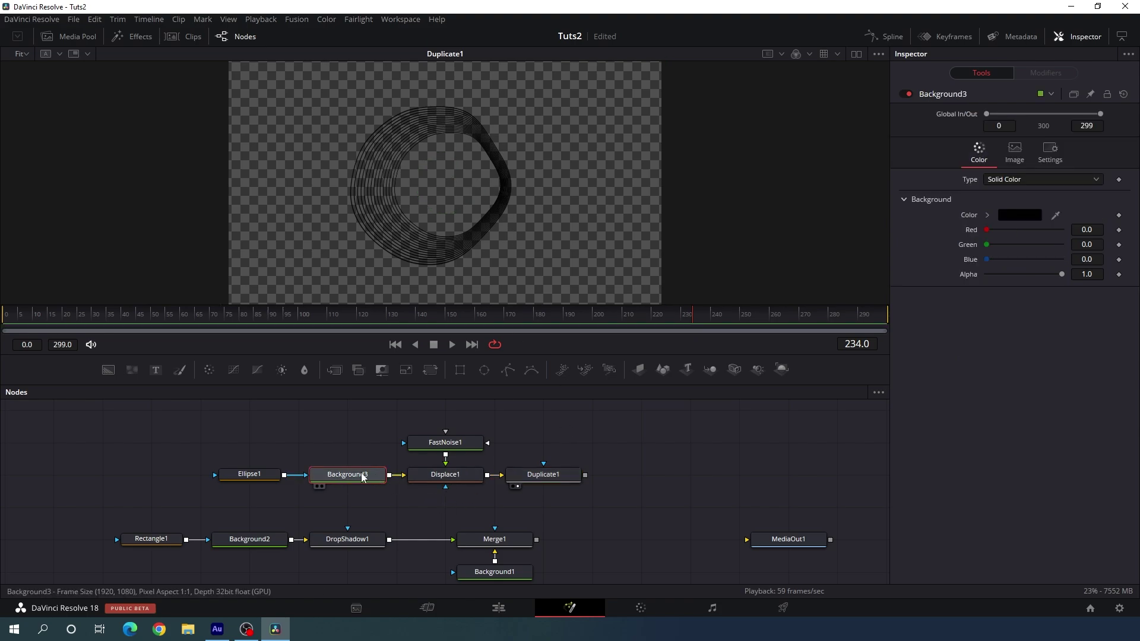
pyautogui.click(1005, 181)
pyautogui.click(1007, 251)
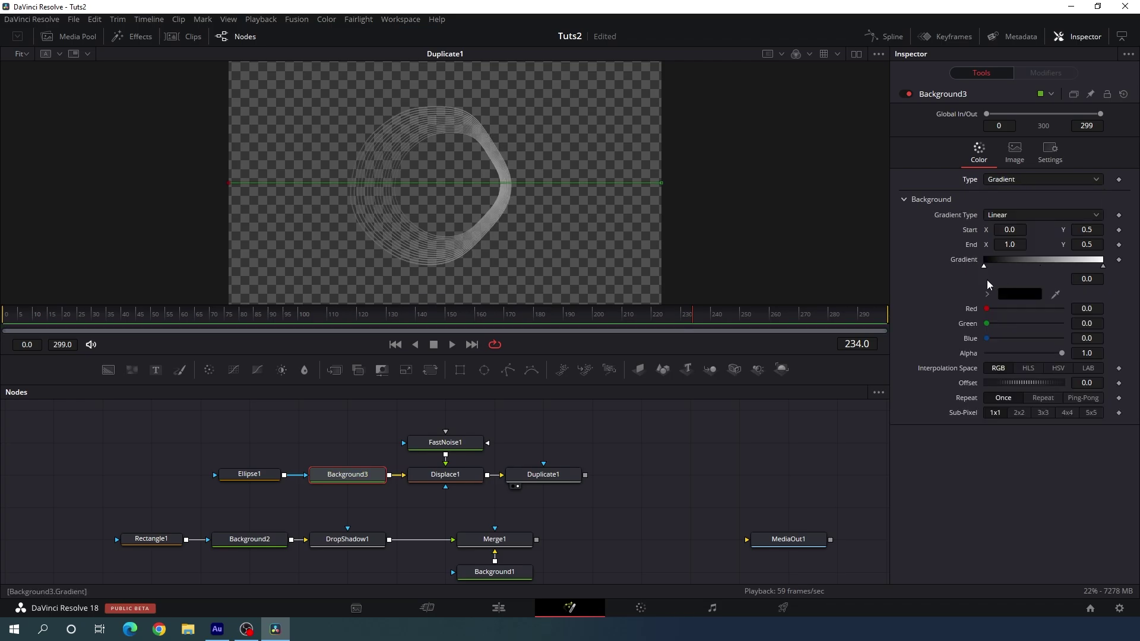
pyautogui.click(1013, 295)
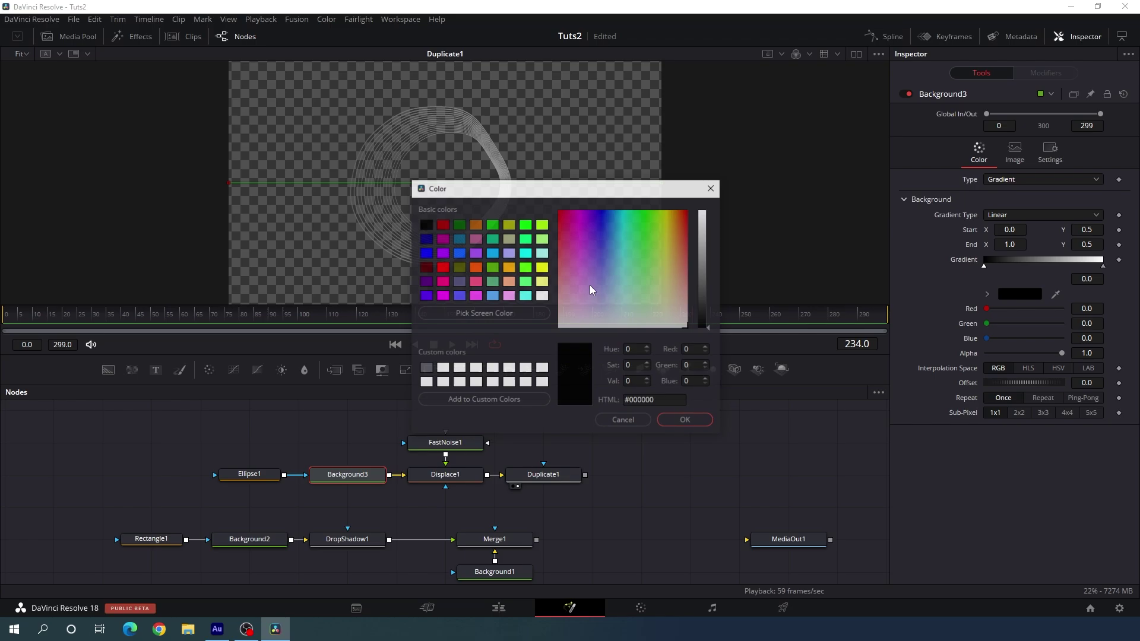
pyautogui.click(443, 281)
pyautogui.click(670, 419)
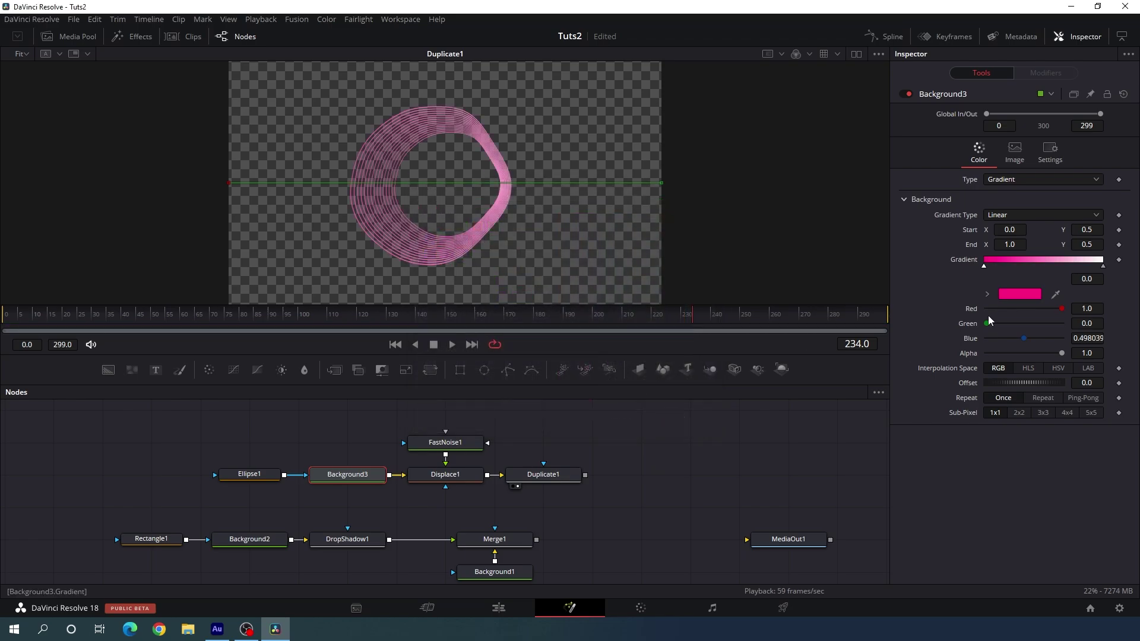
# Set the end color of Background3's gradient to orange #ff5500
pyautogui.click(1104, 267)
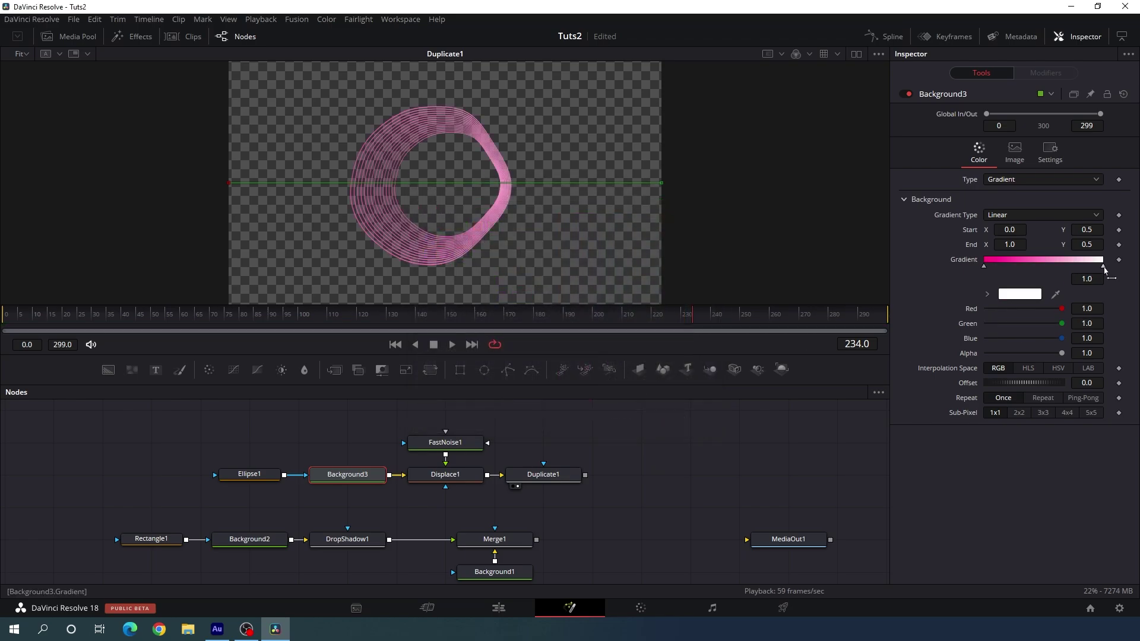
pyautogui.click(1020, 295)
pyautogui.click(477, 269)
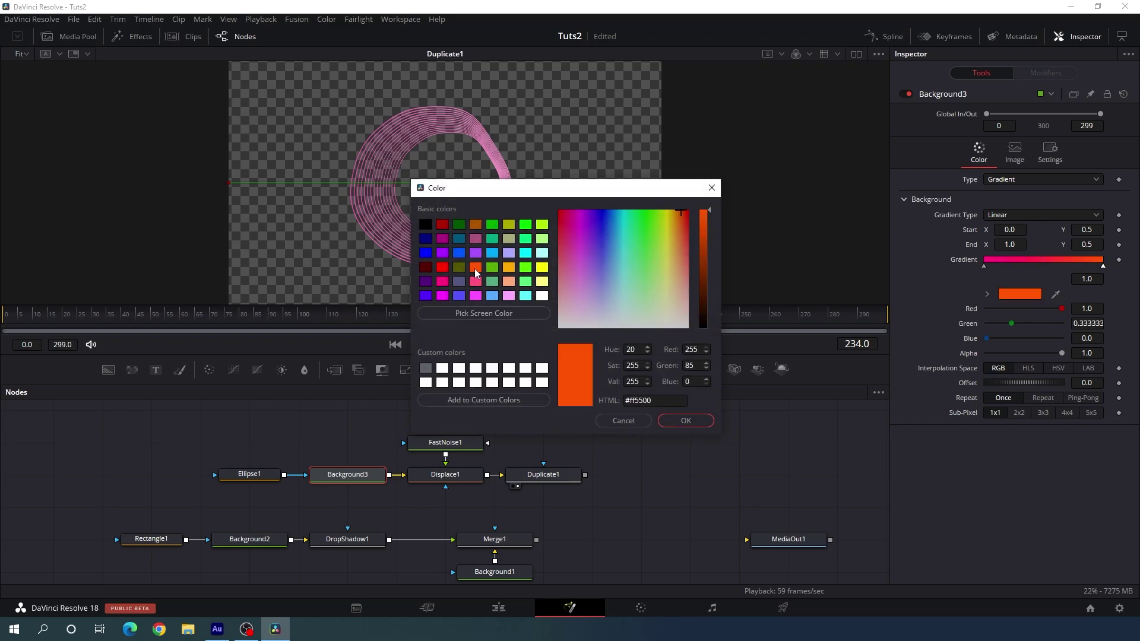
pyautogui.click(680, 420)
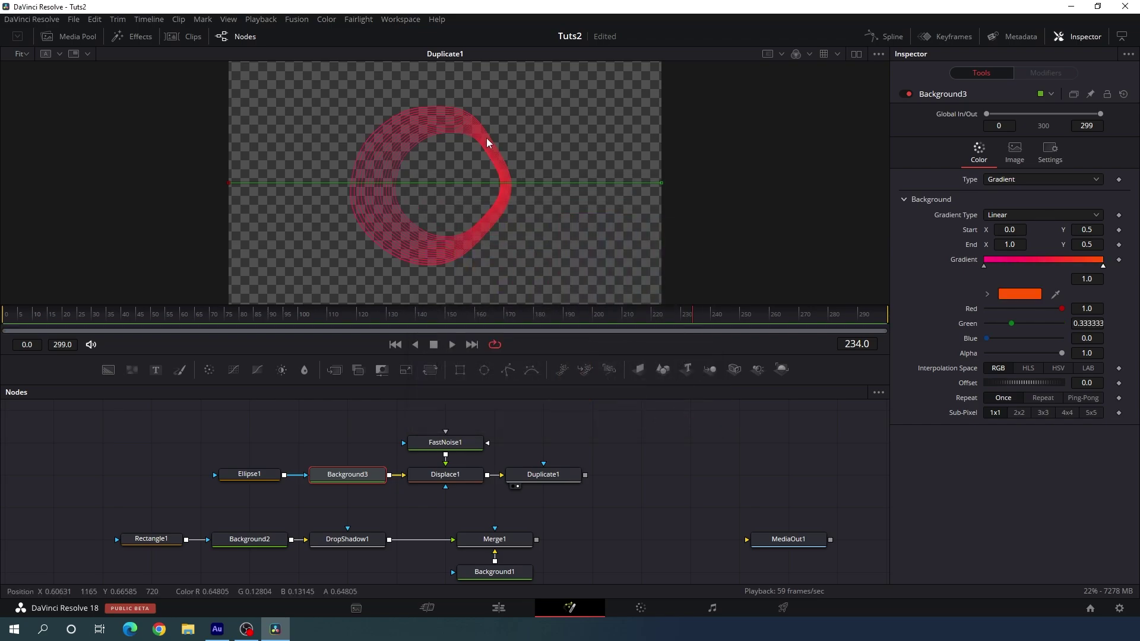
pyautogui.click(557, 448)
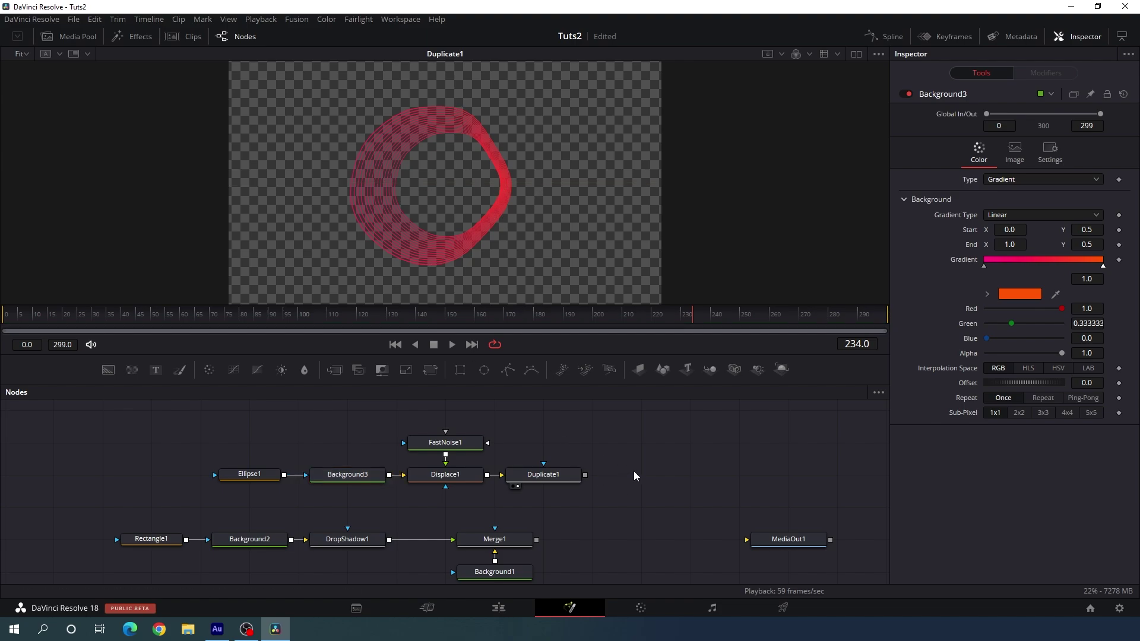
# Add two Transform nodes both fed by Duplicate1's output, spacing them apart above and below its row
pyautogui.click(551, 479)
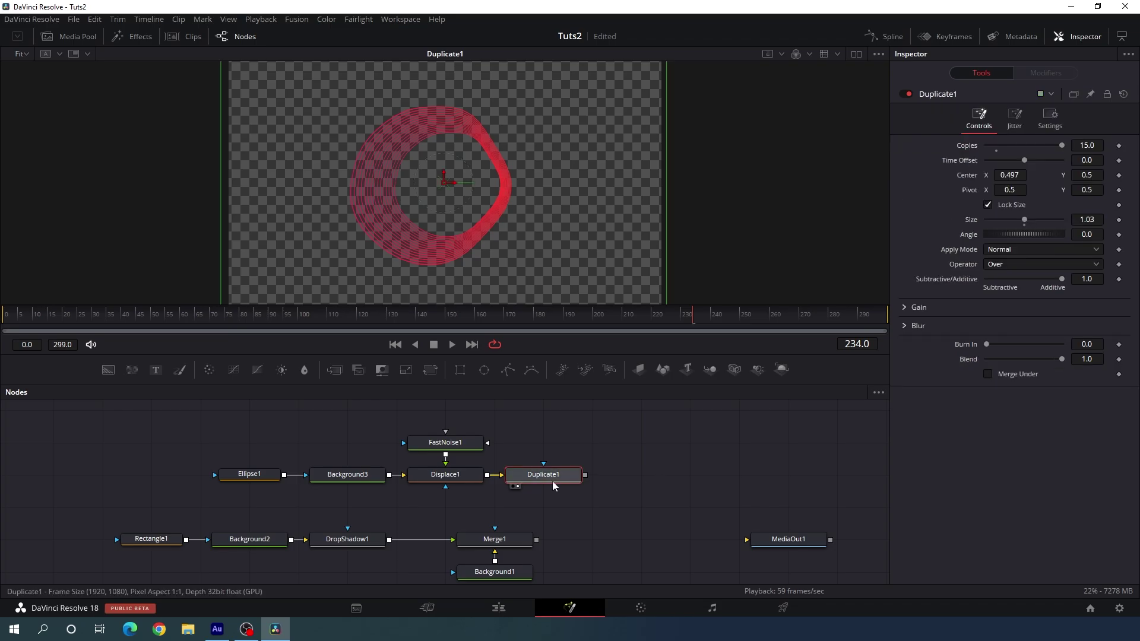
pyautogui.click(431, 370)
pyautogui.moveTo(668, 482)
pyautogui.mouseDown()
pyautogui.moveTo(668, 450)
pyautogui.moveTo(657, 493)
pyautogui.mouseUp()
pyautogui.click(431, 370)
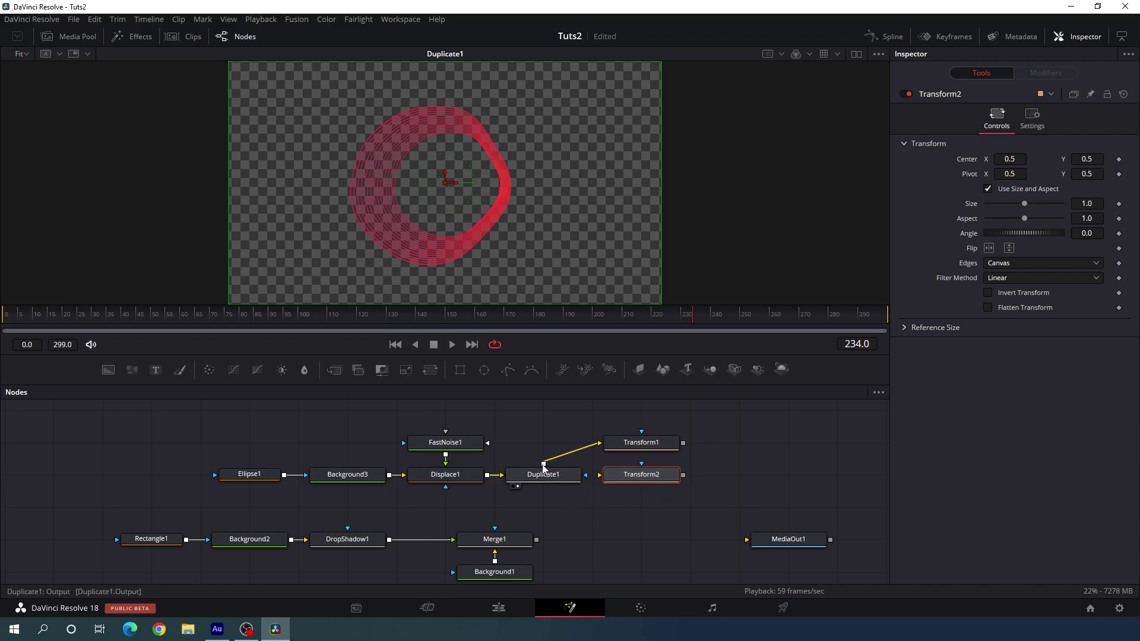
pyautogui.moveTo(543, 465); pyautogui.dragTo(647, 481)
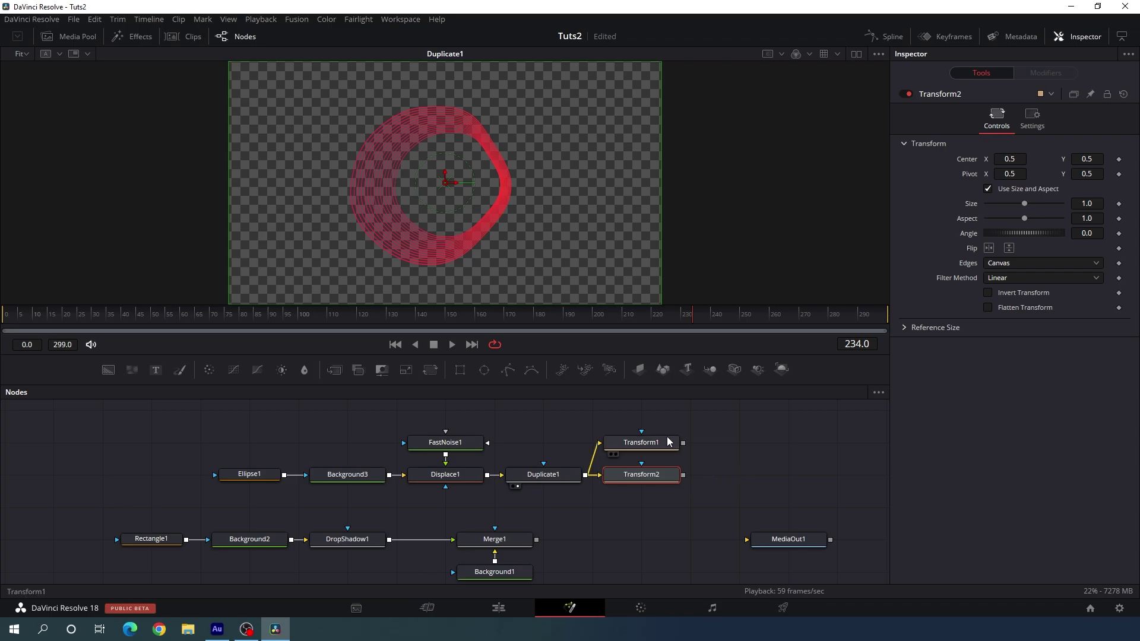
pyautogui.moveTo(750, 427); pyautogui.dragTo(220, 506)
pyautogui.moveTo(651, 484); pyautogui.dragTo(364, 506)
pyautogui.click(425, 476)
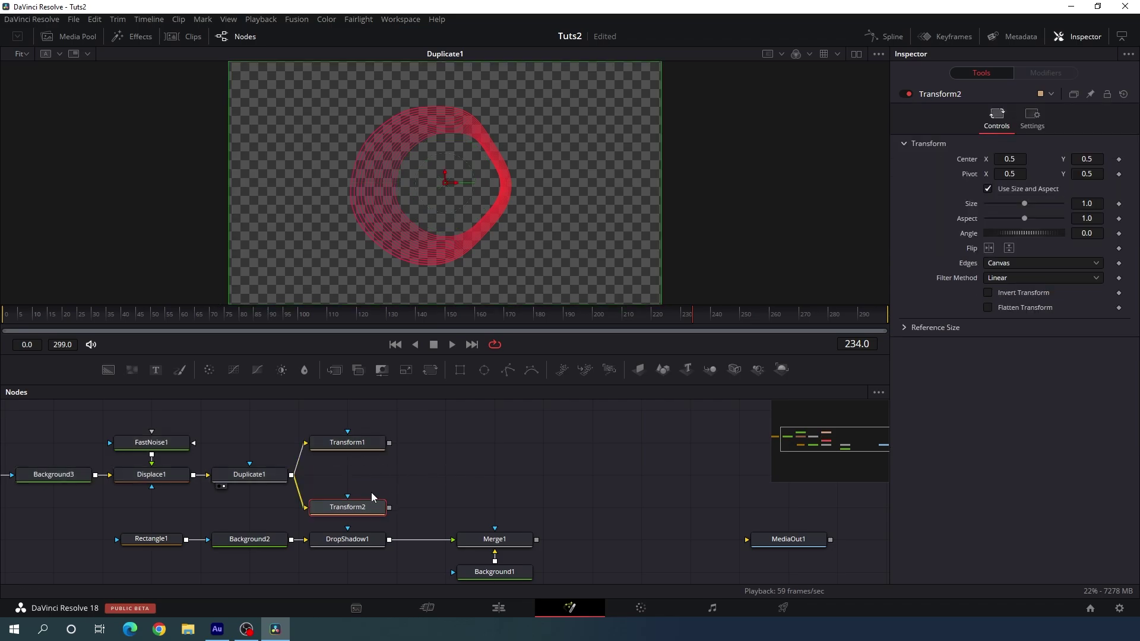
# Merge Transform1 over Transform2 in a new Merge node placed between them and show it in the viewer
pyautogui.click(398, 486)
pyautogui.moveTo(390, 445); pyautogui.dragTo(491, 149)
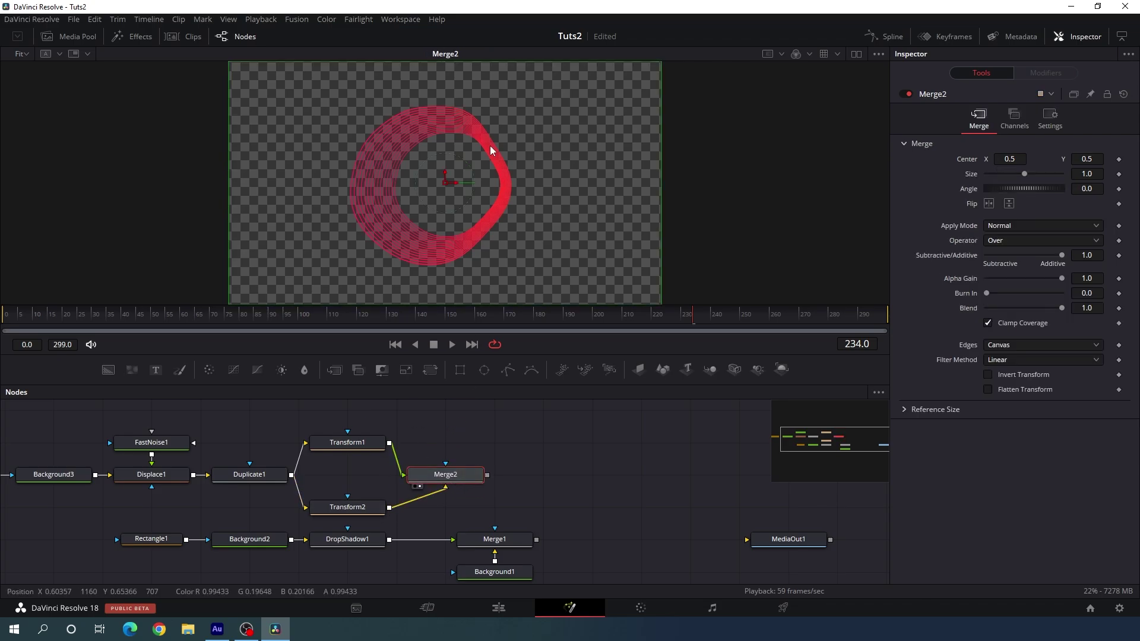
pyautogui.moveTo(446, 475); pyautogui.dragTo(348, 476)
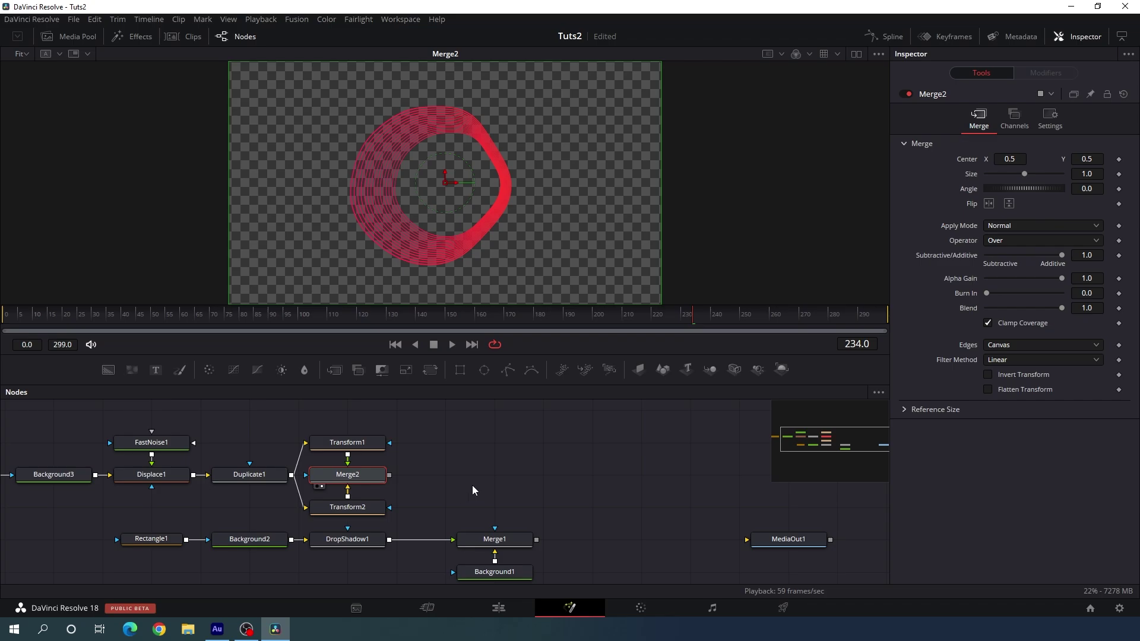
# Merge the Merge2 rings over the Merge1 panel in a new Merge node and show it in the viewer
pyautogui.scroll(-2, 474, 491)
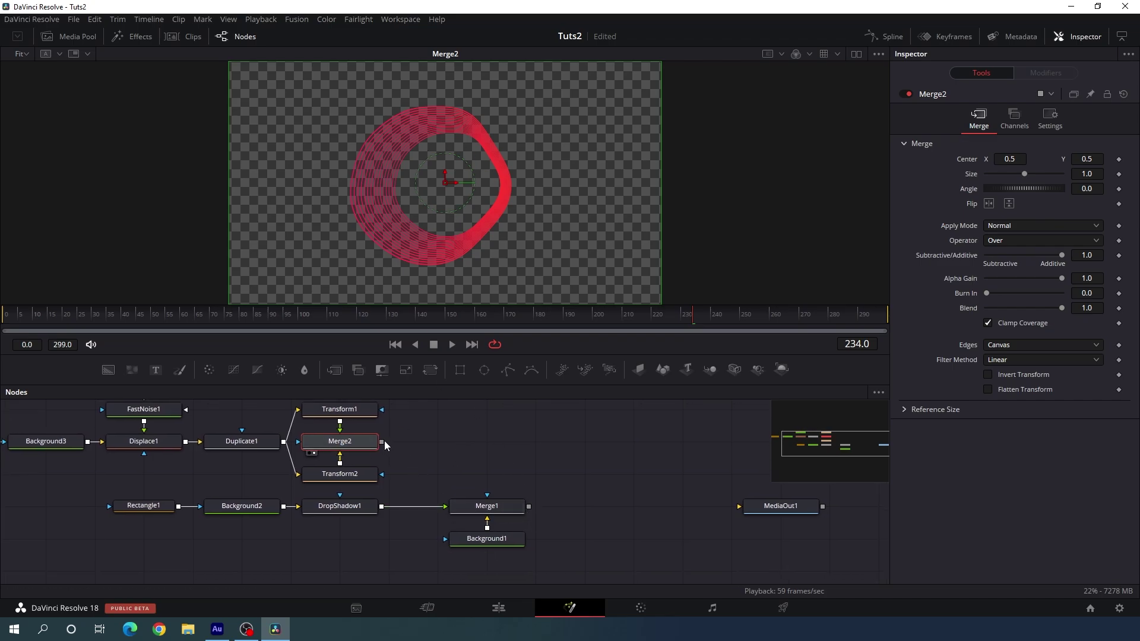
pyautogui.moveTo(382, 443); pyautogui.dragTo(488, 444)
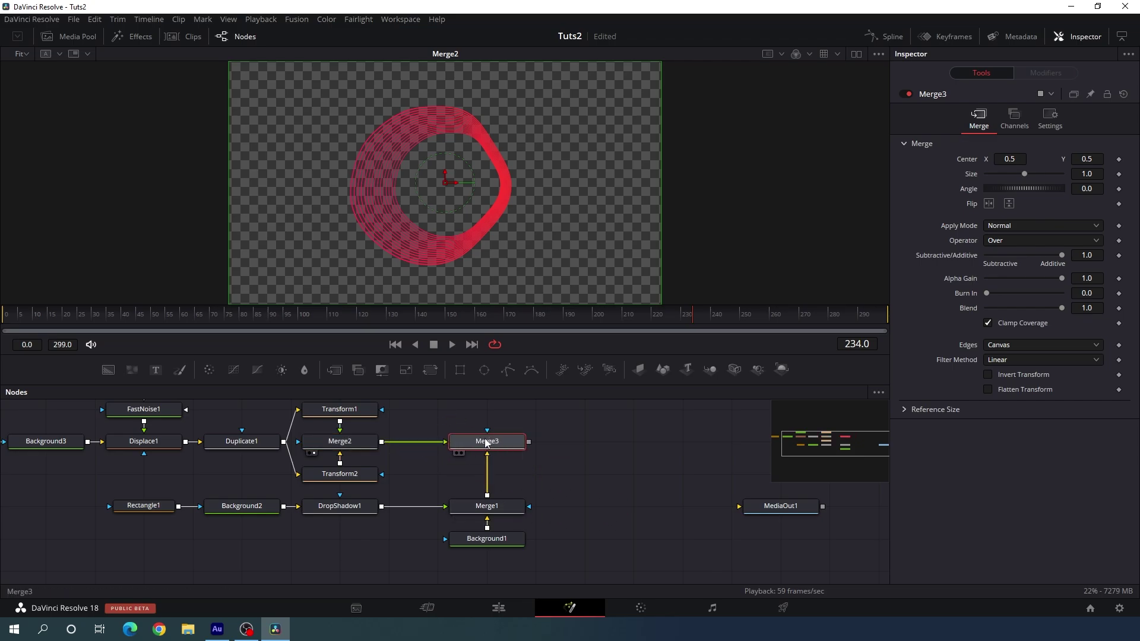
pyautogui.press('1')
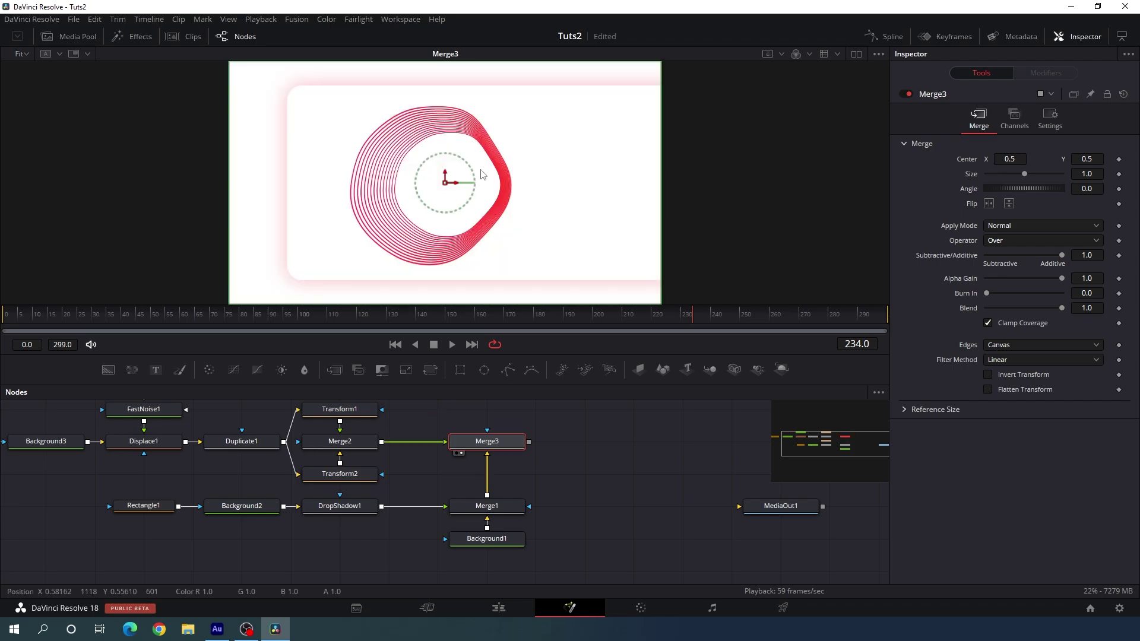
# Move Transform1's ring to the frame's lower-left edge and Transform2's ring to the upper right, centered at about X 0.91, Y 0.75
pyautogui.scroll(2, 426, 458)
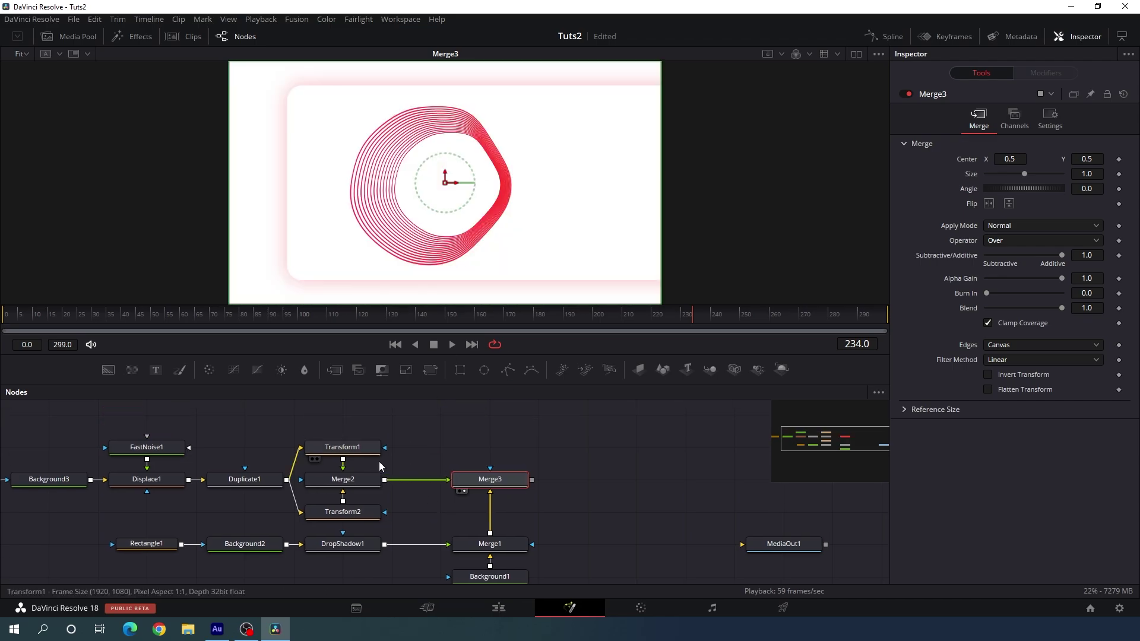
pyautogui.click(357, 454)
pyautogui.moveTo(445, 181); pyautogui.dragTo(261, 228)
pyautogui.click(362, 512)
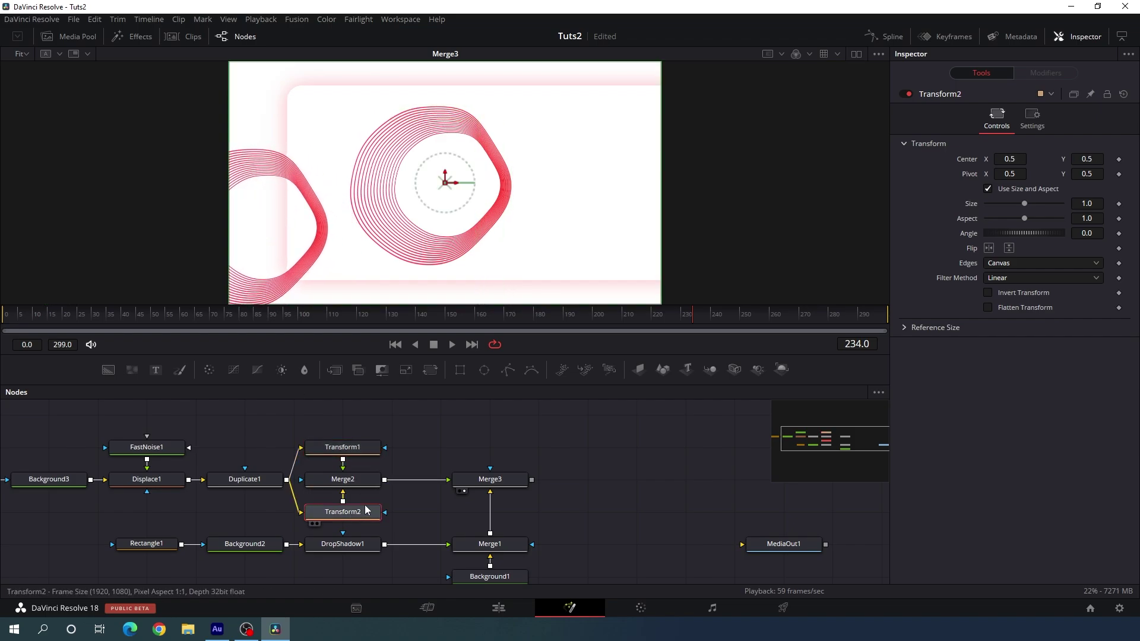
pyautogui.moveTo(445, 182); pyautogui.dragTo(622, 121)
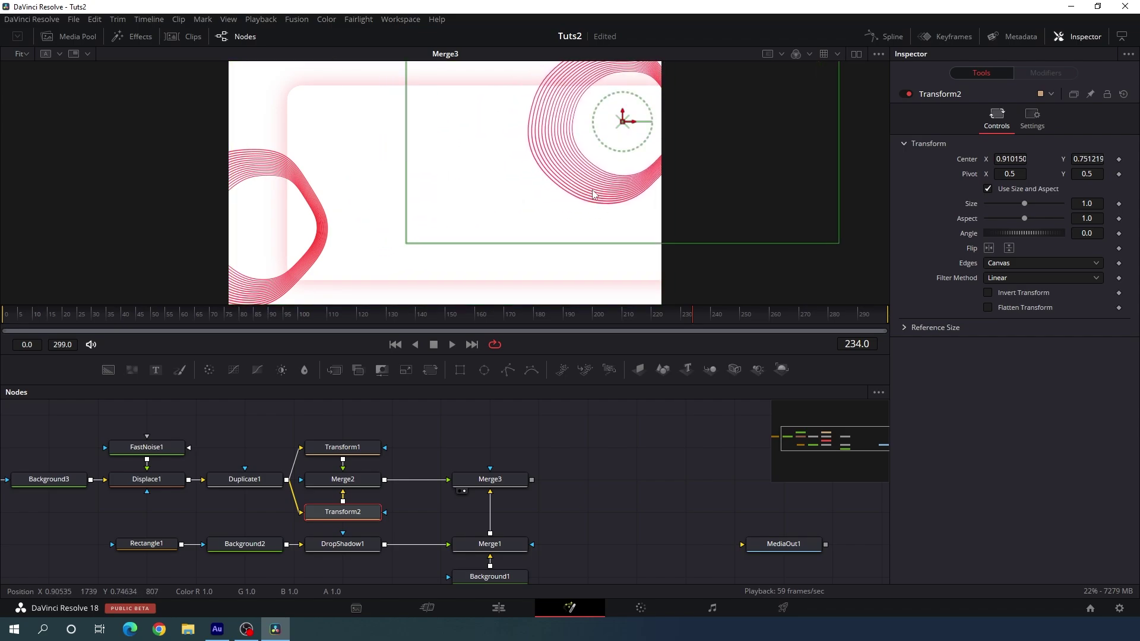
pyautogui.click(597, 457)
# Add a new Background node above the Transform nodes and mask it with a new Ellipse
pyautogui.scroll(1, 415, 436)
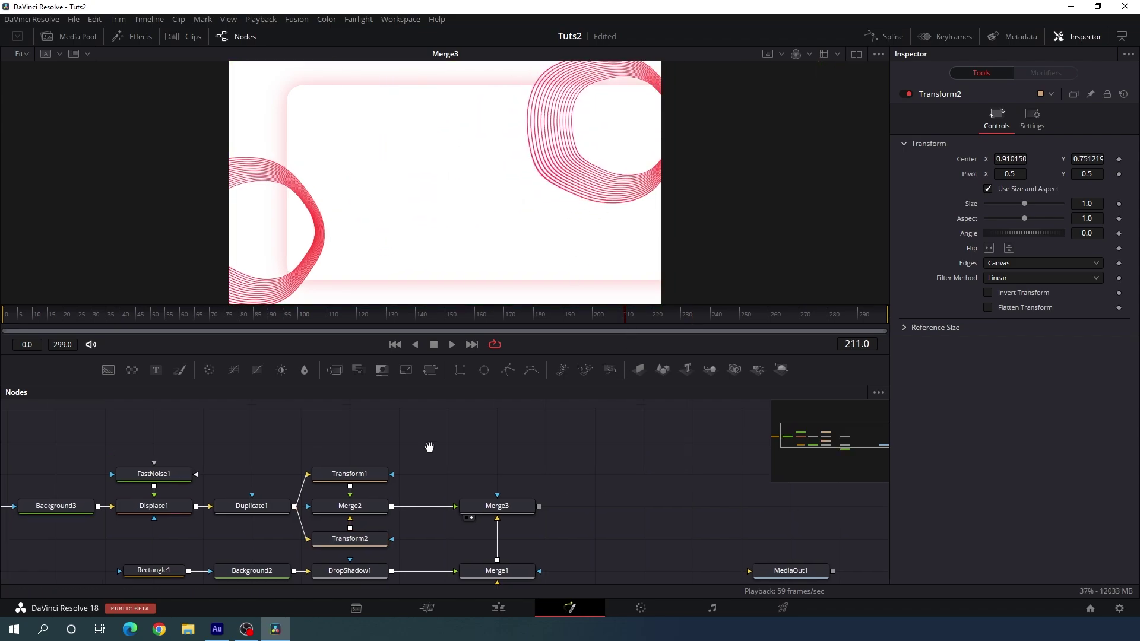
pyautogui.scroll(1, 458, 441)
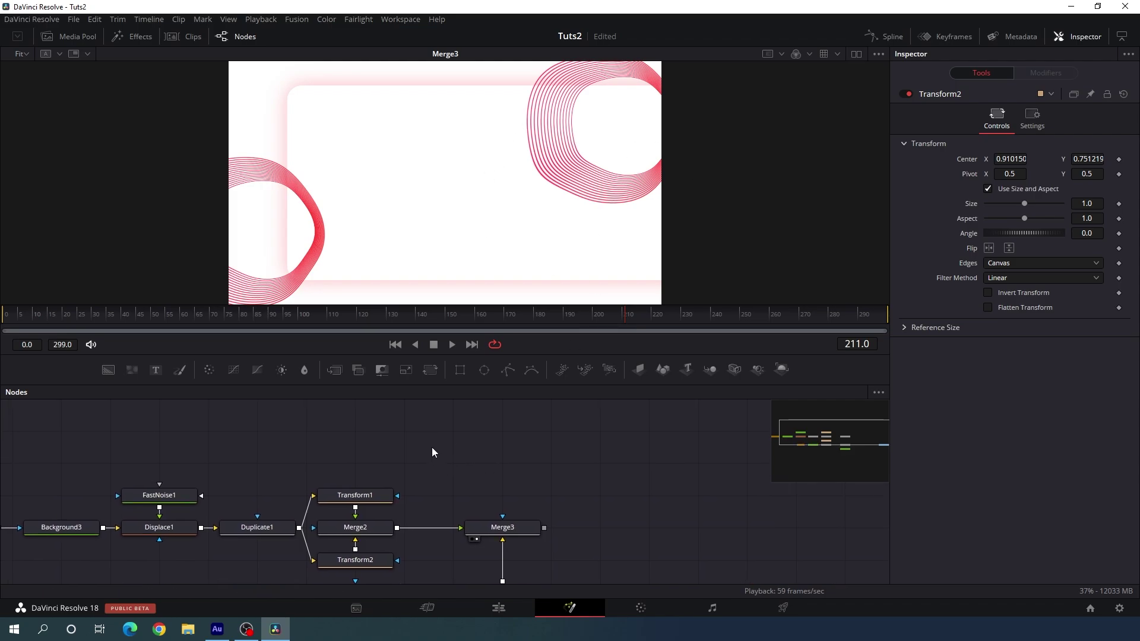
pyautogui.scroll(1, 422, 436)
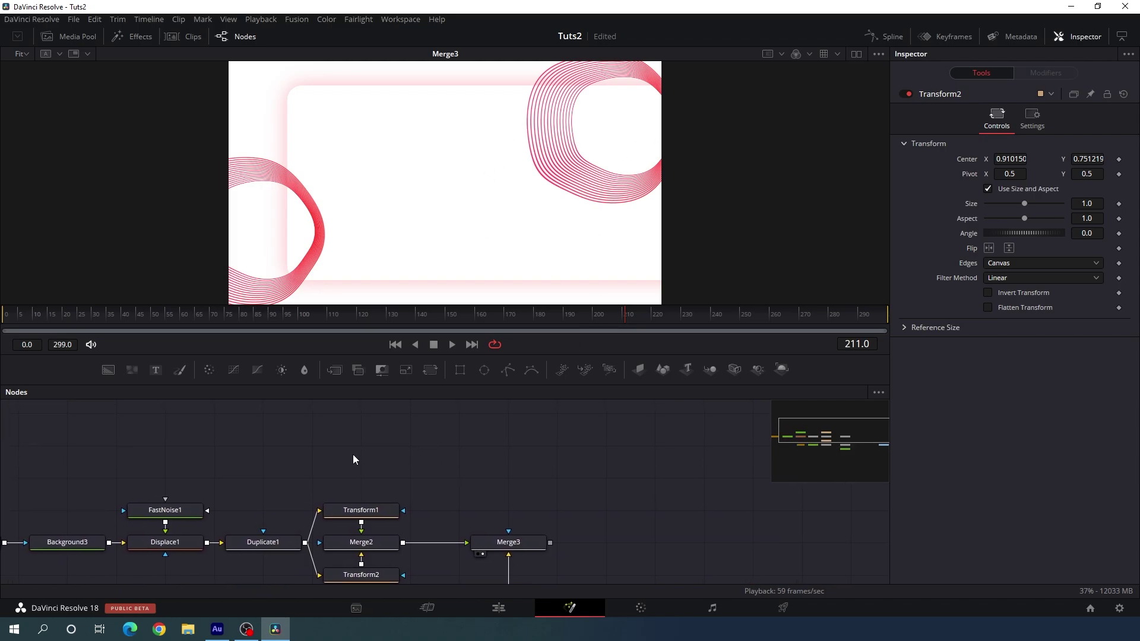
pyautogui.moveTo(108, 370); pyautogui.dragTo(361, 447)
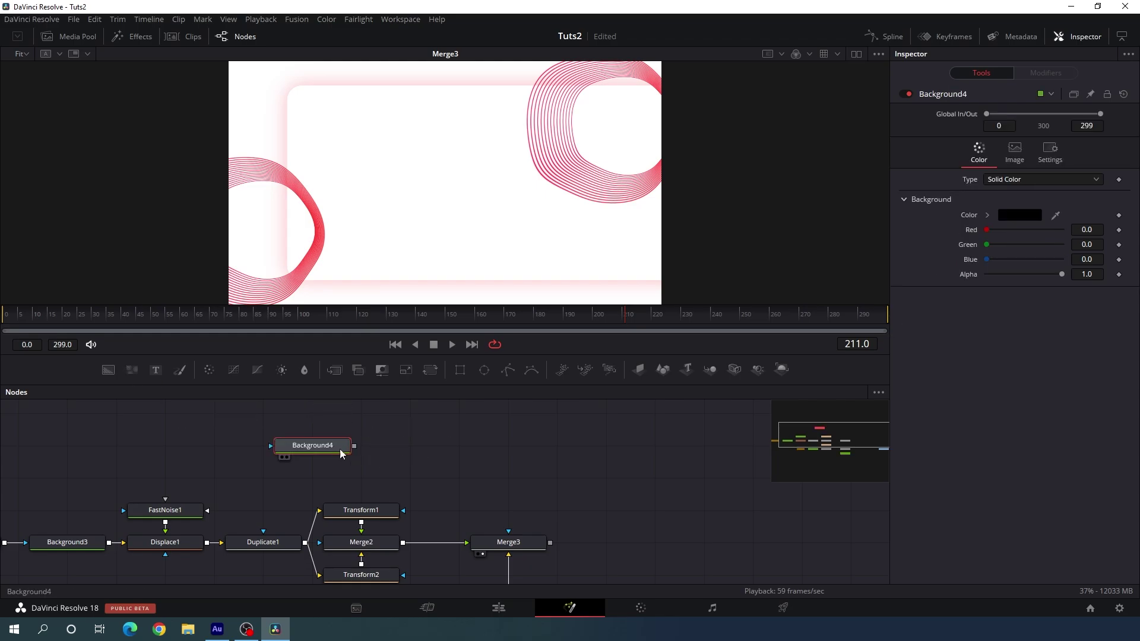
pyautogui.click(487, 371)
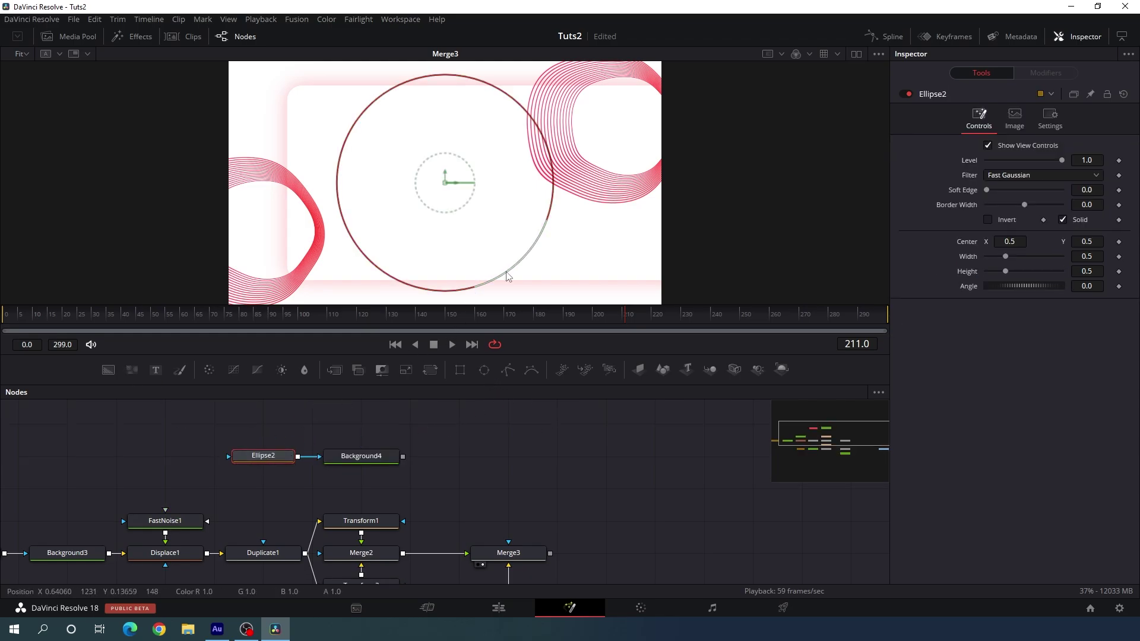
# Shrink the Ellipse2 mask to about 0.4 in width and height and shift its center to about X 0.674
pyautogui.moveTo(506, 273); pyautogui.dragTo(494, 254)
pyautogui.moveTo(457, 189); pyautogui.dragTo(534, 189)
pyautogui.click(426, 465)
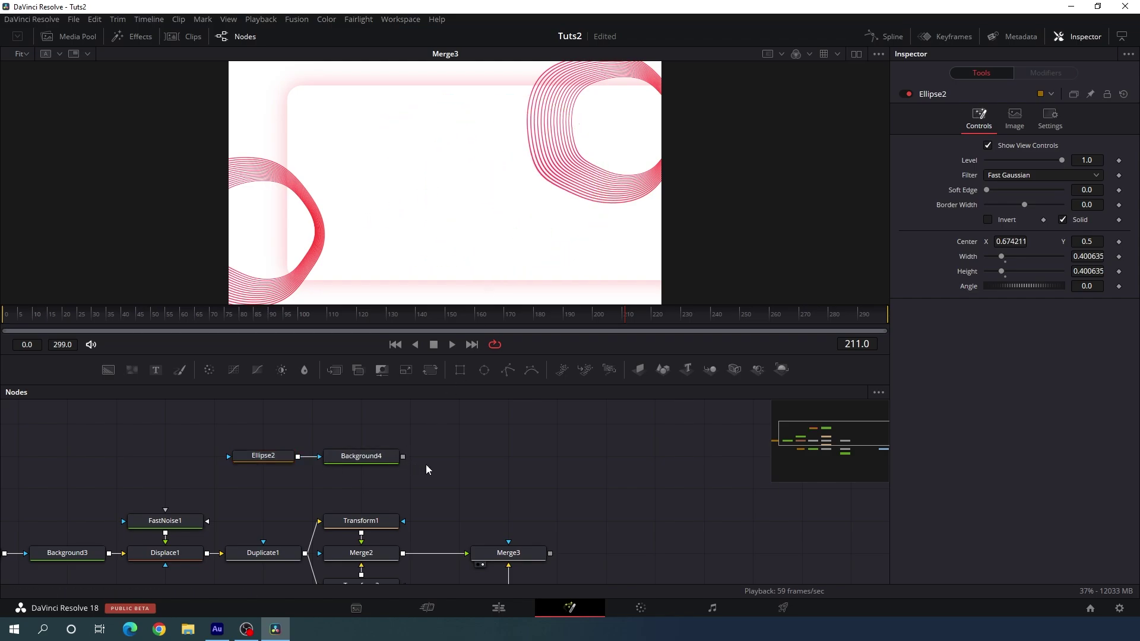
# Merge the Background4 circle over Merge3 in a new Merge node and show it in the viewer
pyautogui.scroll(-1, 487, 473)
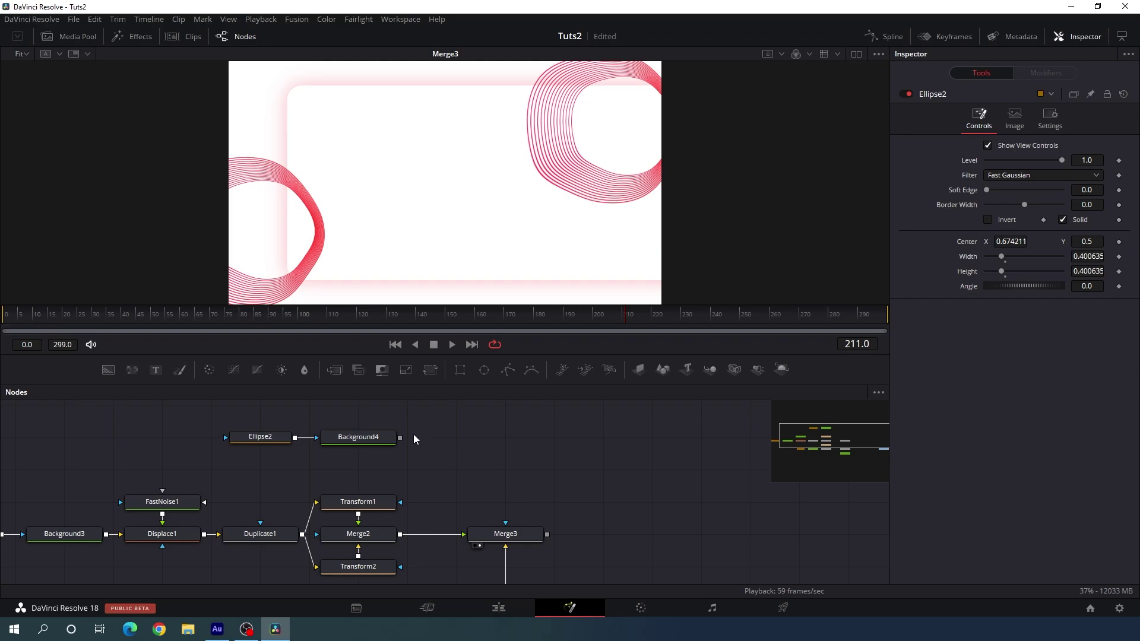
pyautogui.moveTo(400, 437); pyautogui.dragTo(479, 453)
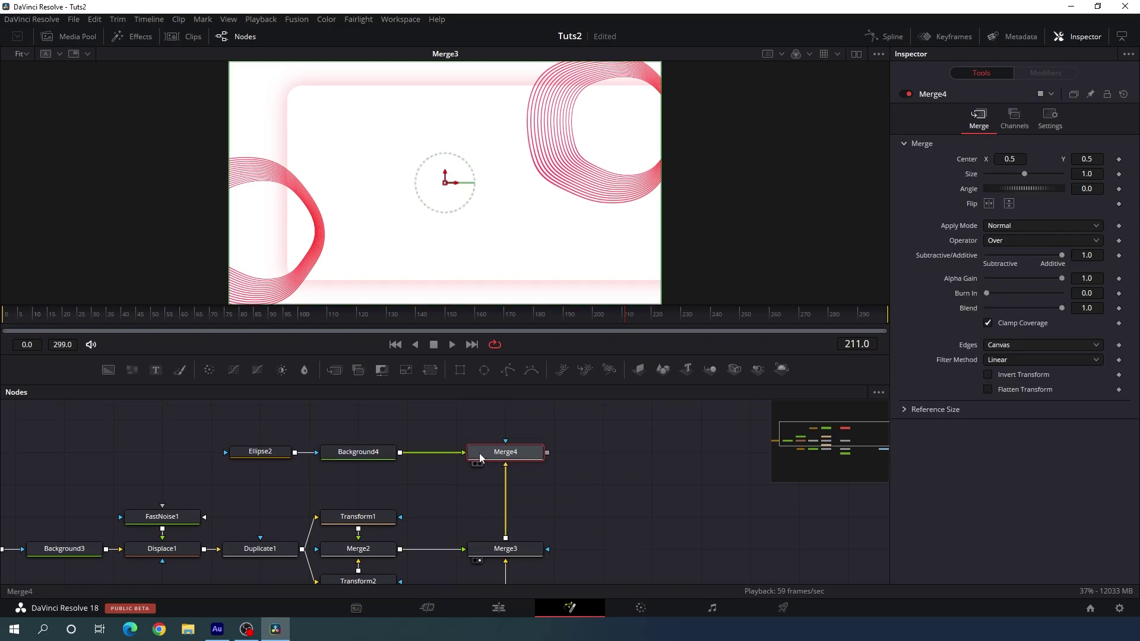
pyautogui.press('1')
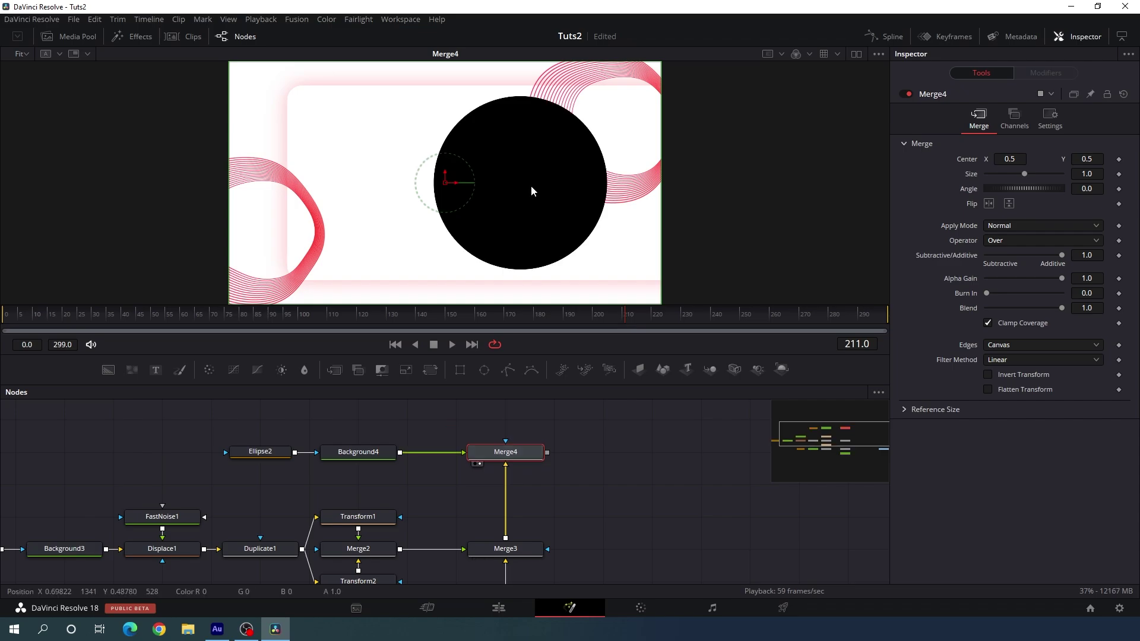
# Change Background4's fill type to Gradient and set the gradient's start color to pink (red 1.0, green 0.0, blue about 0.498)
pyautogui.click(354, 459)
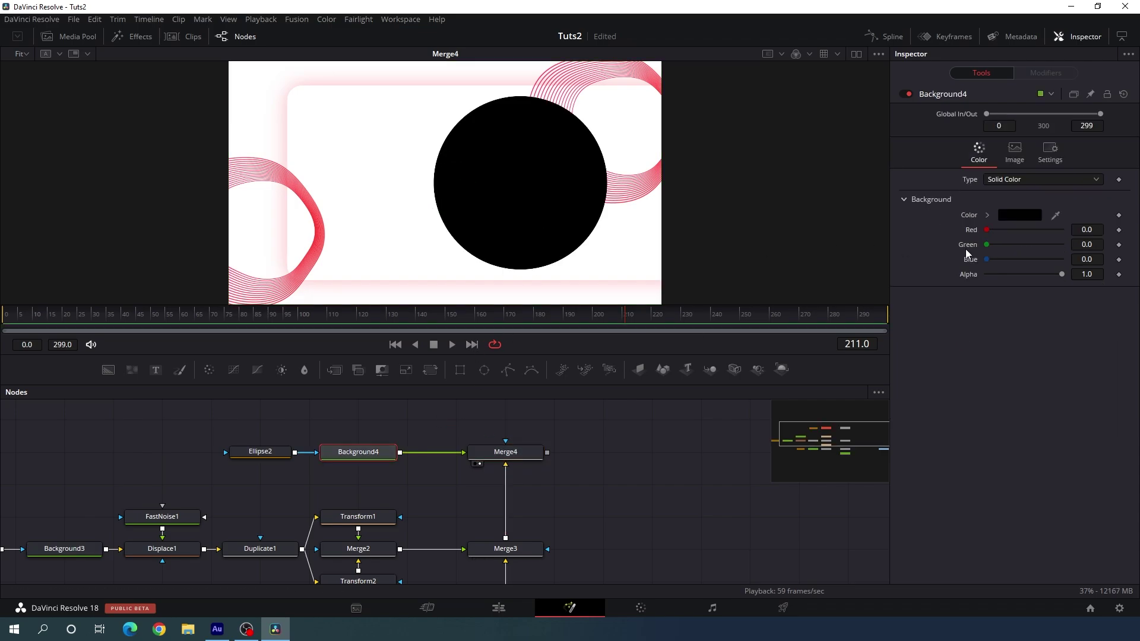
pyautogui.click(1019, 182)
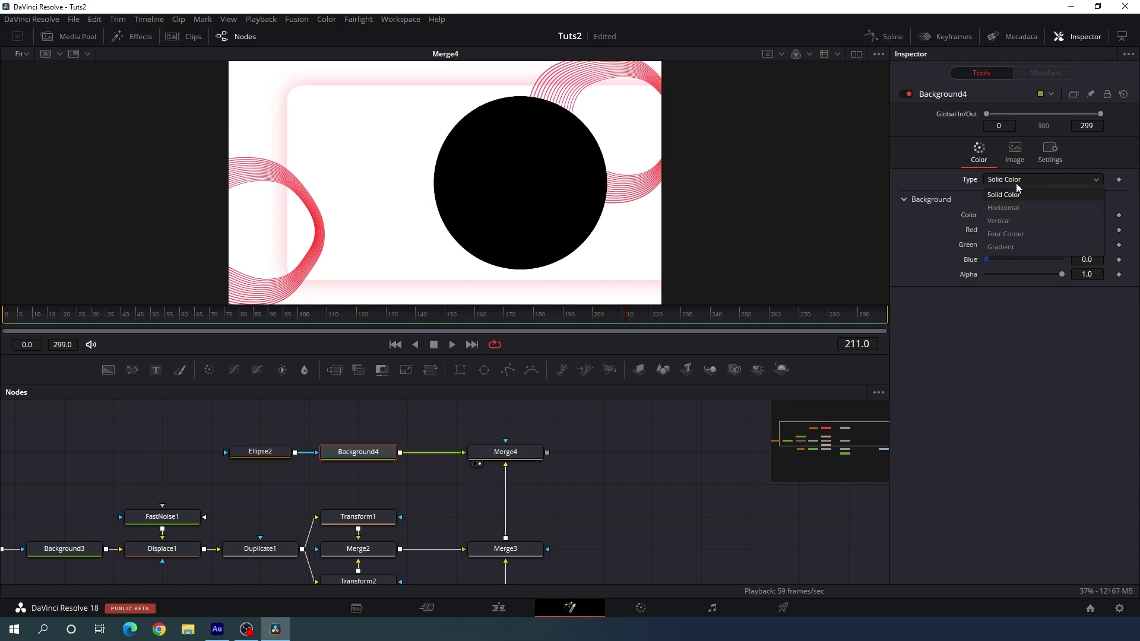
pyautogui.click(1011, 249)
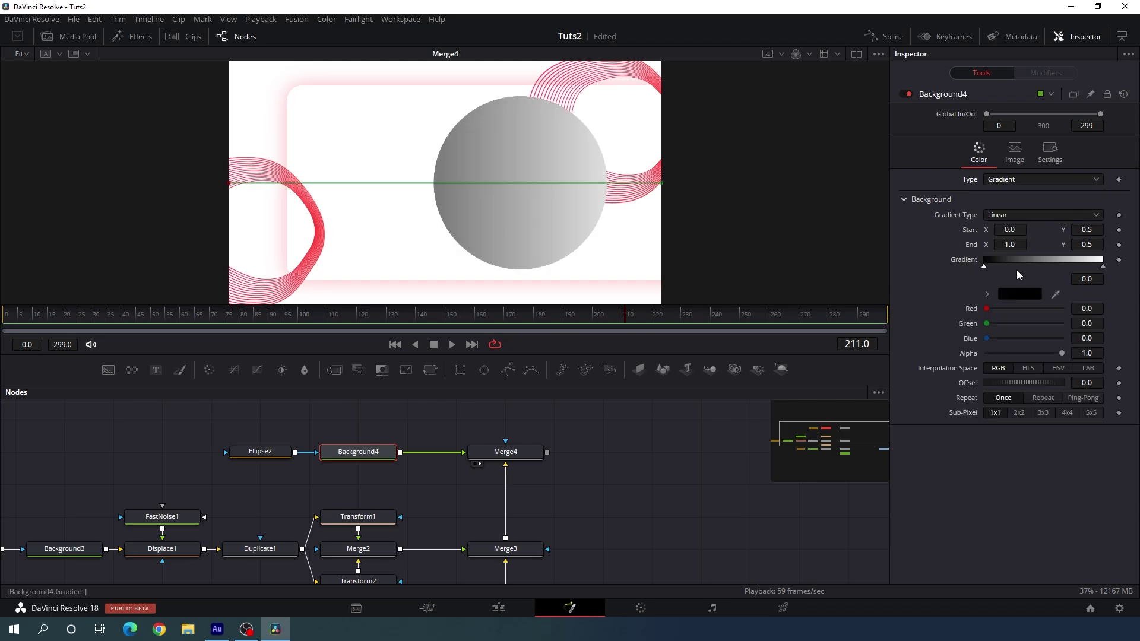
pyautogui.click(1019, 294)
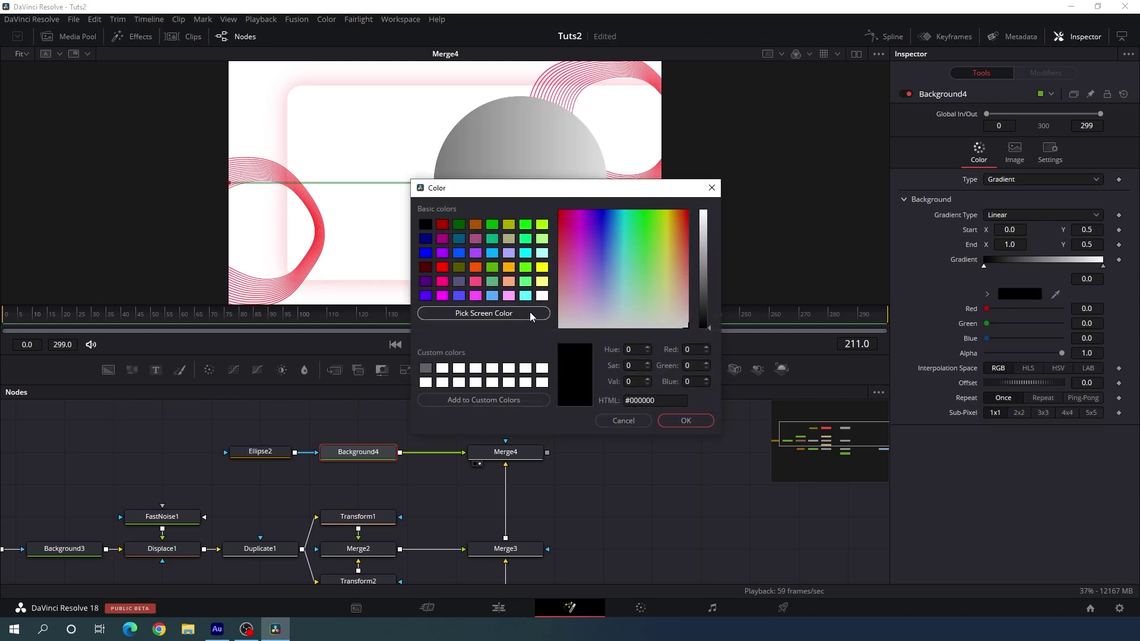
pyautogui.click(442, 281)
pyautogui.click(686, 420)
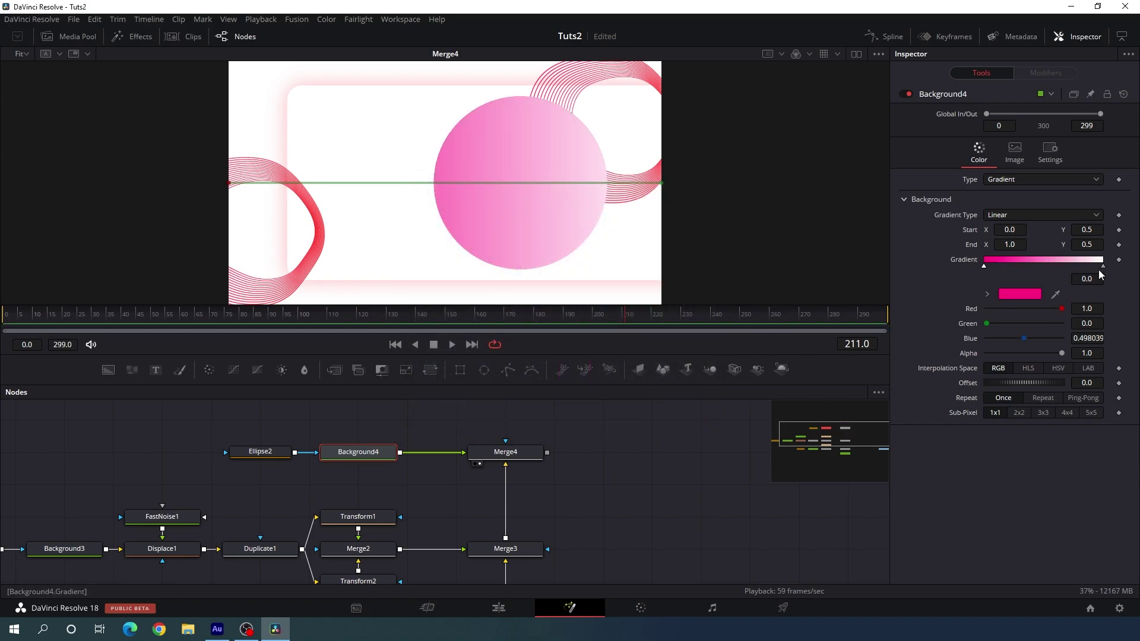
# Set the end color of Background4's gradient to orange (red 1.0, green about 0.333, blue 0.0)
pyautogui.click(1103, 266)
pyautogui.click(1019, 295)
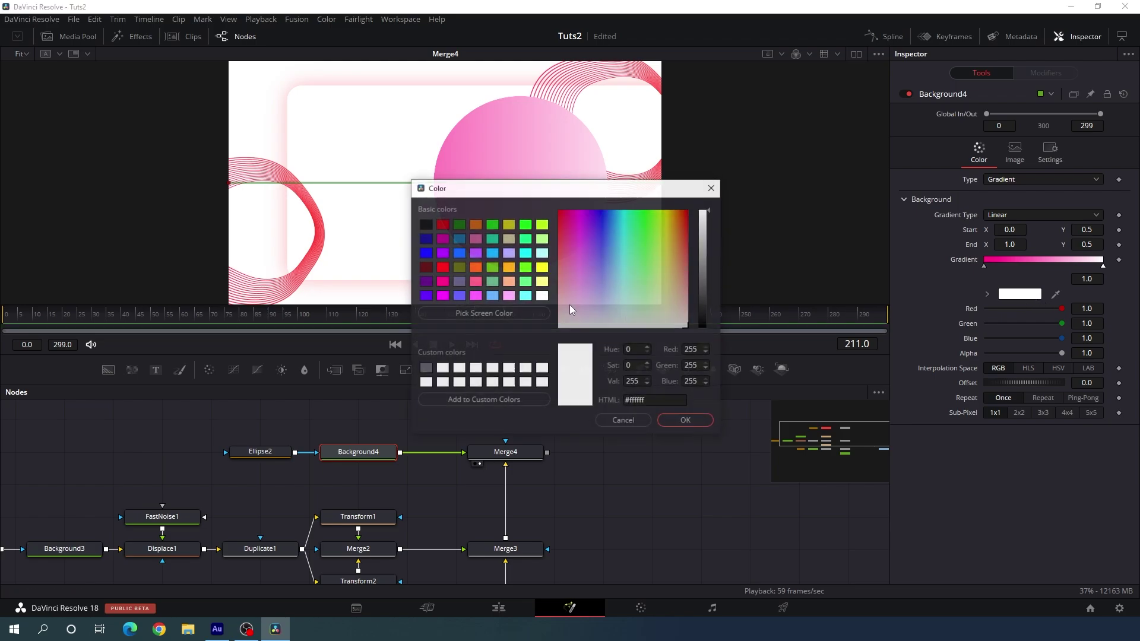
pyautogui.click(476, 267)
pyautogui.click(684, 420)
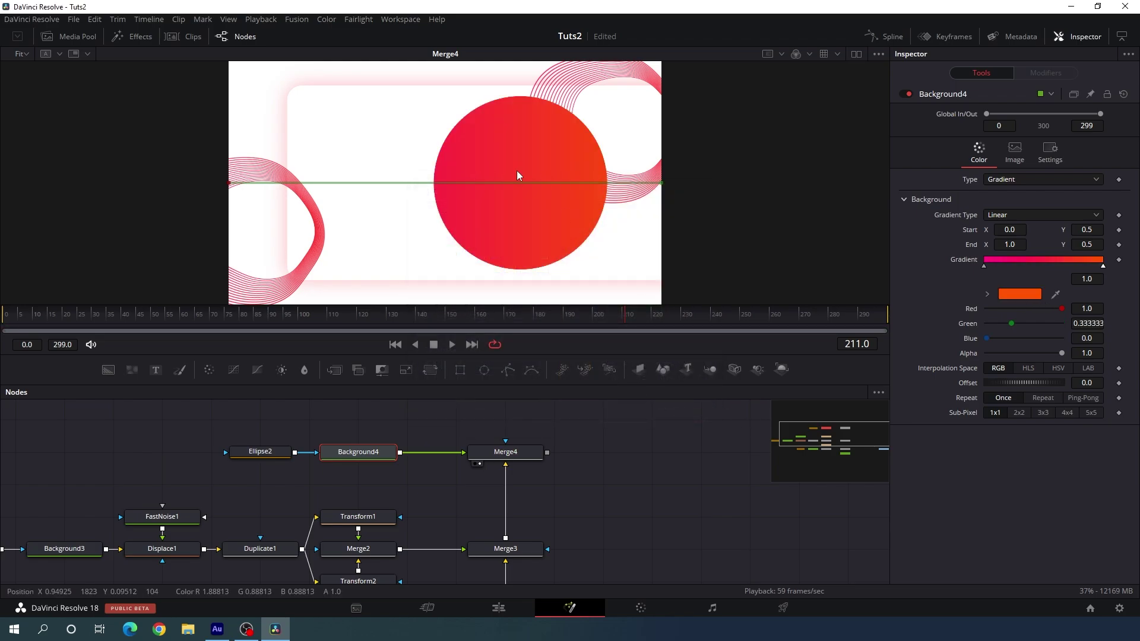
pyautogui.click(646, 470)
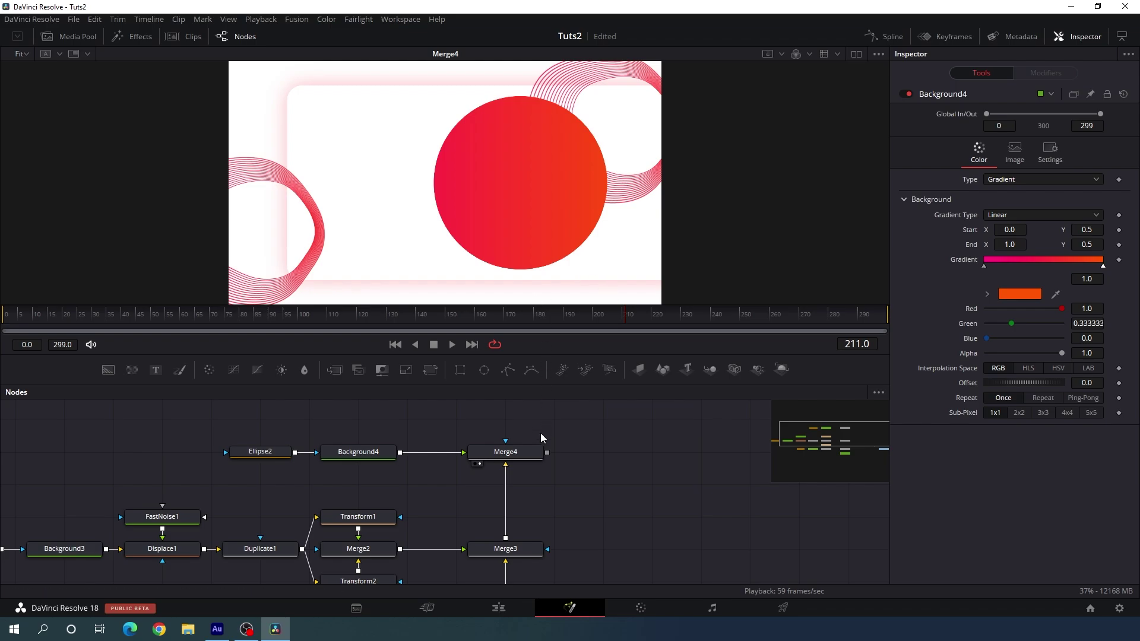
# Import the Headphone image from the Music folder into the Media Pool
pyautogui.scroll(1, 541, 438)
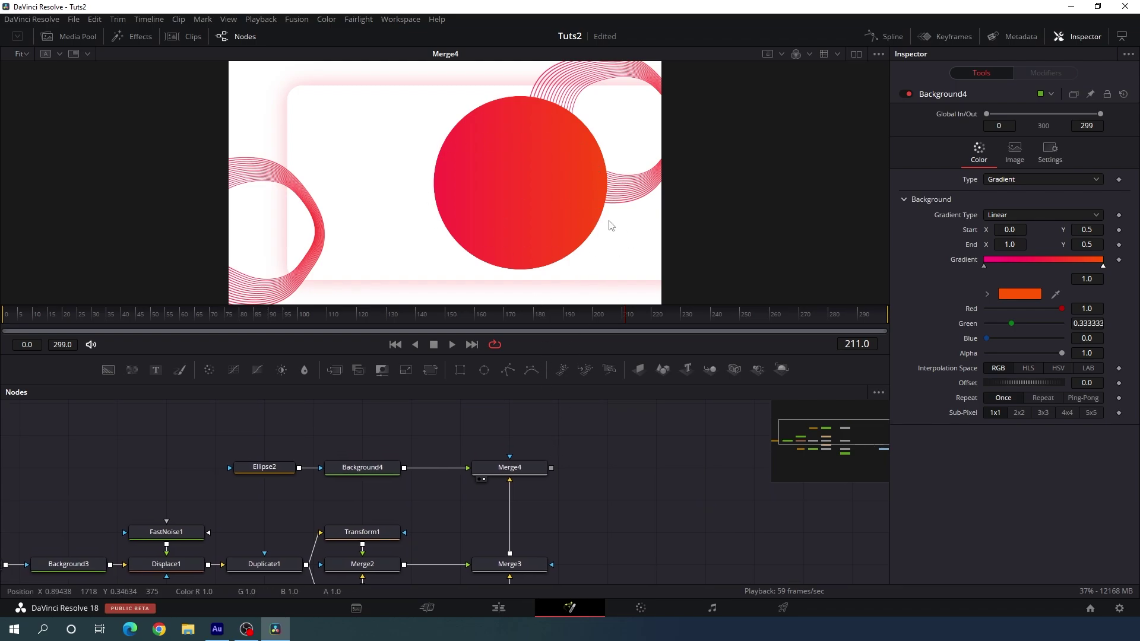
pyautogui.scroll(1, 487, 441)
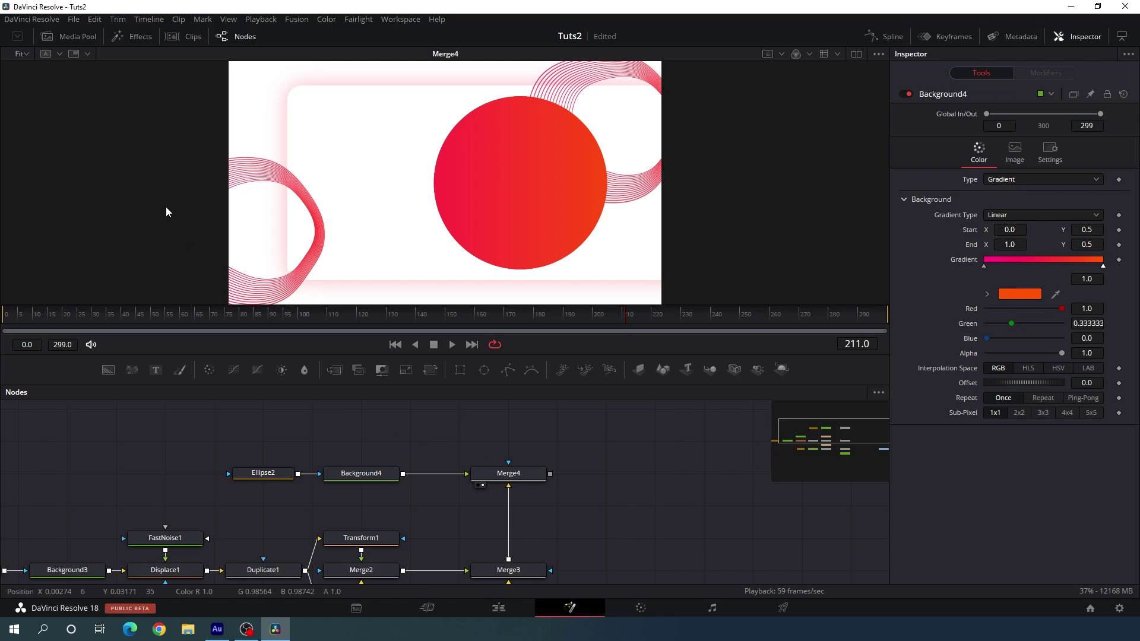
pyautogui.click(83, 37)
pyautogui.rightClick(145, 150)
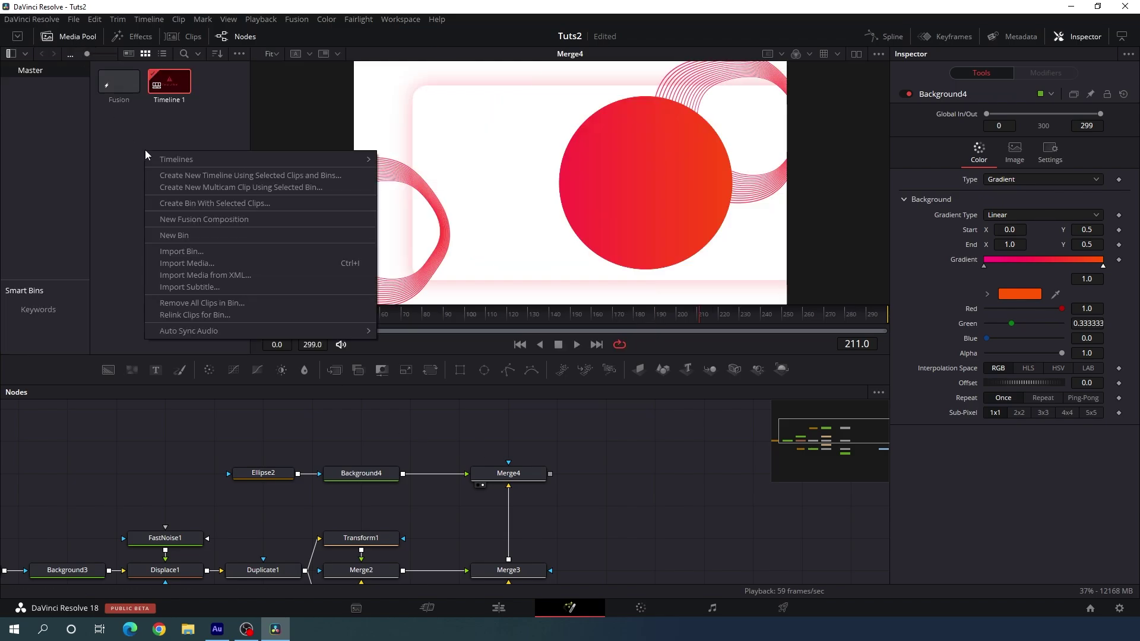
pyautogui.click(187, 265)
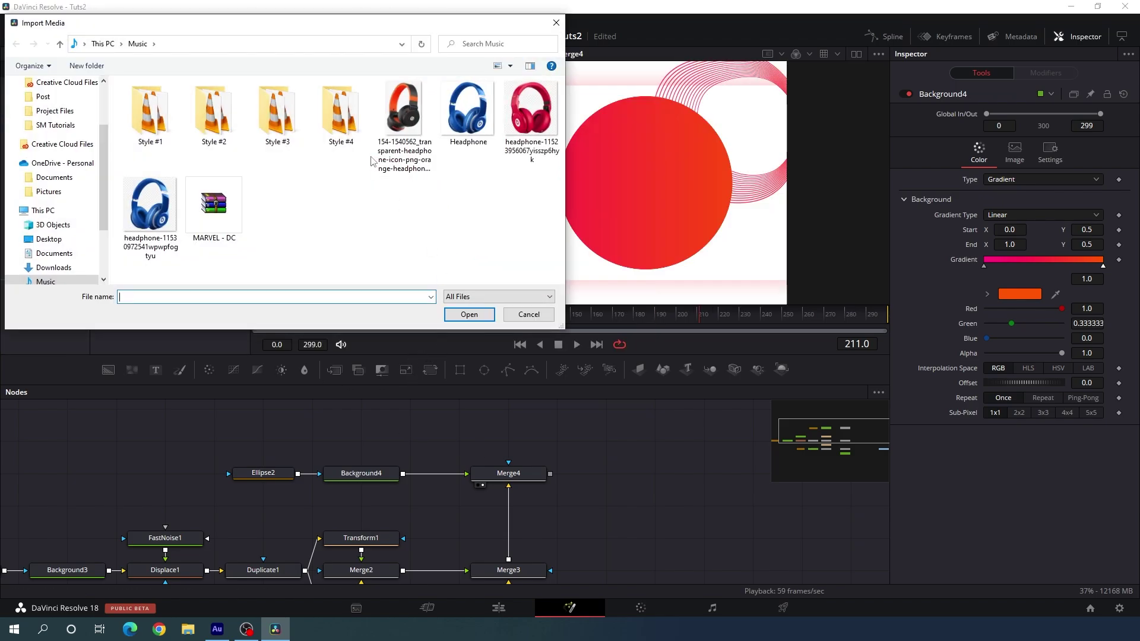
pyautogui.click(473, 135)
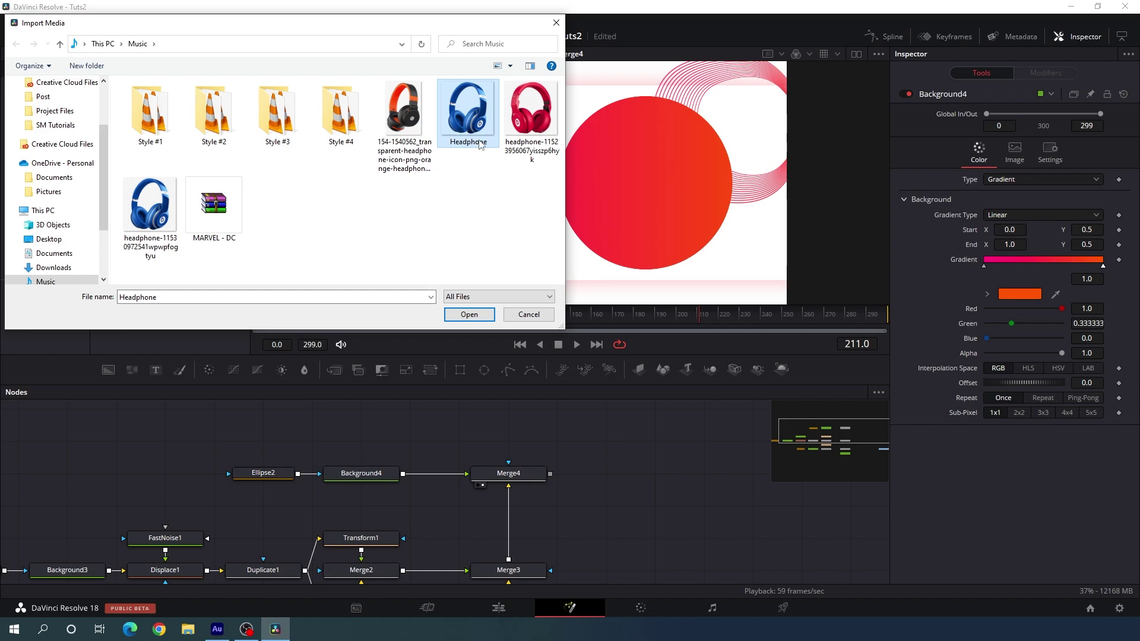
pyautogui.click(469, 315)
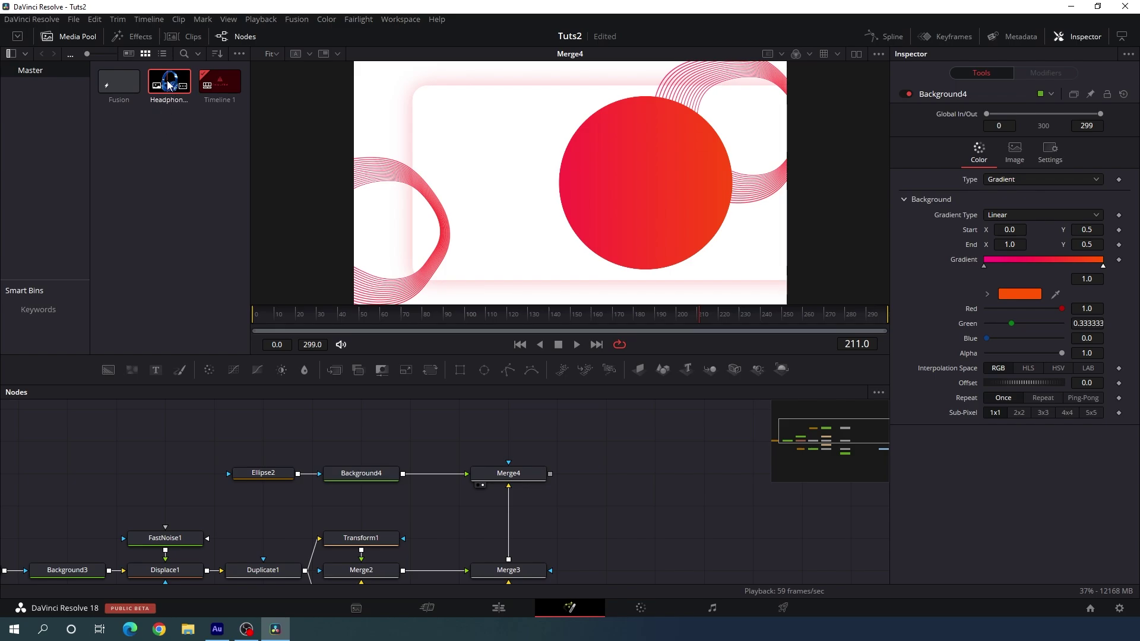
# Add the Headphone clip to the node graph above Background4 and rename its node Image
pyautogui.moveTo(169, 85); pyautogui.dragTo(357, 437)
pyautogui.press('F2')
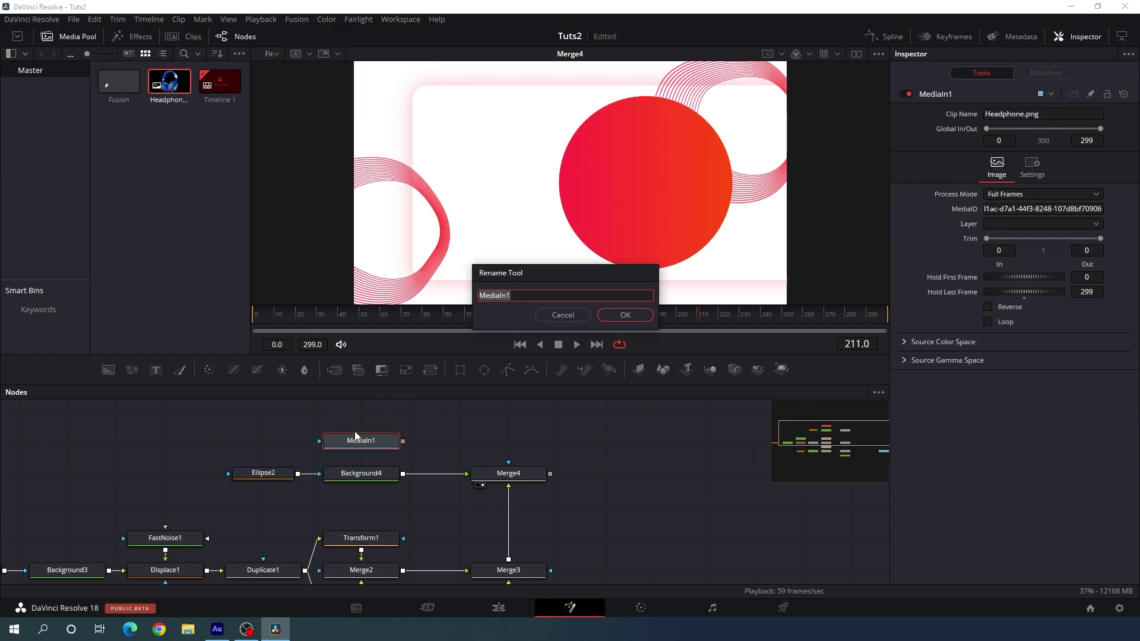
pyautogui.press('BackSpace')
pyautogui.write('Image')
pyautogui.press('Return')
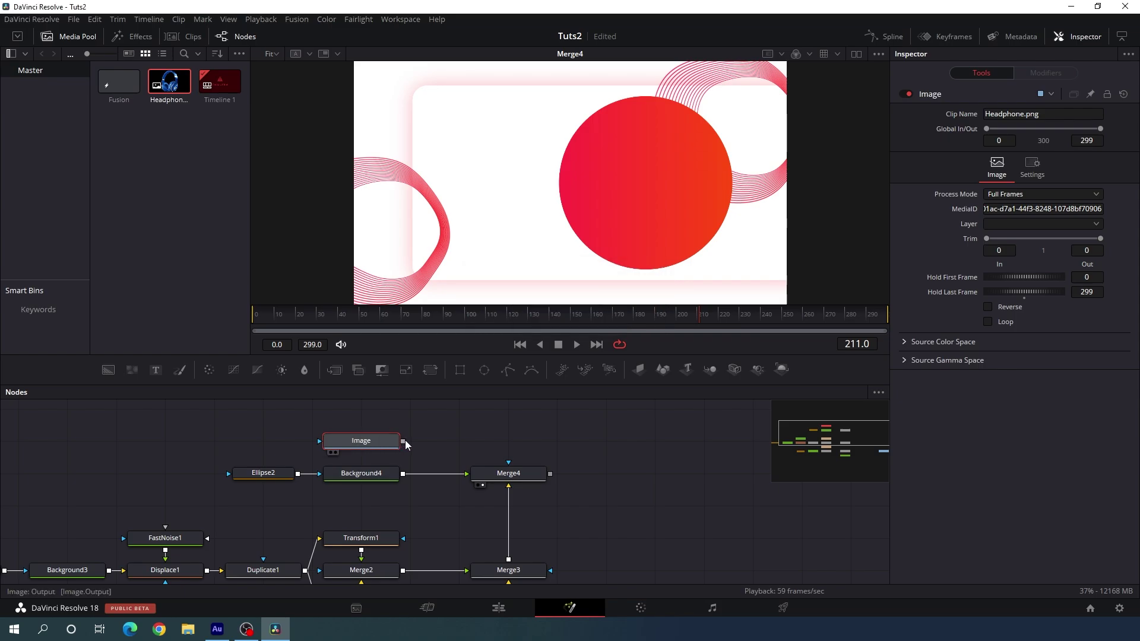
# Merge the Image node over Merge4 in a new Merge node placed above Merge4 and show it in the viewer
pyautogui.moveTo(403, 442); pyautogui.dragTo(551, 473)
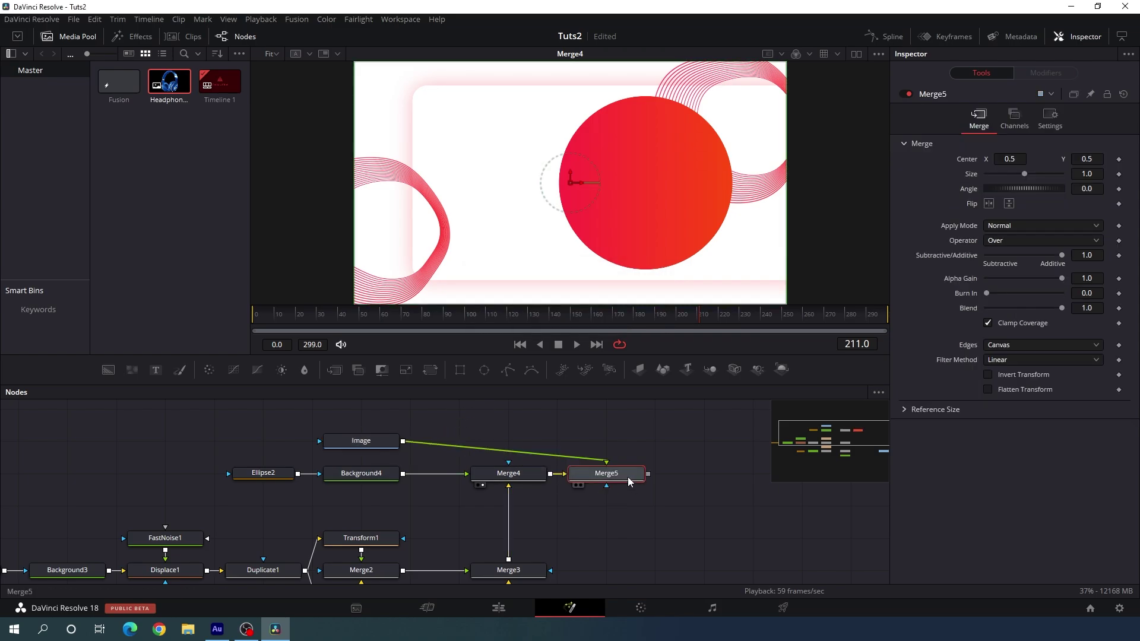
pyautogui.moveTo(624, 475); pyautogui.dragTo(557, 216)
# Scale the headphones in Merge5 to about 0.89 and shift their center to about X 0.77
pyautogui.moveTo(660, 225); pyautogui.dragTo(653, 227)
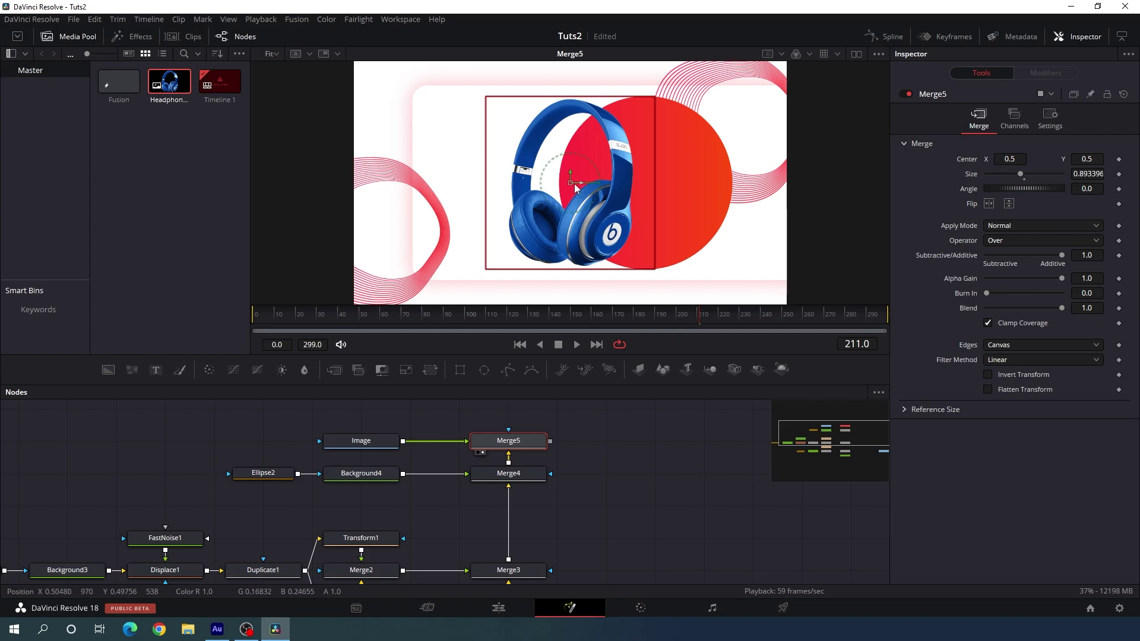
pyautogui.moveTo(575, 186); pyautogui.dragTo(699, 192)
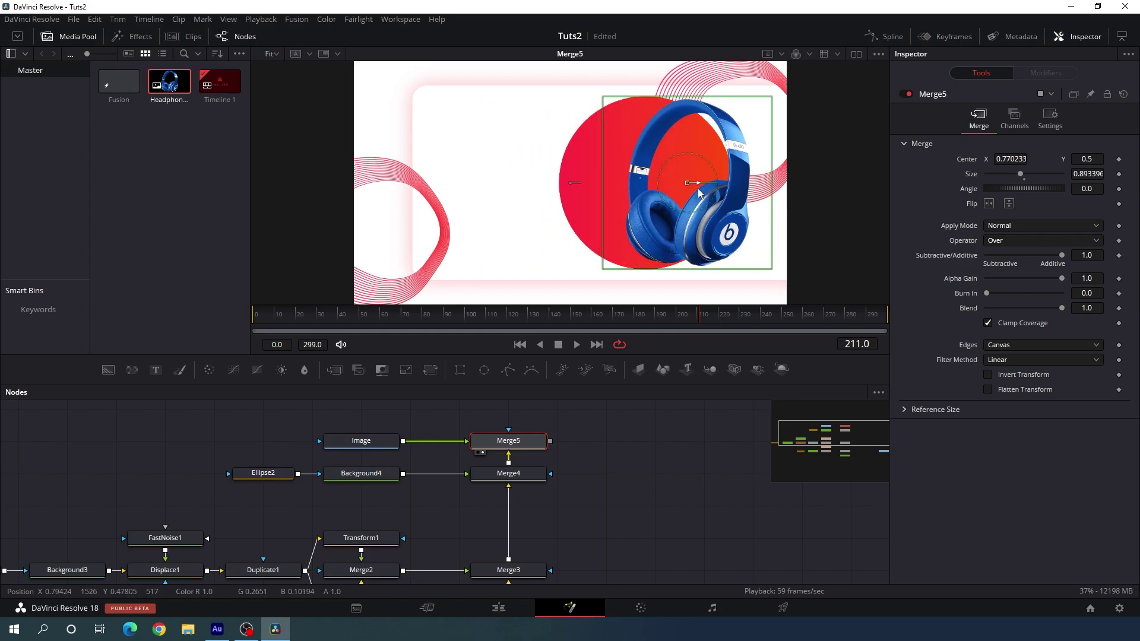
pyautogui.click(667, 463)
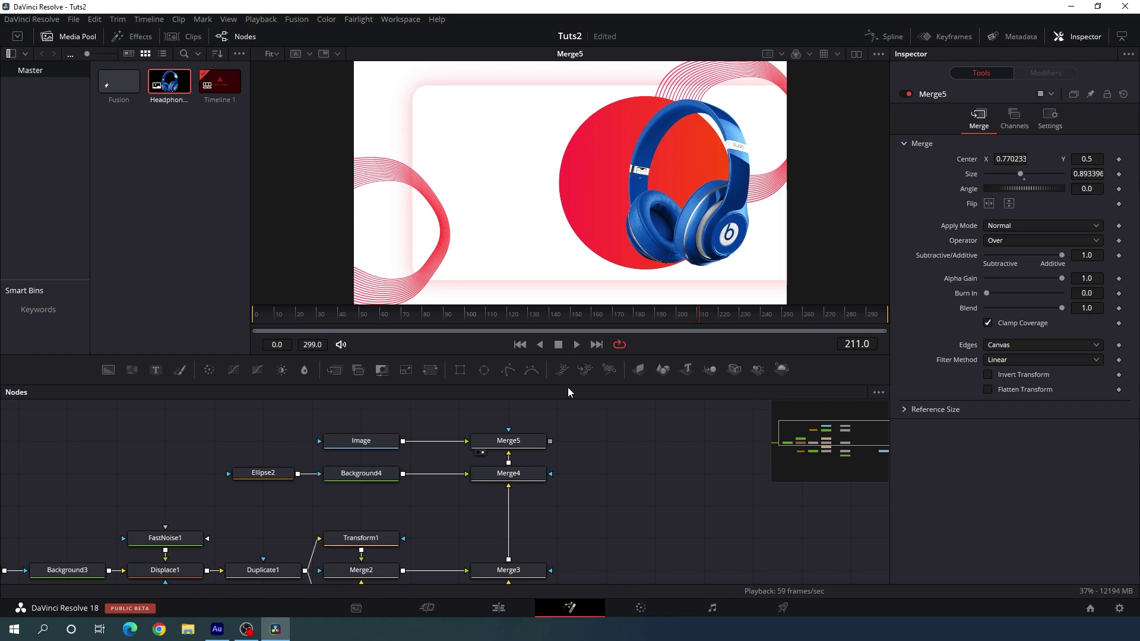
# Add a Text node above the Image node and merge it over Merge5 in a new Merge node shown in the viewer
pyautogui.moveTo(542, 391); pyautogui.dragTo(526, 459)
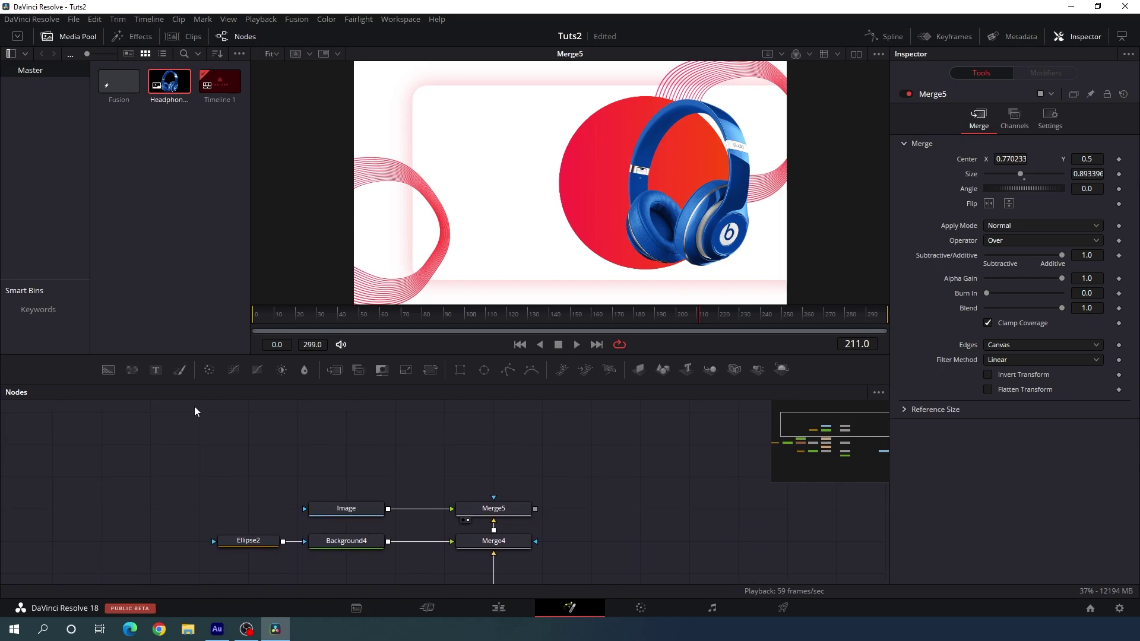
pyautogui.moveTo(156, 372); pyautogui.dragTo(535, 509)
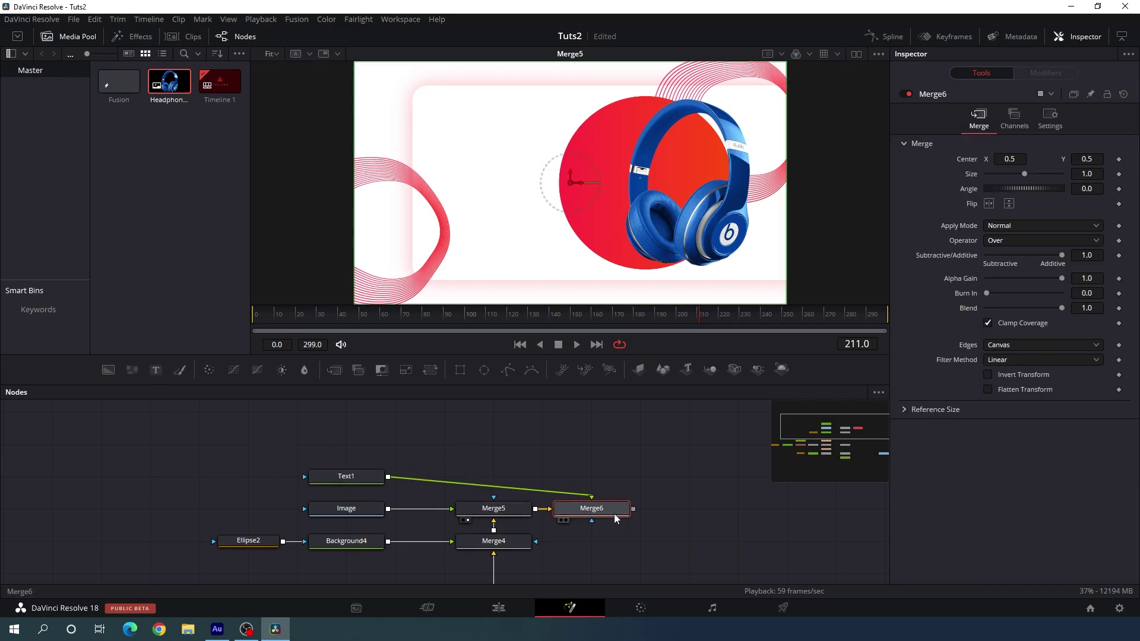
pyautogui.moveTo(616, 518); pyautogui.dragTo(512, 477)
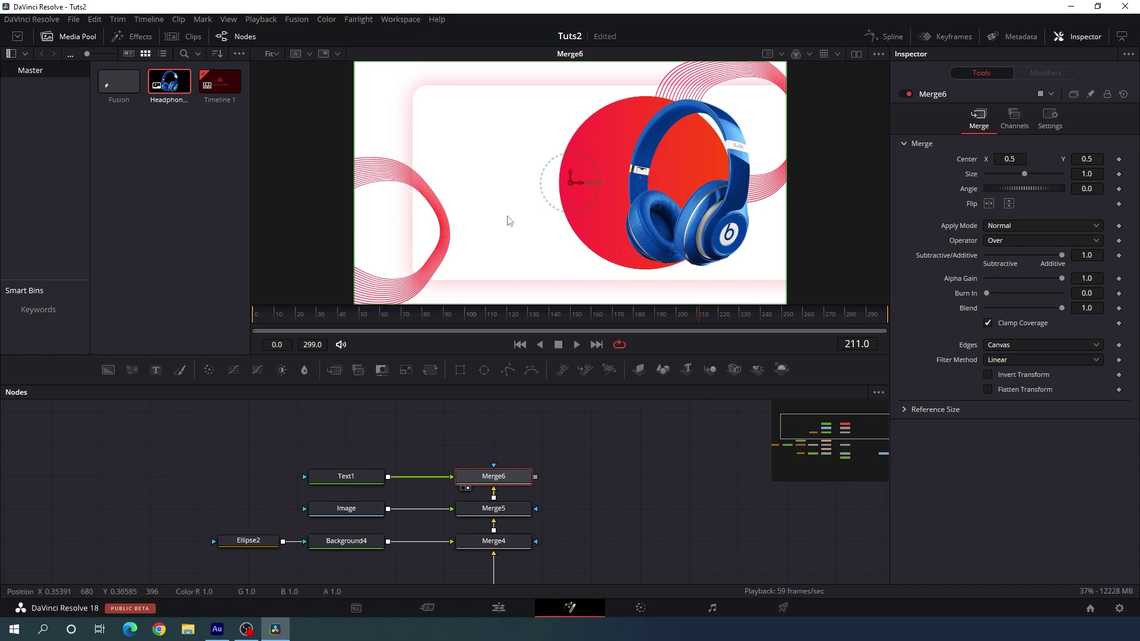
# Enter the text GREAT and FESTIVE on two lines in the Text1 node
pyautogui.click(346, 477)
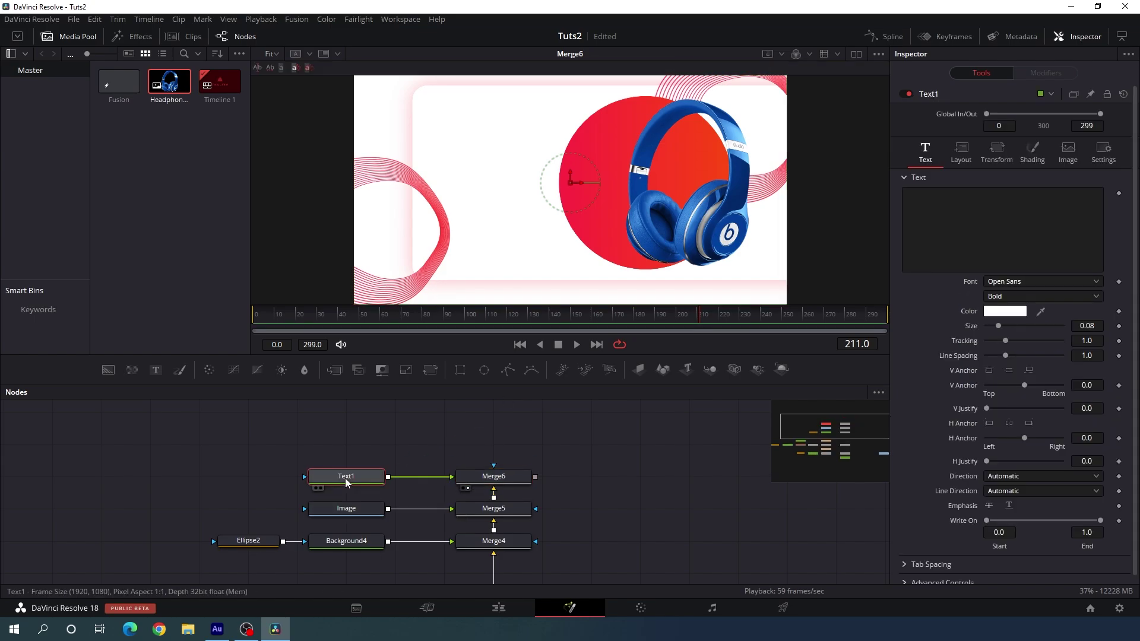
pyautogui.click(954, 251)
pyautogui.write('GREAT')
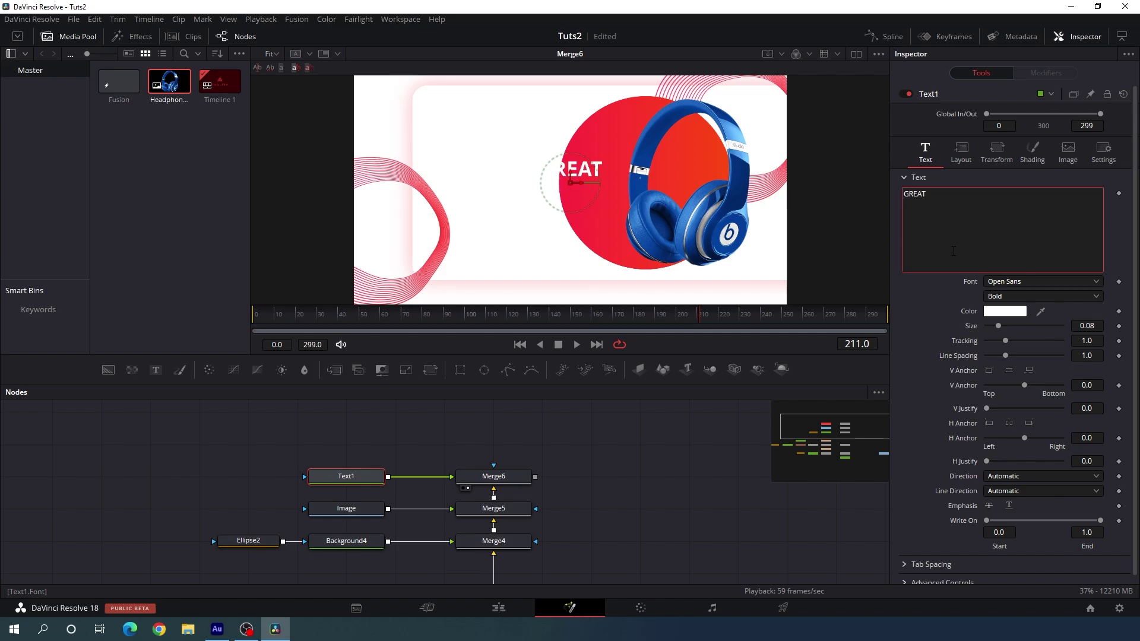
pyautogui.press('Return')
pyautogui.write('FESTIVE')
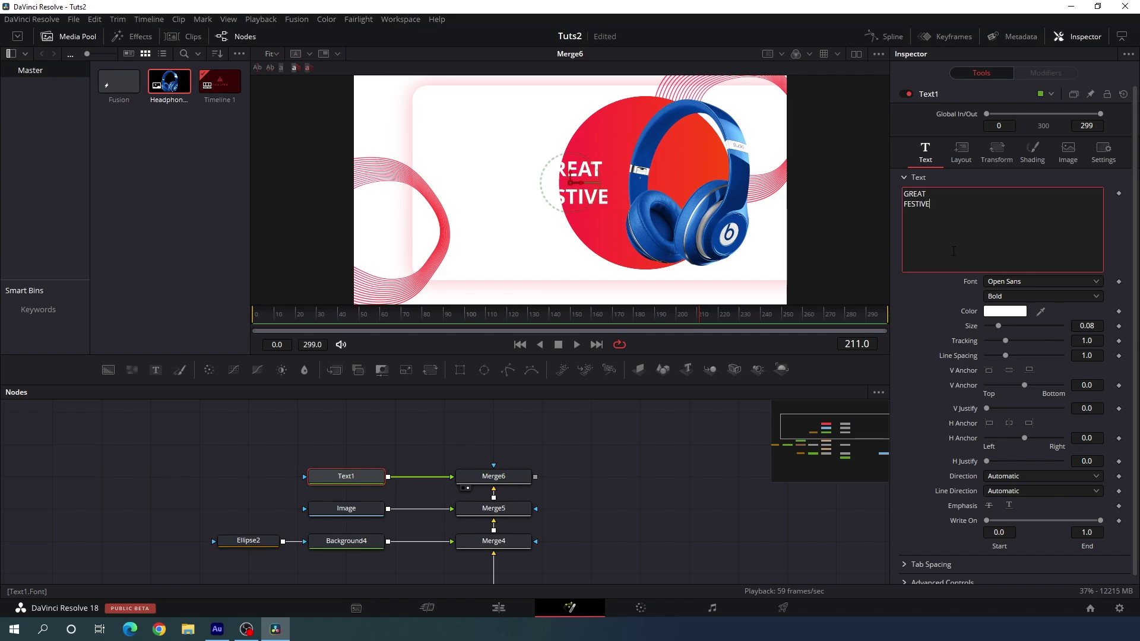
# Set Text1's color to black and its font to moderna
pyautogui.click(1006, 311)
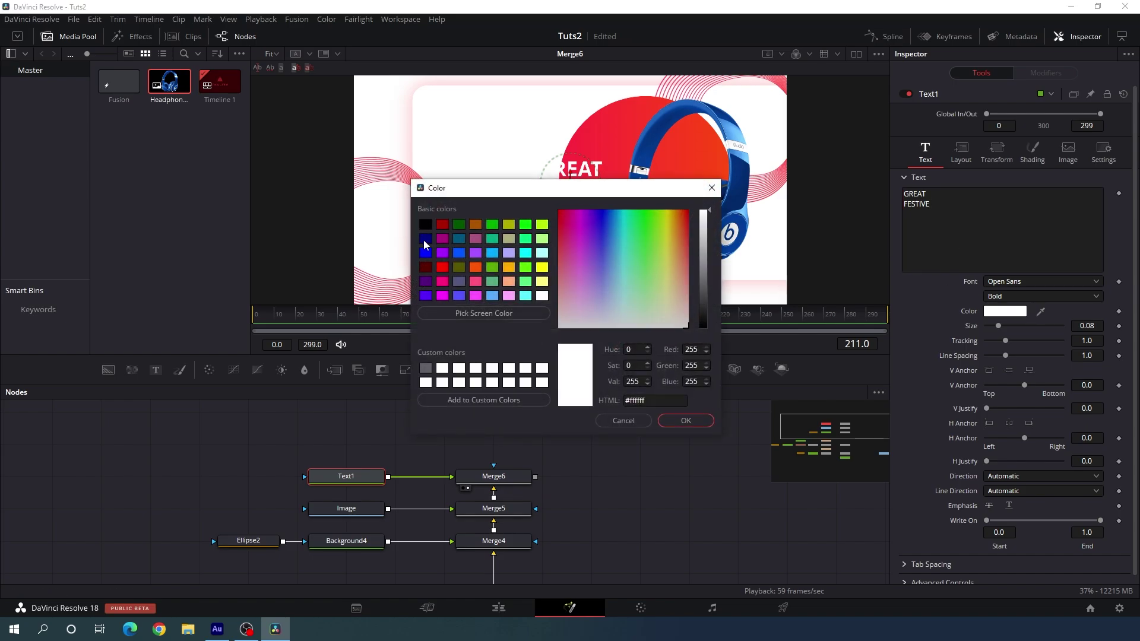
pyautogui.click(426, 224)
pyautogui.click(686, 425)
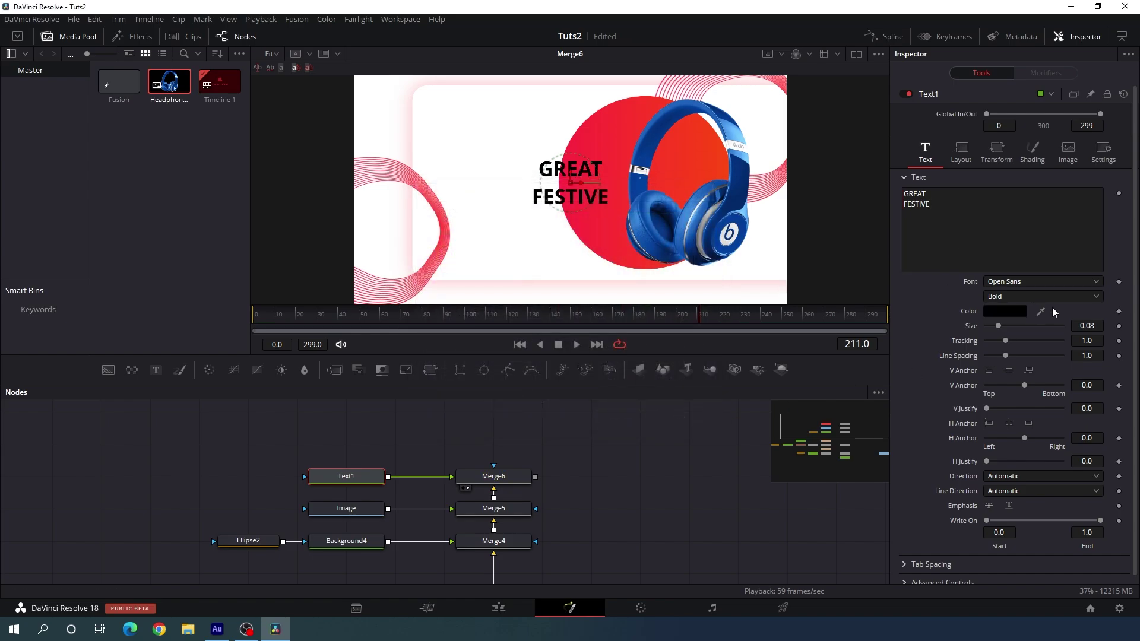
pyautogui.click(1019, 284)
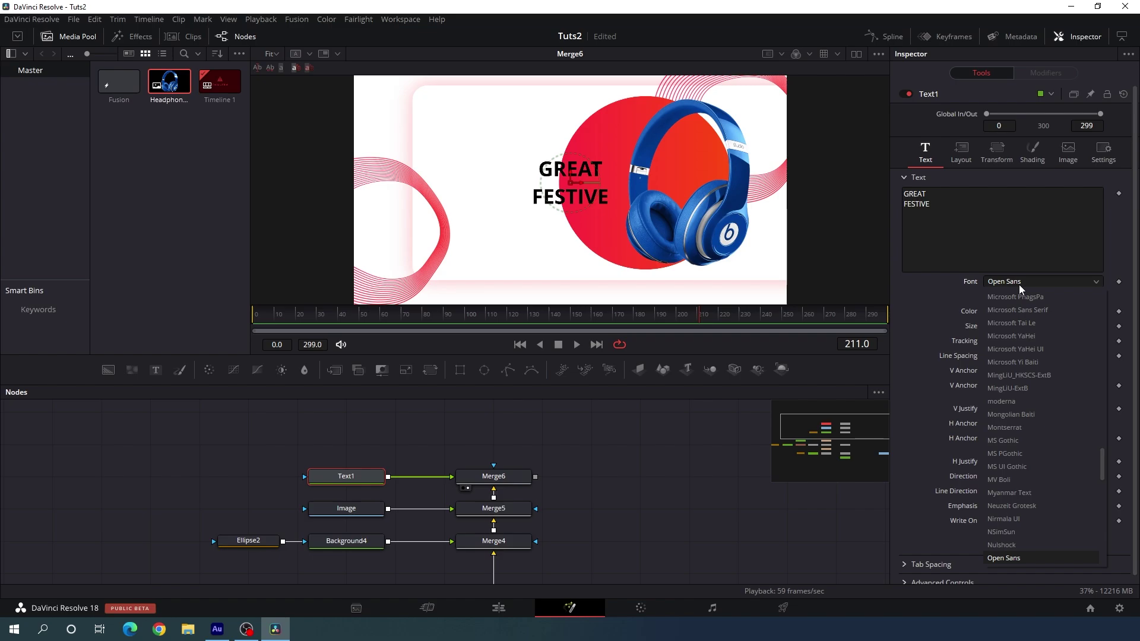
pyautogui.scroll(2, 1020, 284)
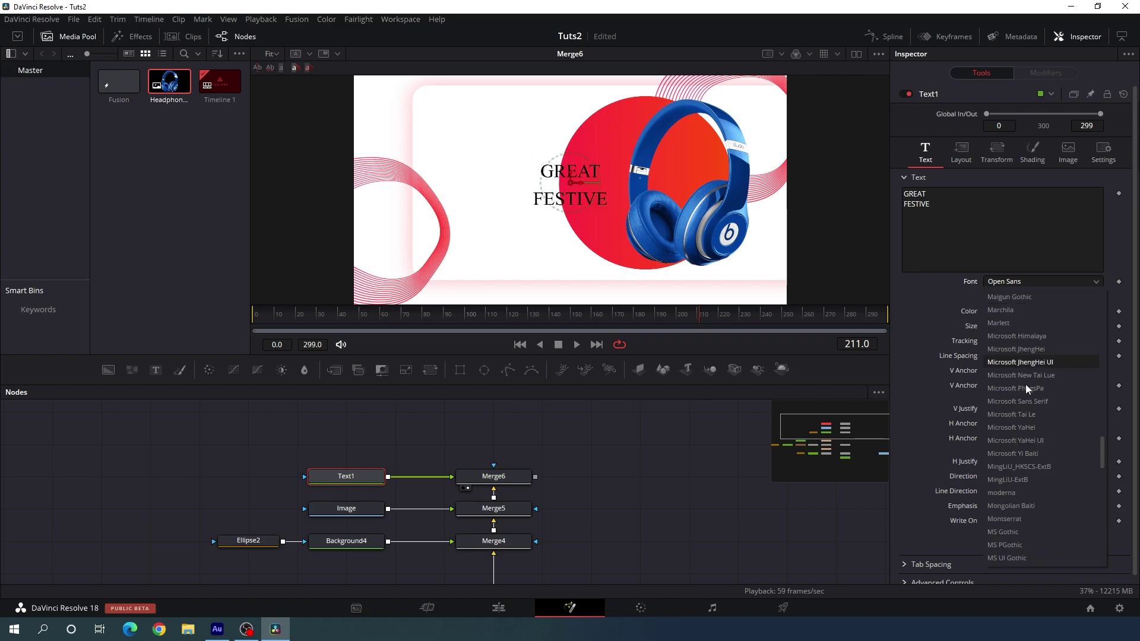
pyautogui.click(1017, 492)
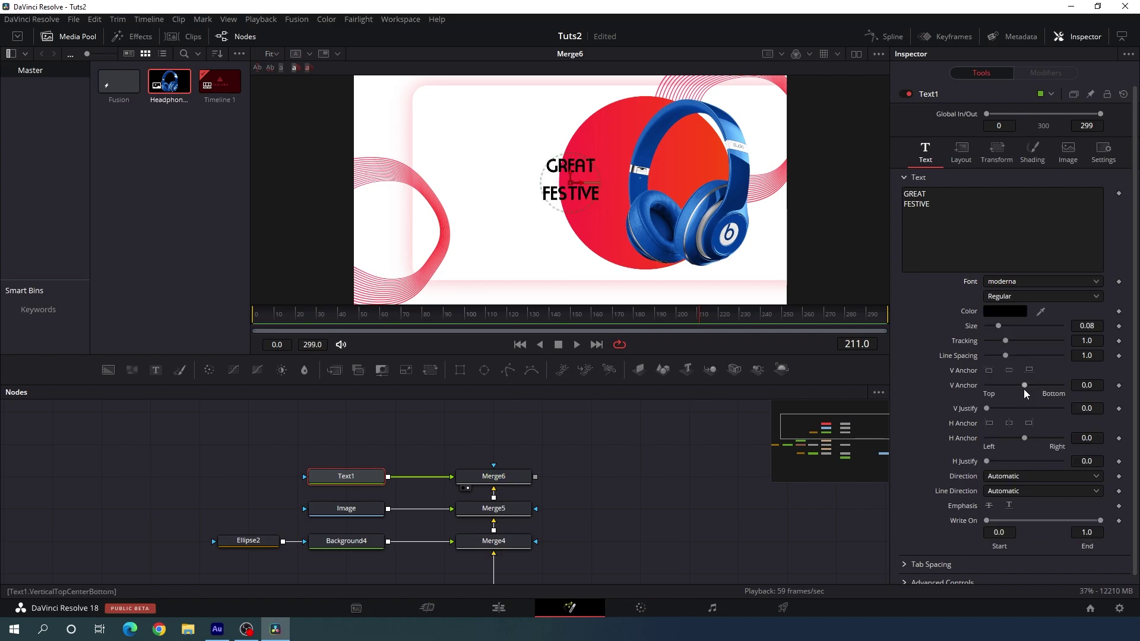
# Set Text1's size to 0.12 and its line spacing to 0.6
pyautogui.moveTo(1002, 325); pyautogui.dragTo(1008, 327)
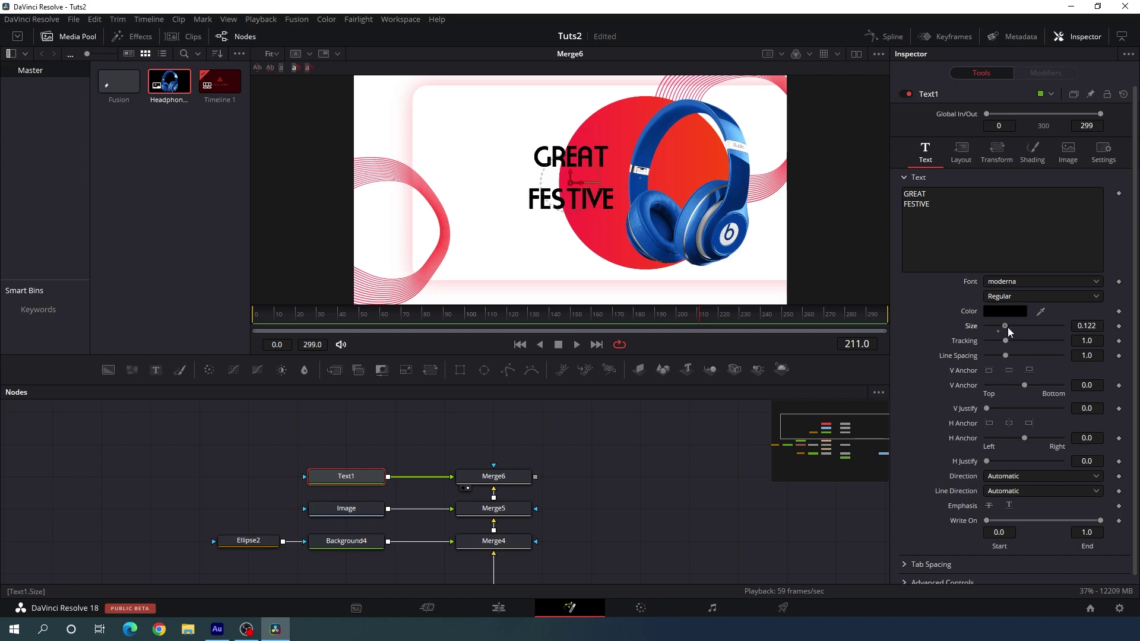
pyautogui.click(1088, 326)
pyautogui.write('0.12')
pyautogui.press('Tab')
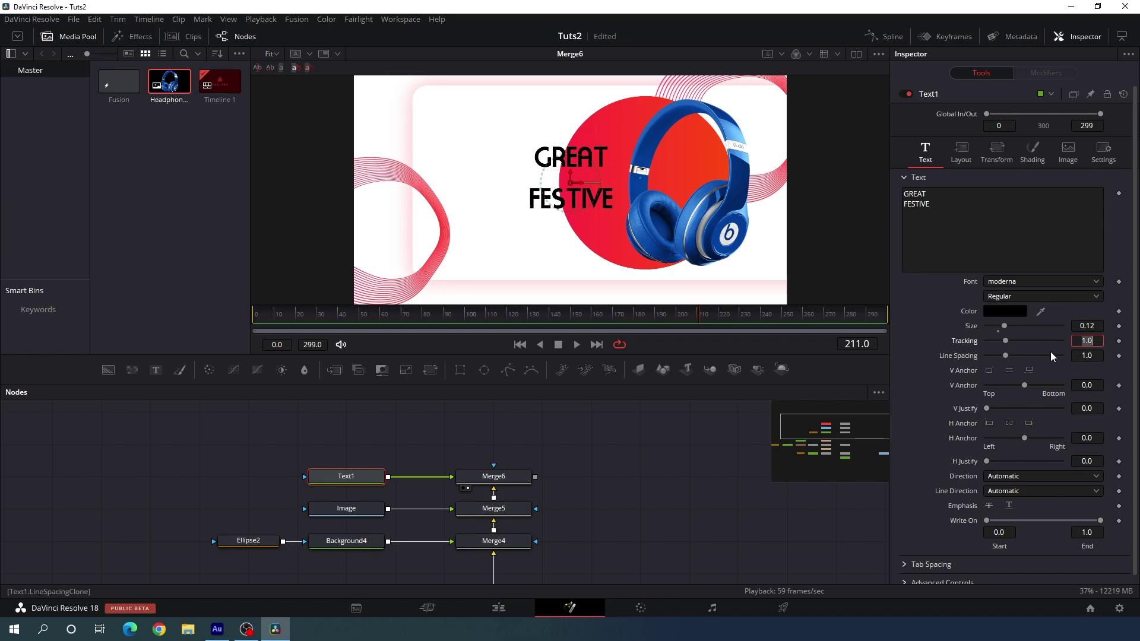
pyautogui.moveTo(1006, 355); pyautogui.dragTo(1001, 355)
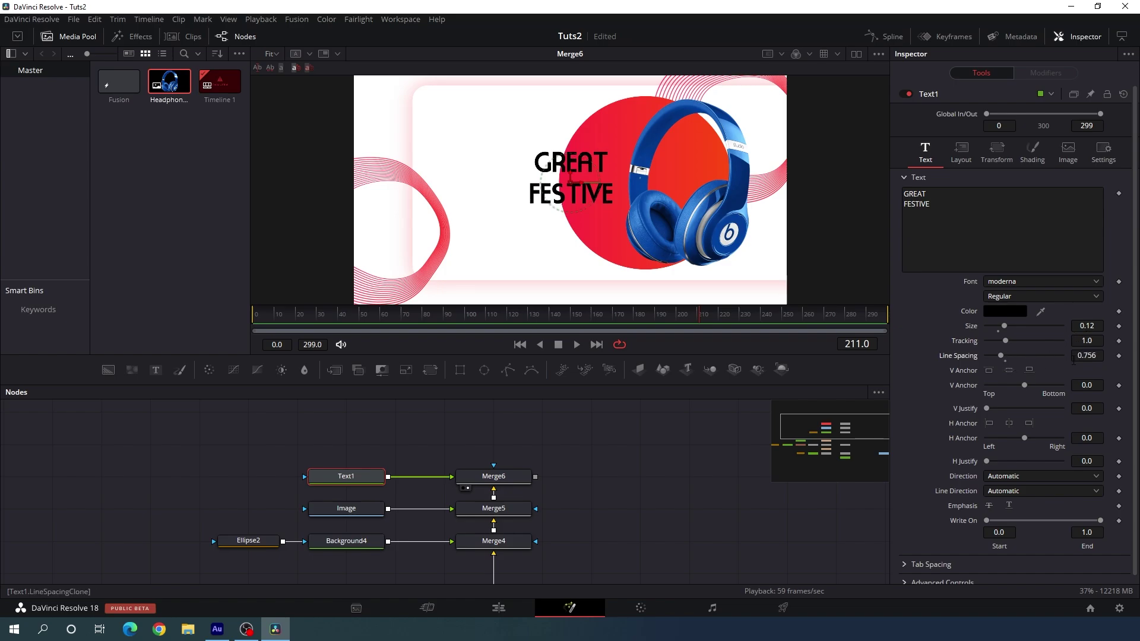
pyautogui.click(1088, 356)
pyautogui.write('0.6')
pyautogui.press('Tab')
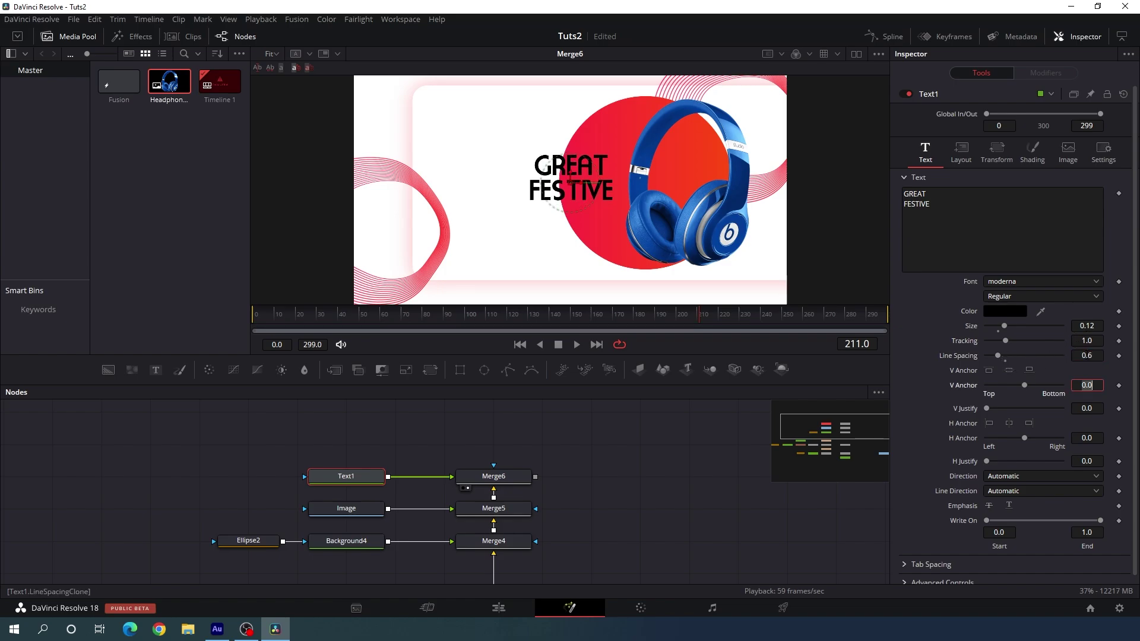
# Move the GREAT FESTIVE text to the upper-left area of the white panel, clear of the circle
pyautogui.moveTo(567, 184); pyautogui.dragTo(487, 141)
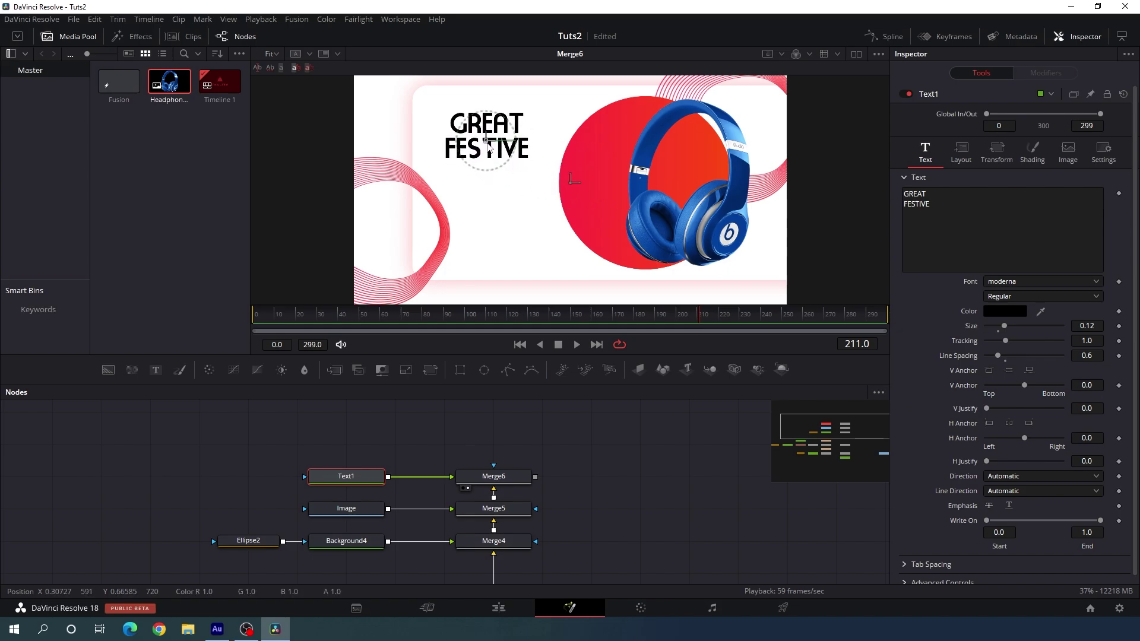
pyautogui.click(582, 430)
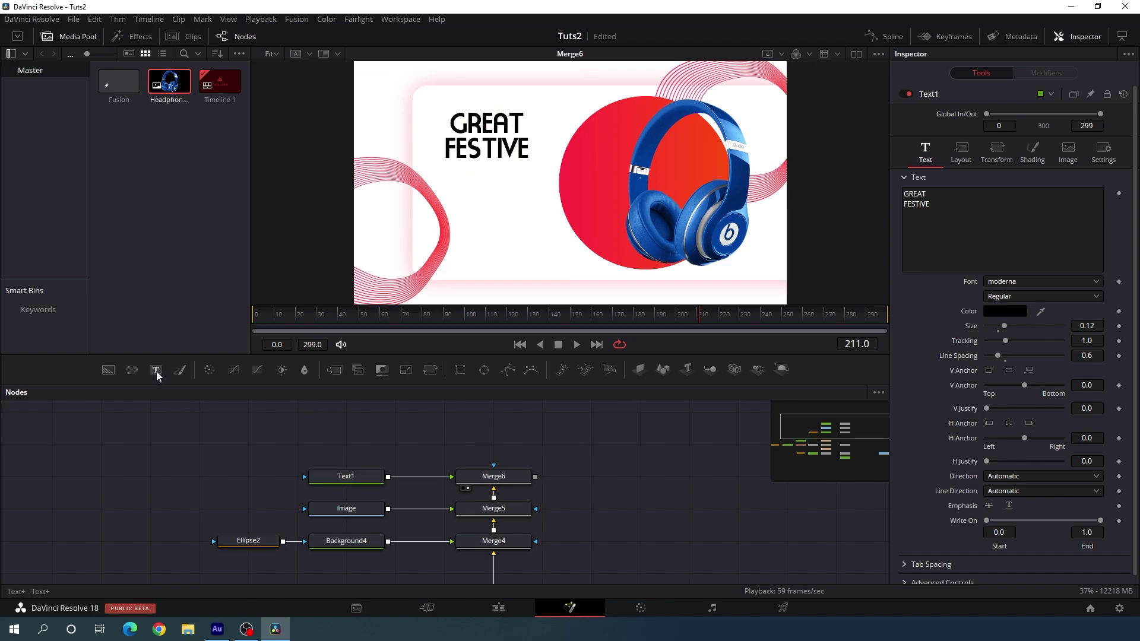
# Add a Text node above Text1, merge it over Merge6 in a new Merge node and show that merge in the viewer
pyautogui.moveTo(155, 372); pyautogui.dragTo(535, 477)
pyautogui.moveTo(617, 478); pyautogui.dragTo(475, 450)
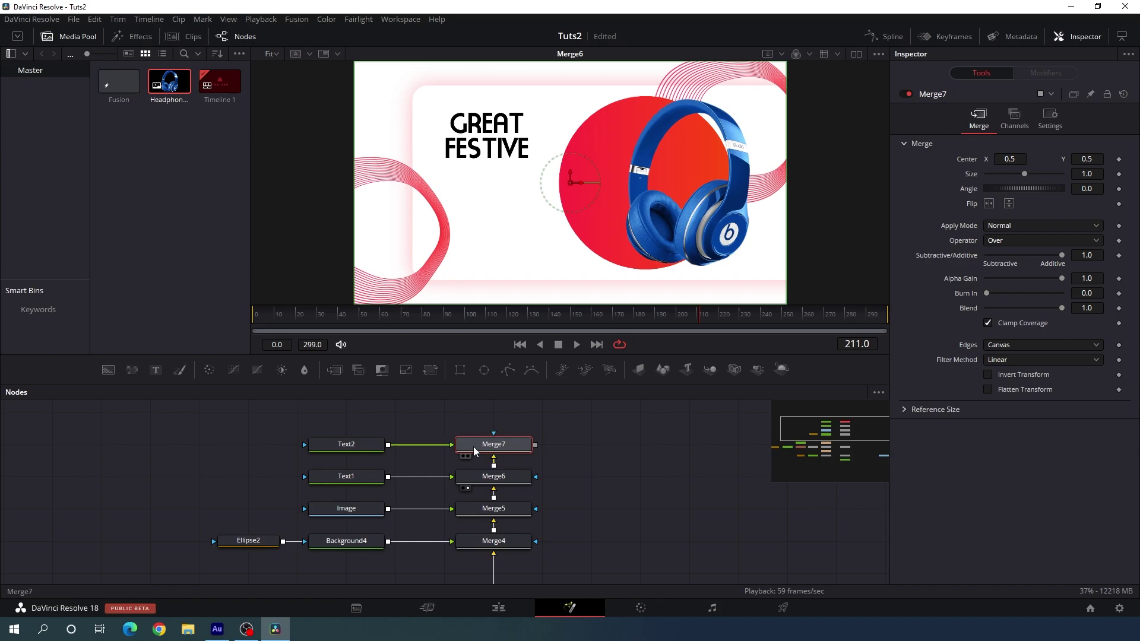
pyautogui.click(467, 456)
# Enter the text SALE in the Text2 node and set its color to black
pyautogui.click(357, 443)
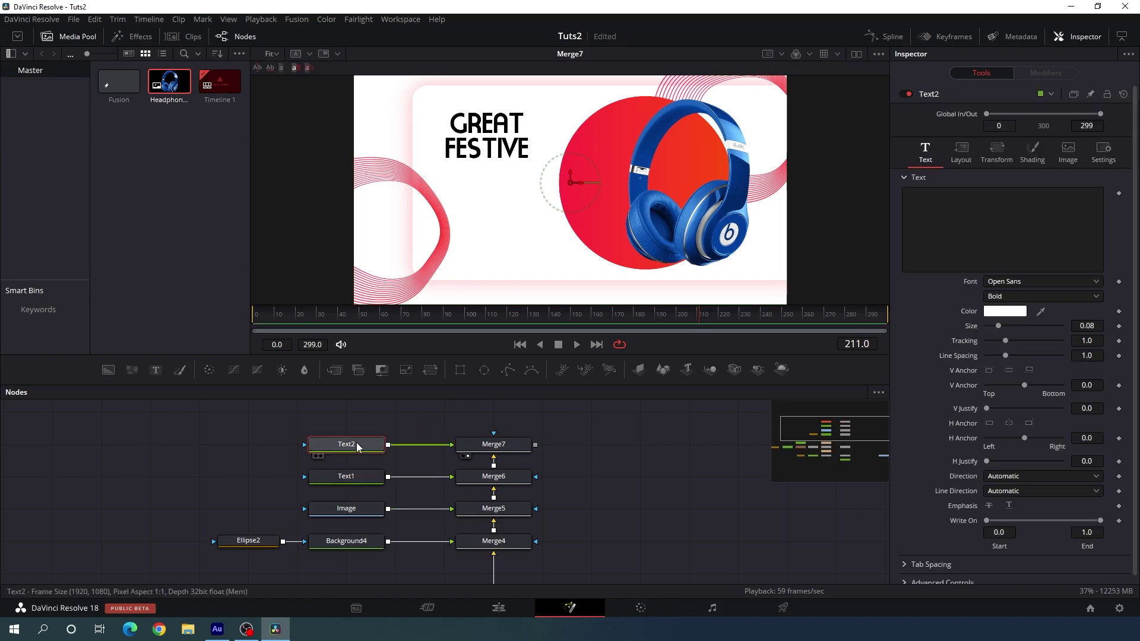
pyautogui.click(980, 223)
pyautogui.write('SALE')
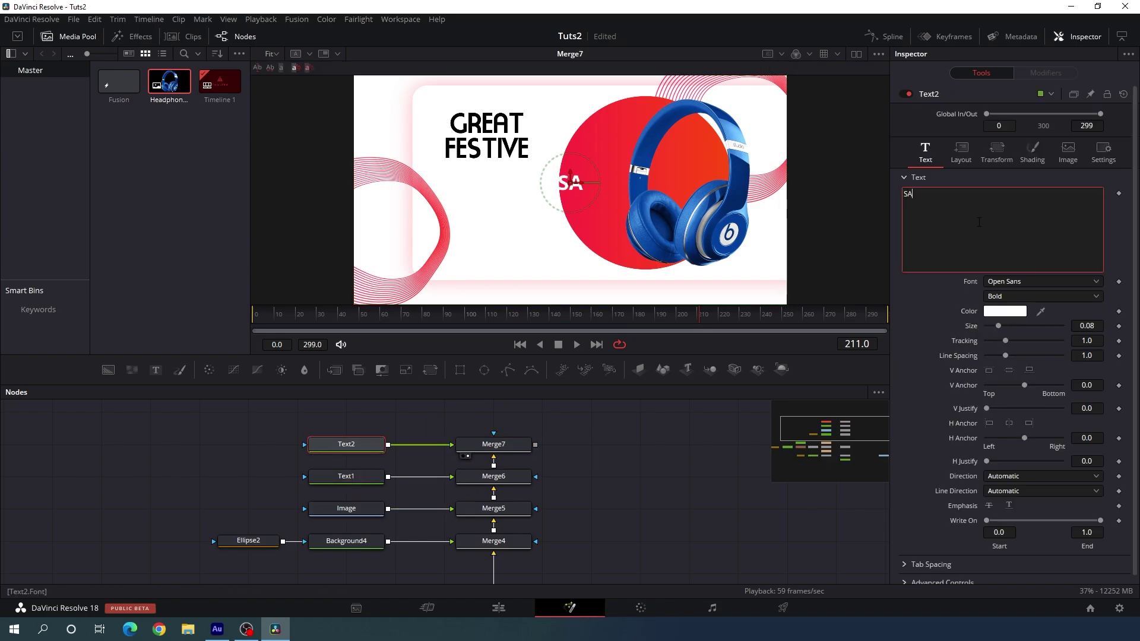
pyautogui.click(1005, 311)
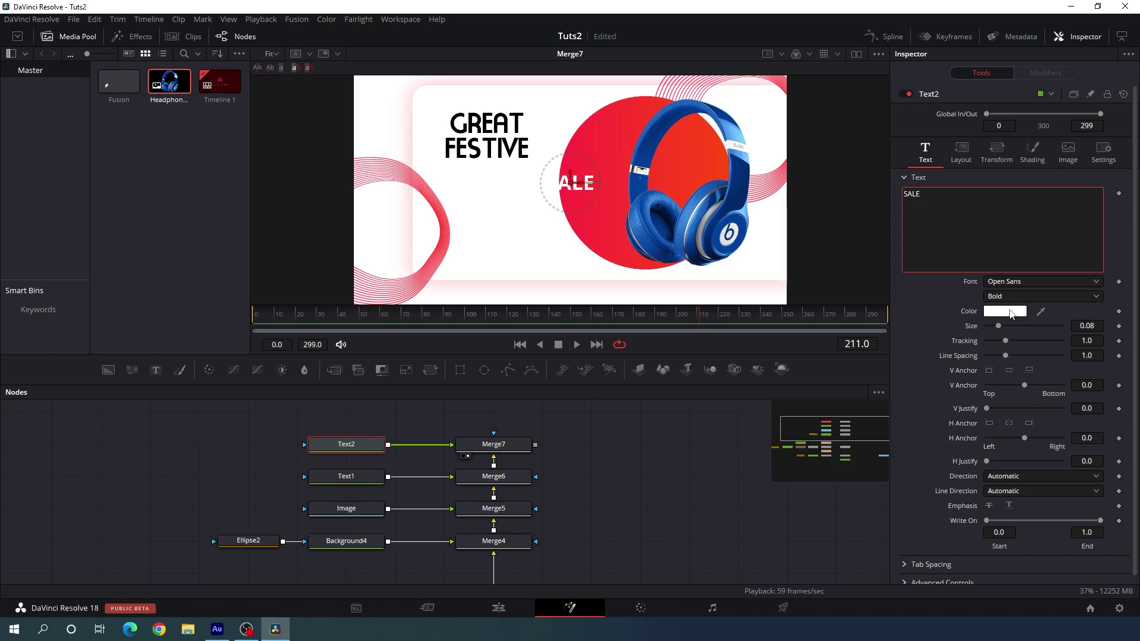
pyautogui.click(426, 225)
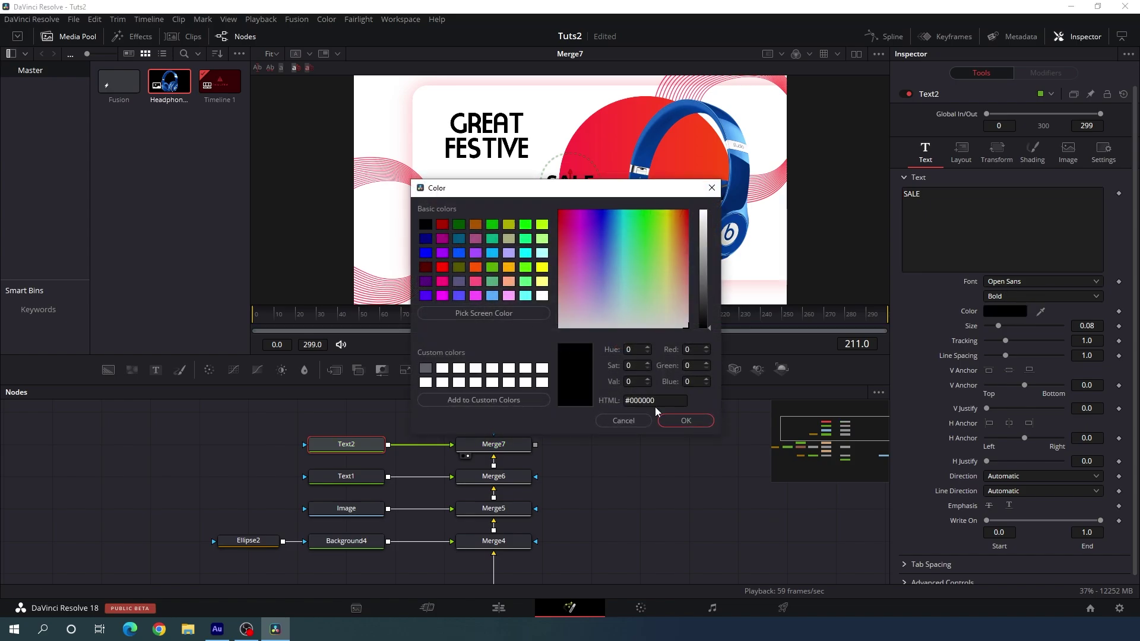
pyautogui.click(687, 421)
# Set Text2's font to Gobold Bold and its size to 0.166
pyautogui.click(1006, 282)
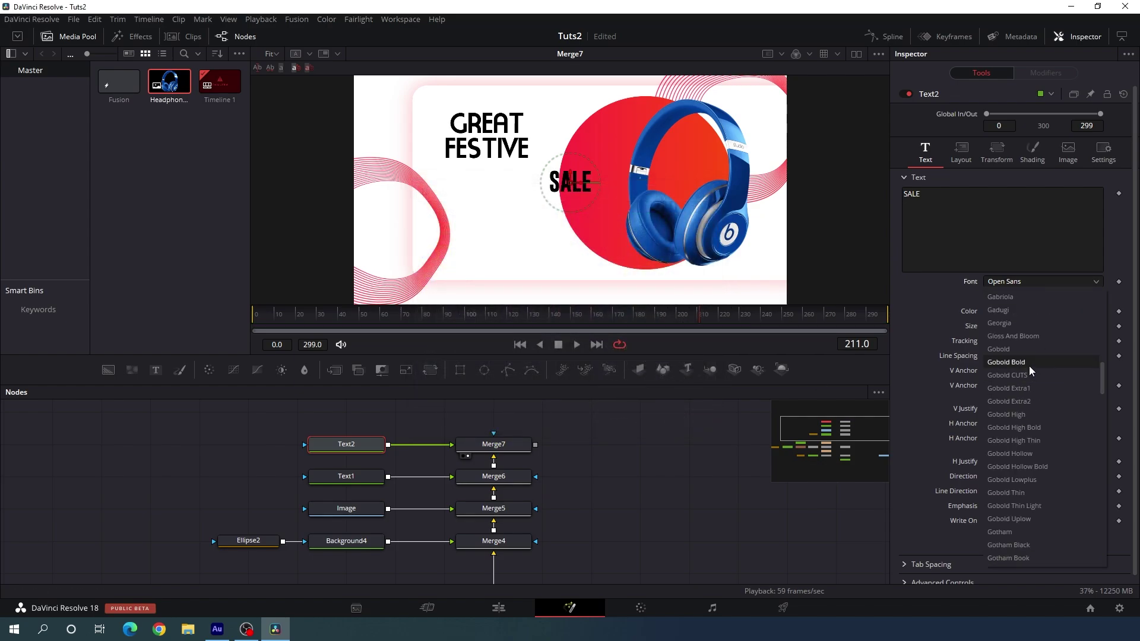
pyautogui.click(1028, 363)
pyautogui.moveTo(1002, 326); pyautogui.dragTo(1011, 327)
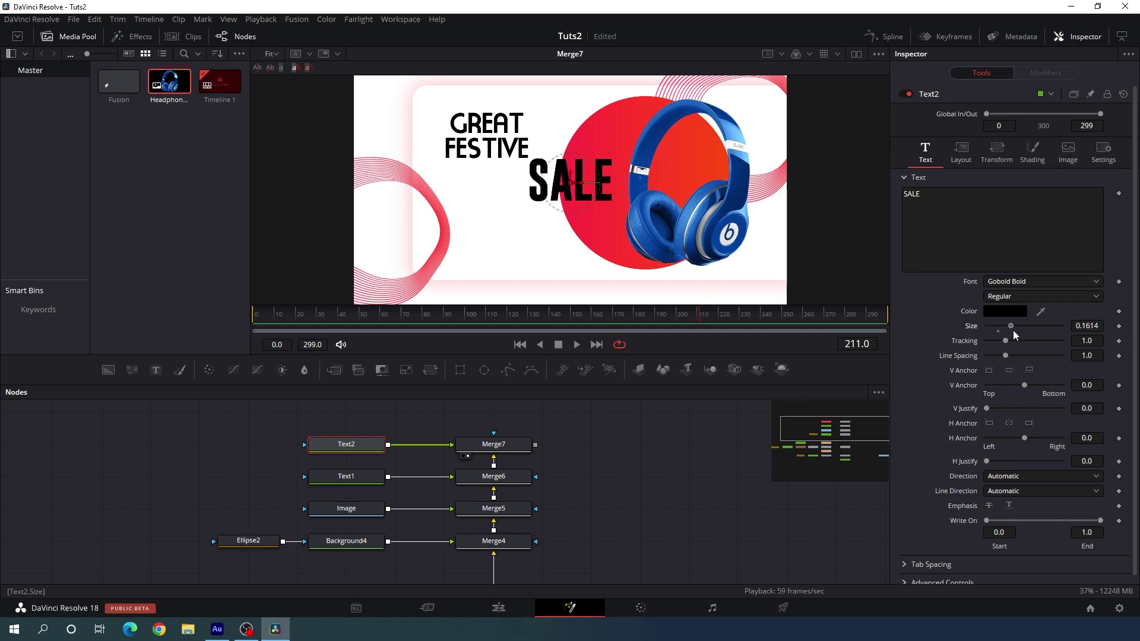
pyautogui.doubleClick(1098, 326)
pyautogui.write('0.166')
pyautogui.press('Tab')
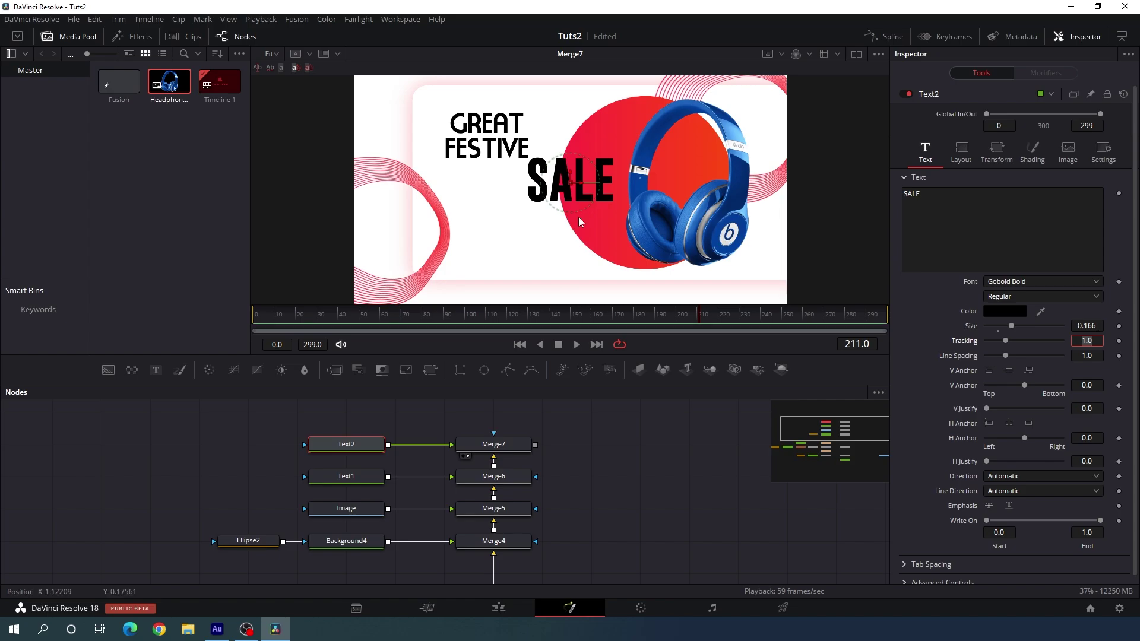
# Position the SALE text directly beneath FESTIVE with a small gap, hiding the media pool and fitting the viewer
pyautogui.moveTo(583, 183); pyautogui.dragTo(502, 194)
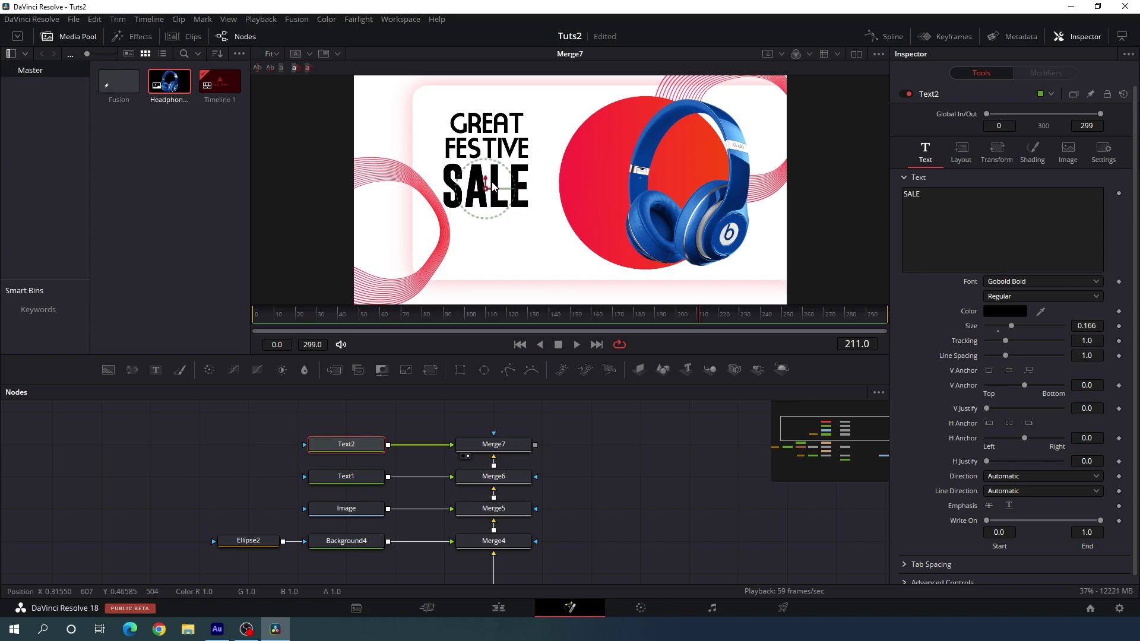
pyautogui.scroll(1, 505, 205)
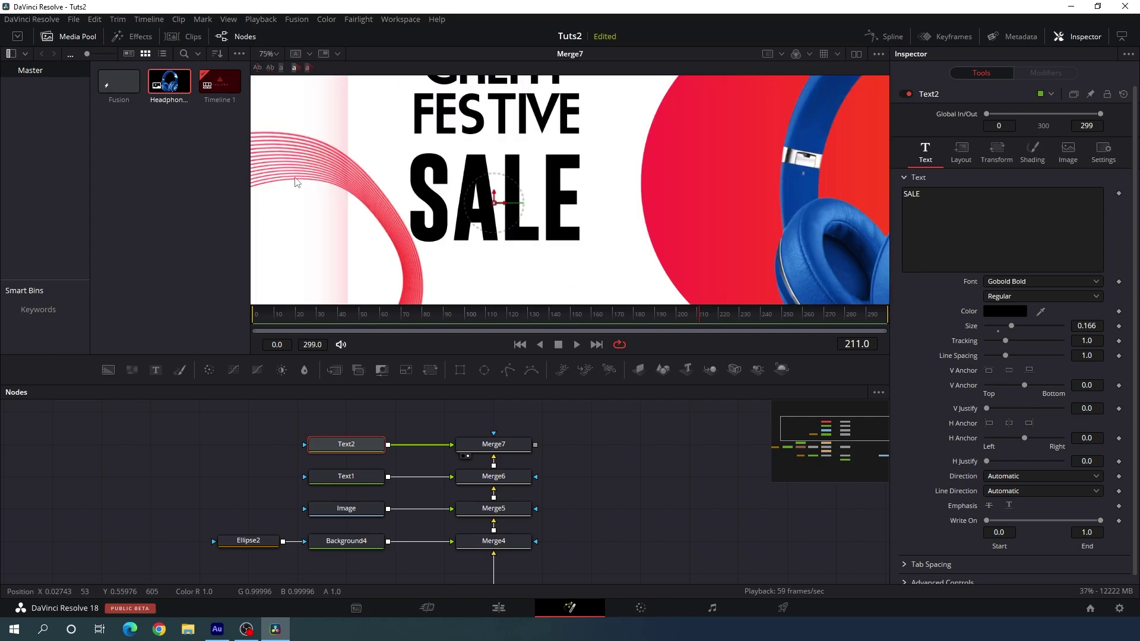
pyautogui.click(76, 38)
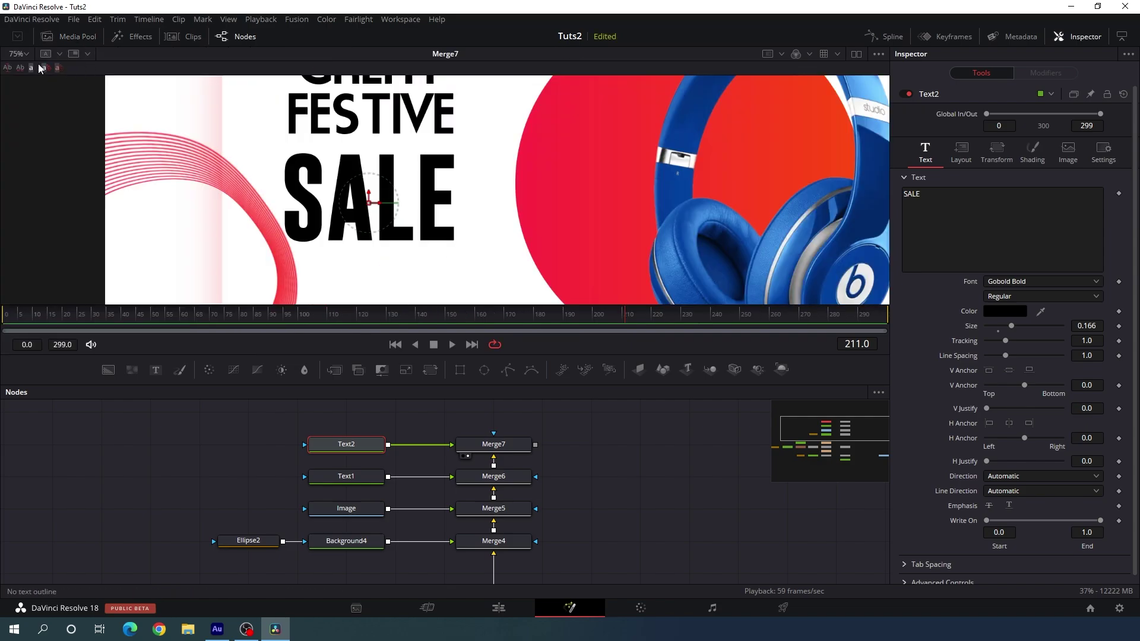
pyautogui.click(24, 54)
pyautogui.click(21, 70)
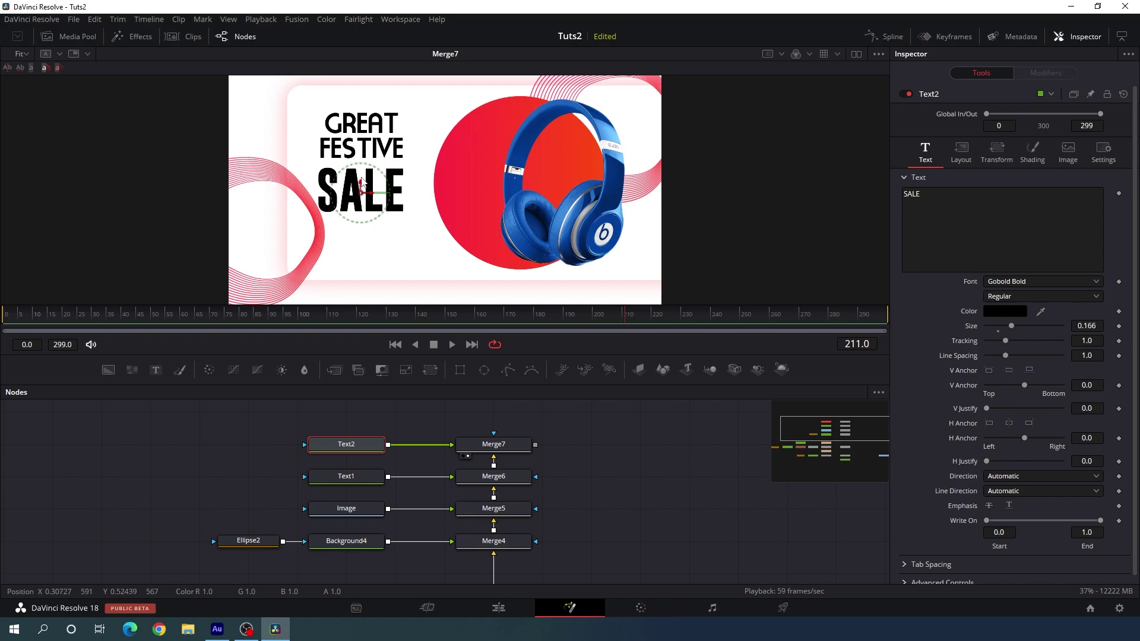
pyautogui.moveTo(362, 188); pyautogui.dragTo(362, 191)
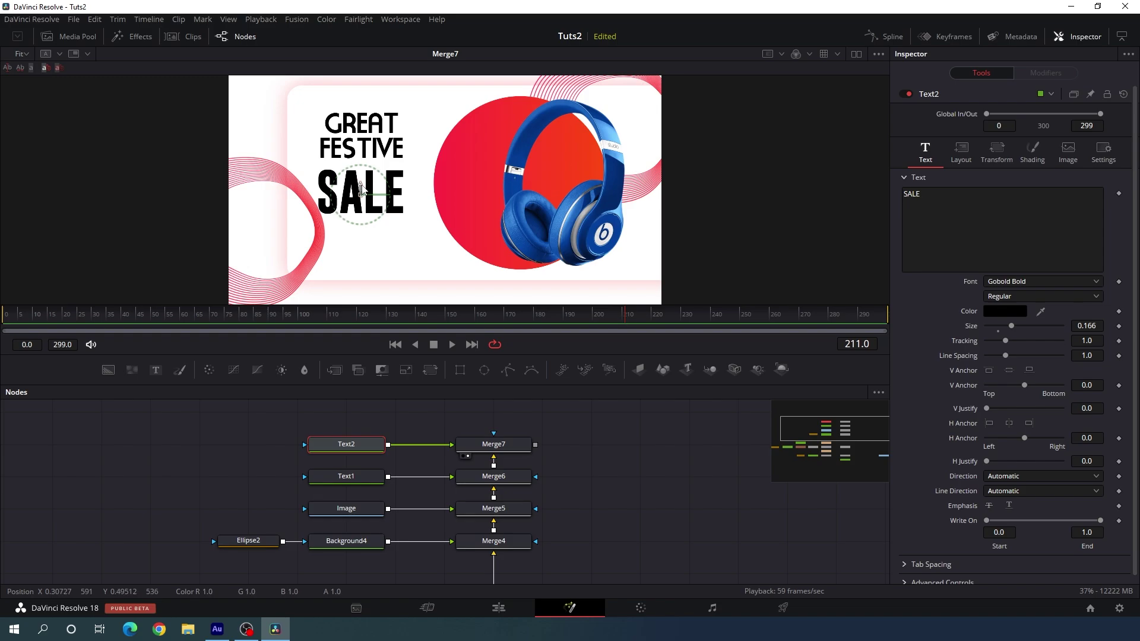
pyautogui.click(355, 244)
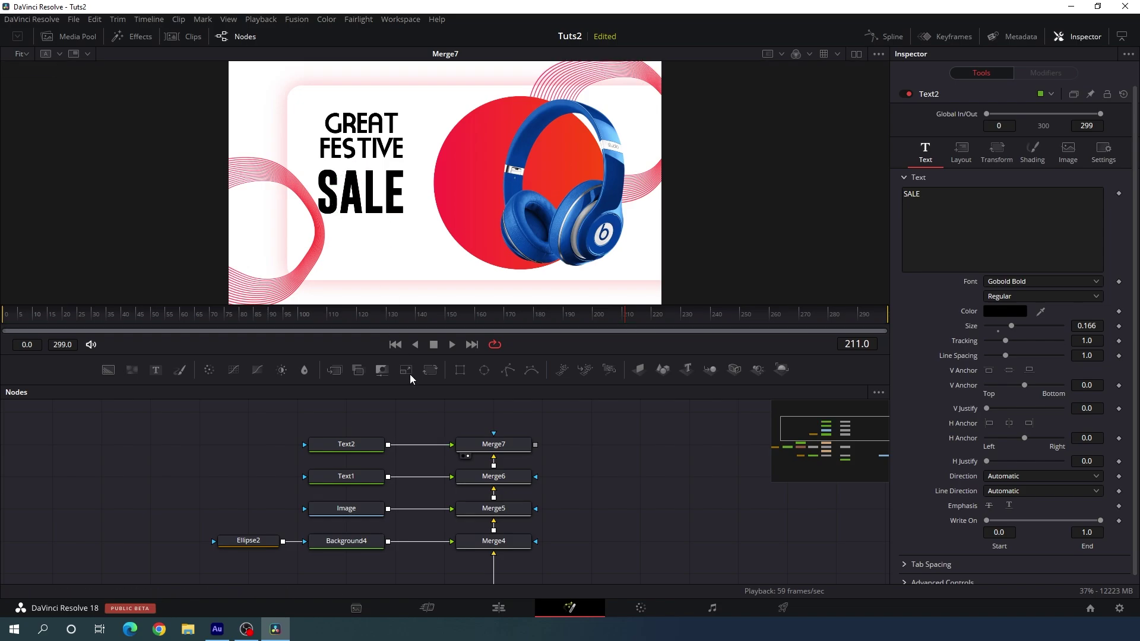
# Add a Background node above Text2 and mask it with a new Rectangle node
pyautogui.moveTo(439, 448); pyautogui.dragTo(421, 495)
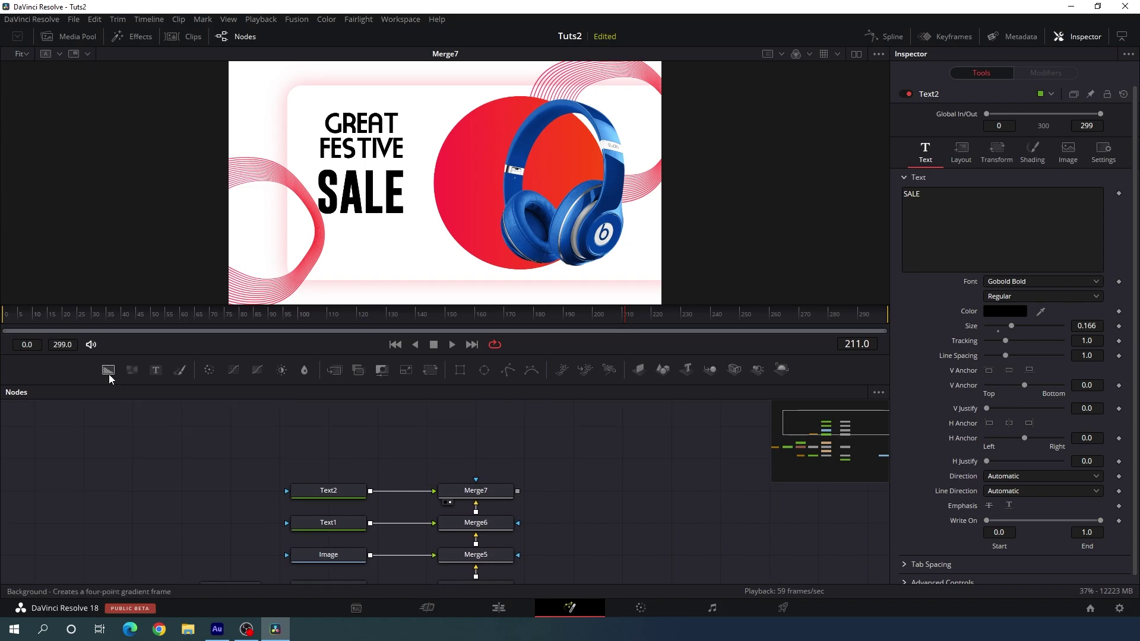
pyautogui.moveTo(108, 370); pyautogui.dragTo(259, 450)
pyautogui.click(461, 371)
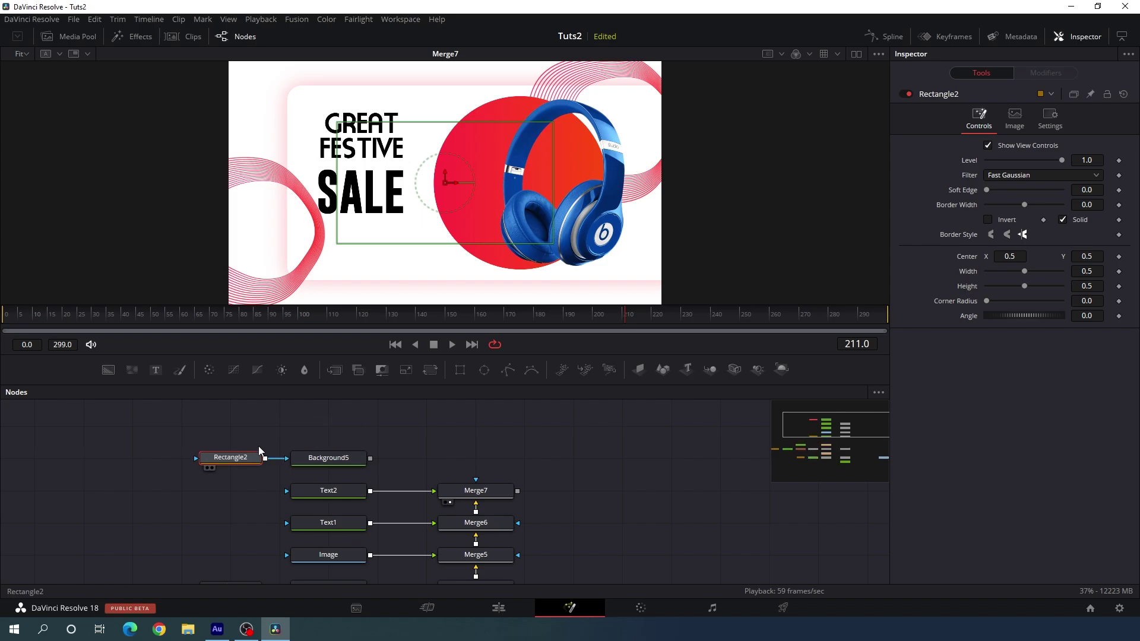
# Shape the Rectangle2 mask into a pill with width 0.18, height 0.09 and corner radius 1.0
pyautogui.scroll(1, 435, 440)
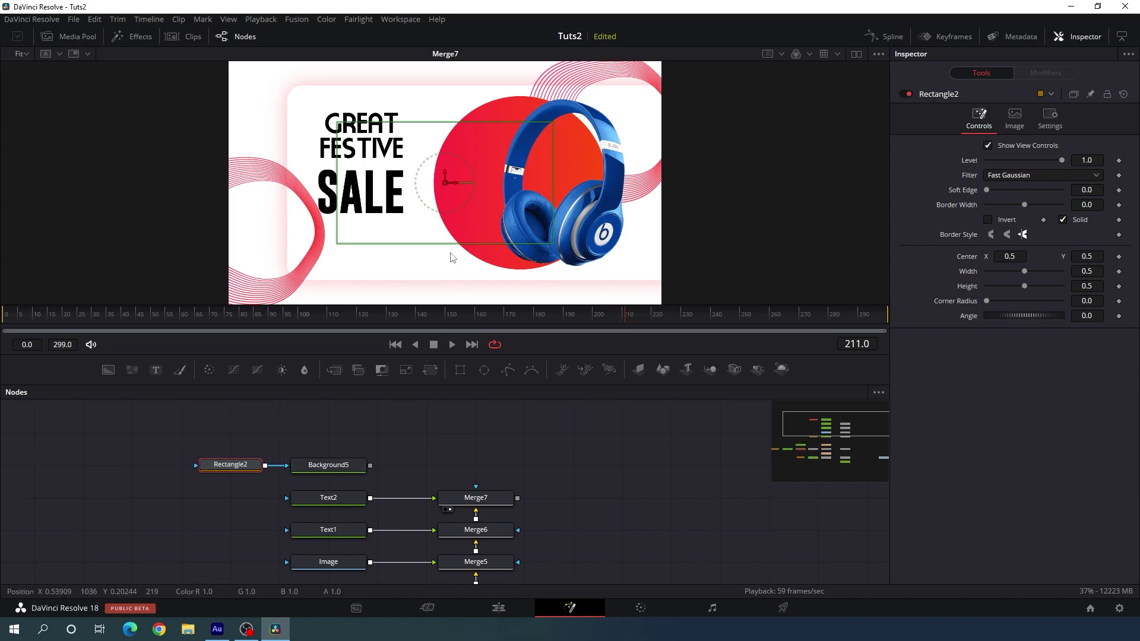
pyautogui.moveTo(452, 243); pyautogui.dragTo(449, 203)
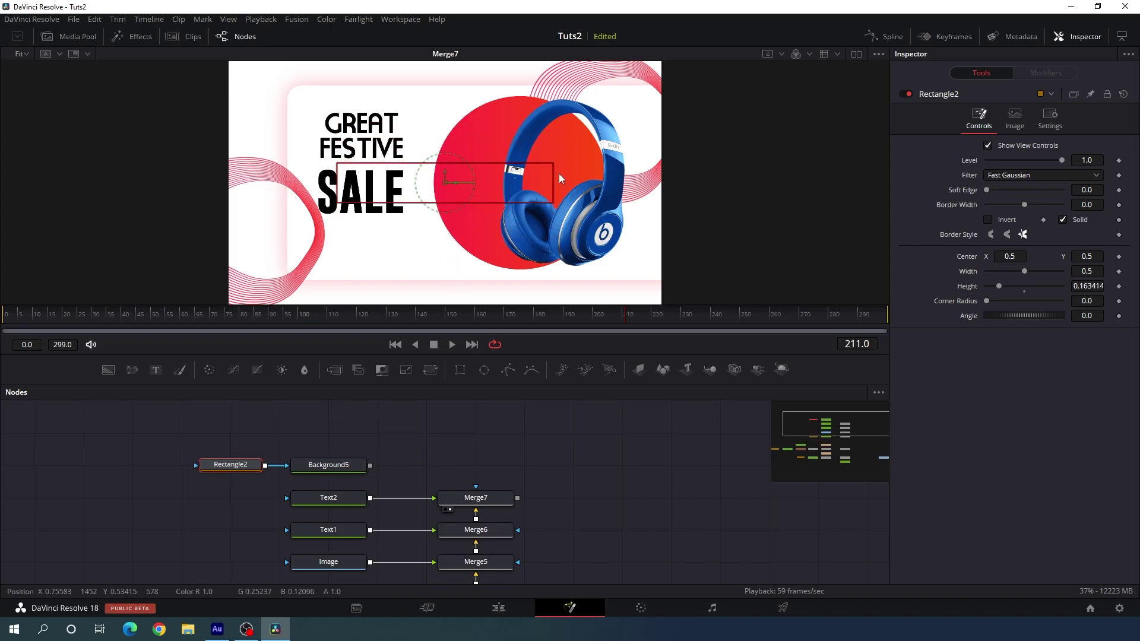
pyautogui.moveTo(554, 178); pyautogui.dragTo(494, 178)
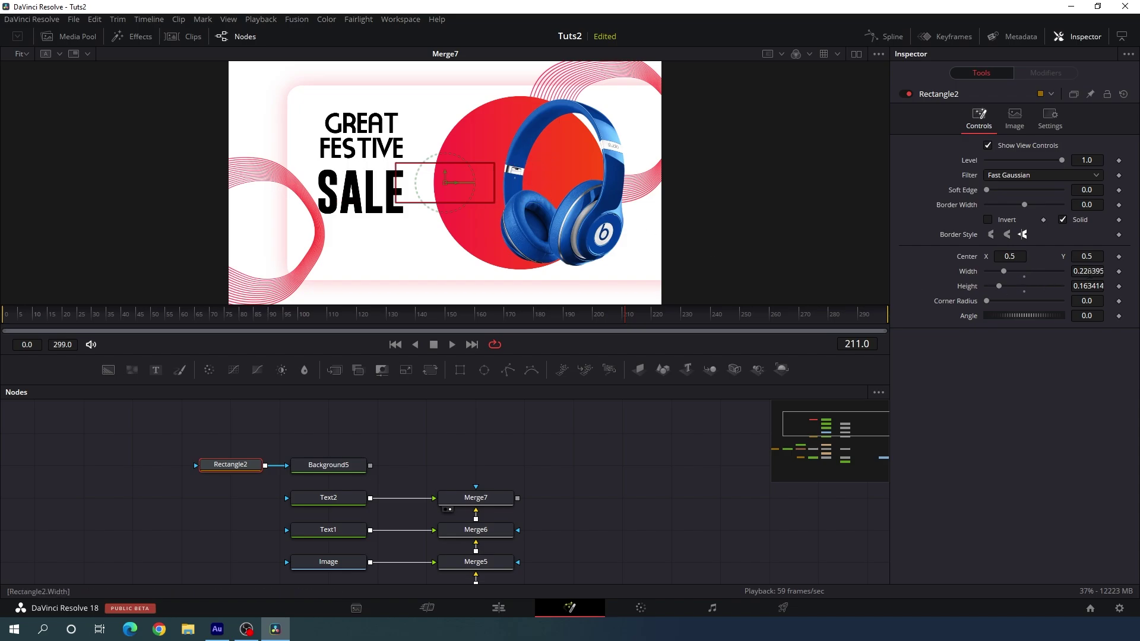
pyautogui.click(1092, 270)
pyautogui.write('0.18')
pyautogui.press('Tab')
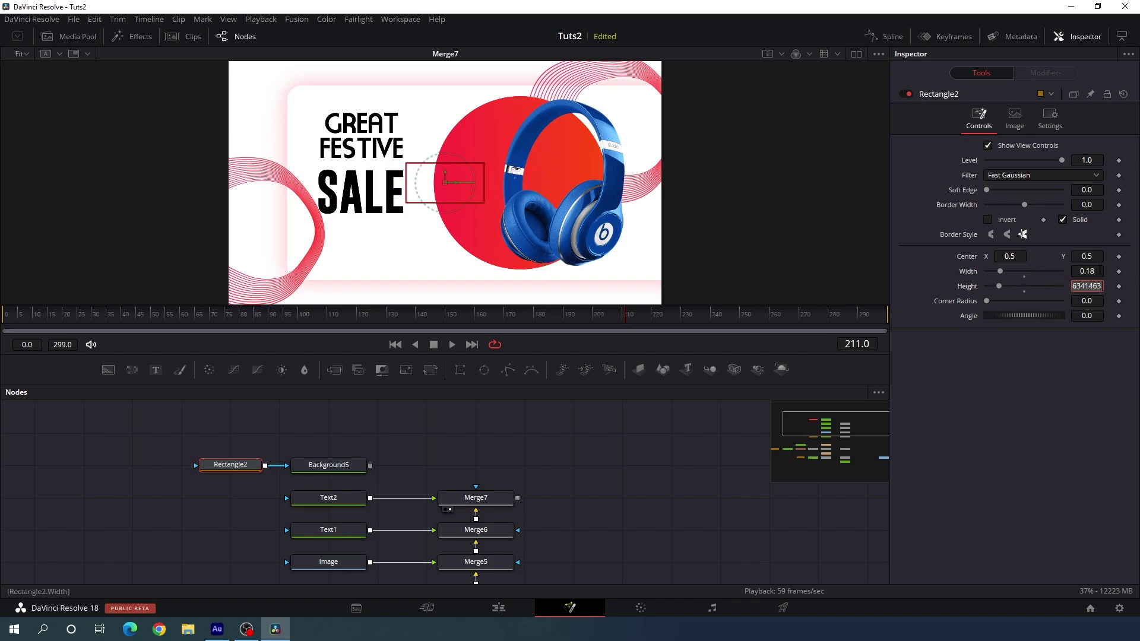
pyautogui.write('0.09')
pyautogui.press('Tab')
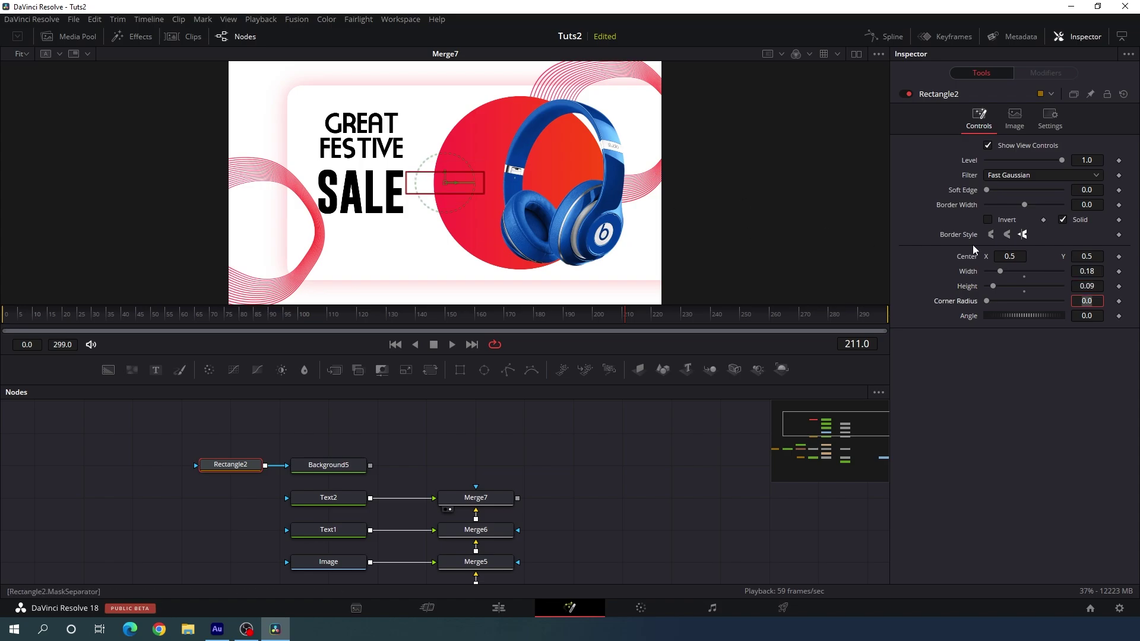
pyautogui.moveTo(987, 301); pyautogui.dragTo(1062, 301)
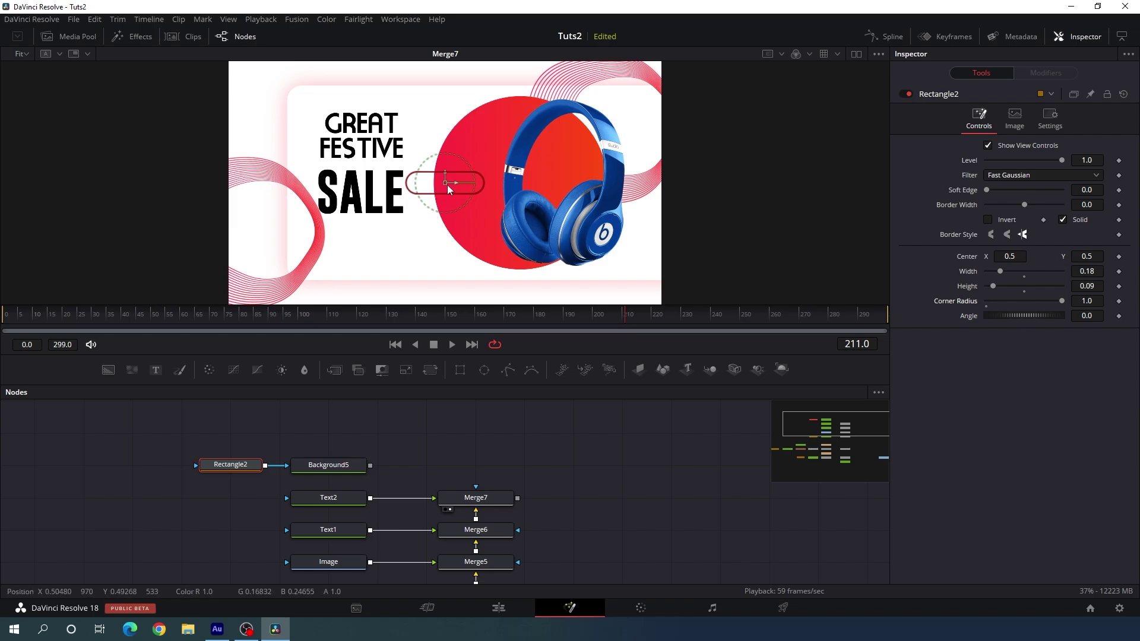
# Move the pill-shaped Rectangle2 mask beneath the SALE text, centered at about X 0.305, Y 0.251
pyautogui.moveTo(447, 184); pyautogui.dragTo(366, 234)
pyautogui.scroll(3, 374, 247)
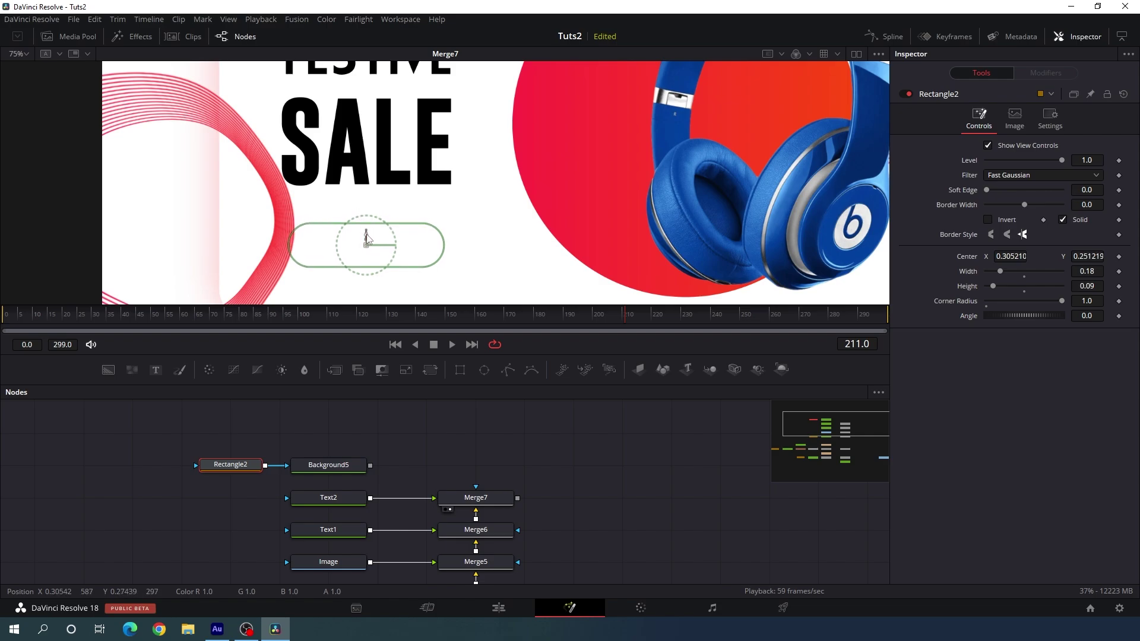
pyautogui.click(398, 423)
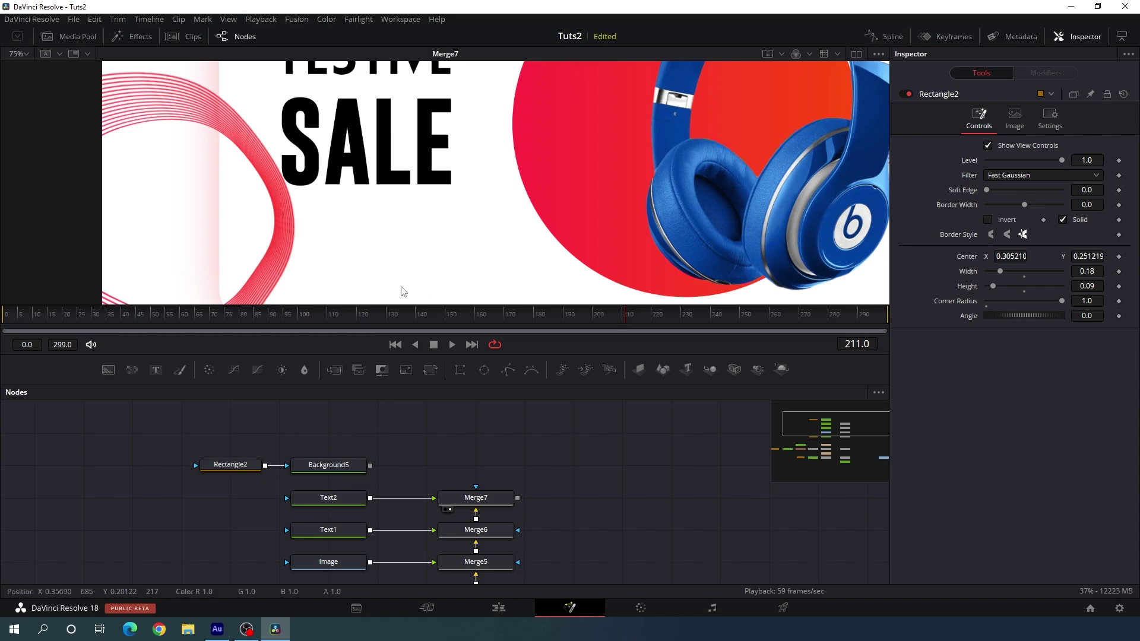
# Add a Text node above Rectangle2, merge it over Background5 in a new Merge node and show that merge in the viewer
pyautogui.moveTo(157, 373); pyautogui.dragTo(371, 466)
pyautogui.moveTo(442, 475); pyautogui.dragTo(355, 436)
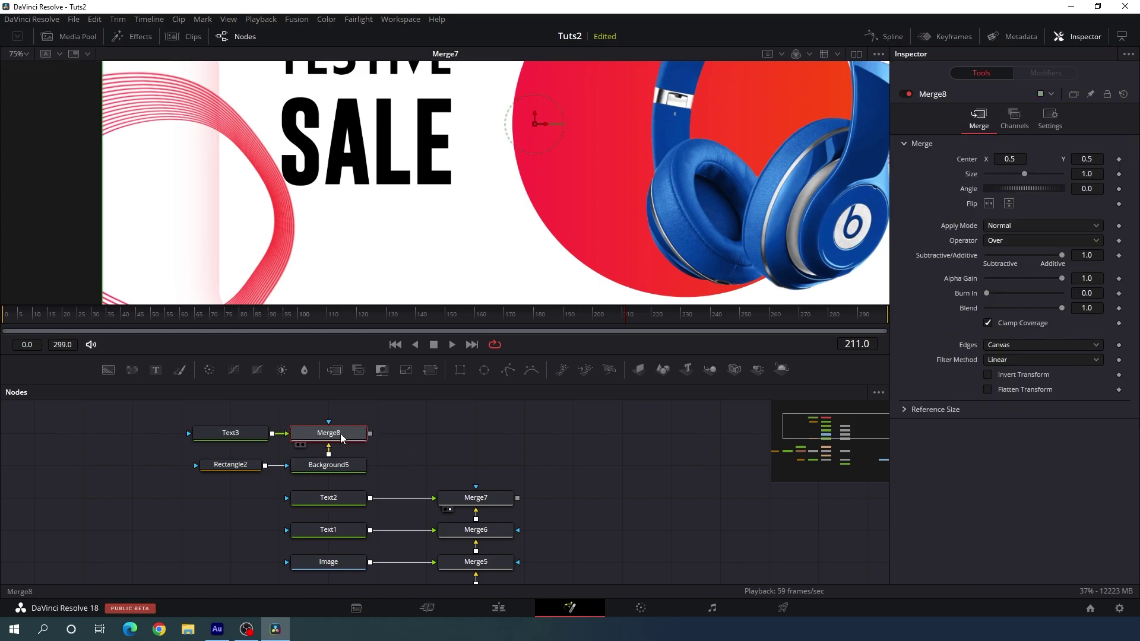
pyautogui.press('1')
# Enter the text BUY NOW in the Text3 node
pyautogui.click(230, 433)
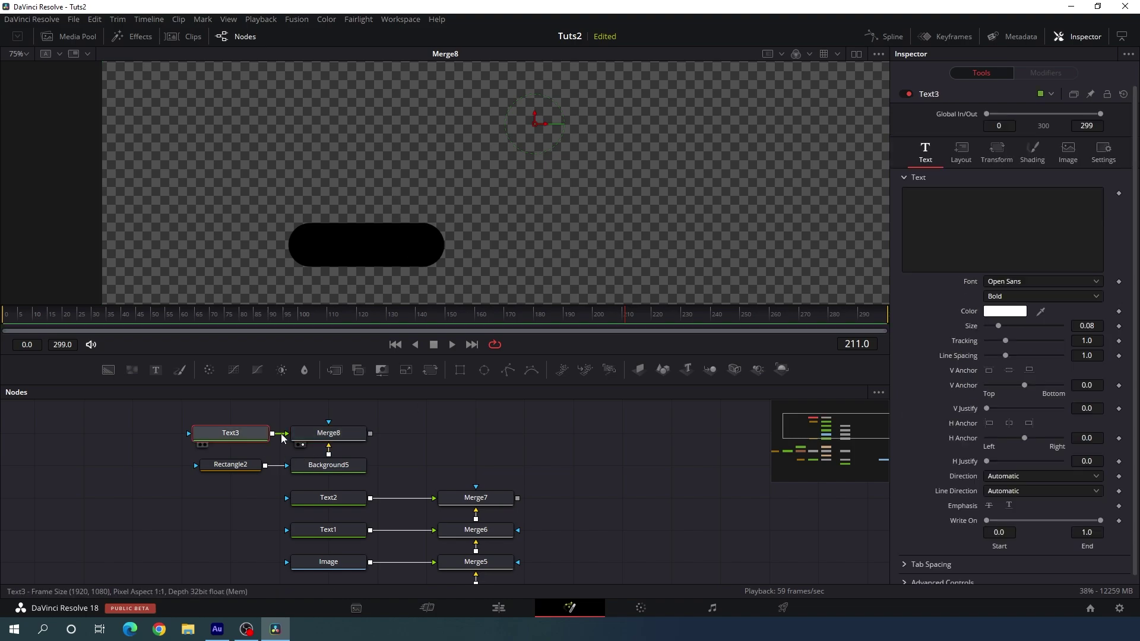
pyautogui.click(1007, 222)
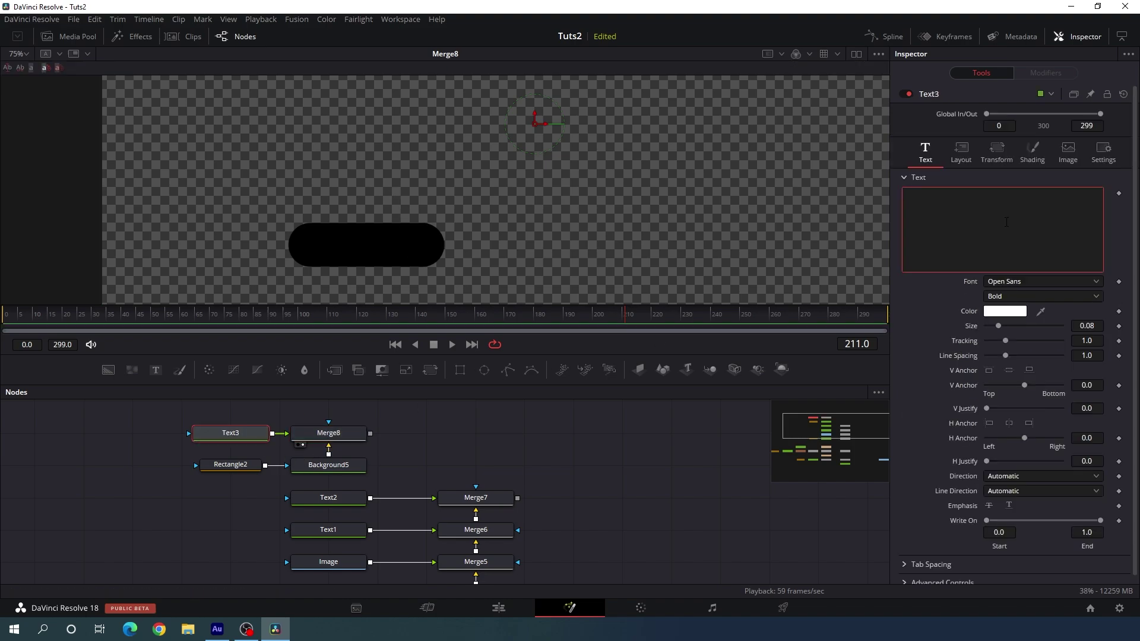
pyautogui.write('BUY NOW')
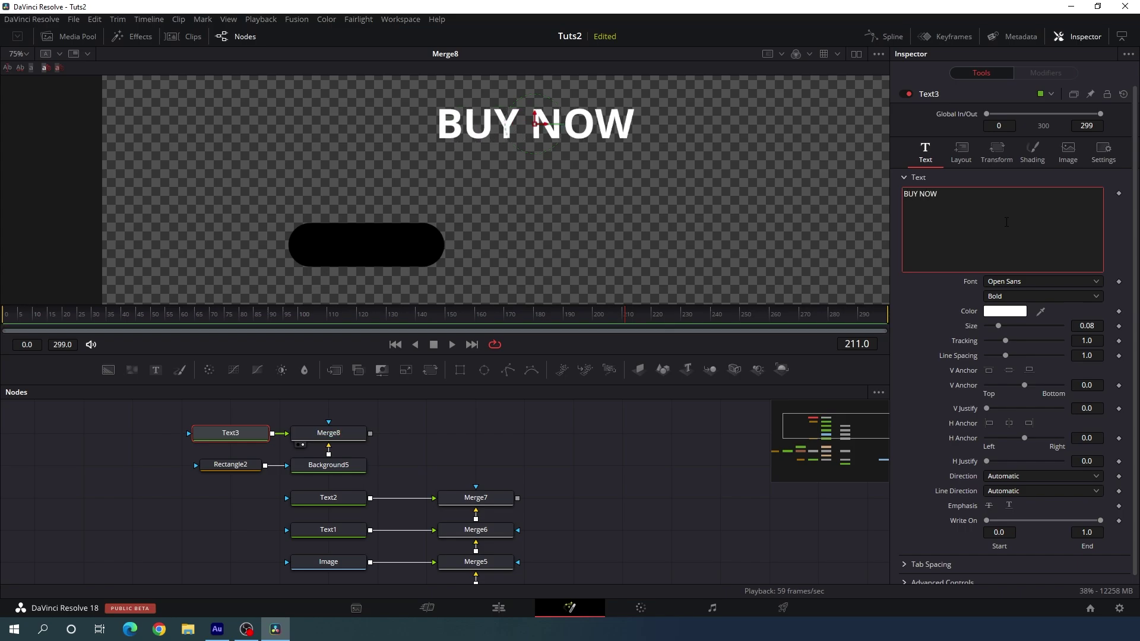
# Reduce Text3's size to 0.0394 and center BUY NOW inside the black pill shape
pyautogui.moveTo(535, 128); pyautogui.dragTo(362, 250)
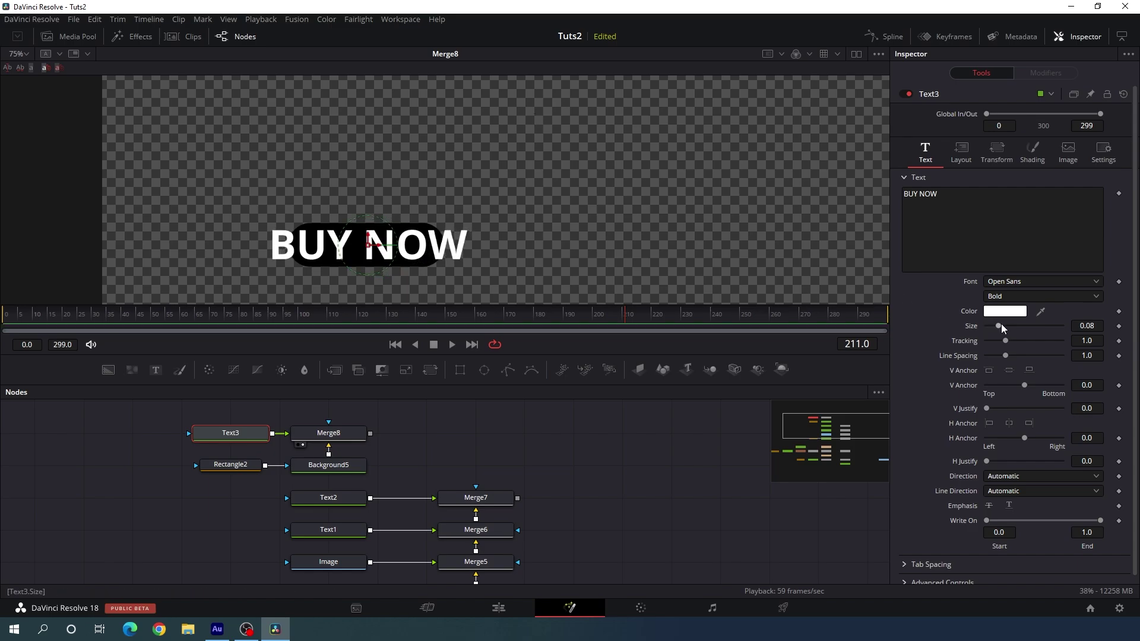
pyautogui.moveTo(1001, 326); pyautogui.dragTo(995, 327)
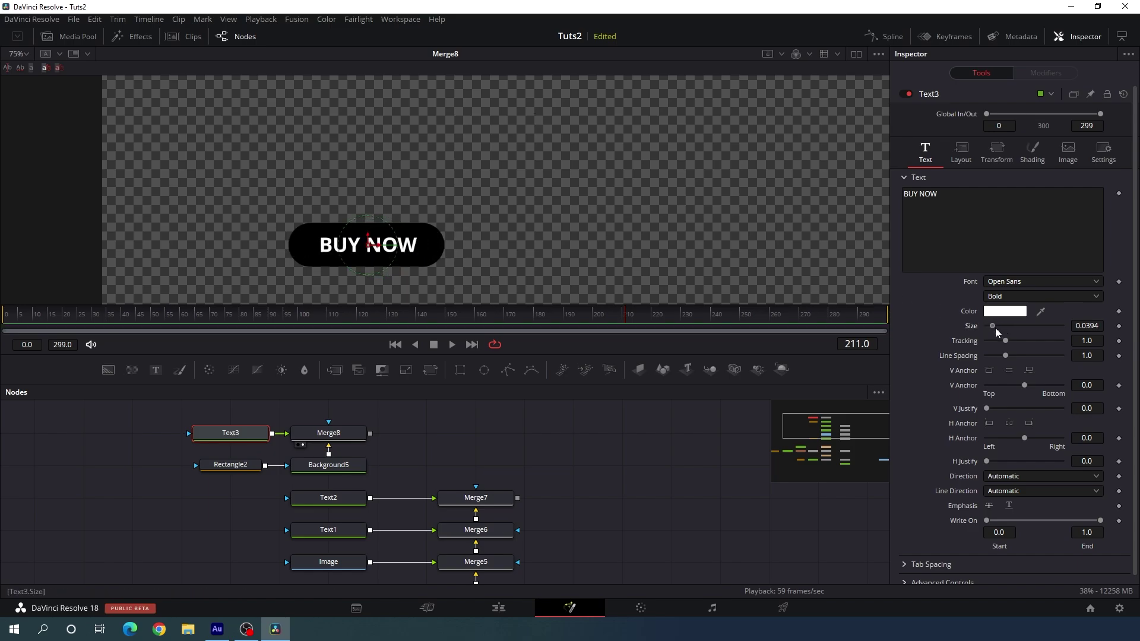
pyautogui.scroll(5, 340, 261)
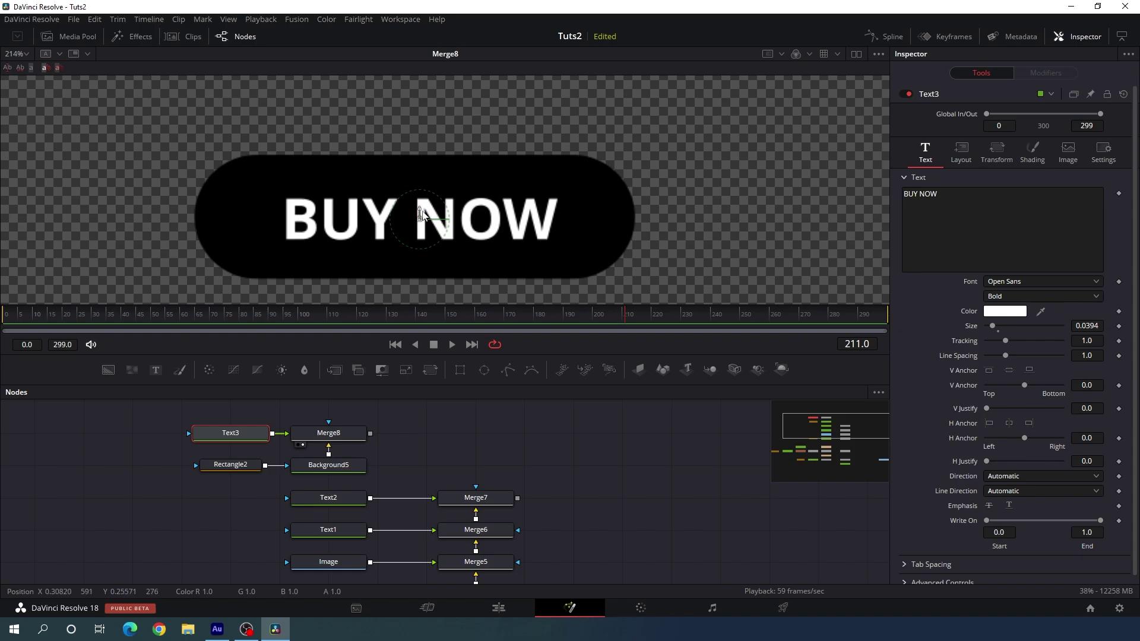
pyautogui.moveTo(422, 214); pyautogui.dragTo(418, 215)
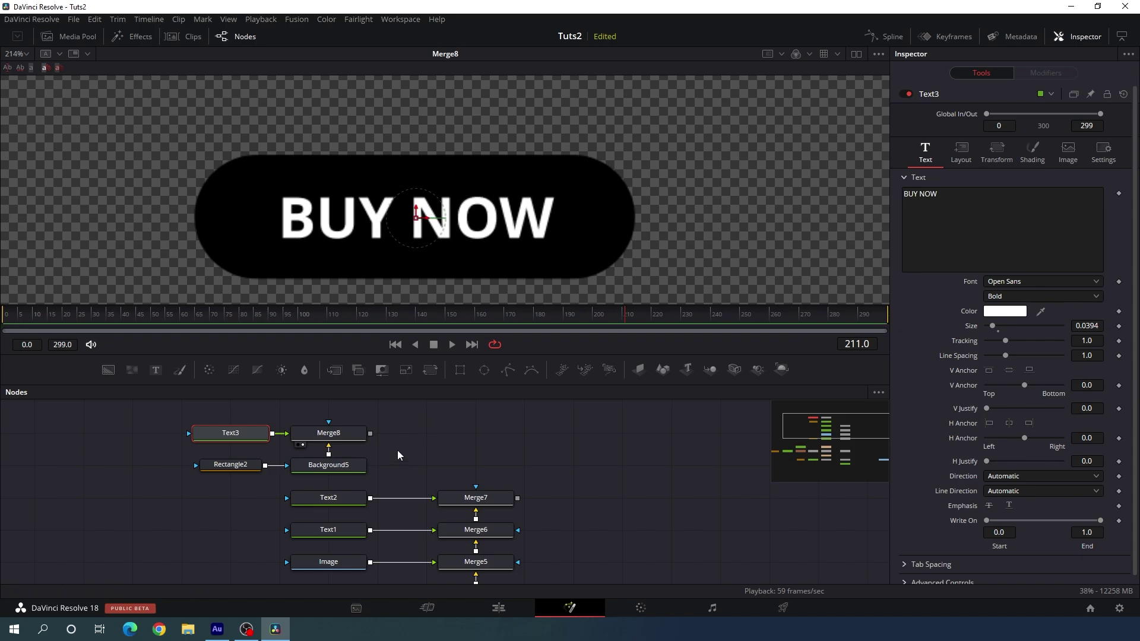
# Change Background5 to a linear Gradient fill and set its start color to pink with Red 1.0, Green 0.0 and Blue 0.498
pyautogui.click(348, 466)
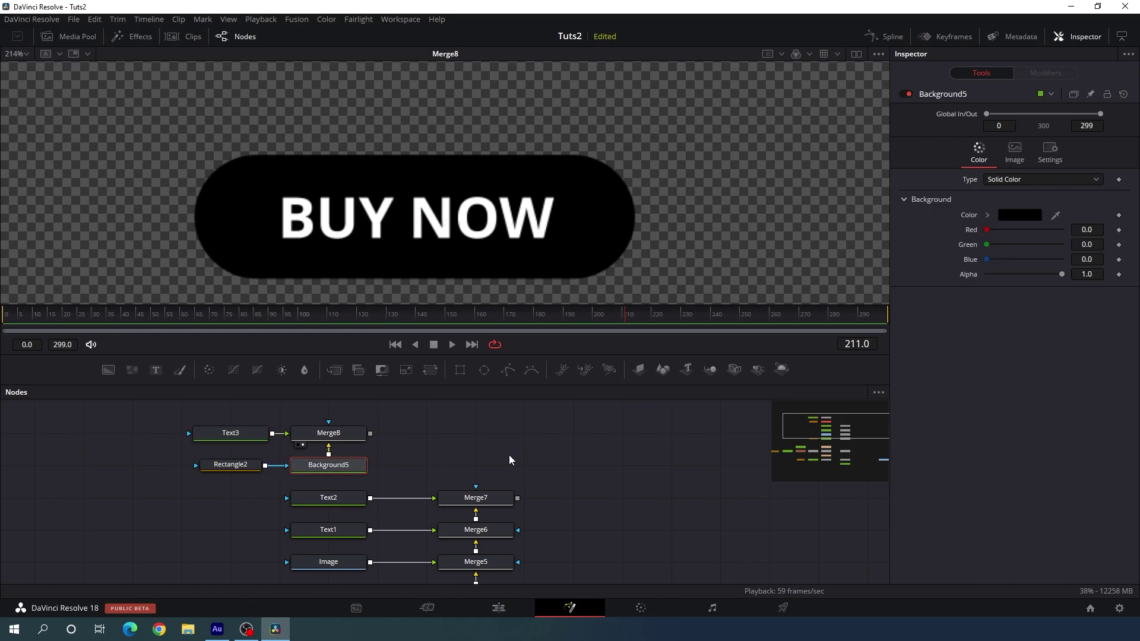
pyautogui.click(1025, 181)
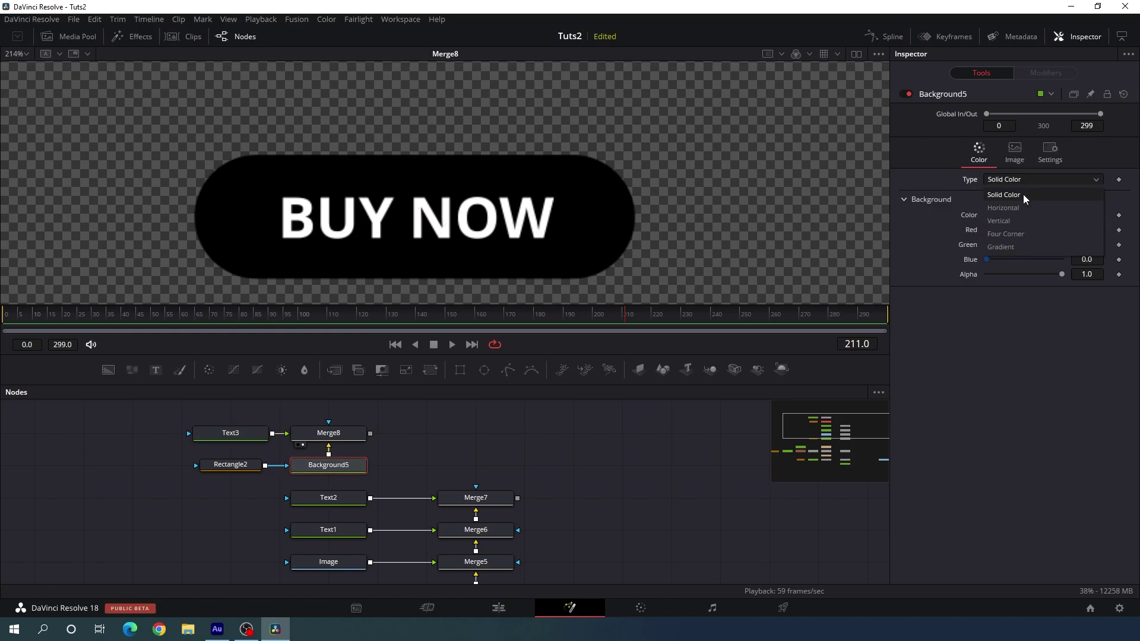
pyautogui.click(1013, 247)
pyautogui.click(1014, 297)
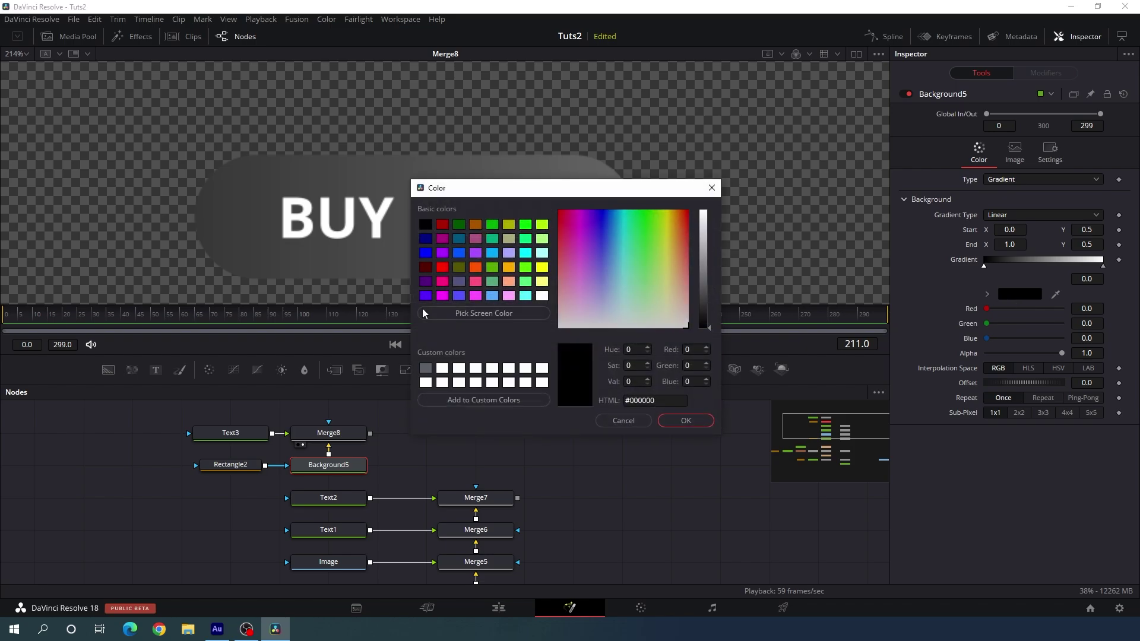
pyautogui.click(443, 283)
pyautogui.click(686, 422)
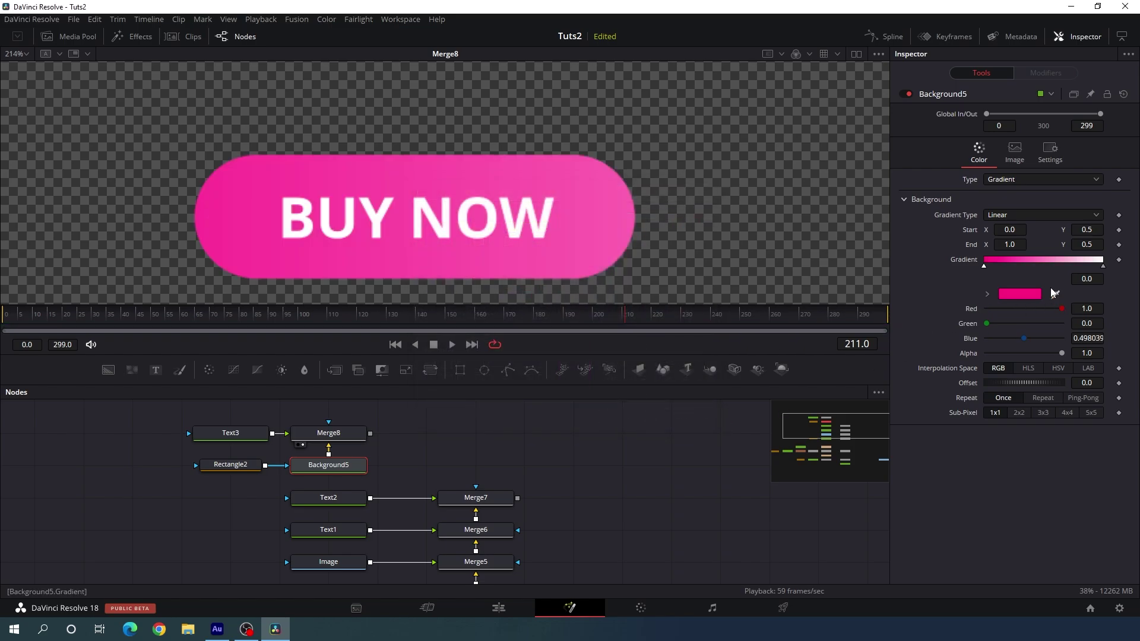
# Set the end color of Background5's gradient to orange #ff5500
pyautogui.click(1103, 268)
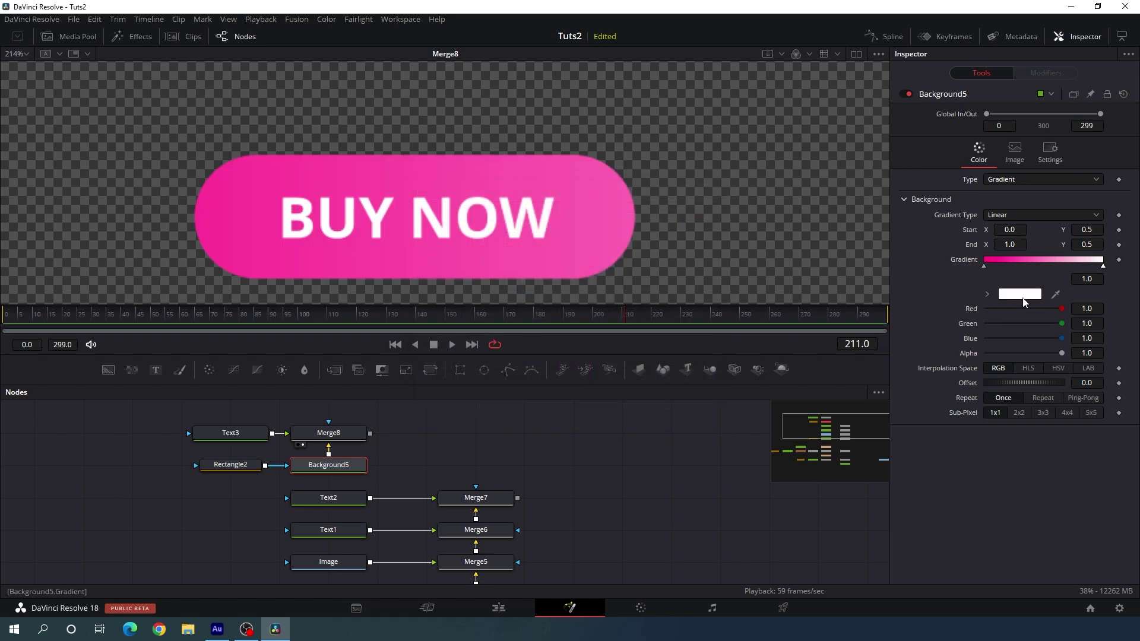
pyautogui.click(1028, 297)
pyautogui.click(477, 268)
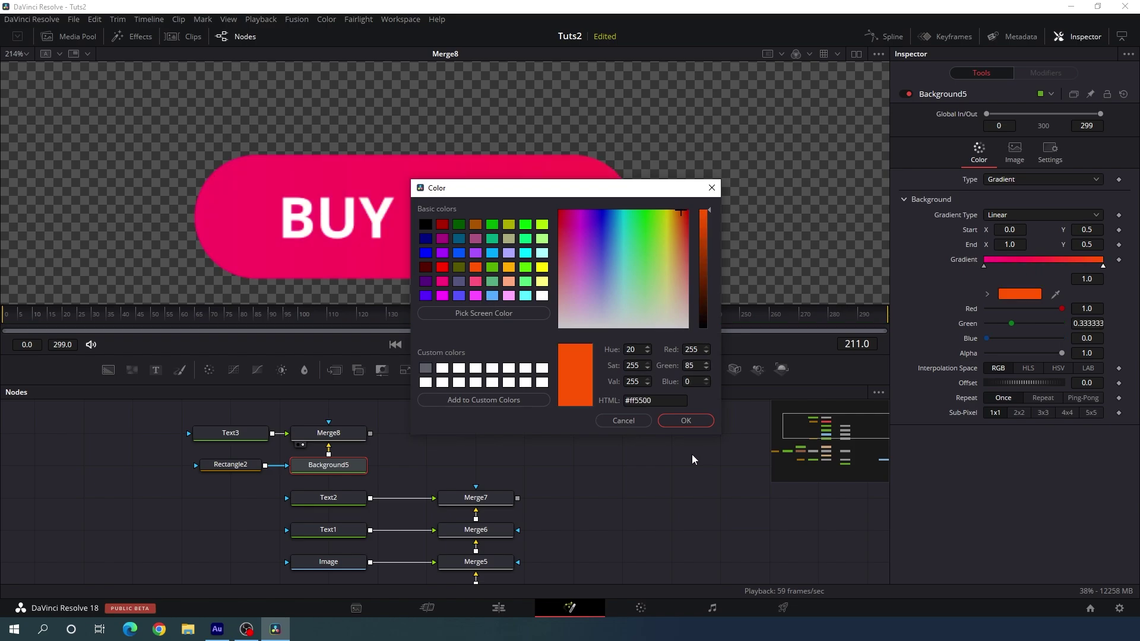
pyautogui.click(685, 421)
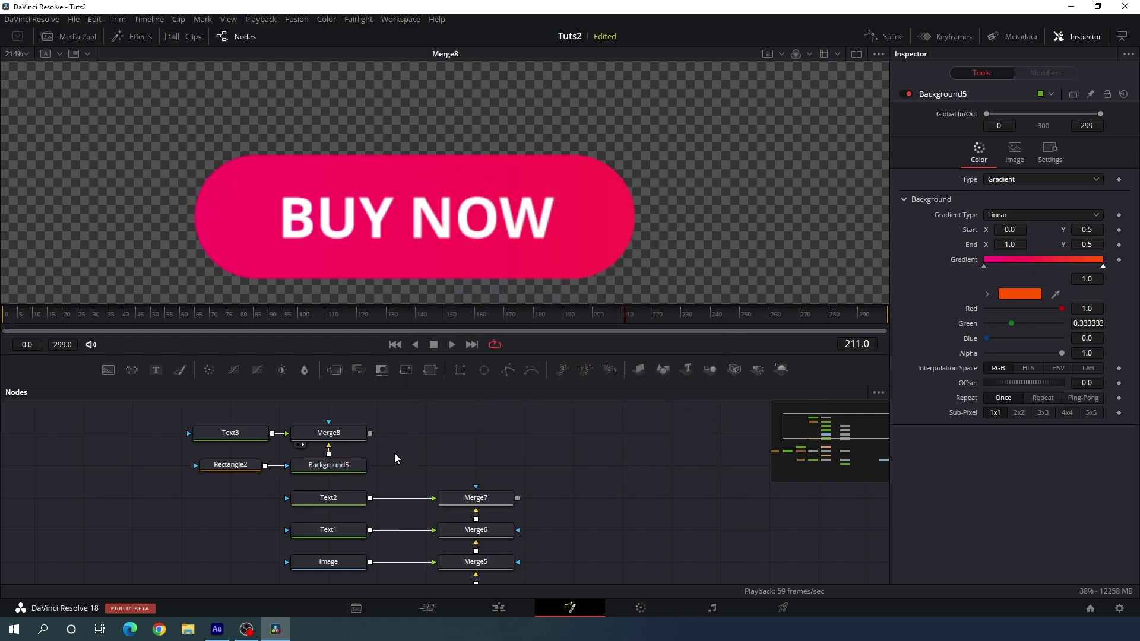
# Merge the BUY NOW button from Merge8 over Merge7 in a new Merge node and show the full composition in the viewer
pyautogui.moveTo(371, 434); pyautogui.dragTo(509, 202)
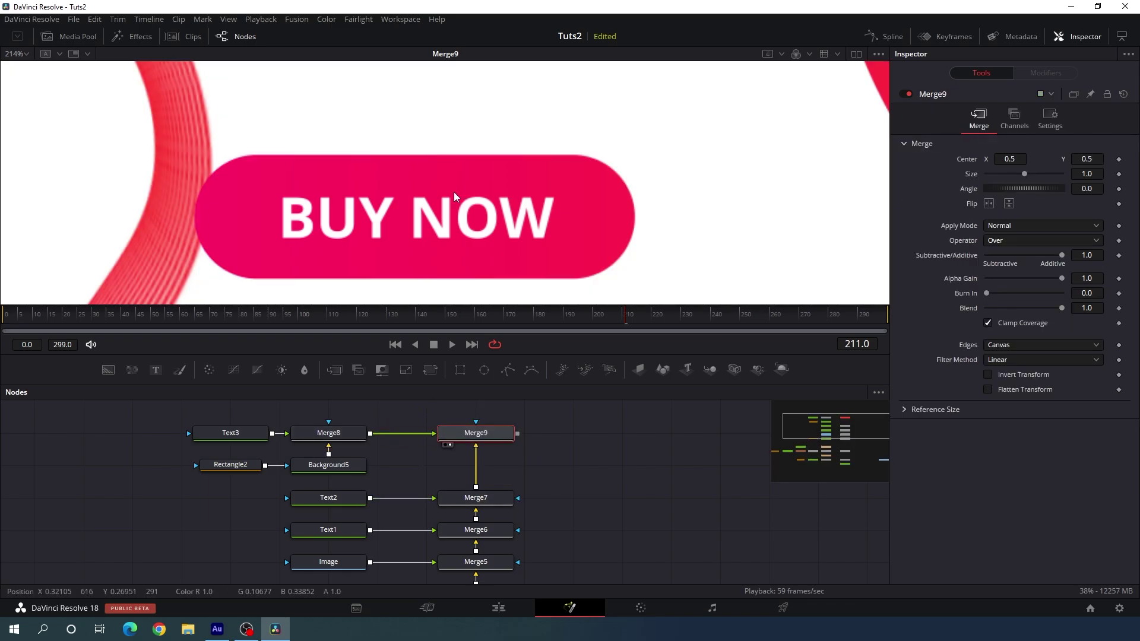
pyautogui.scroll(-5, 453, 191)
pyautogui.moveTo(582, 148); pyautogui.dragTo(525, 197)
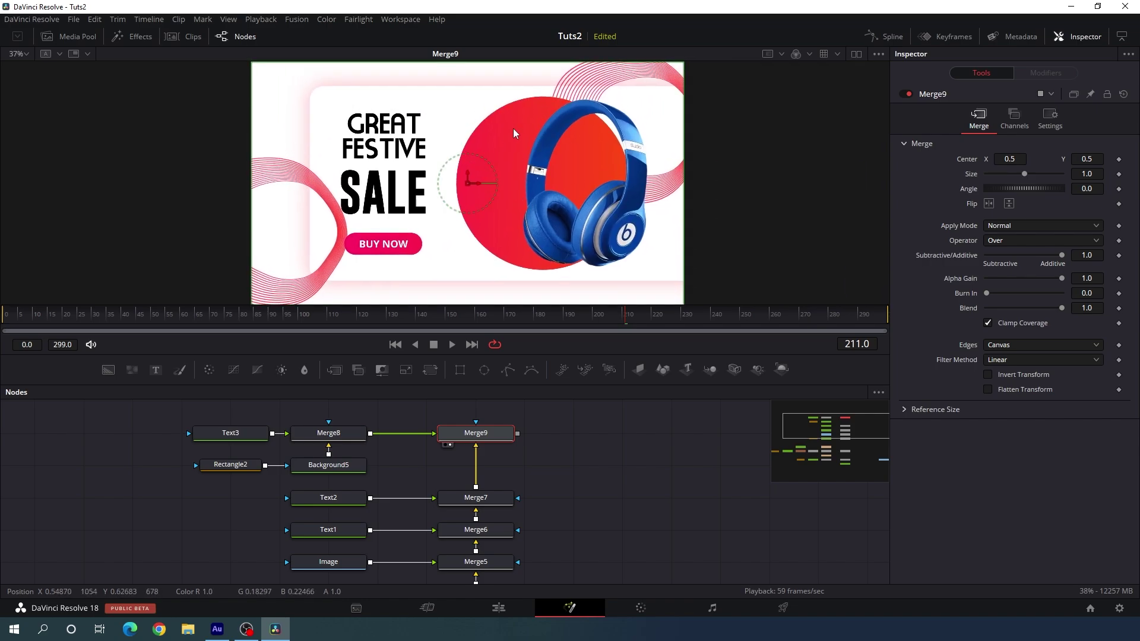
pyautogui.click(564, 428)
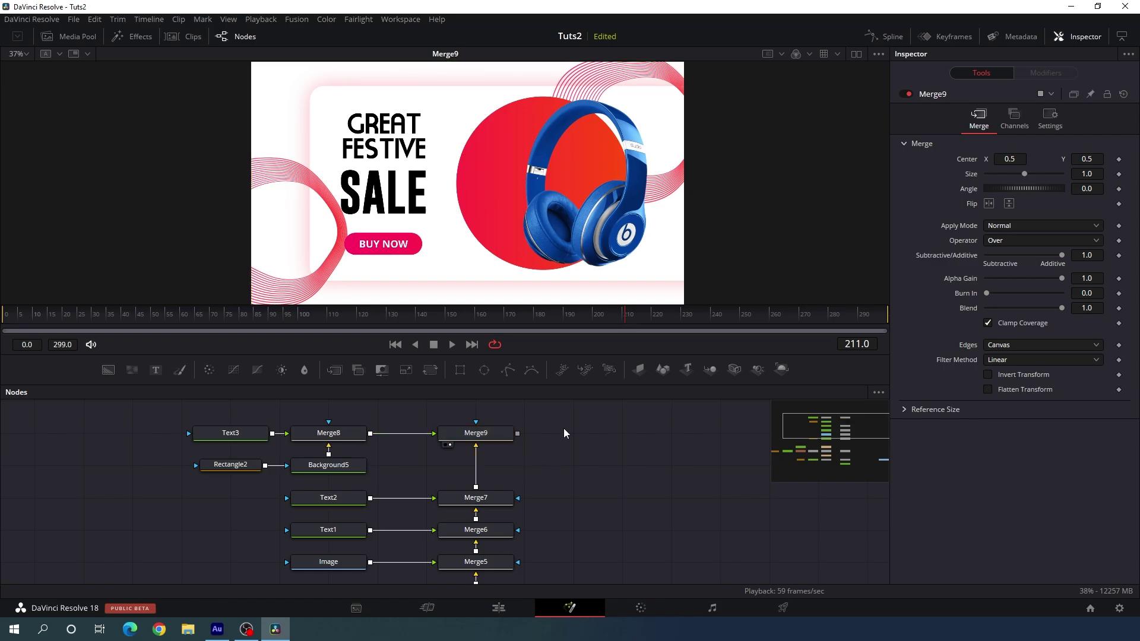
# Add a new Background node above Merge8 in the node graph
pyautogui.scroll(3, 323, 469)
pyautogui.moveTo(108, 370); pyautogui.dragTo(329, 446)
pyautogui.scroll(1, 381, 450)
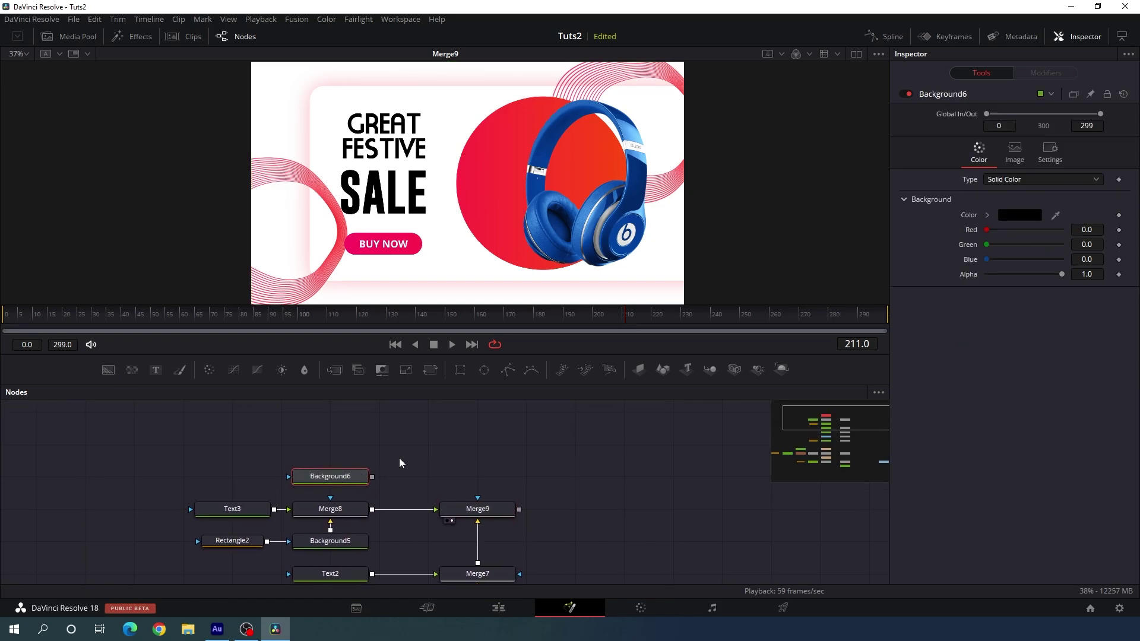
# Mask Background6 with an Ellipse about 0.119 wide and high, centered at about X 0.529, Y 0.720
pyautogui.click(485, 371)
pyautogui.moveTo(330, 446); pyautogui.dragTo(232, 476)
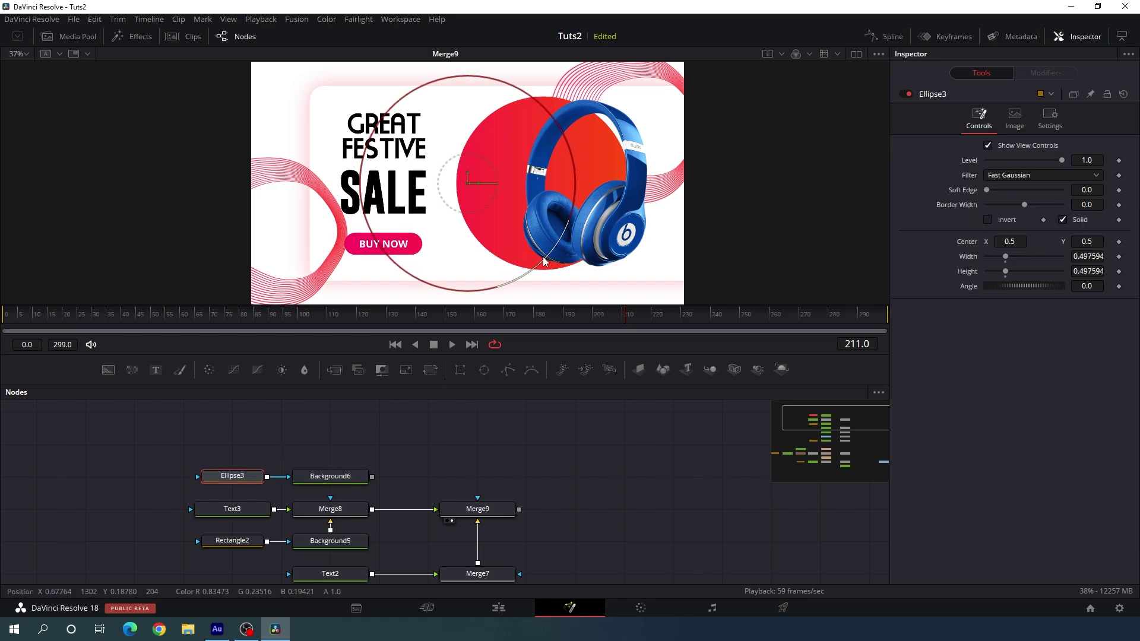
pyautogui.moveTo(544, 261); pyautogui.dragTo(479, 130)
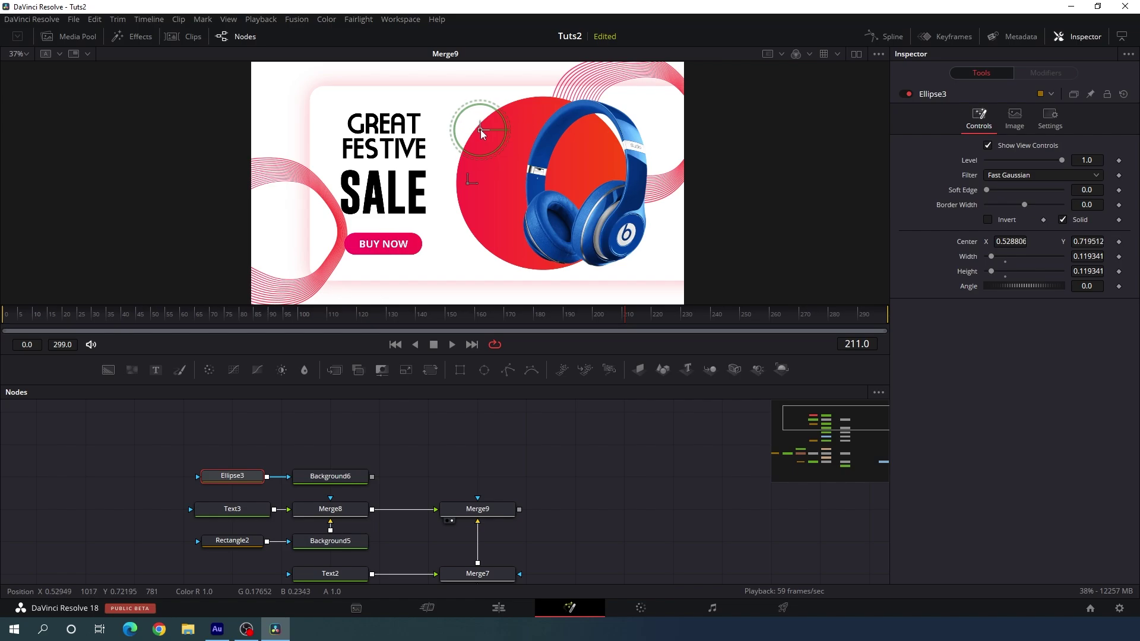
pyautogui.click(416, 458)
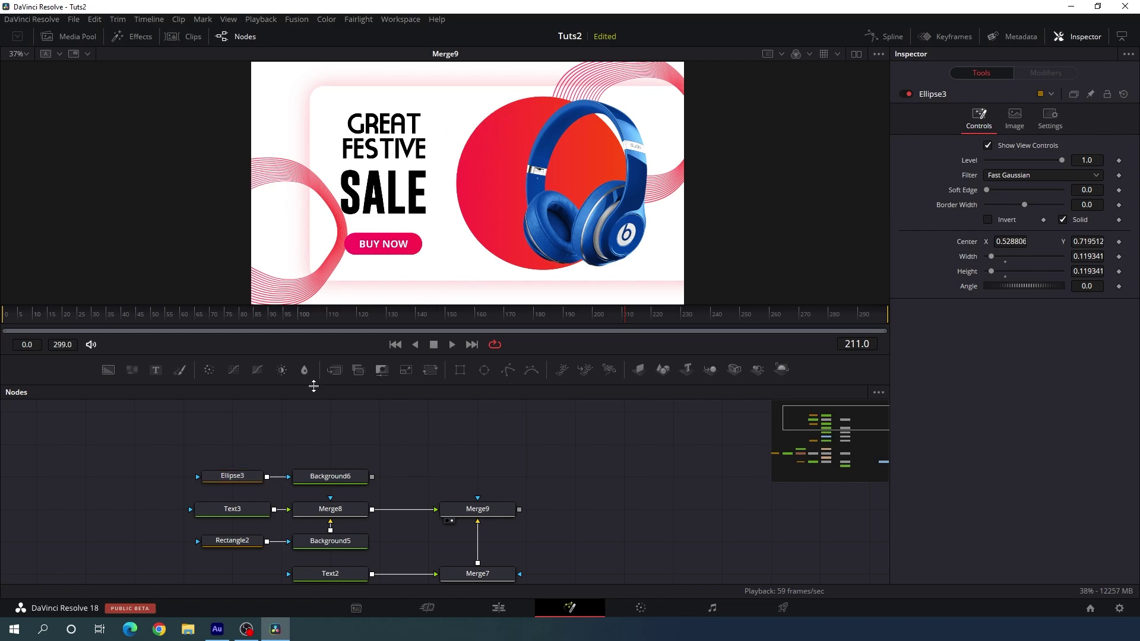
# Add a Text node above Ellipse3, merge it over Background6 in a new Merge node and show that merge in the viewer
pyautogui.moveTo(157, 371); pyautogui.dragTo(371, 477)
pyautogui.moveTo(448, 484); pyautogui.dragTo(353, 470)
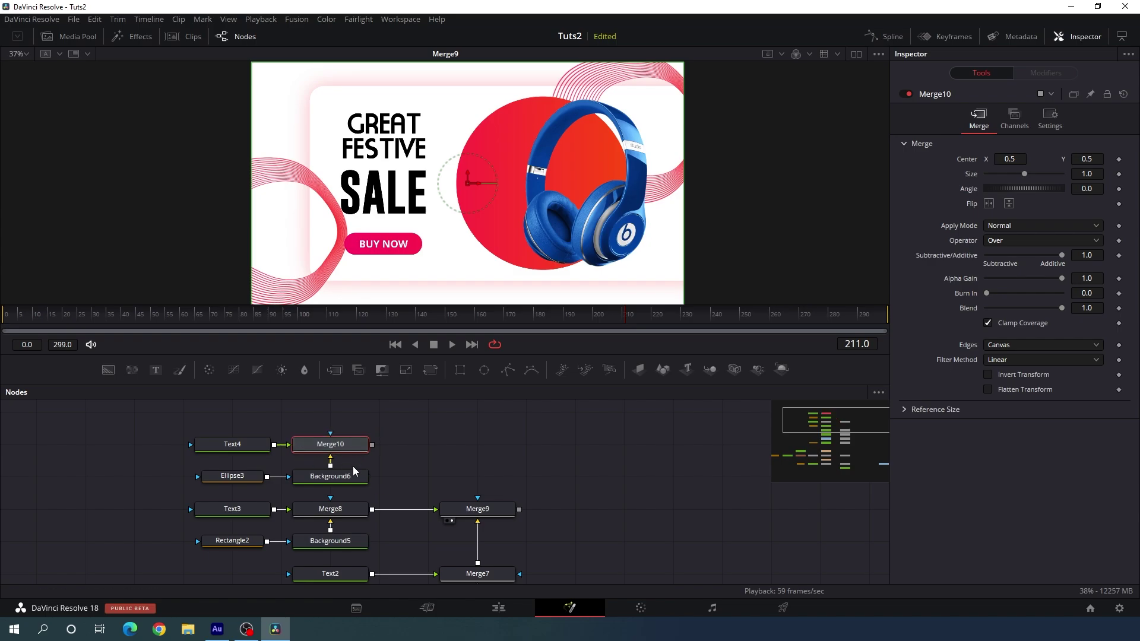
pyautogui.press('1')
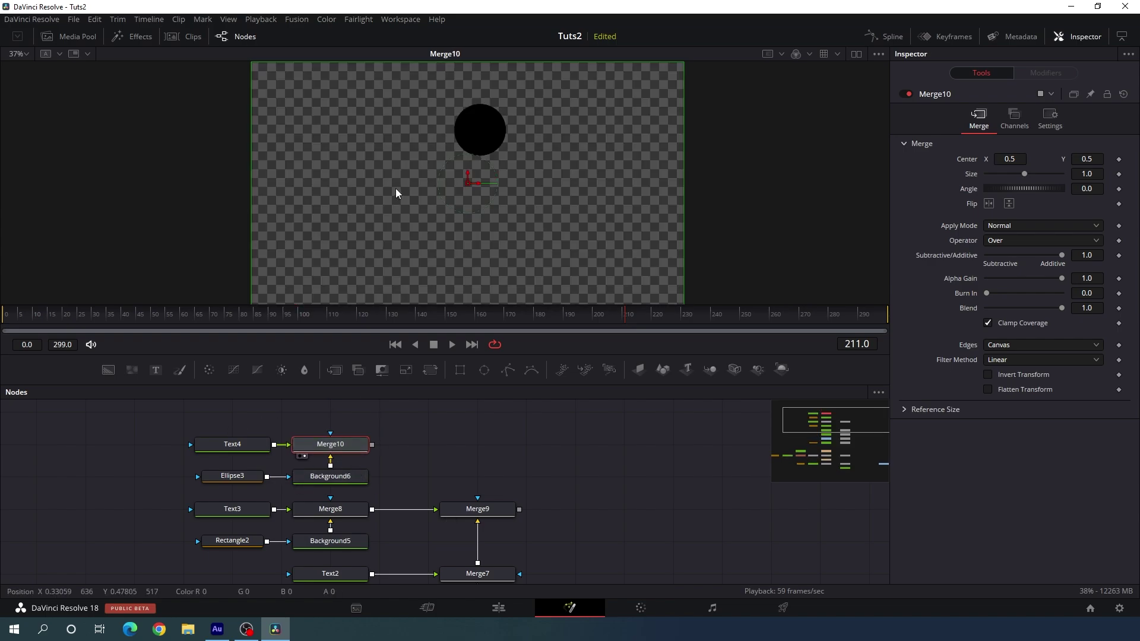
# Enter the text $99 in the Text4 node and center it inside the black circle
pyautogui.click(252, 445)
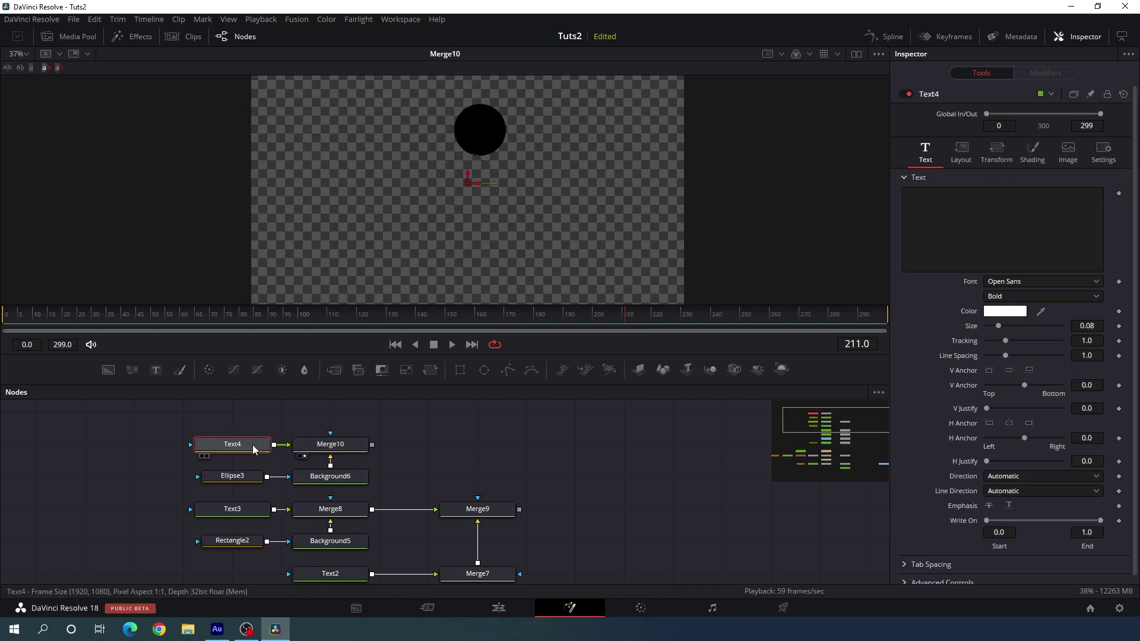
pyautogui.click(957, 248)
pyautogui.write('$99')
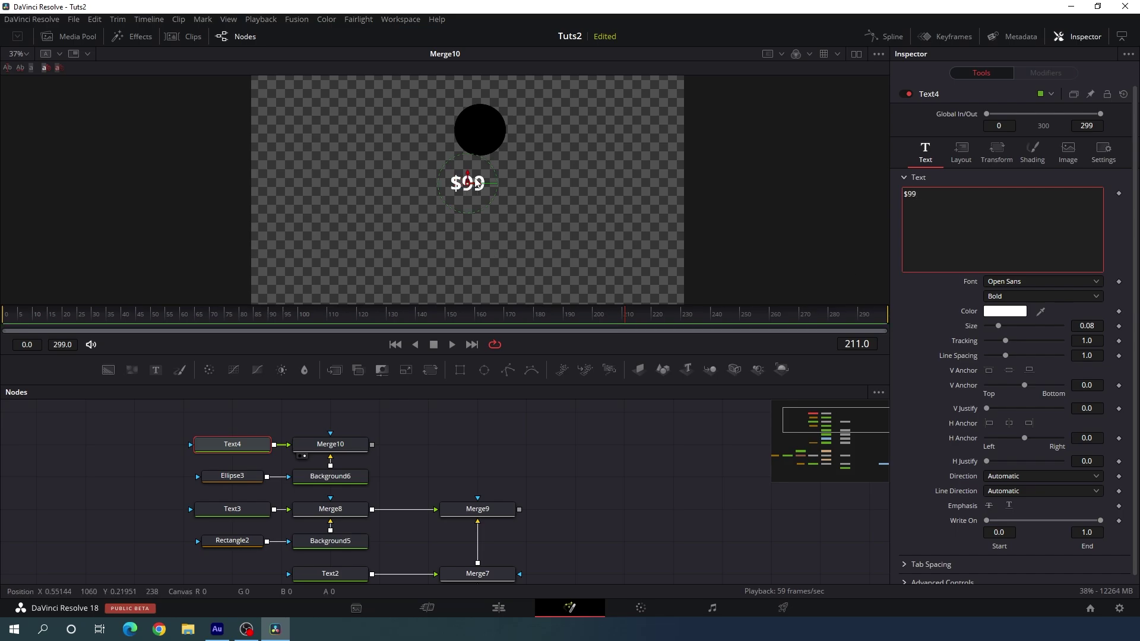
pyautogui.scroll(5, 477, 185)
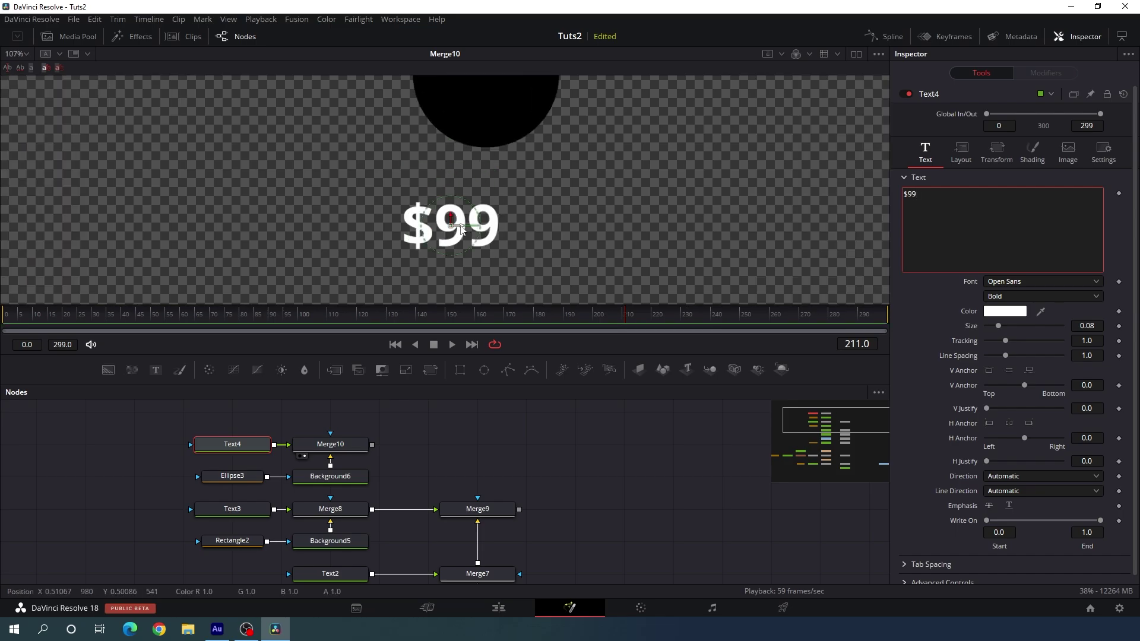
pyautogui.moveTo(462, 223); pyautogui.dragTo(453, 156)
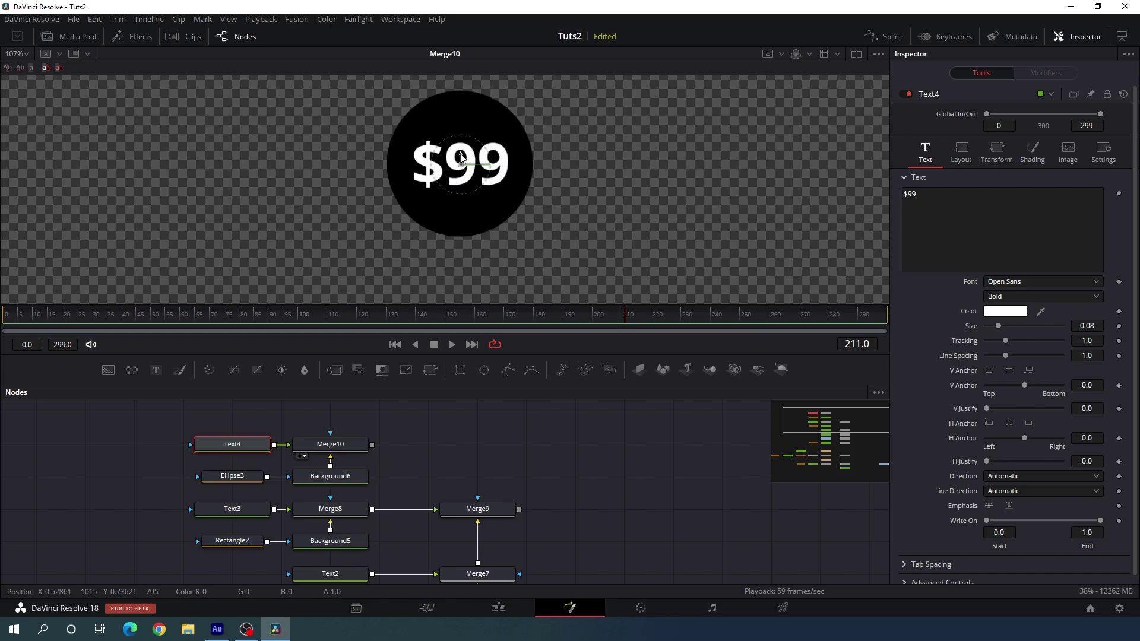
pyautogui.click(398, 448)
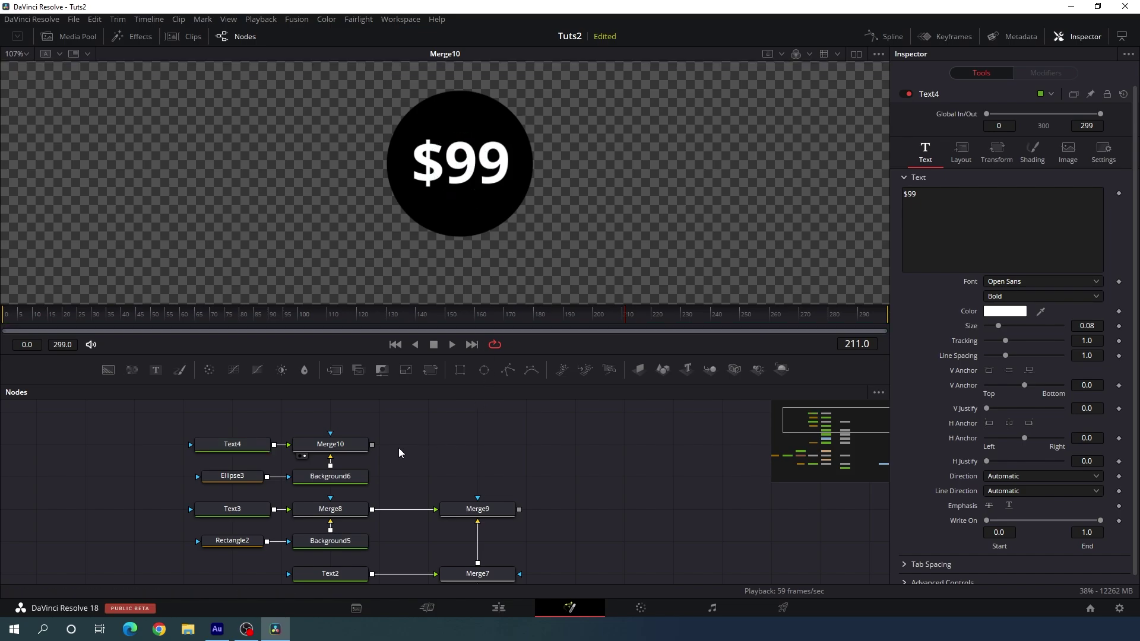
# Merge the $99 badge from Merge10 over Merge9 in a new Merge node and show that merge fitted to the viewer
pyautogui.moveTo(373, 445); pyautogui.dragTo(520, 511)
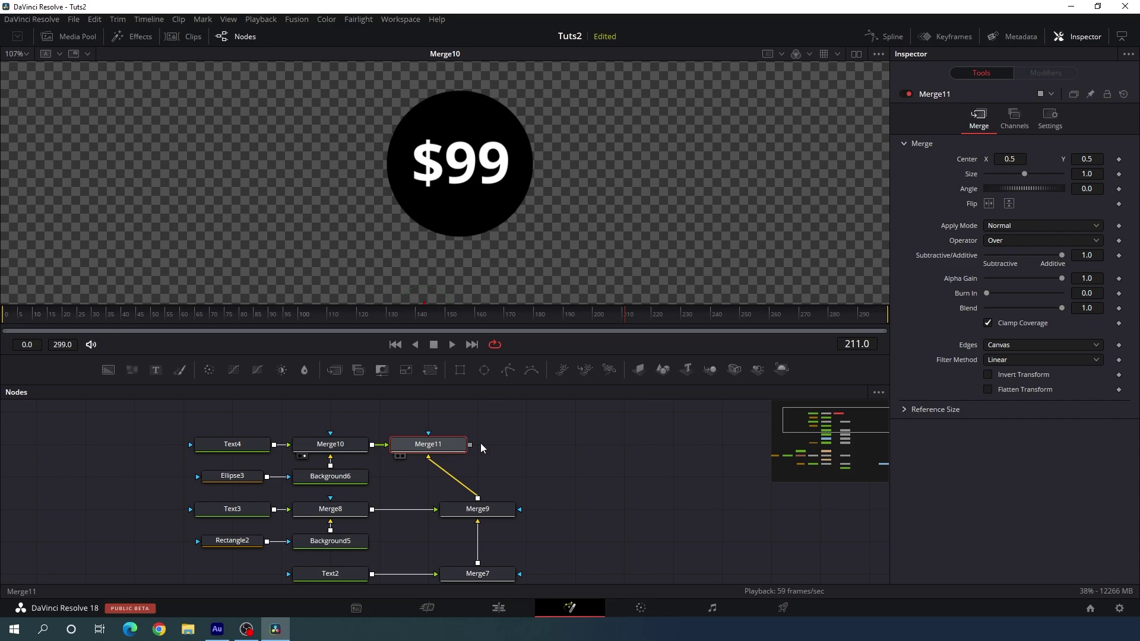
pyautogui.moveTo(451, 445); pyautogui.dragTo(526, 202)
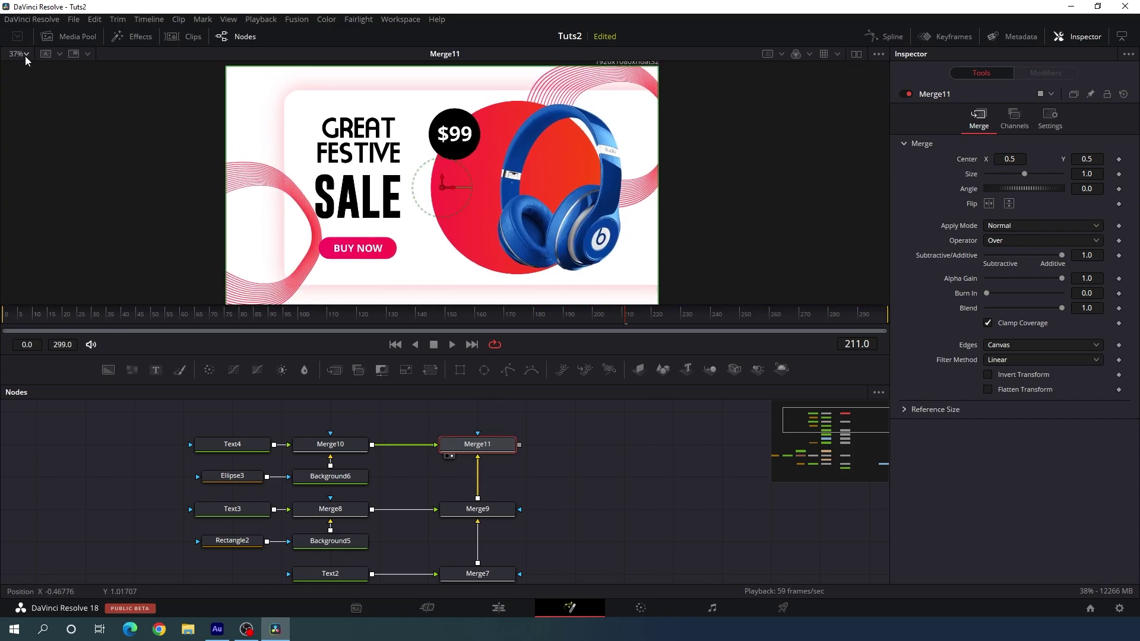
pyautogui.click(25, 56)
pyautogui.click(29, 71)
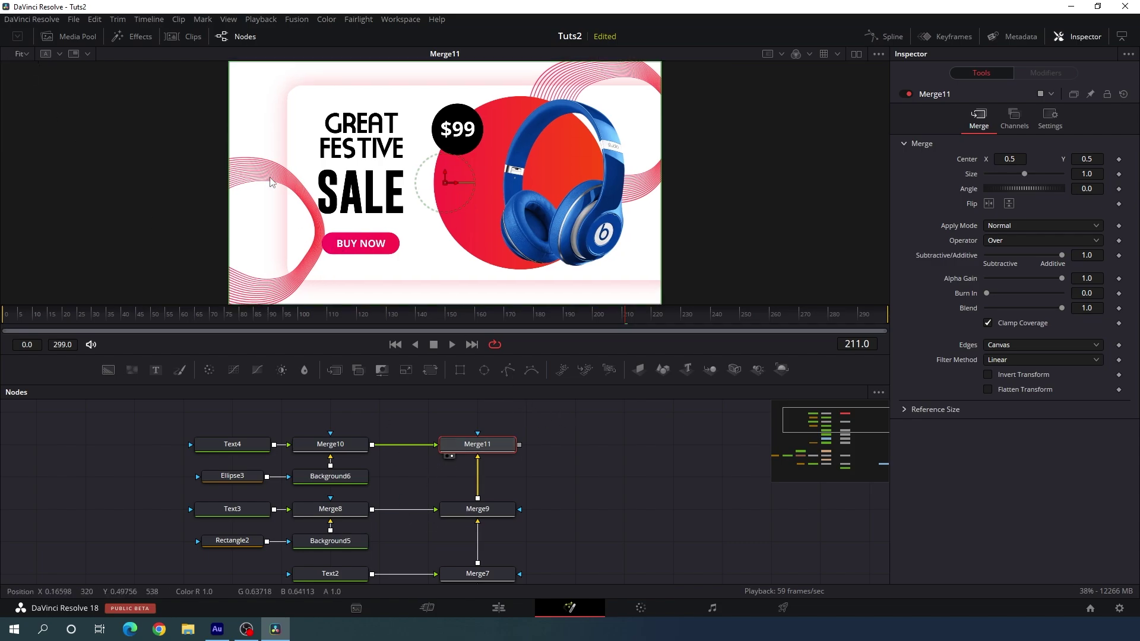
# Reposition the ring graphic beside the sale text with Transform1, centering it at about X 0.054, Y 0.395
pyautogui.scroll(-5, 453, 446)
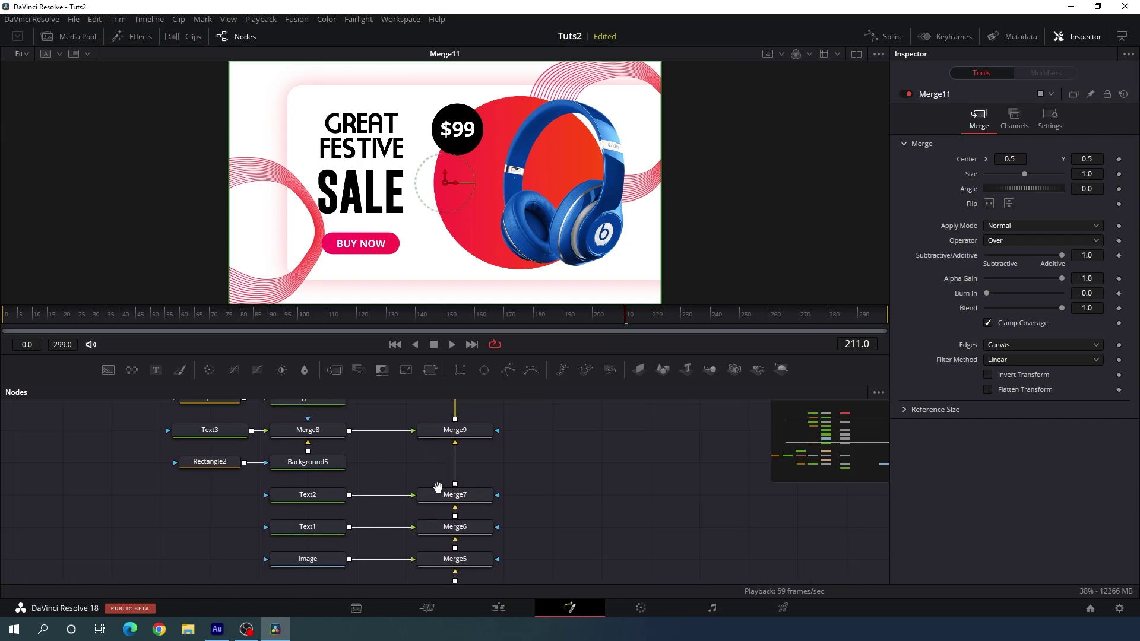
pyautogui.scroll(-2, 440, 512)
pyautogui.click(305, 481)
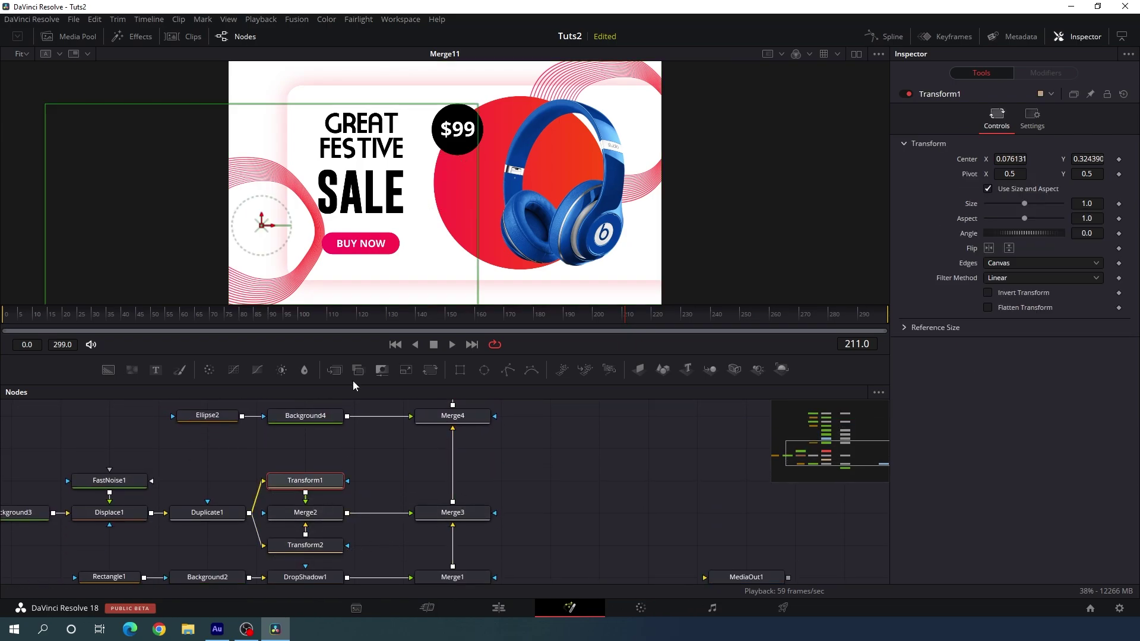
pyautogui.moveTo(260, 224); pyautogui.dragTo(266, 214)
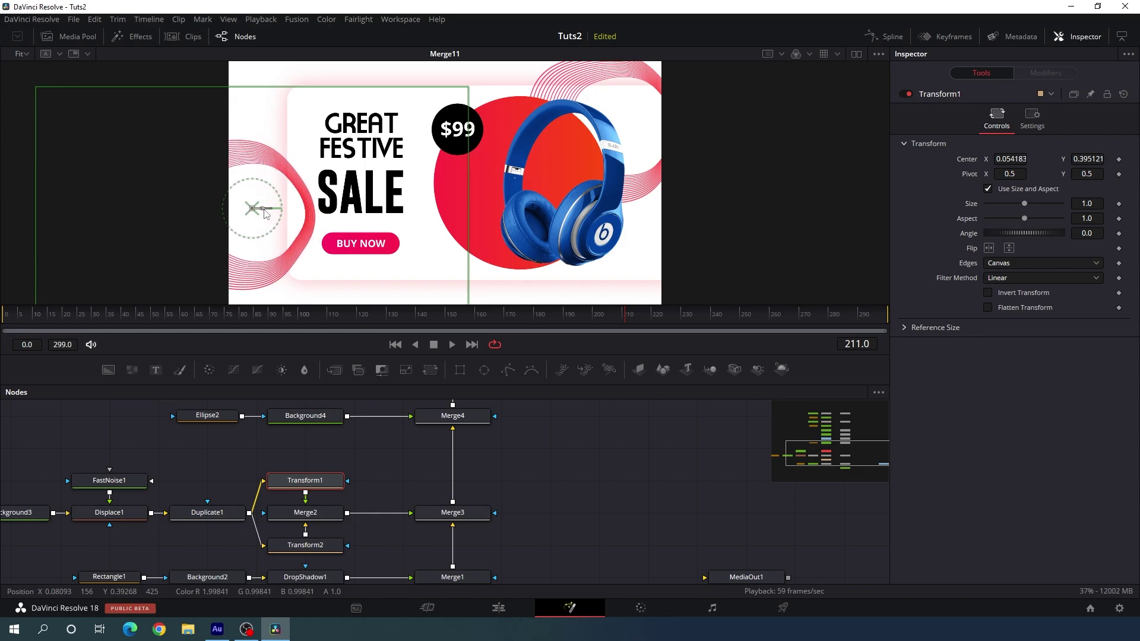
pyautogui.click(588, 461)
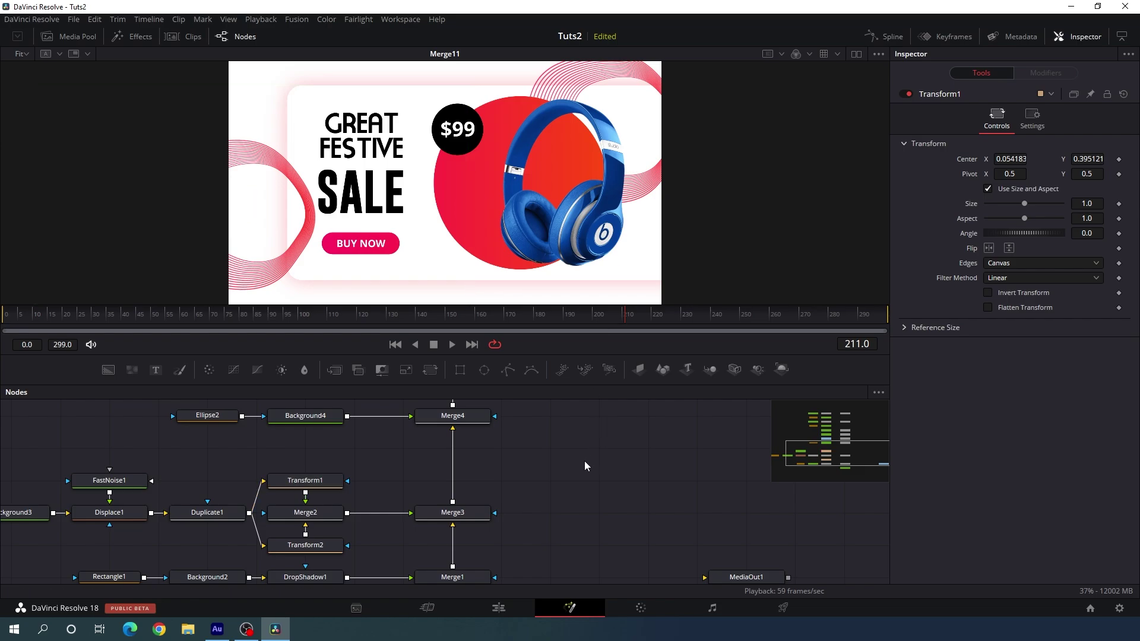
# Reposition the ring graphic behind the headphones with Transform2, centering it at about X 0.933, Y 0.705
pyautogui.click(320, 544)
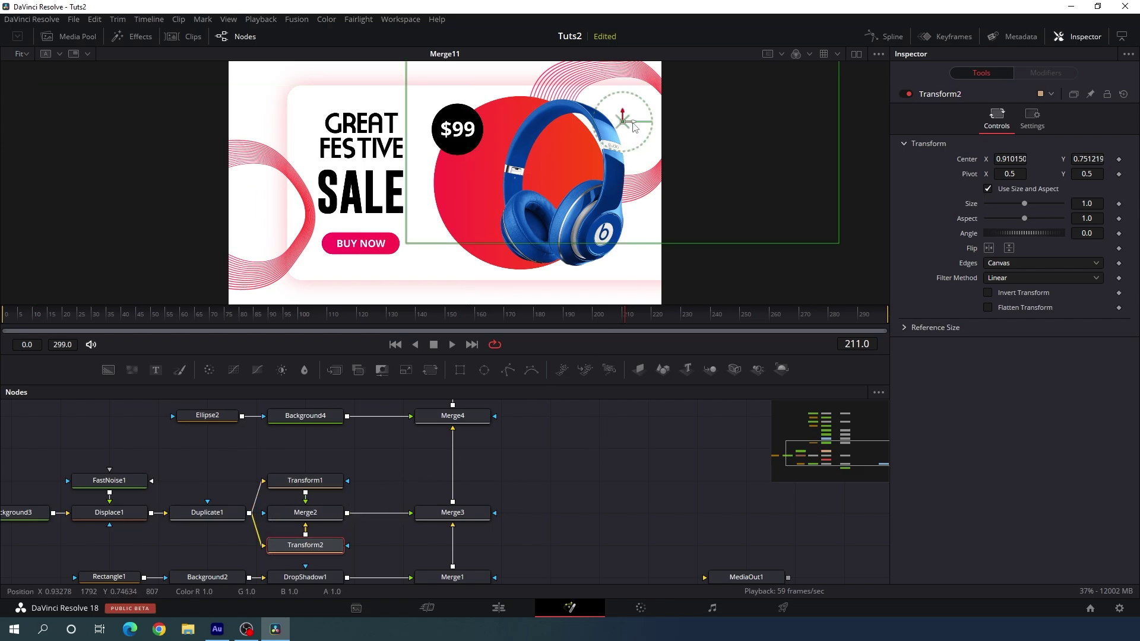
pyautogui.moveTo(622, 121)
pyautogui.mouseDown()
pyautogui.moveTo(634, 119)
pyautogui.moveTo(633, 129)
pyautogui.mouseUp()
pyautogui.click(653, 504)
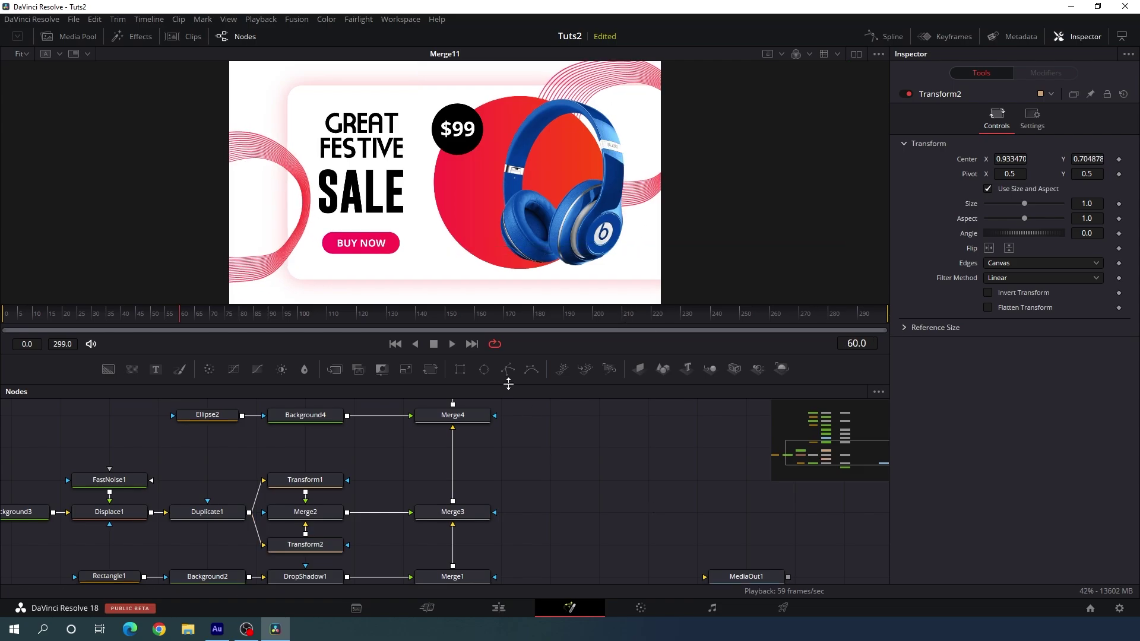
# Enlarge the node graph area and move the main merge chain with Background1 toward MediaOut1, leaving space after the input nodes
pyautogui.moveTo(507, 383); pyautogui.dragTo(519, 247)
pyautogui.scroll(-2, 565, 381)
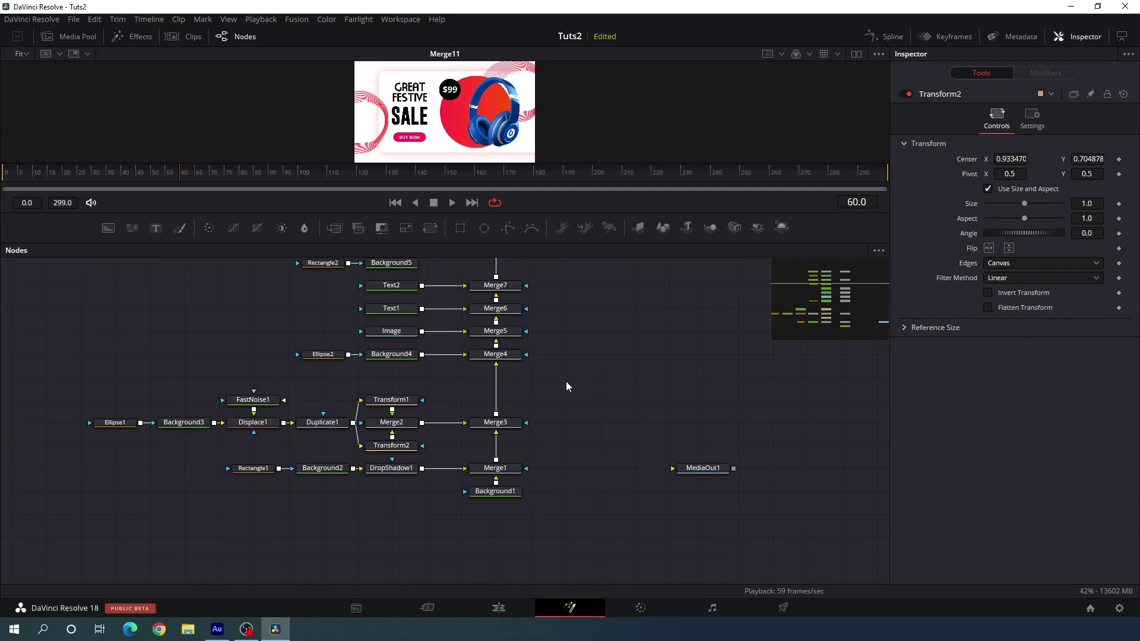
pyautogui.scroll(4, 567, 381)
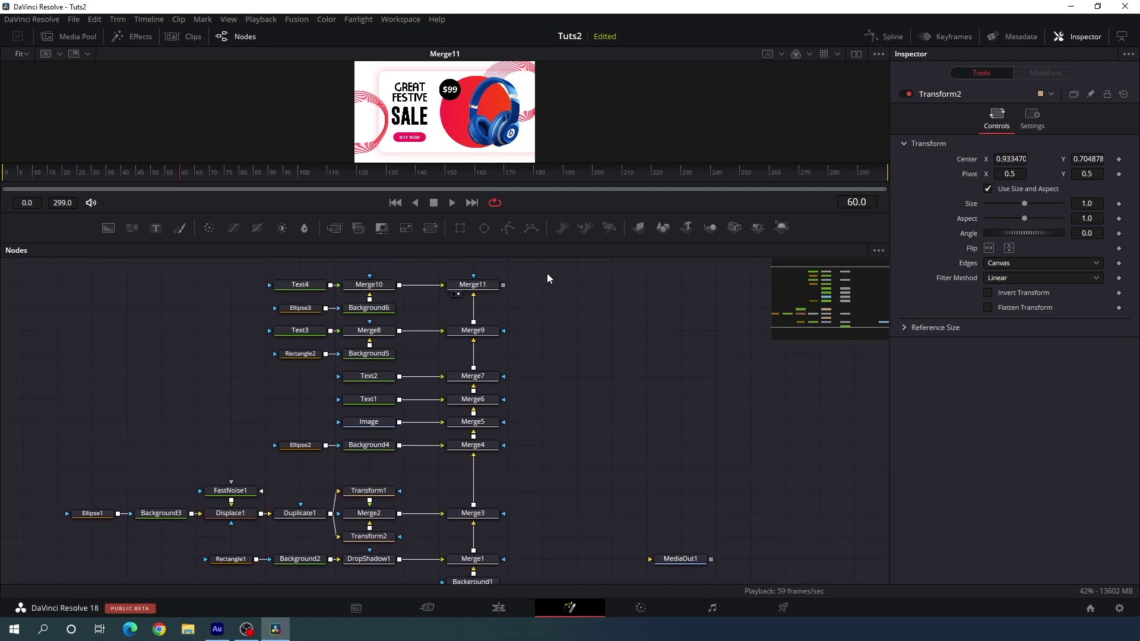
pyautogui.moveTo(547, 274); pyautogui.dragTo(468, 581)
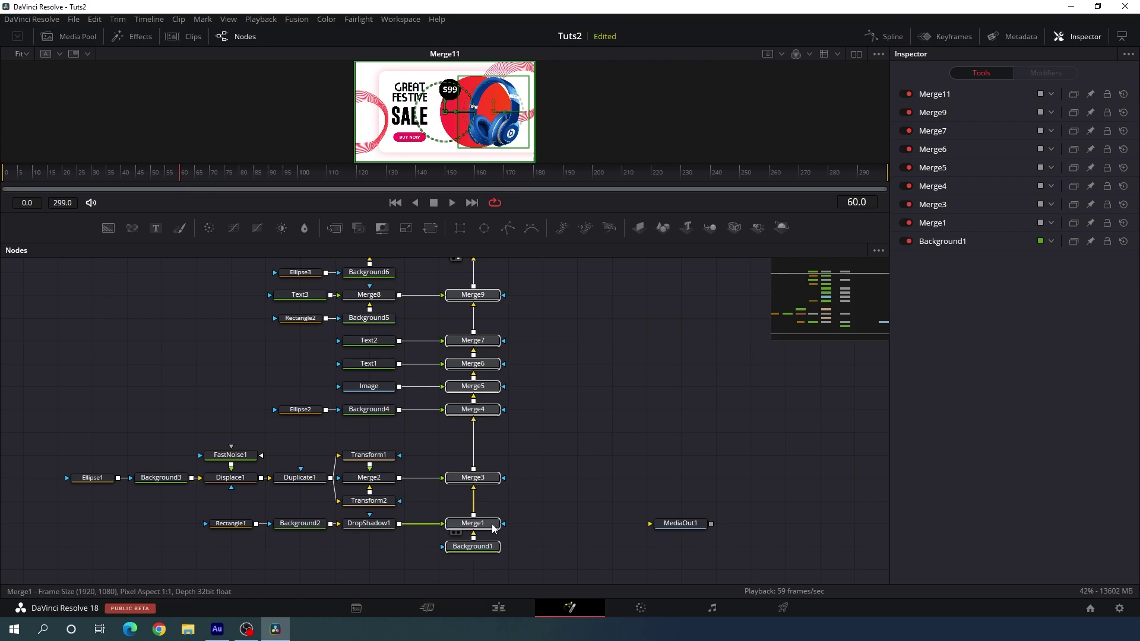
pyautogui.moveTo(492, 525); pyautogui.dragTo(576, 531)
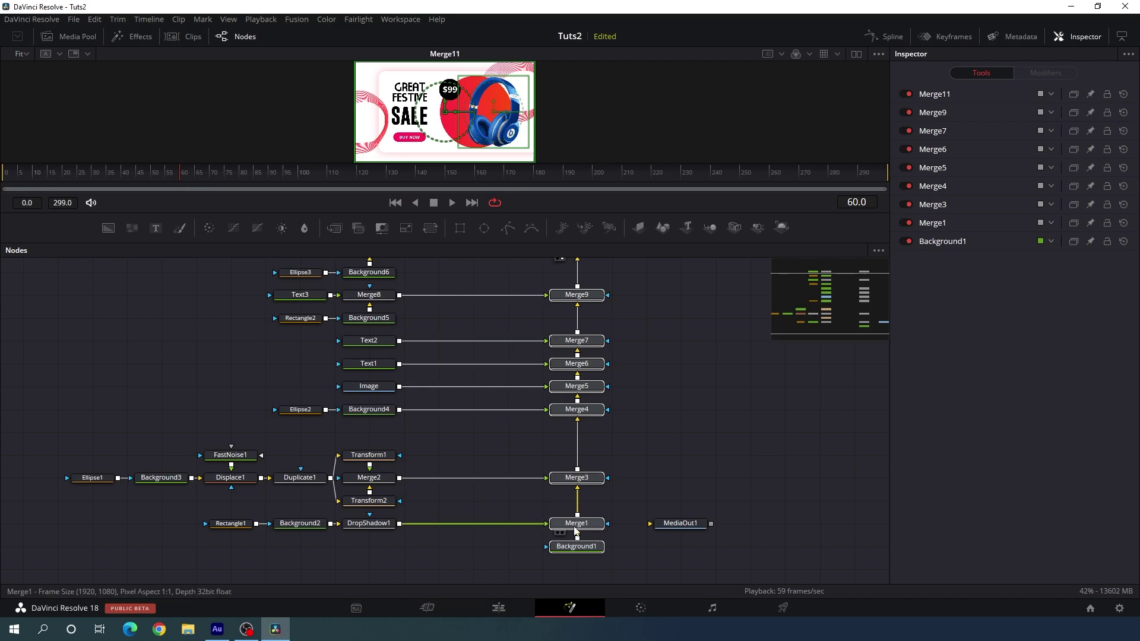
pyautogui.hotkey('ctrl', 'z')
pyautogui.click(567, 528)
pyautogui.click(583, 500)
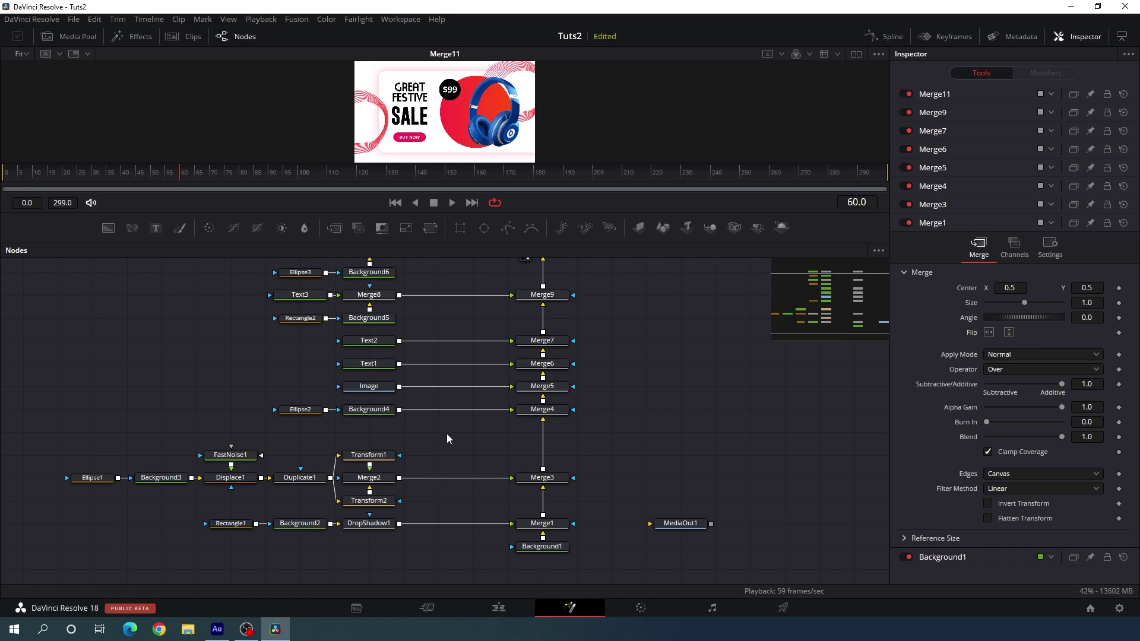
# Show Background4 in the viewer and insert a Transform node between Background4 and Merge4
pyautogui.scroll(3, 447, 439)
pyautogui.scroll(-2, 407, 418)
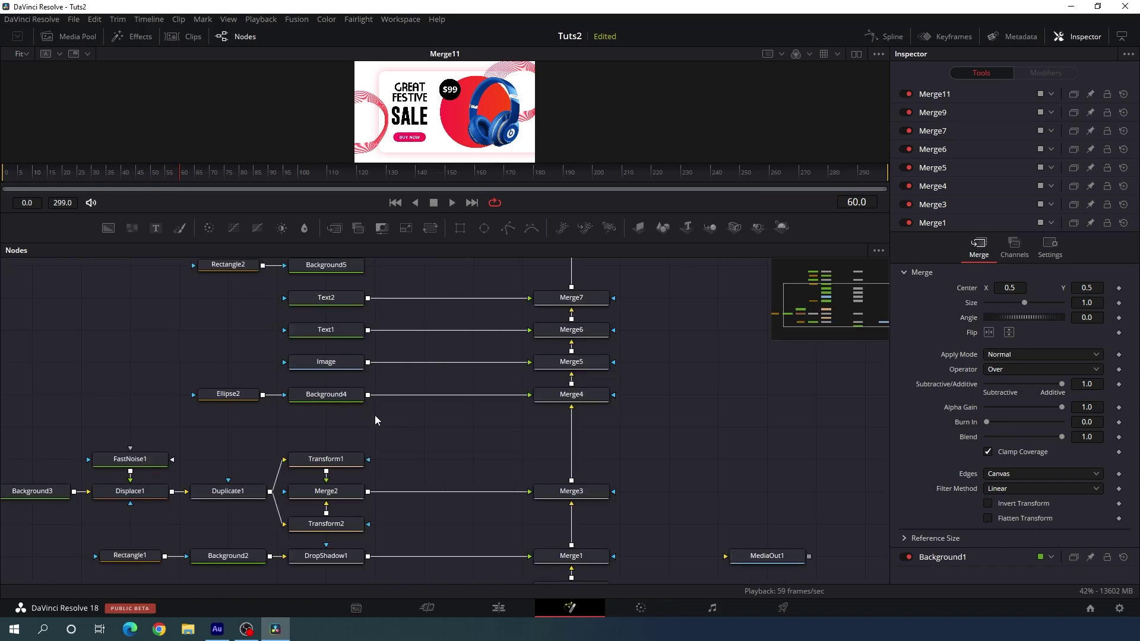
pyautogui.moveTo(326, 395); pyautogui.dragTo(382, 109)
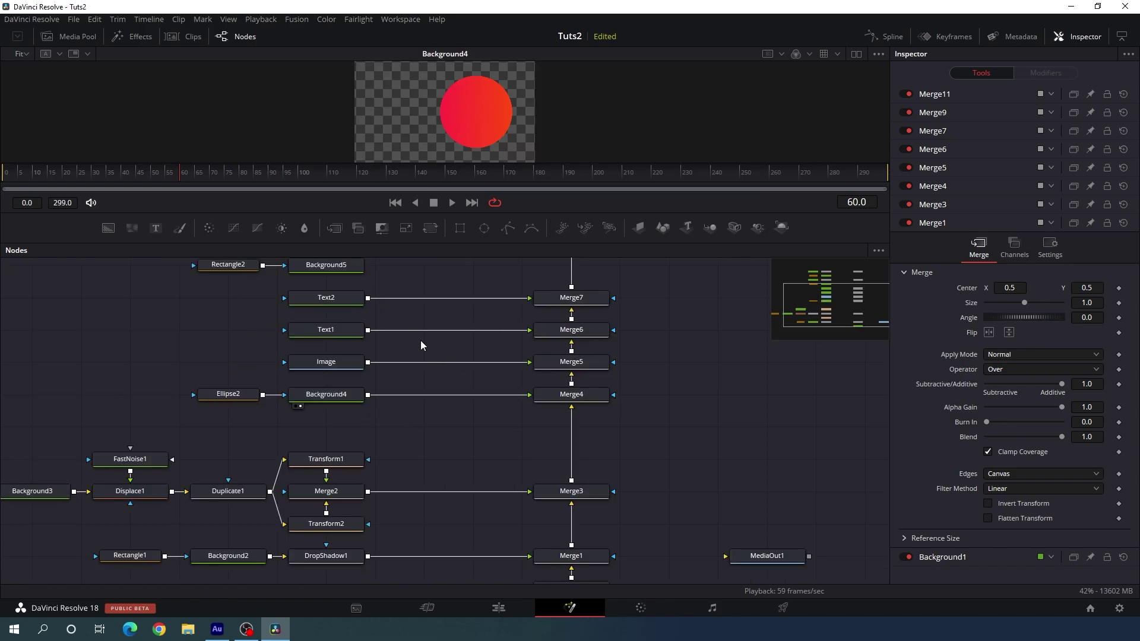
pyautogui.click(342, 396)
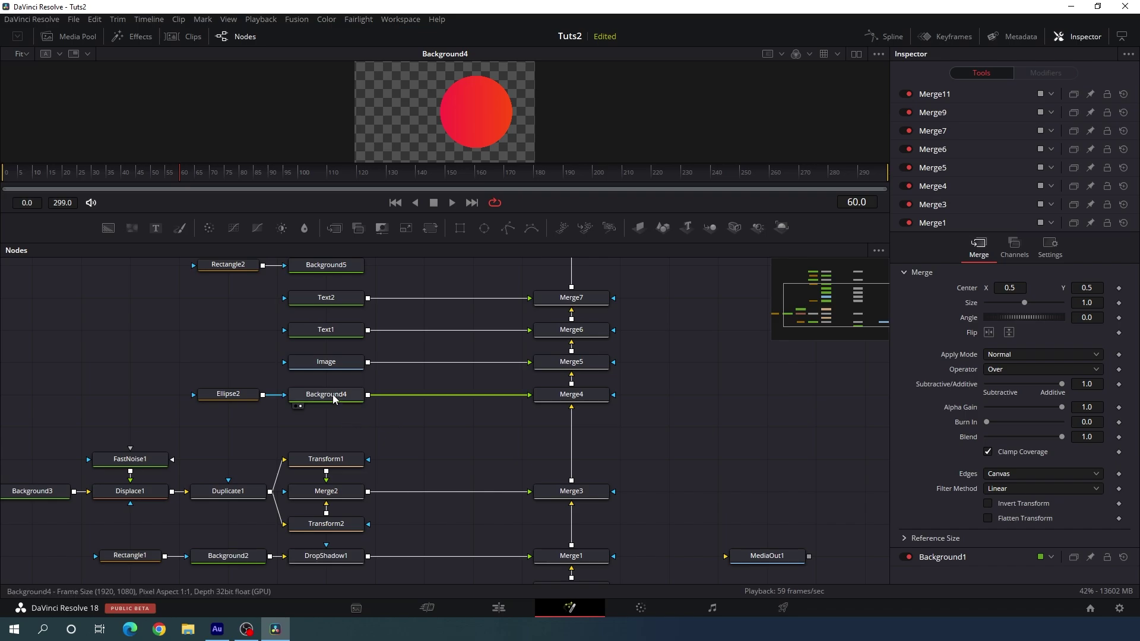
pyautogui.click(430, 228)
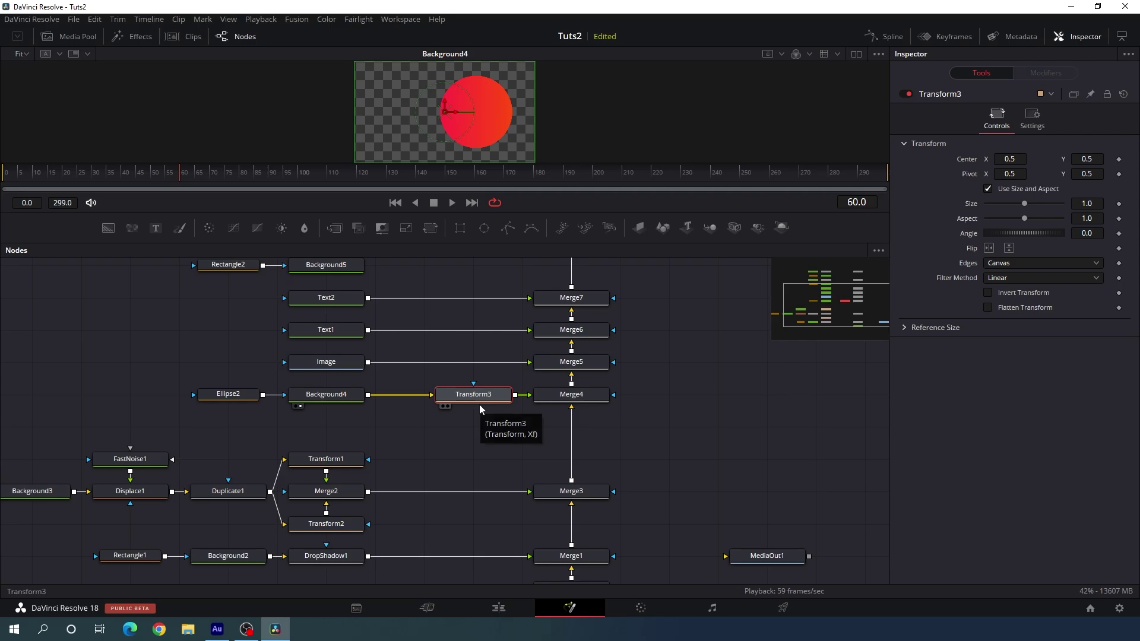
# Rename the new Transform node after Background4 as Ani
pyautogui.press('F2')
pyautogui.press('BackSpace')
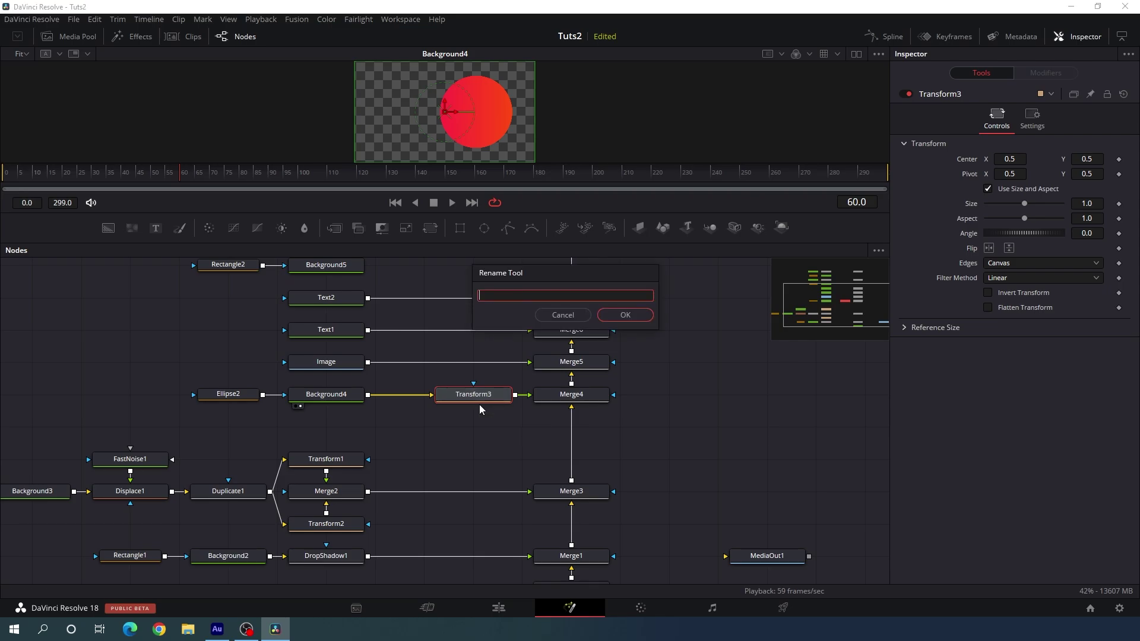
pyautogui.write('Ani')
pyautogui.click(625, 316)
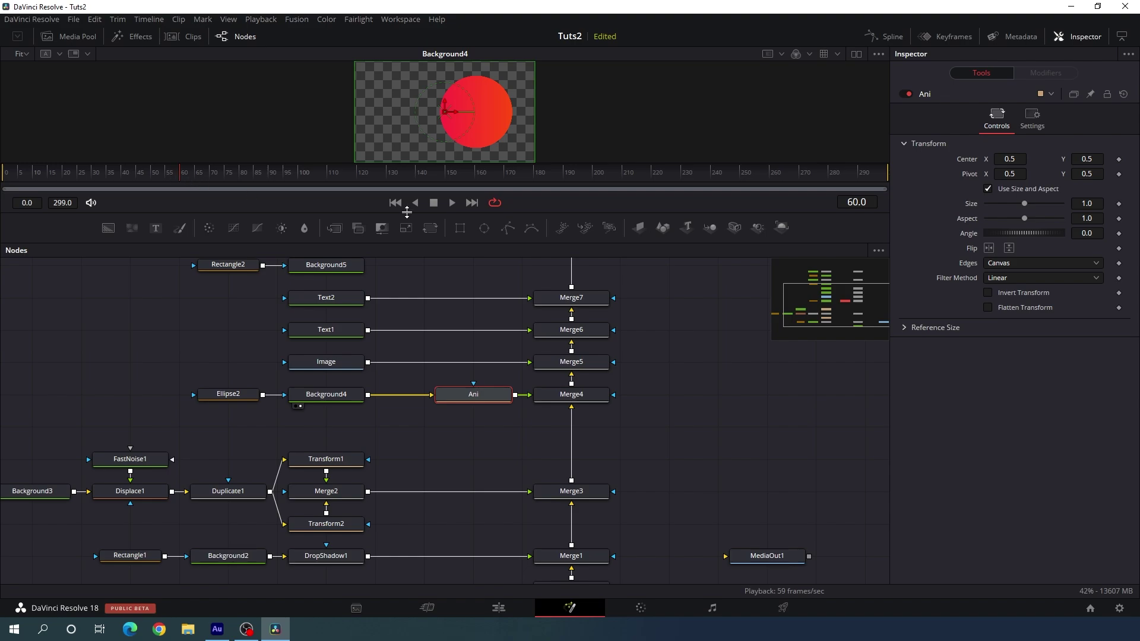
# Animate Ani's Center from frame 60, and at frame 0 set Center Y to -1 so the circle starts below the frame
pyautogui.rightClick(964, 159)
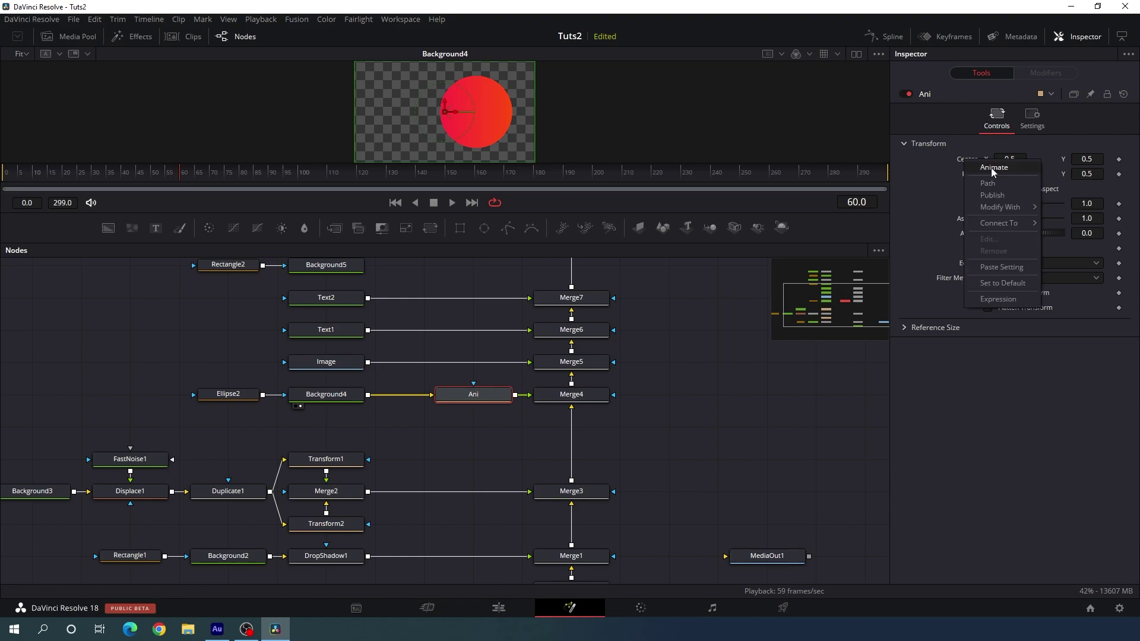
pyautogui.click(991, 167)
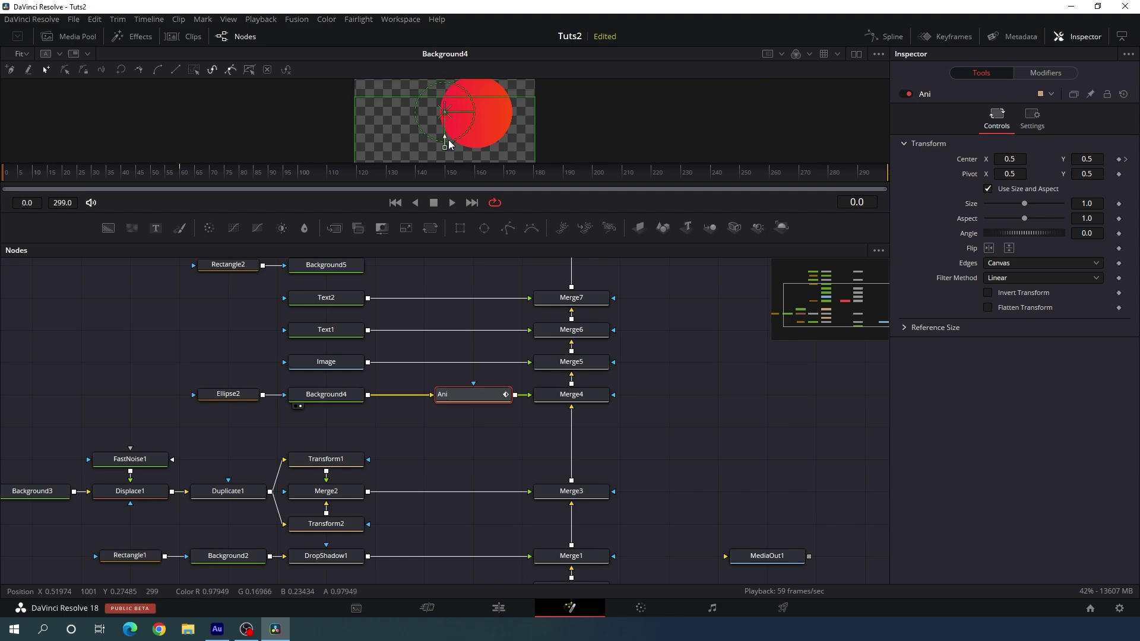
pyautogui.scroll(-5, 457, 139)
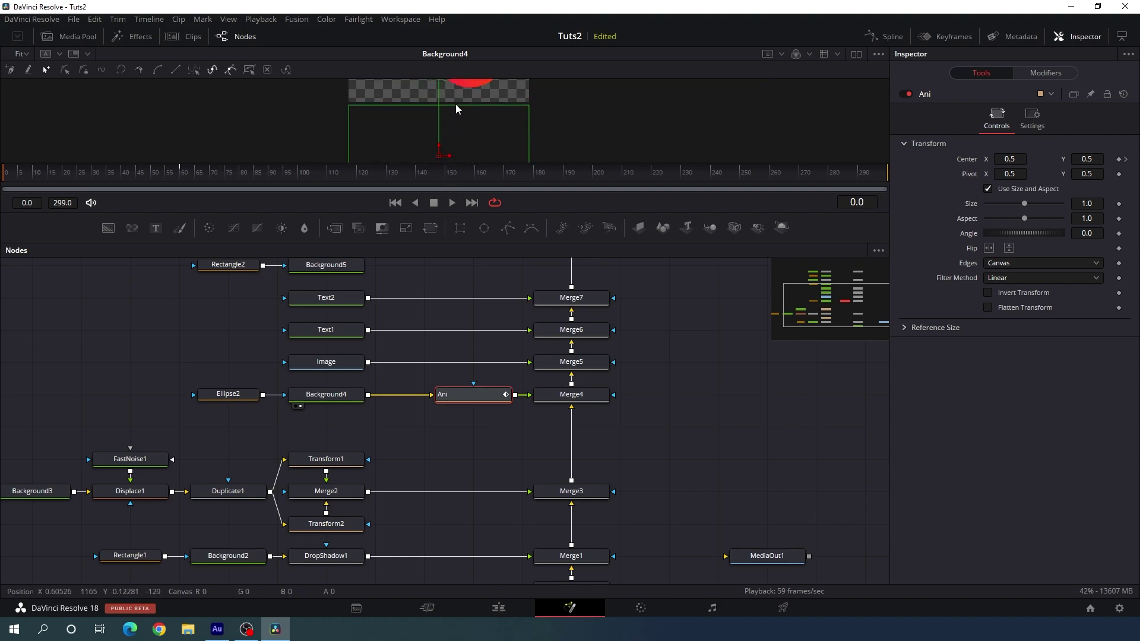
pyautogui.scroll(3, 441, 155)
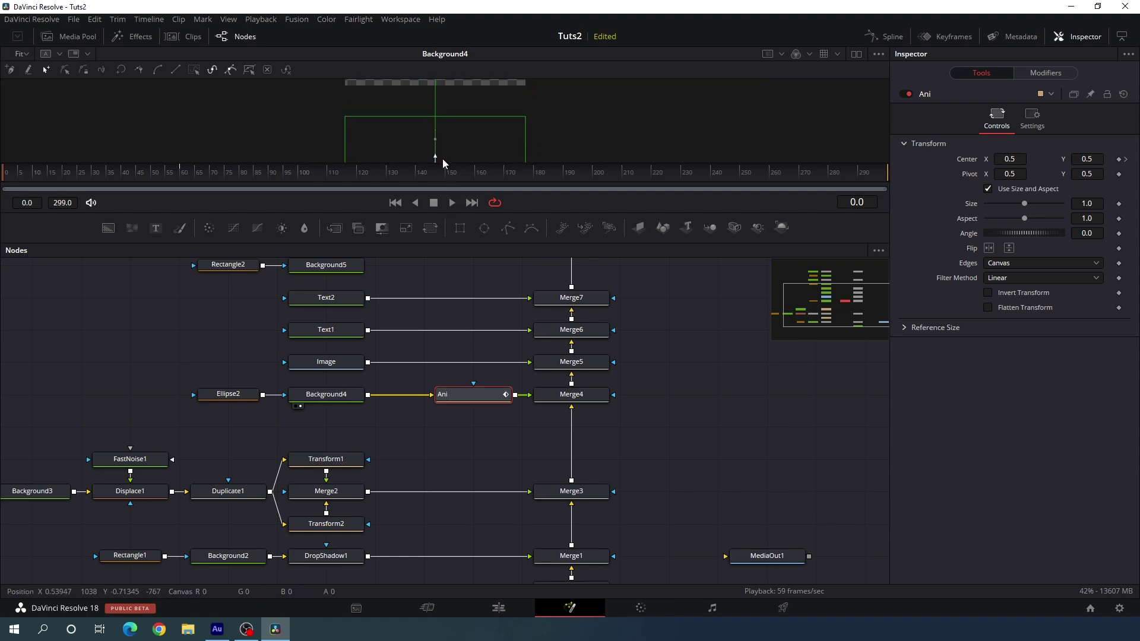
pyautogui.click(1092, 159)
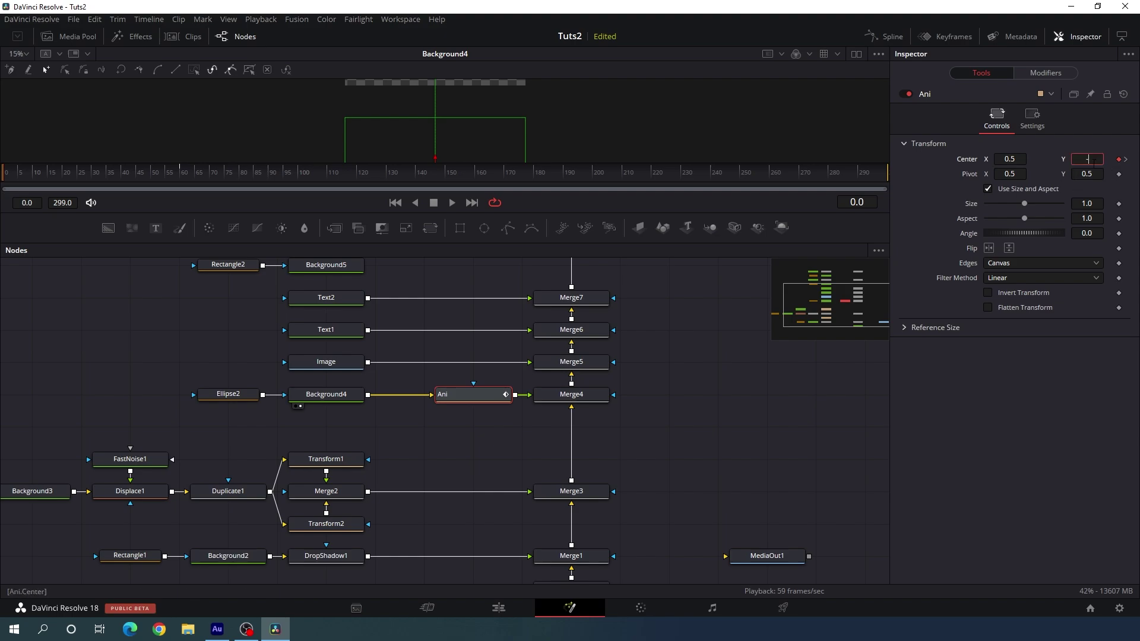
pyautogui.write('-1')
pyautogui.press('Tab')
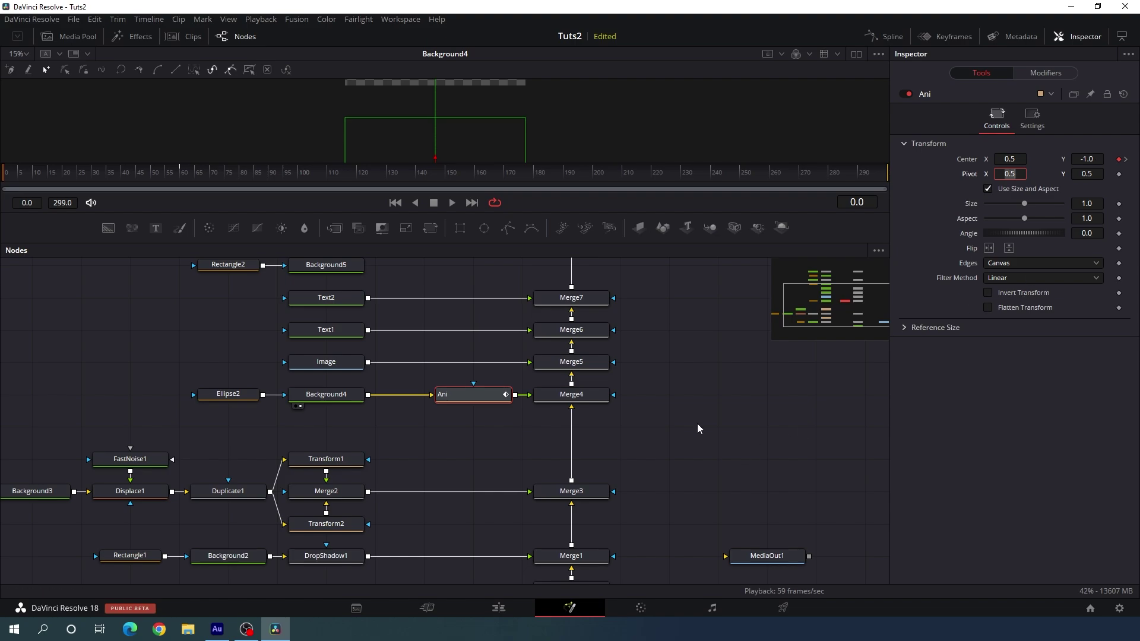
# Show Merge11 fitted in an enlarged viewer and set a hold keyframe for Ani's Center at frame 220
pyautogui.scroll(5, 662, 399)
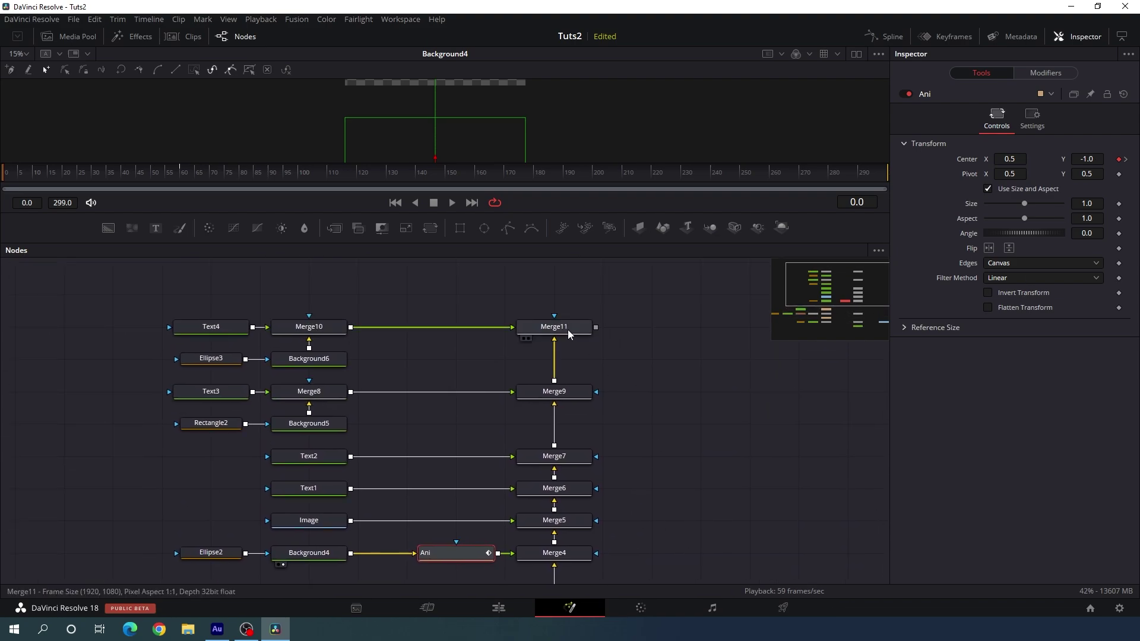
pyautogui.moveTo(568, 330); pyautogui.dragTo(582, 83)
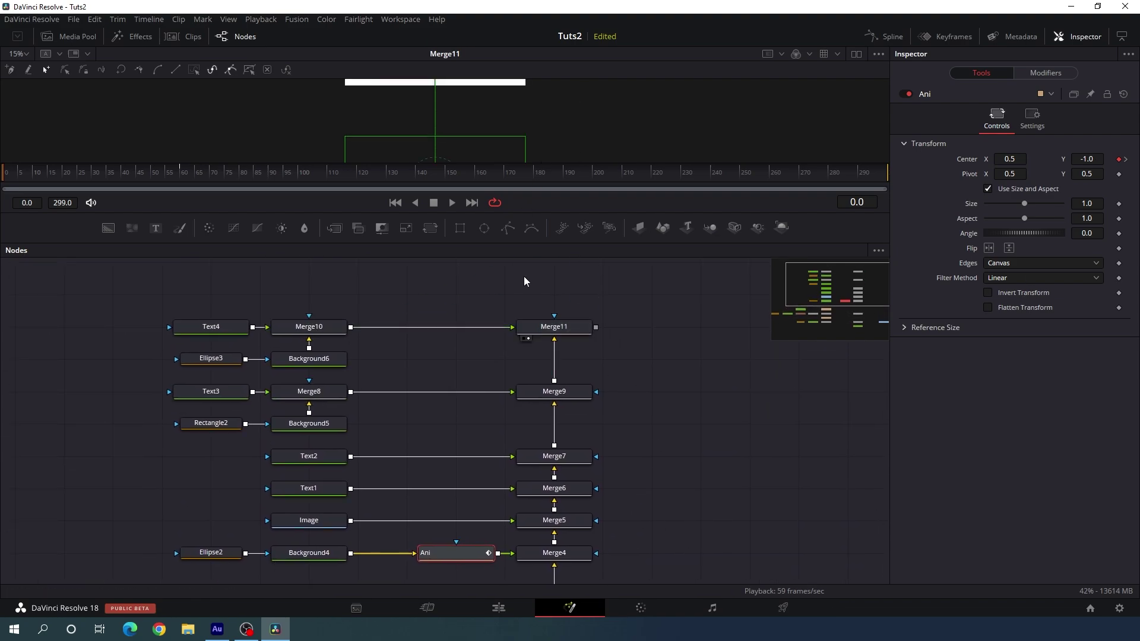
pyautogui.moveTo(222, 189); pyautogui.dragTo(658, 189)
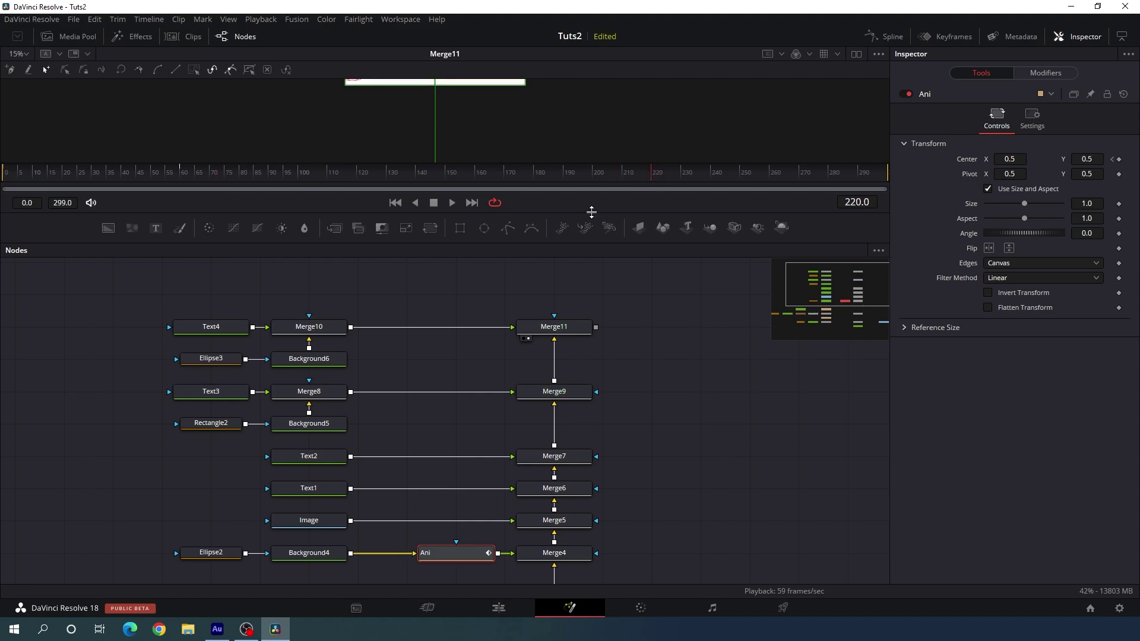
pyautogui.moveTo(592, 211); pyautogui.dragTo(591, 278)
pyautogui.click(22, 54)
pyautogui.click(18, 70)
pyautogui.scroll(-5, 670, 388)
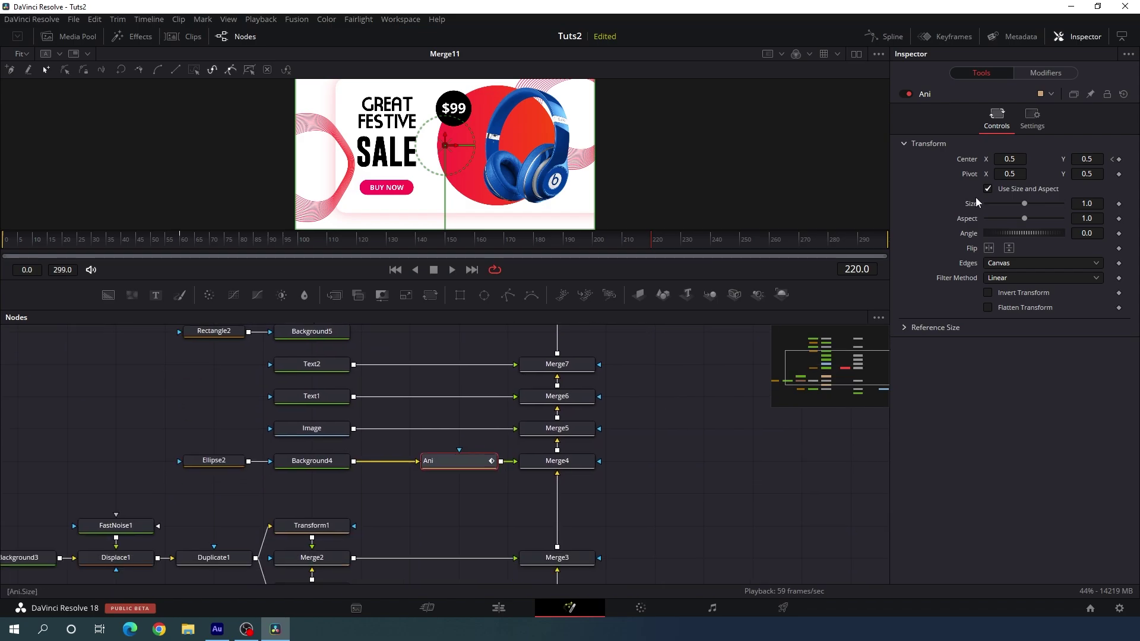
pyautogui.rightClick(972, 159)
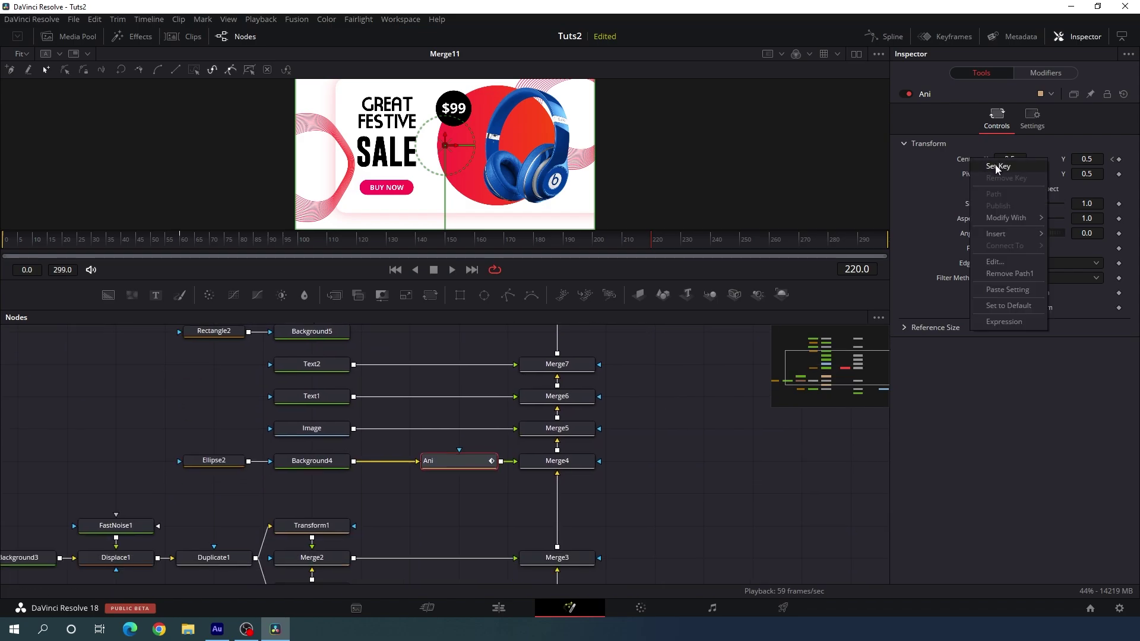
pyautogui.click(997, 167)
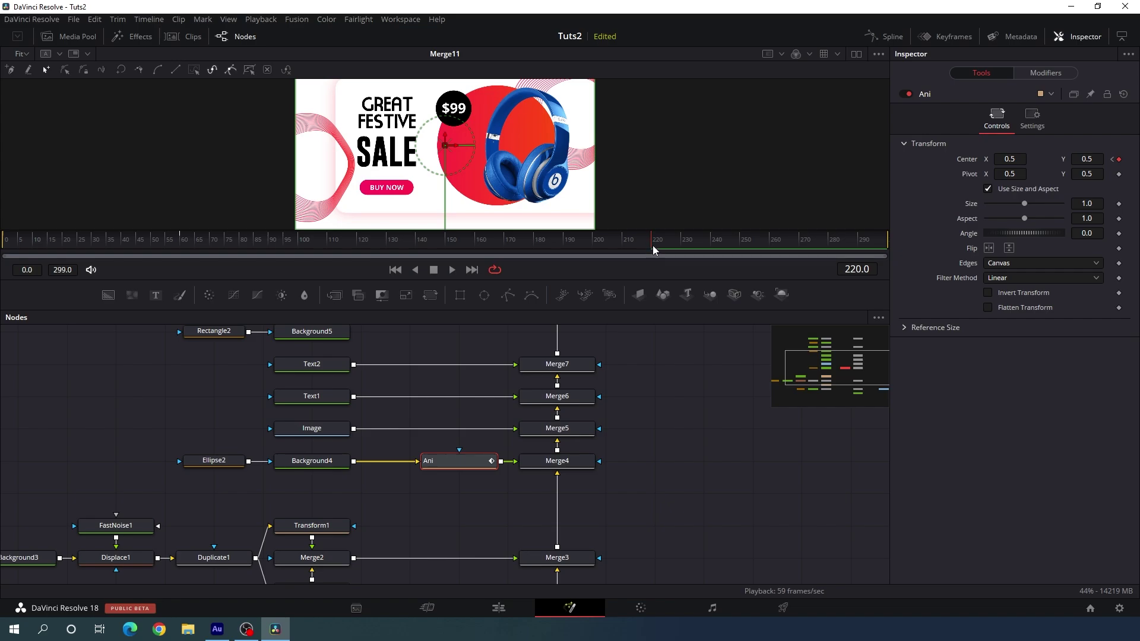
# At frame 280, set Ani's Center Y to 2 so the circle exits above the frame
pyautogui.moveTo(654, 248); pyautogui.dragTo(831, 249)
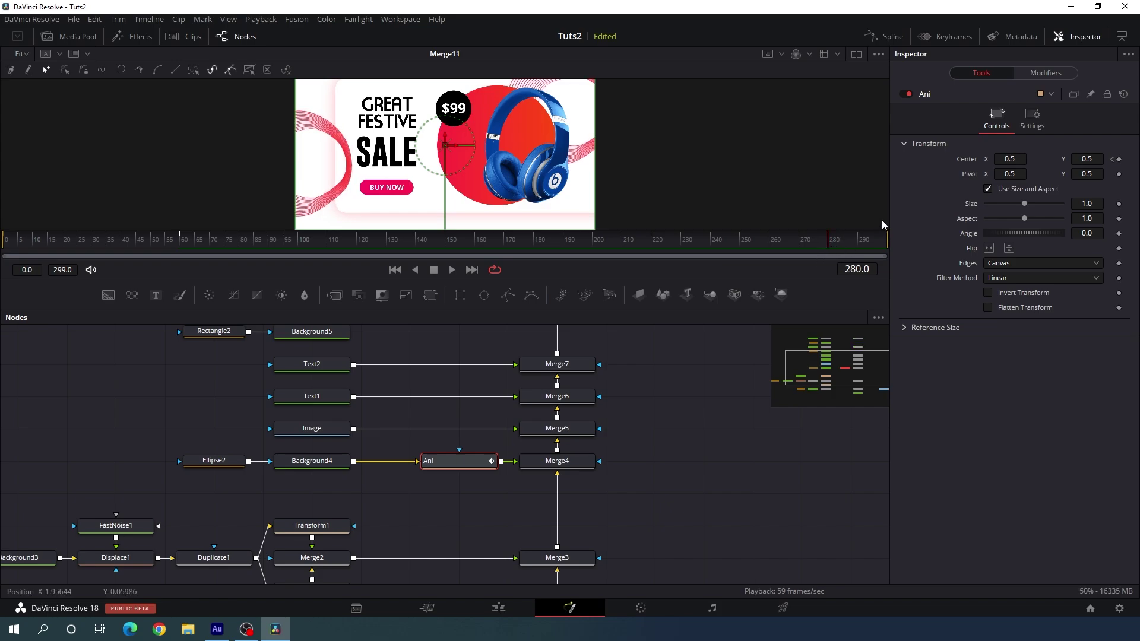
pyautogui.scroll(2, 460, 163)
pyautogui.moveTo(448, 174); pyautogui.dragTo(446, 49)
pyautogui.click(1095, 159)
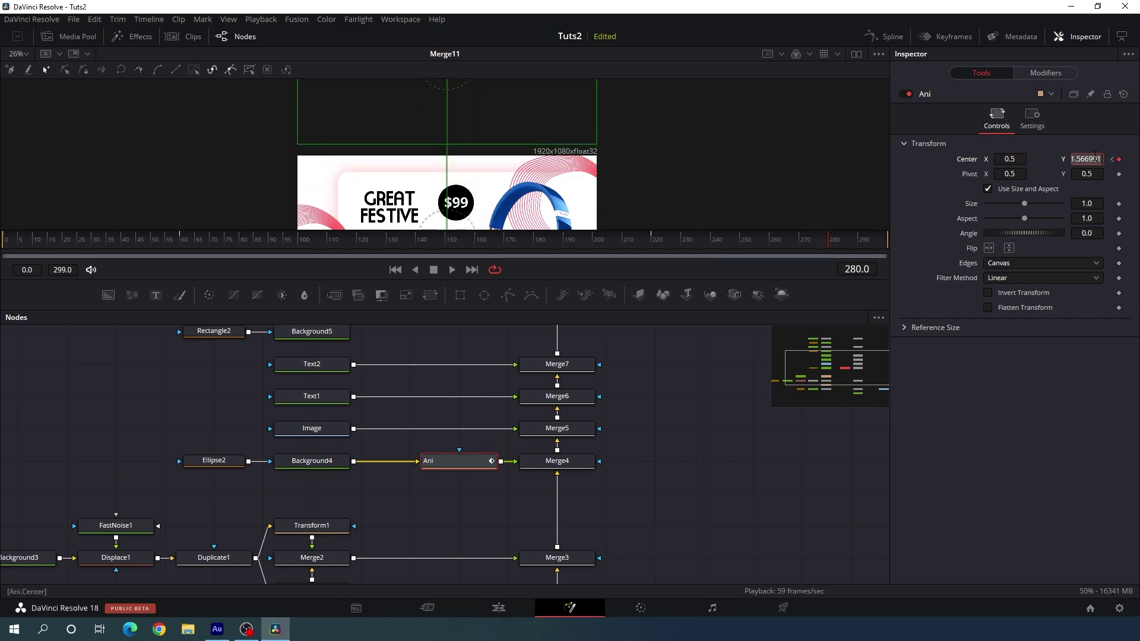
pyautogui.write('2')
pyautogui.press('Tab')
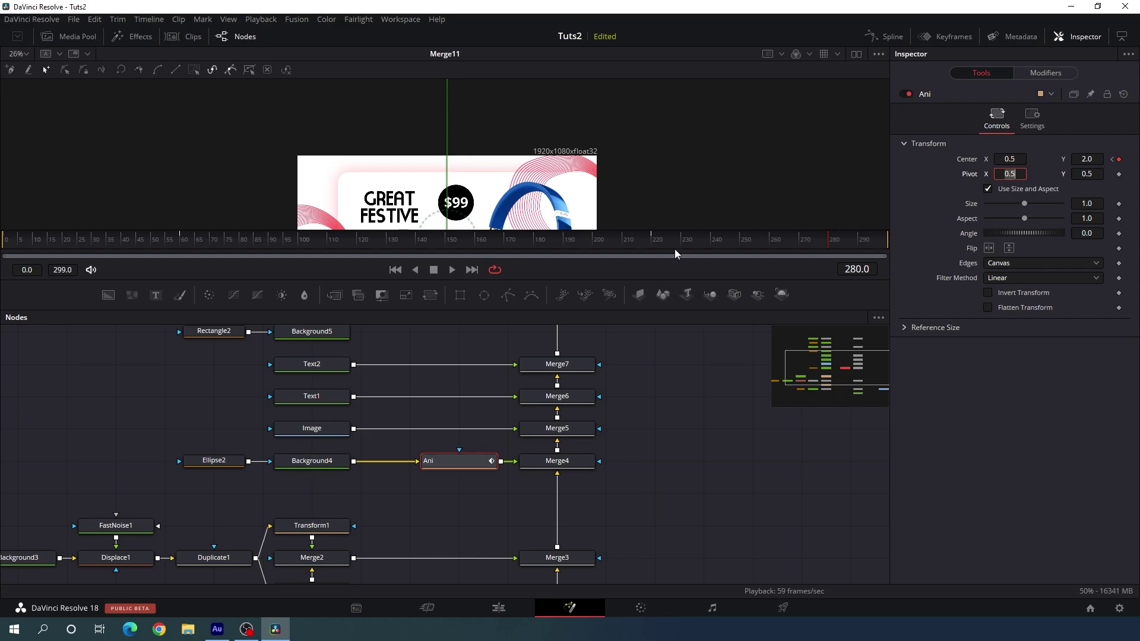
# Open the Spline editor in an enlarged area and display Ani's displacement curve fitted to the graph
pyautogui.moveTo(675, 250); pyautogui.dragTo(183, 252)
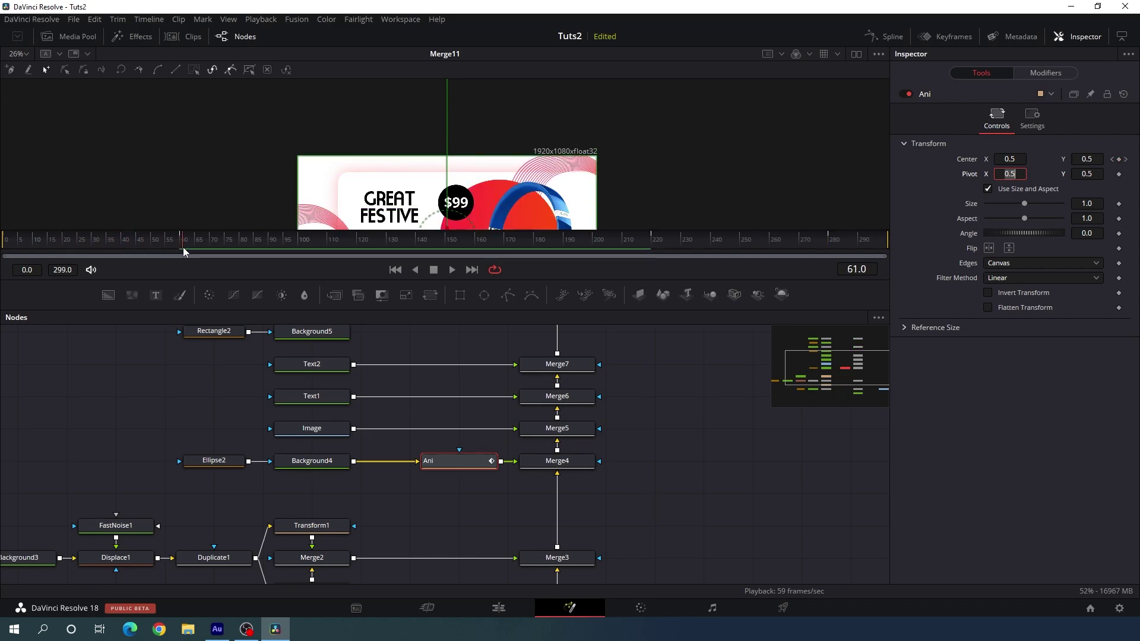
pyautogui.click(886, 37)
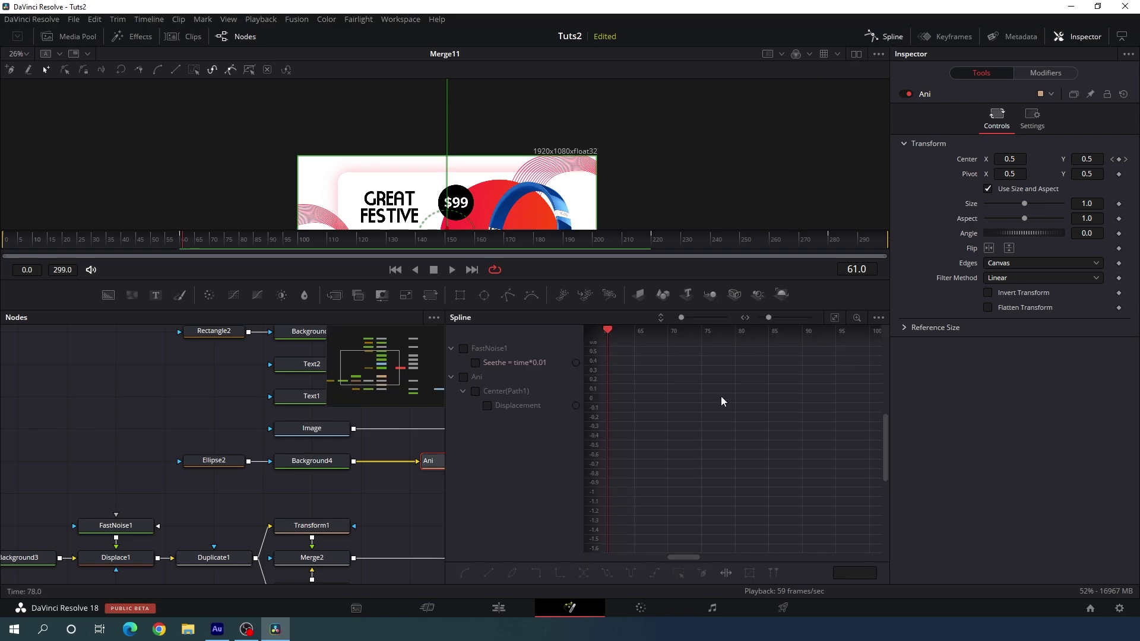
pyautogui.press('F4')
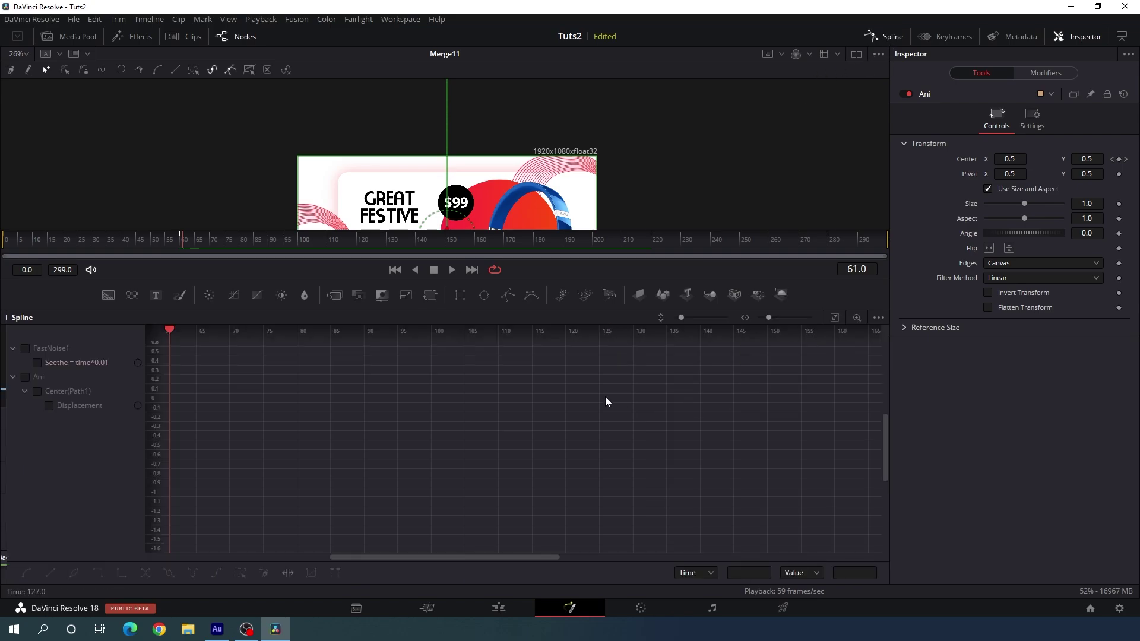
pyautogui.click(26, 378)
pyautogui.click(13, 378)
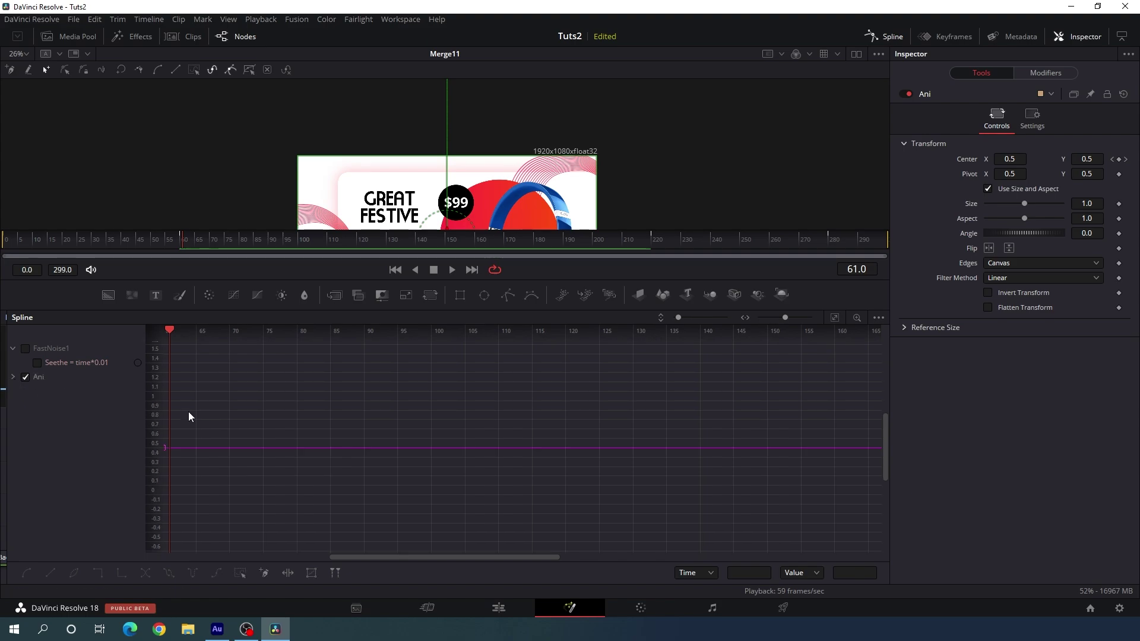
pyautogui.click(835, 318)
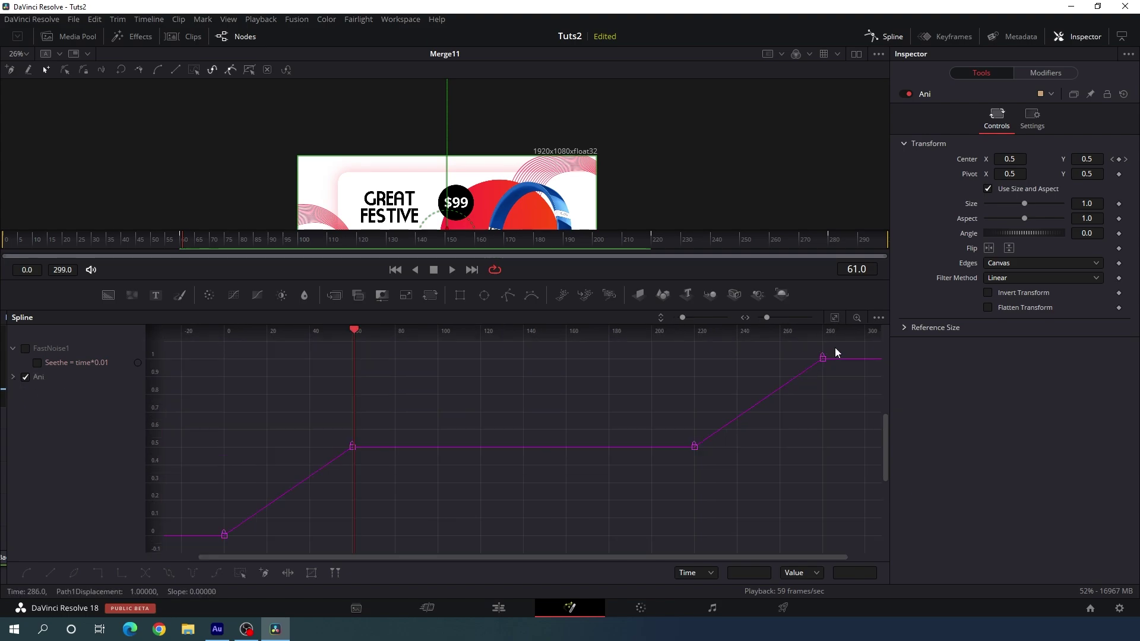
# Smooth both the exit and entrance keyframe pairs on Ani's displacement curve
pyautogui.moveTo(835, 349); pyautogui.dragTo(669, 460)
pyautogui.press('s')
pyautogui.moveTo(374, 426); pyautogui.dragTo(200, 546)
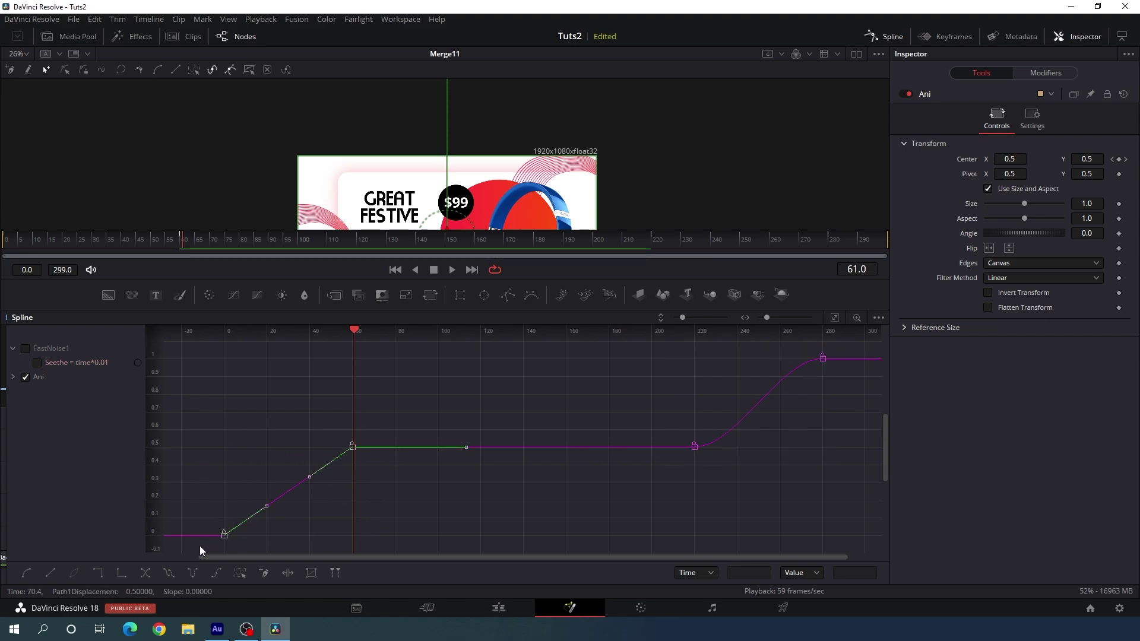
pyautogui.press('s')
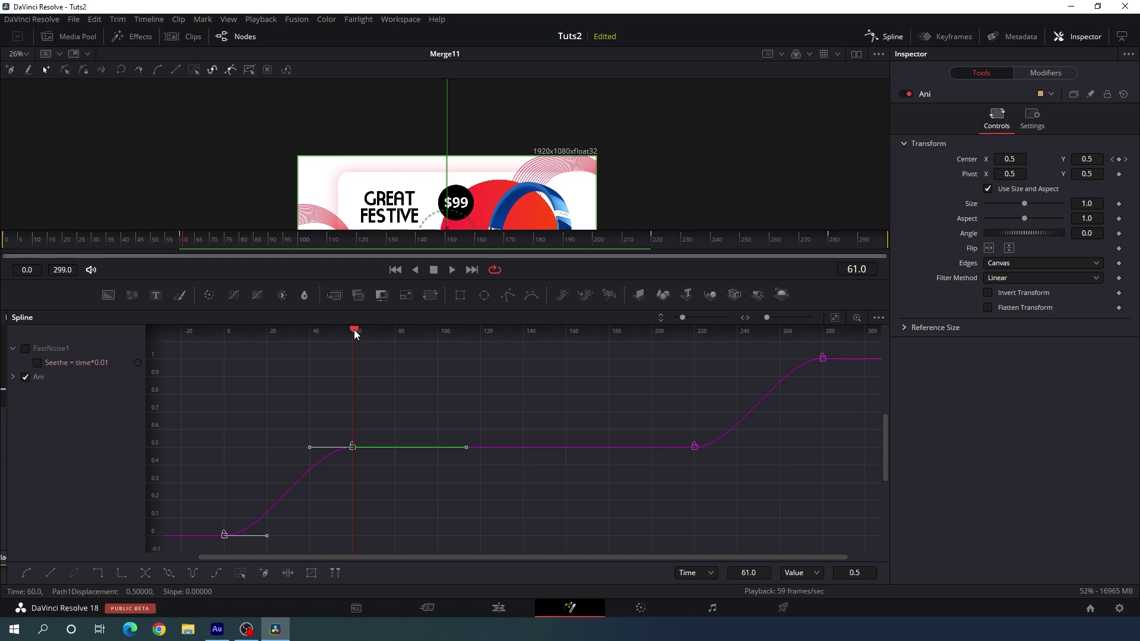
# Extend the frame 60 keyframe's incoming handle back to frame 0 and the frame 220 keyframe's outgoing handle forward to frame 280
pyautogui.moveTo(350, 331); pyautogui.dragTo(225, 345)
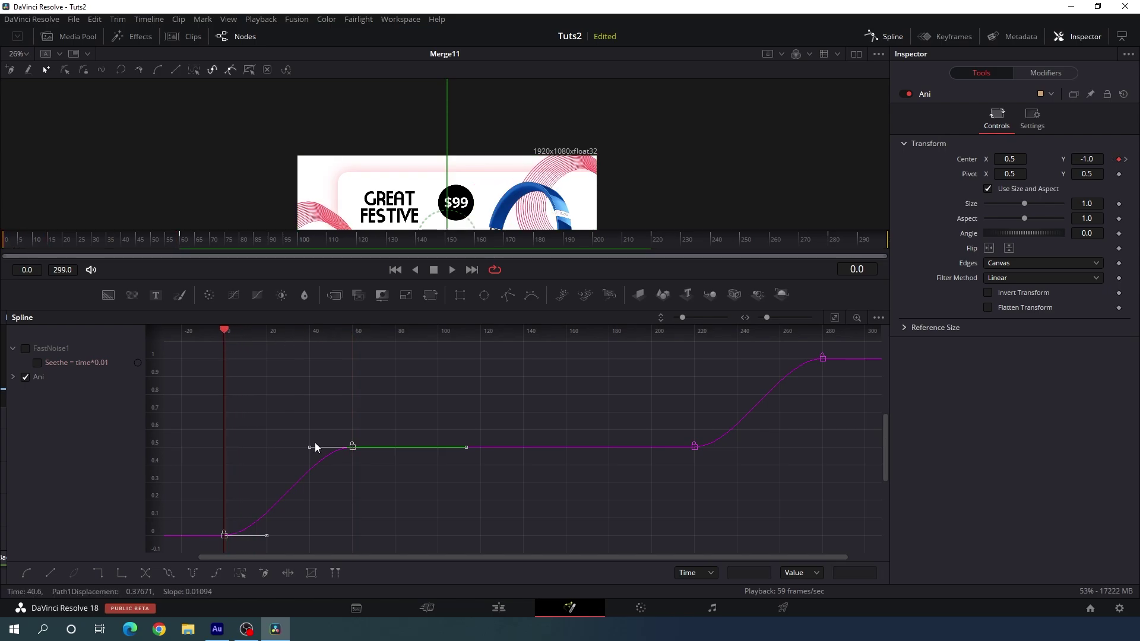
pyautogui.moveTo(306, 453); pyautogui.dragTo(222, 452)
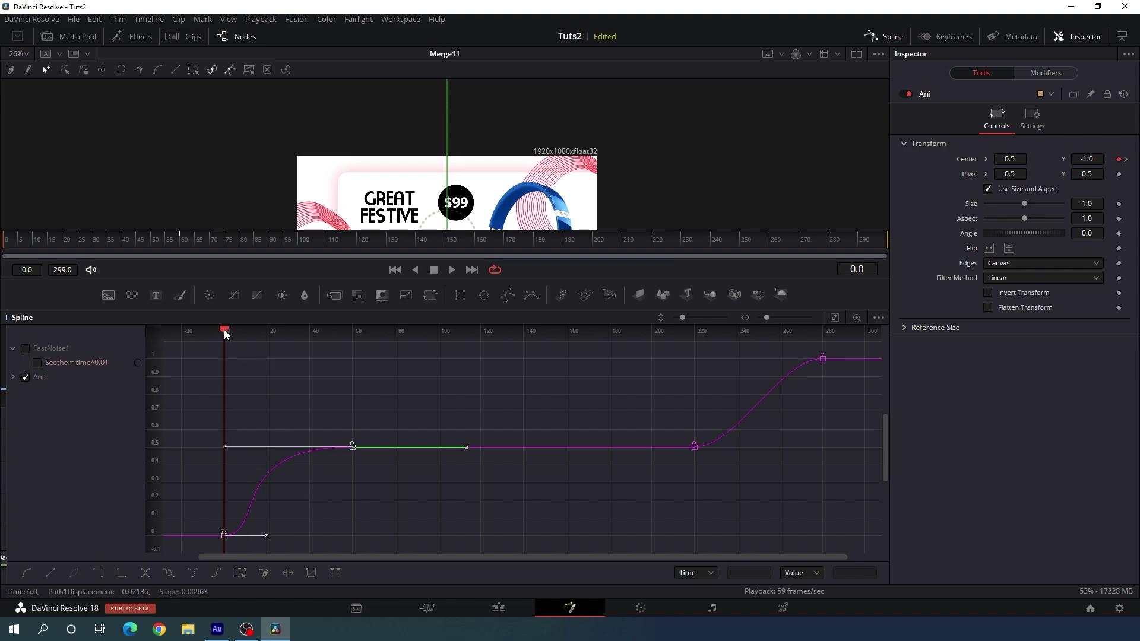
pyautogui.moveTo(223, 330); pyautogui.dragTo(823, 387)
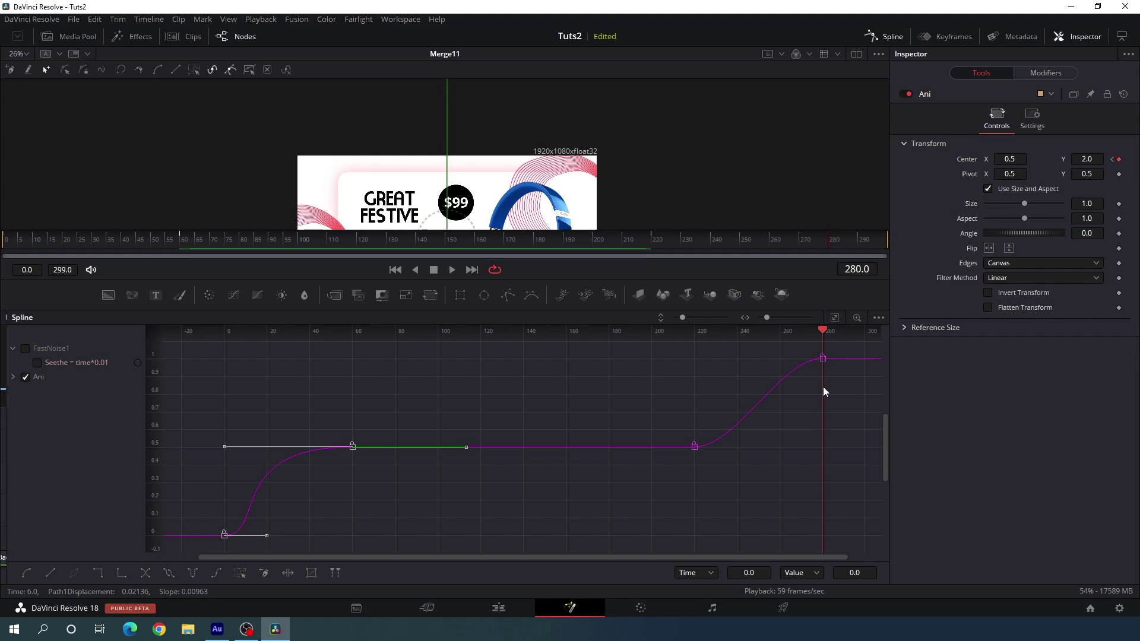
pyautogui.click(823, 387)
pyautogui.click(695, 446)
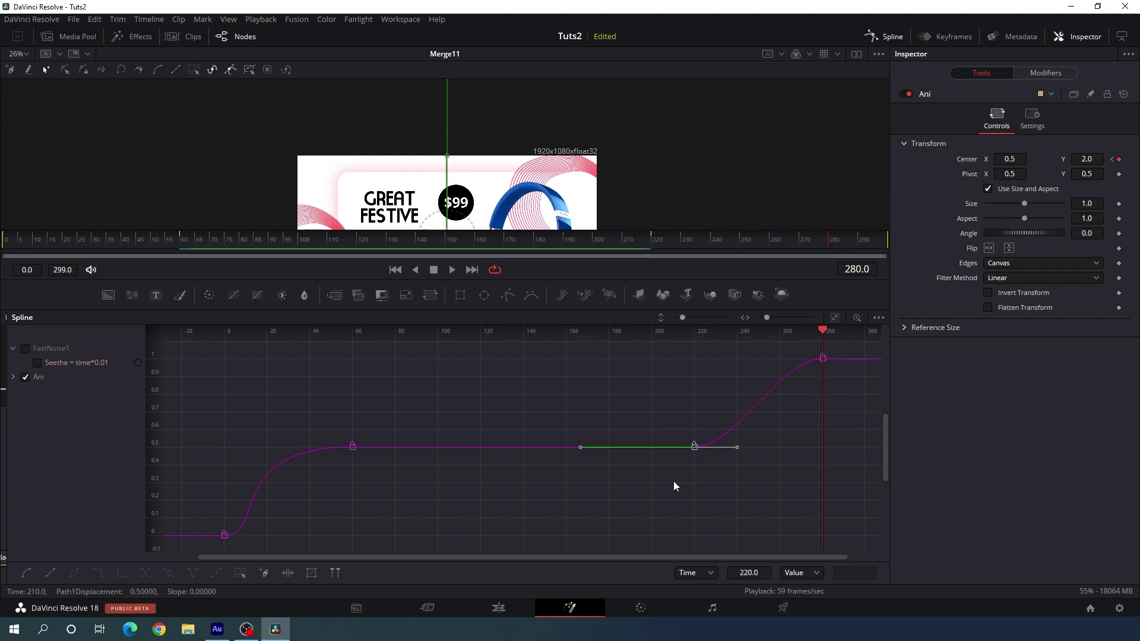
pyautogui.moveTo(738, 447); pyautogui.dragTo(820, 452)
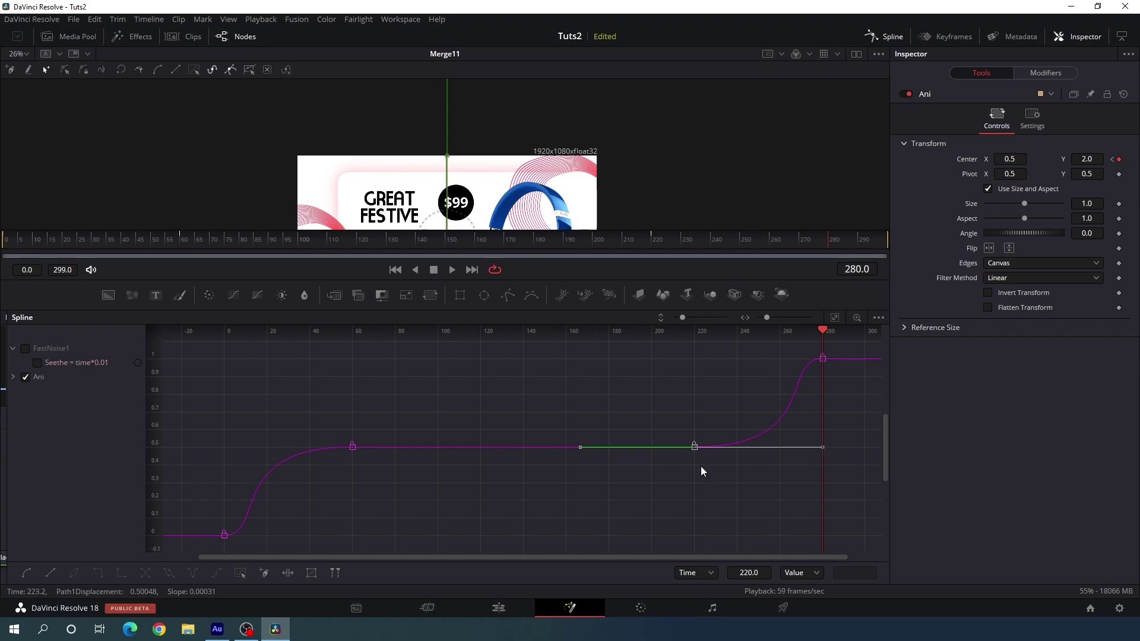
# Close the Spline editor and fit the Merge11 composition to the viewer
pyautogui.click(885, 37)
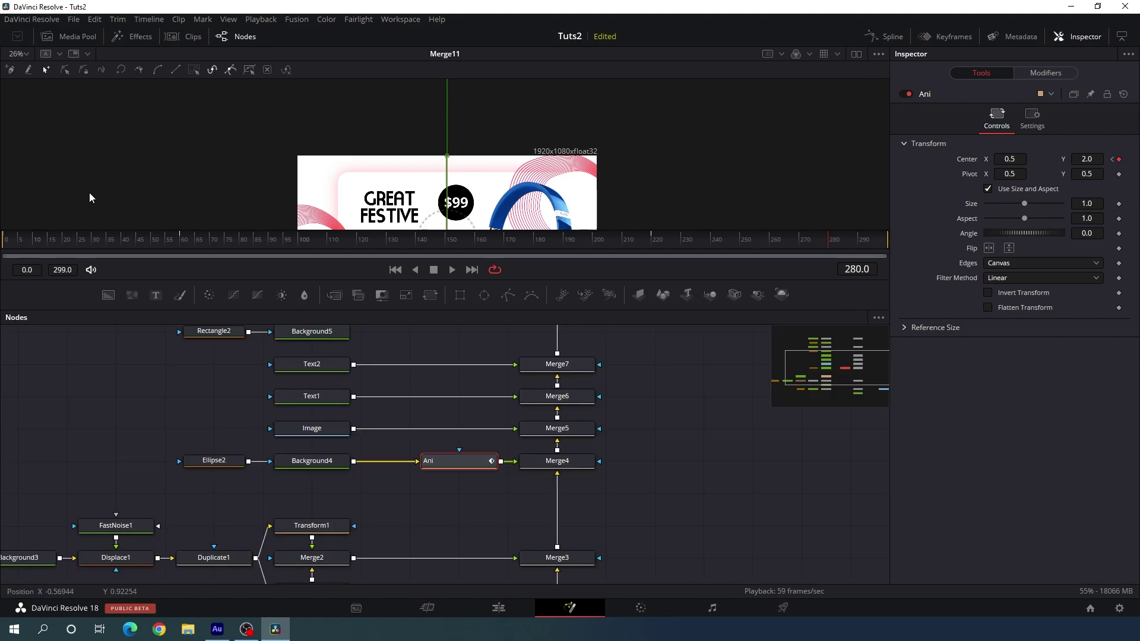
pyautogui.click(26, 57)
pyautogui.click(18, 70)
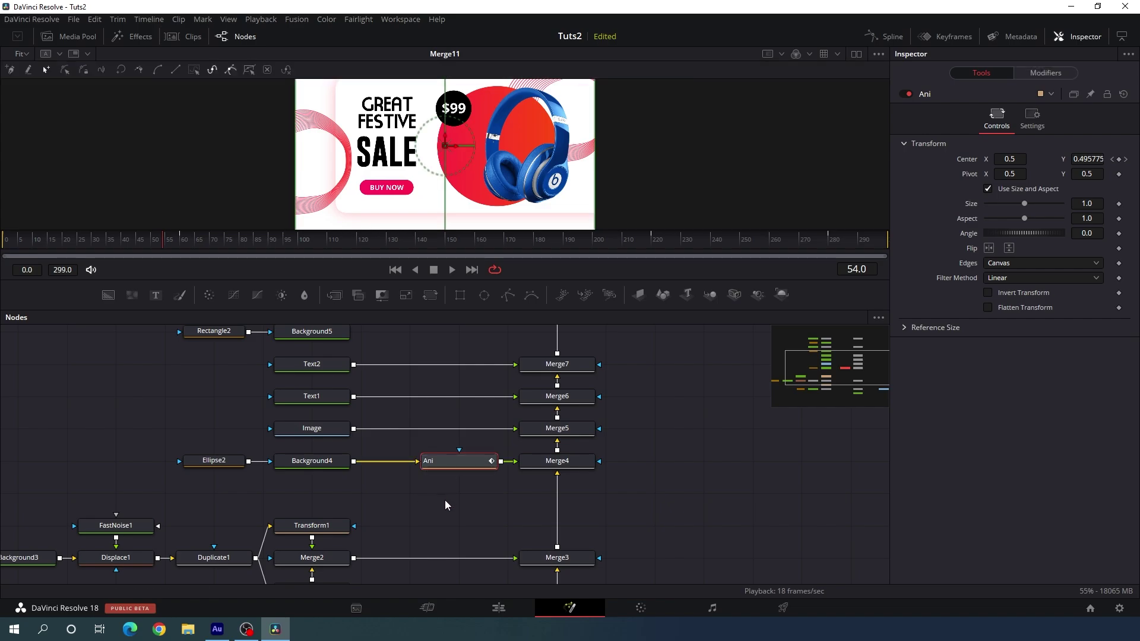
# Insert copies of the Ani transform after the Image and Text1 nodes and line them up above Ani
pyautogui.click(331, 433)
pyautogui.hotkey('ctrl', 'v')
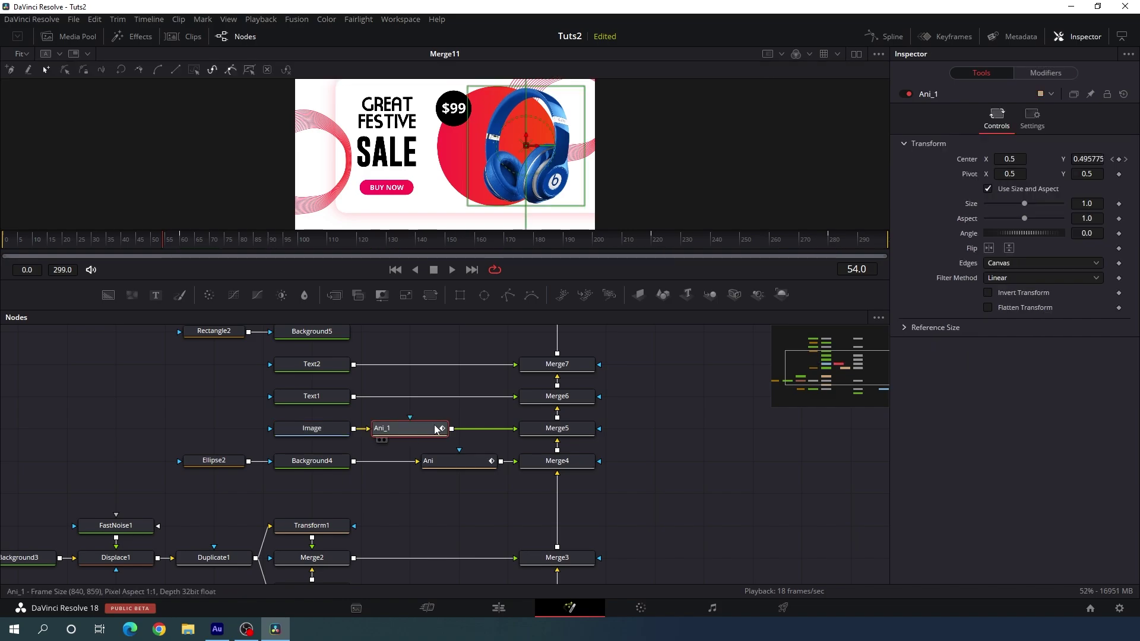
pyautogui.moveTo(448, 436); pyautogui.dragTo(496, 436)
pyautogui.click(336, 401)
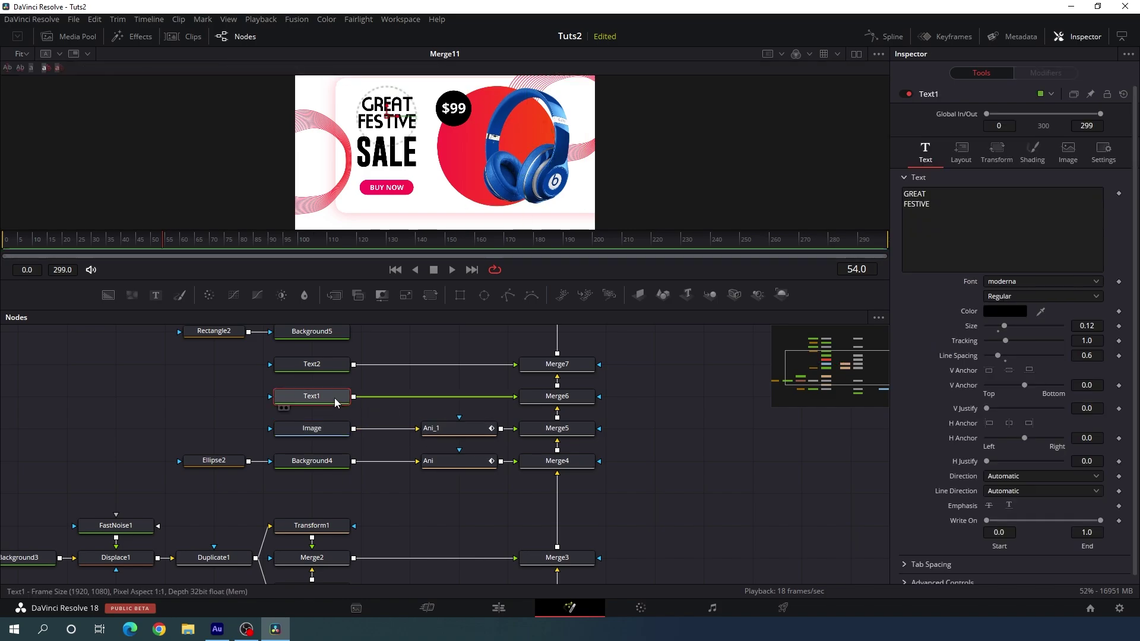
pyautogui.hotkey('ctrl', 'v')
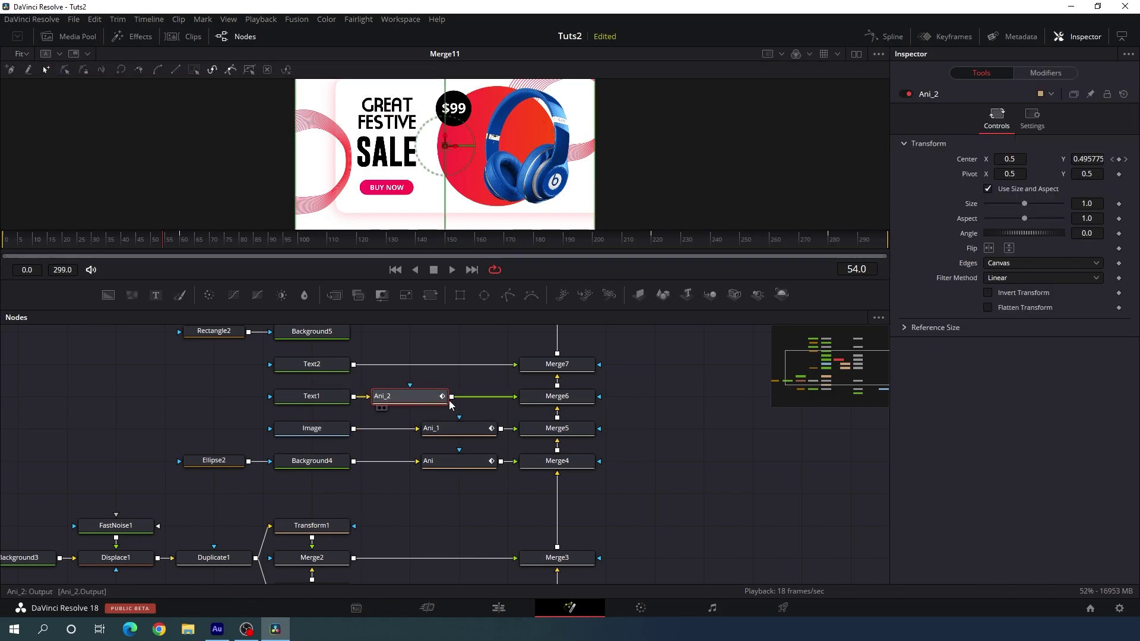
pyautogui.moveTo(415, 396); pyautogui.dragTo(465, 396)
# Insert copies of the Ani transform after Text2 and Merge8 and align them with the other Ani nodes
pyautogui.scroll(1, 451, 374)
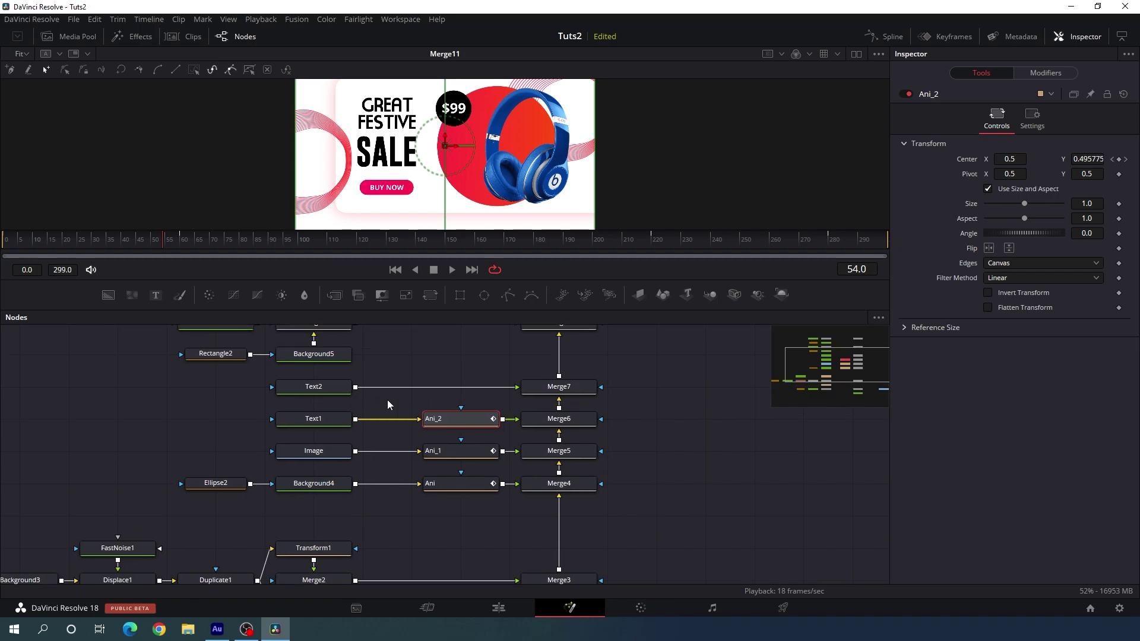
pyautogui.click(323, 390)
pyautogui.hotkey('ctrl', 'v')
pyautogui.moveTo(409, 387); pyautogui.dragTo(462, 387)
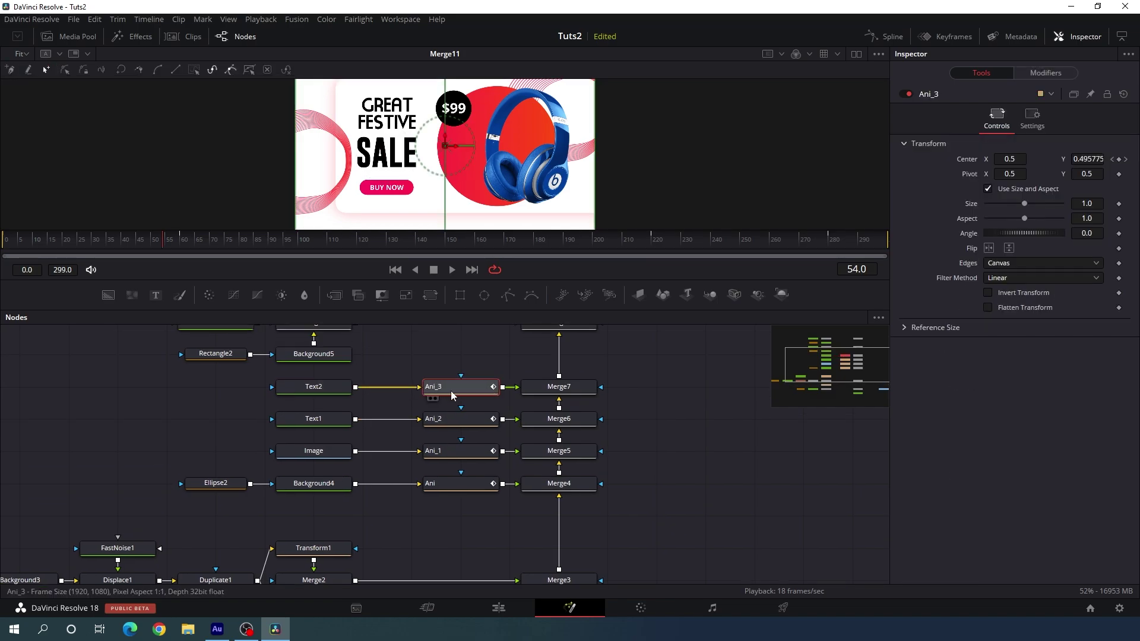
pyautogui.scroll(2, 464, 392)
pyautogui.click(333, 377)
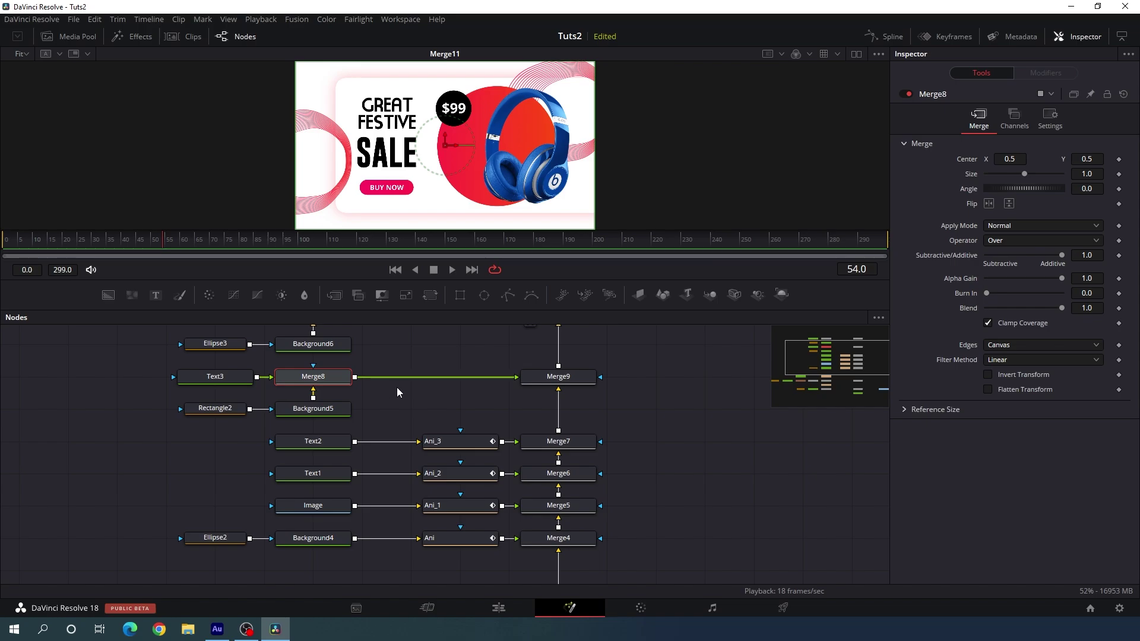
pyautogui.hotkey('ctrl', 'v')
pyautogui.moveTo(408, 379); pyautogui.dragTo(455, 383)
# Insert a copy of the Ani transform between Merge10 and Merge11, aligned with the other Ani nodes
pyautogui.scroll(1, 454, 376)
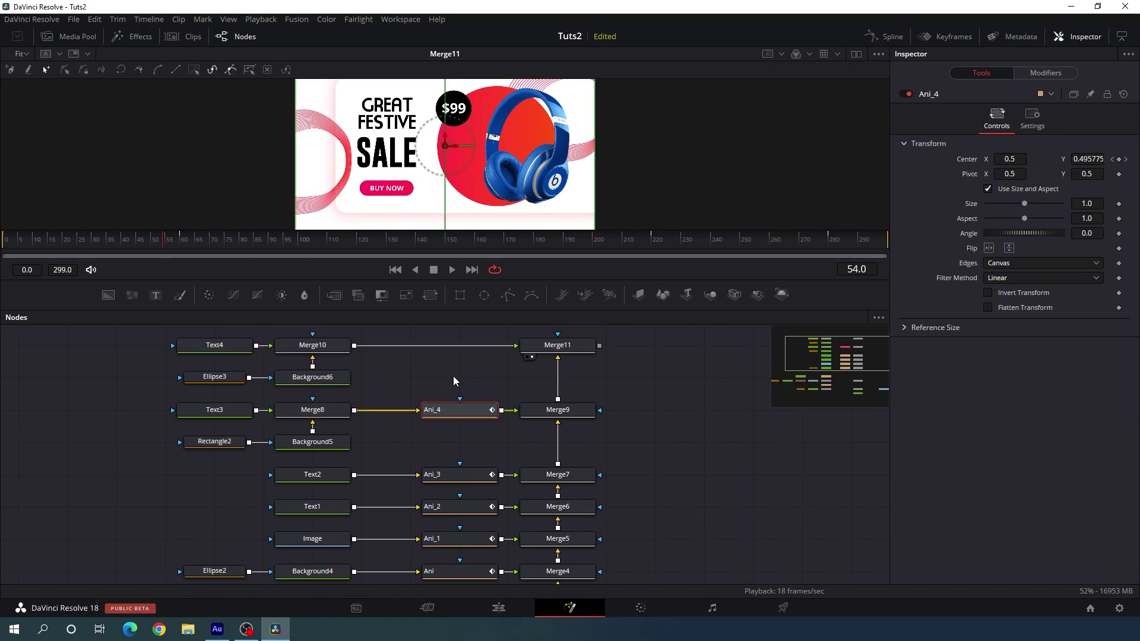
pyautogui.click(334, 346)
pyautogui.scroll(1, 334, 346)
pyautogui.hotkey('ctrl', 'v')
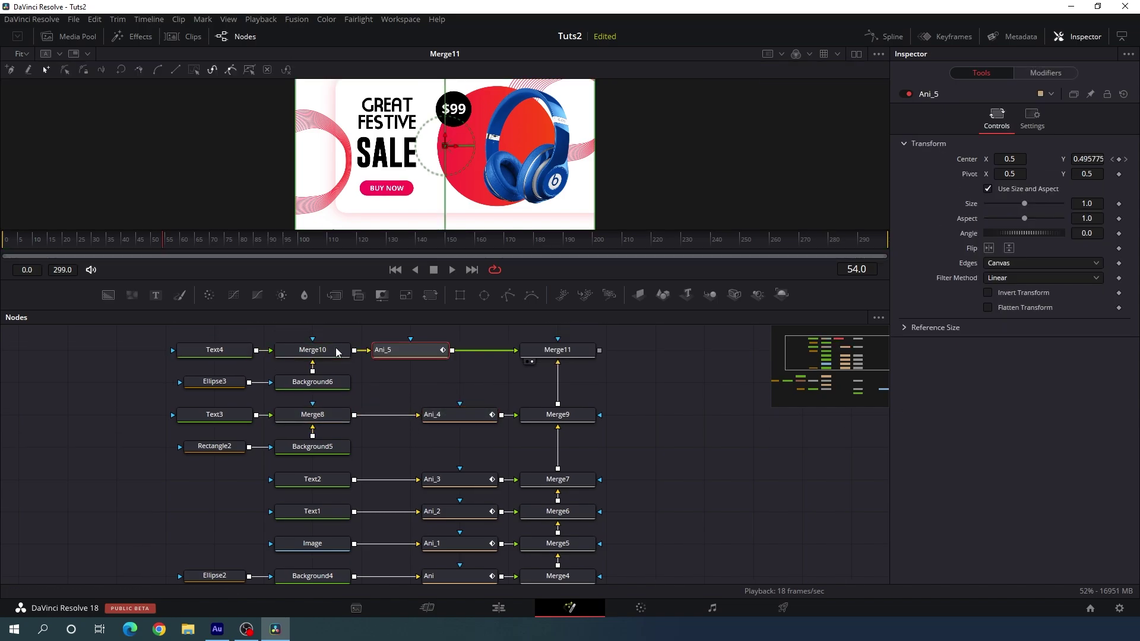
pyautogui.scroll(-1, 451, 354)
# Scrub through the timeline to check the copied entrance animation on all elements
pyautogui.click(53, 240)
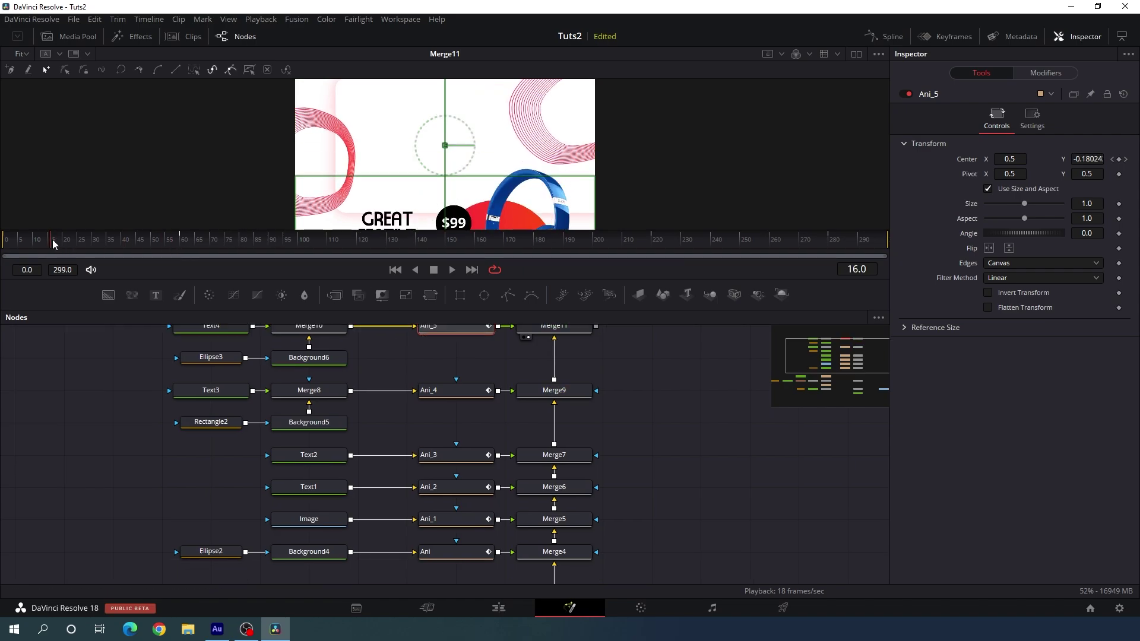
pyautogui.click(328, 240)
pyautogui.moveTo(354, 253); pyautogui.dragTo(109, 238)
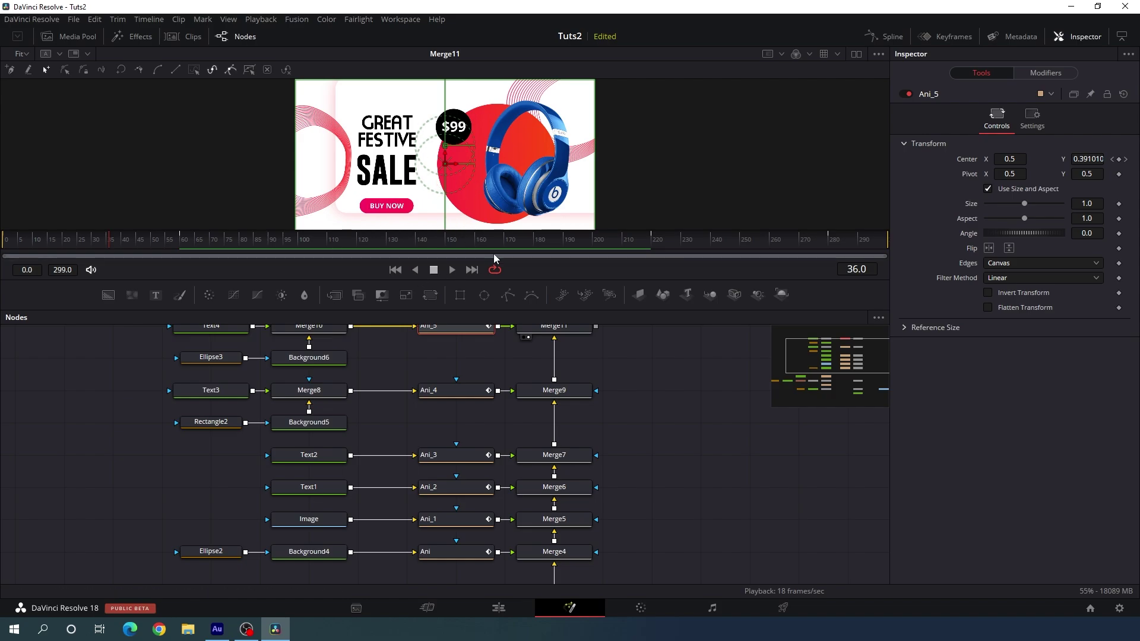
# Open the Spline editor in an enlarged area and collapse the Ani_1 to Ani_5 entries
pyautogui.click(886, 37)
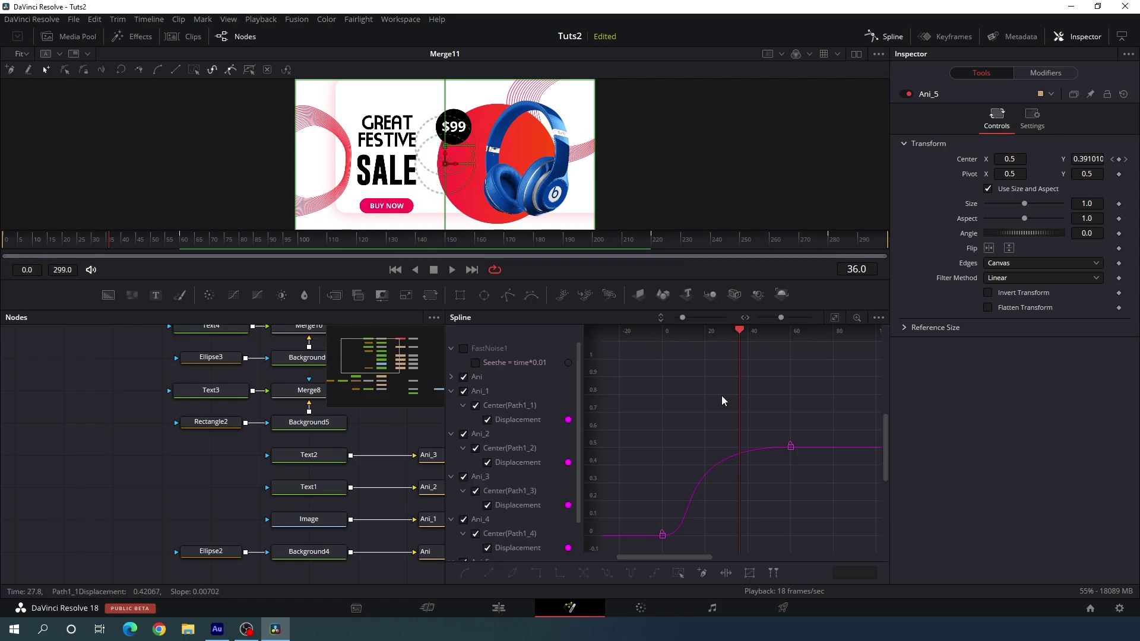
pyautogui.press('F4')
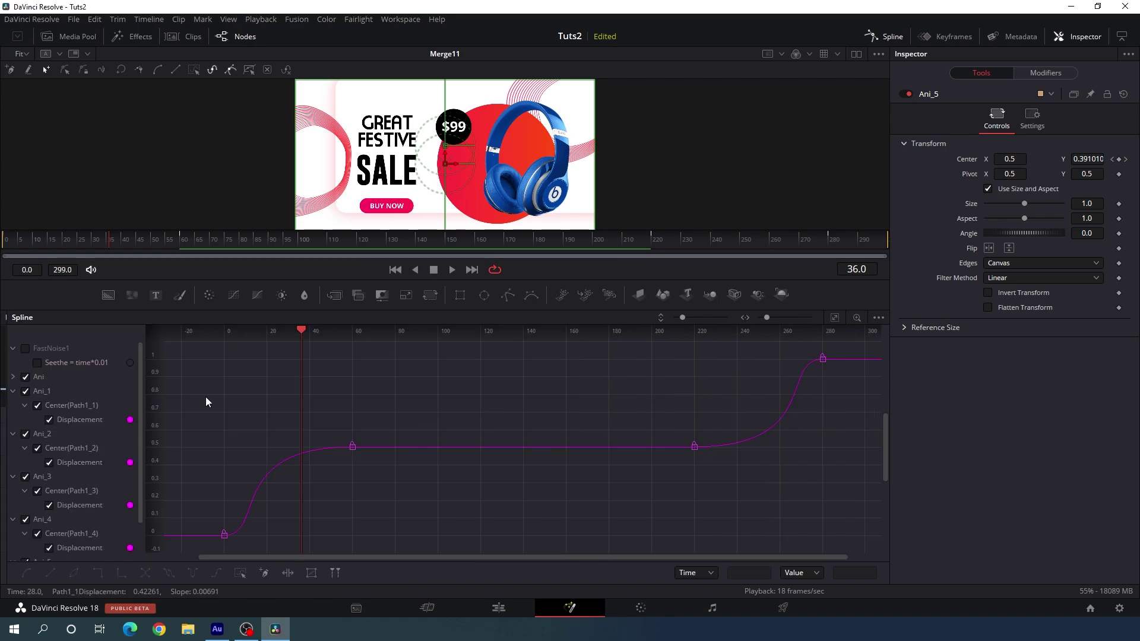
pyautogui.click(13, 391)
pyautogui.click(13, 405)
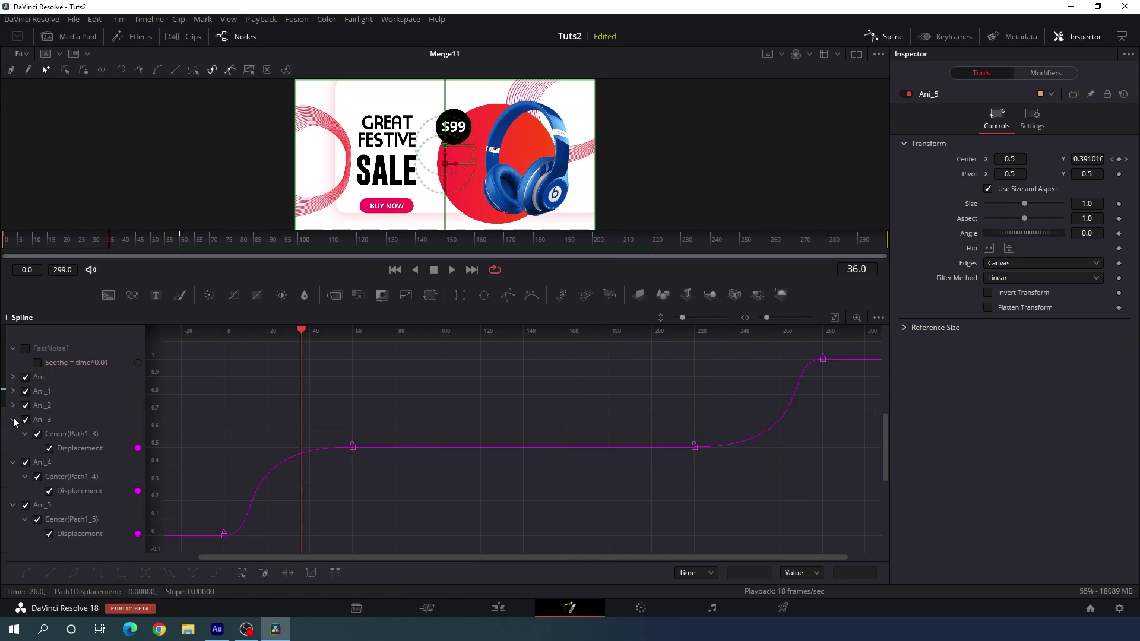
pyautogui.click(13, 420)
pyautogui.click(13, 433)
pyautogui.click(13, 448)
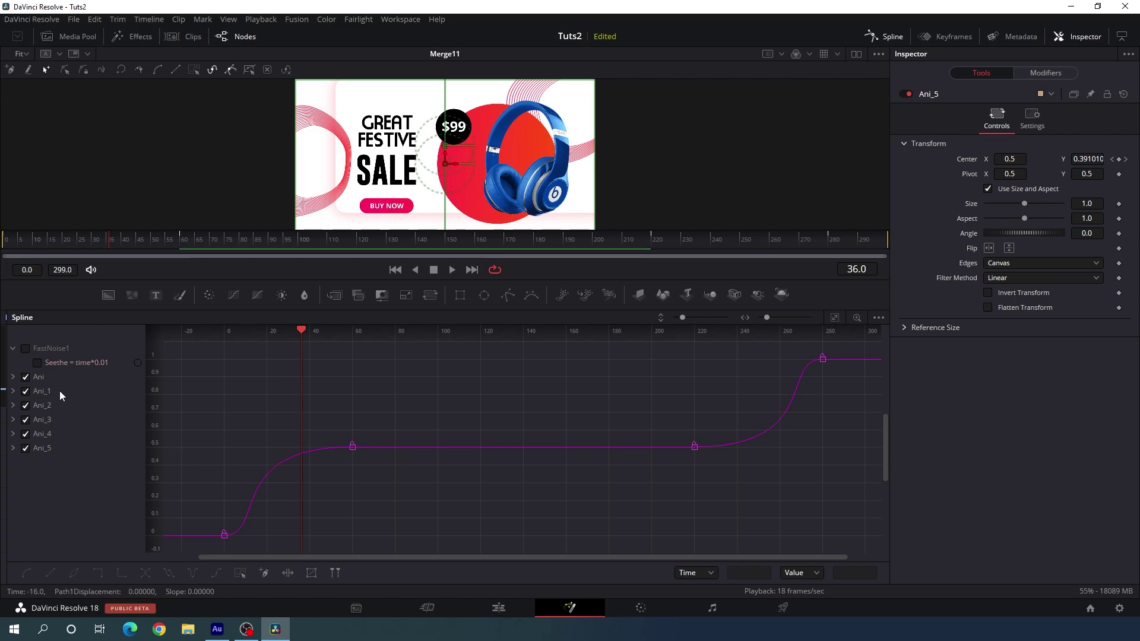
# Hide Ani's curve and shift all keyframes of Ani_1 to Ani_5 so they start at frame 5
pyautogui.click(26, 378)
pyautogui.click(3, 243)
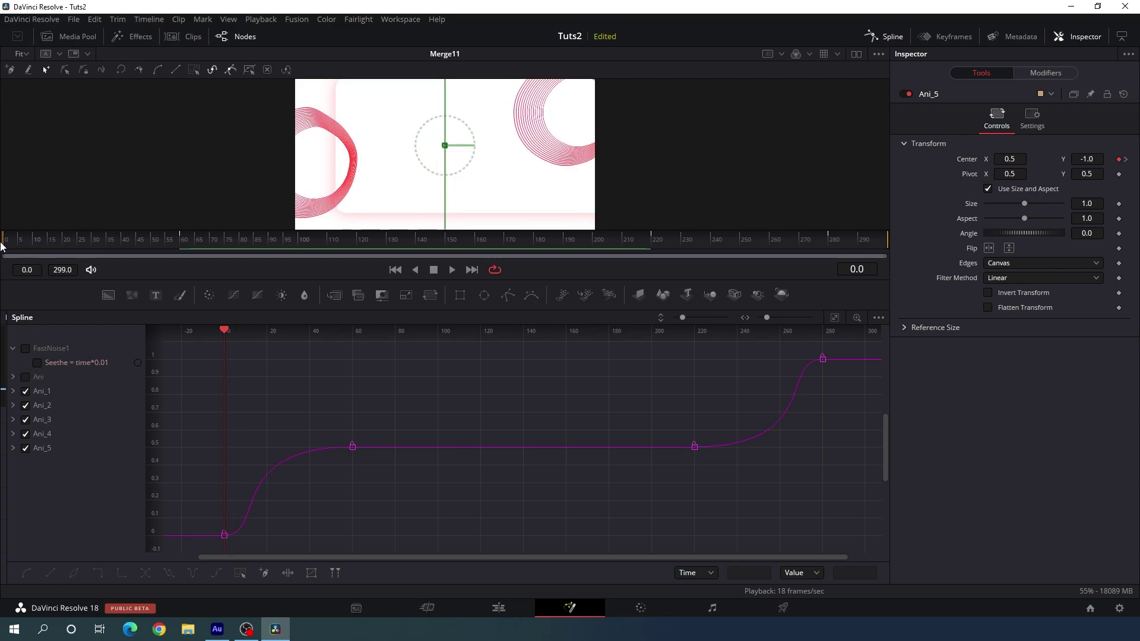
pyautogui.moveTo(3, 243); pyautogui.dragTo(19, 252)
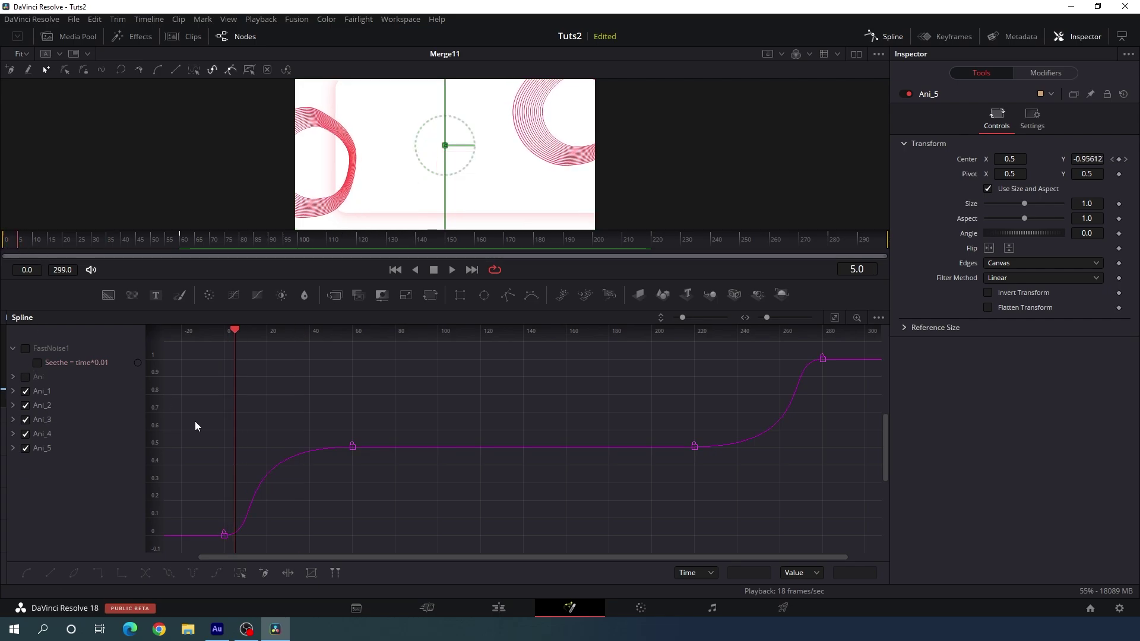
pyautogui.moveTo(227, 534); pyautogui.dragTo(233, 542)
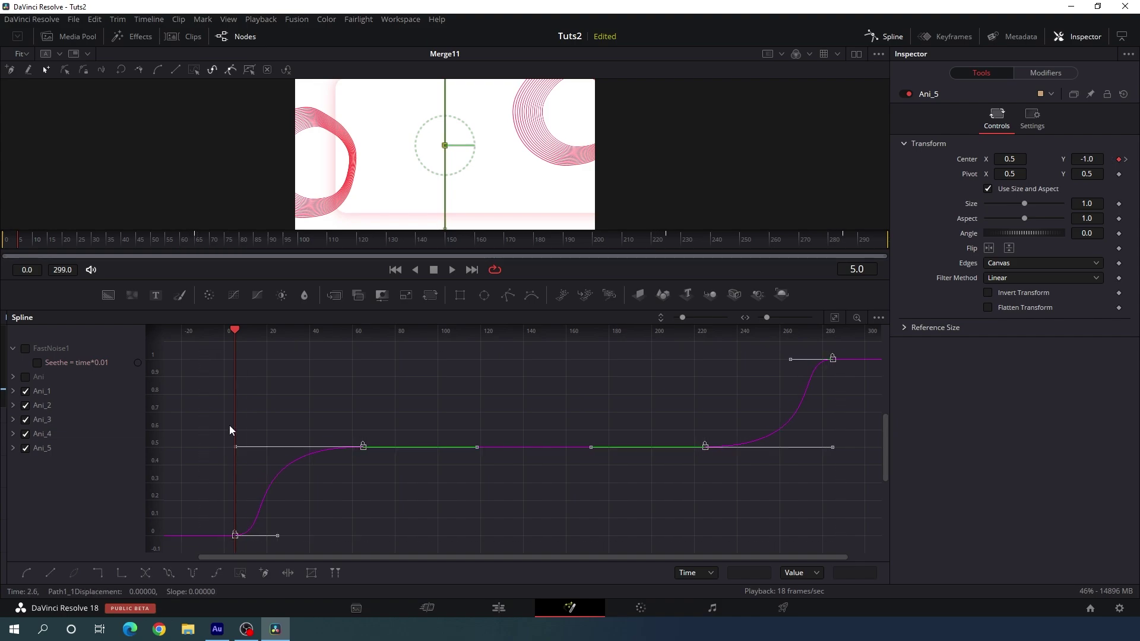
# Hide Ani_1 and shift the remaining curves to start at frame 10, and with Ani_2 also hidden, shift Ani_3 to Ani_5 to frame 15
pyautogui.moveTo(23, 247); pyautogui.dragTo(33, 245)
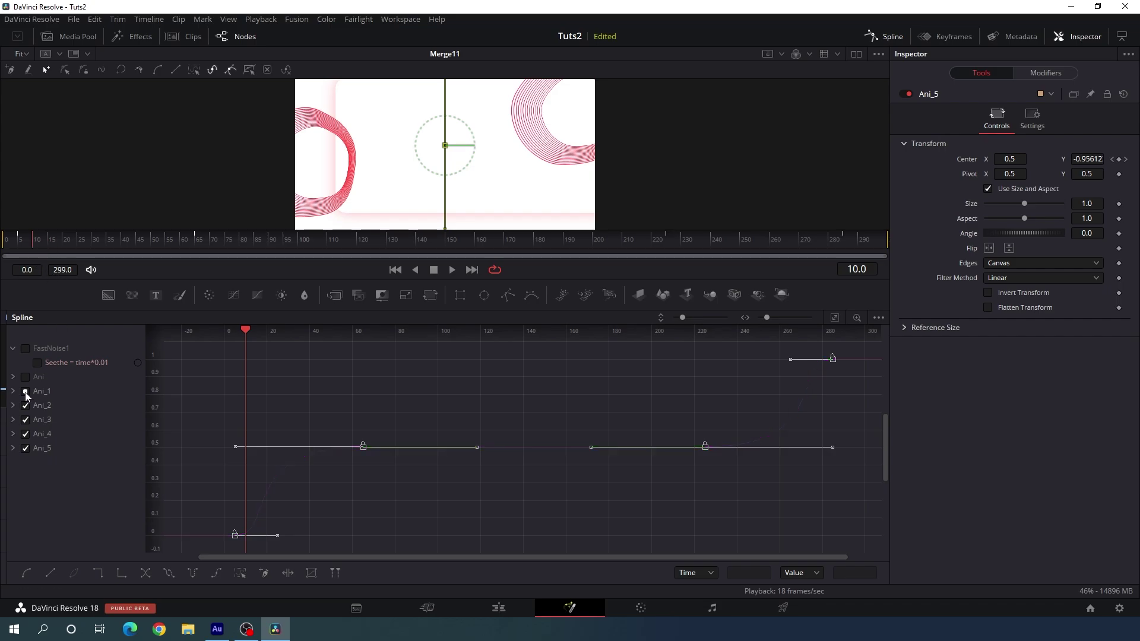
pyautogui.moveTo(236, 535); pyautogui.dragTo(243, 542)
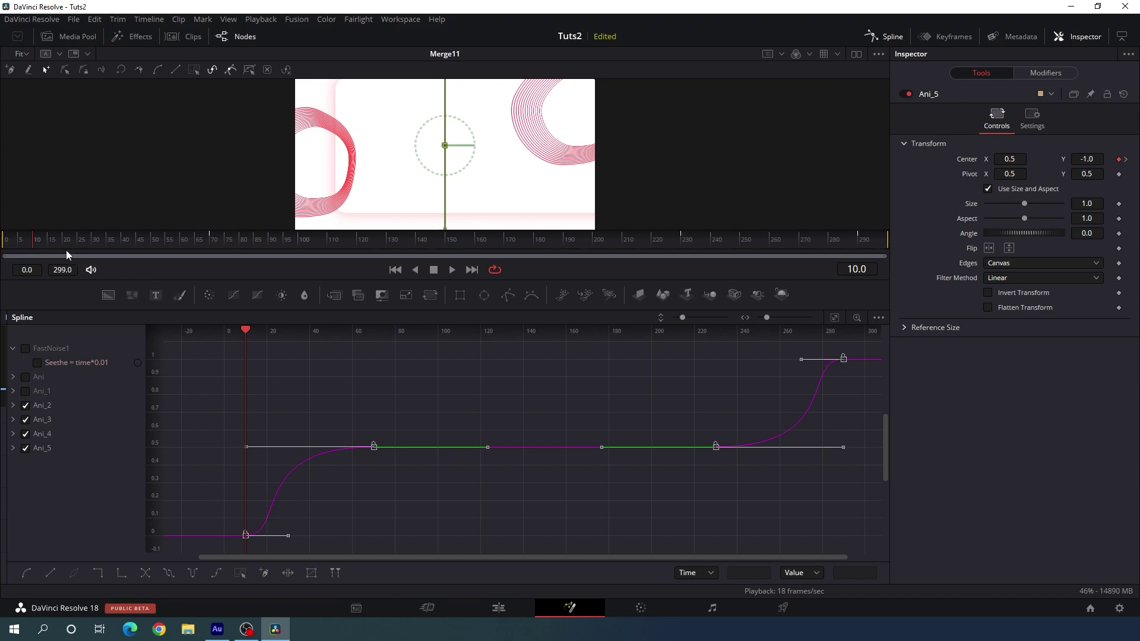
pyautogui.click(49, 245)
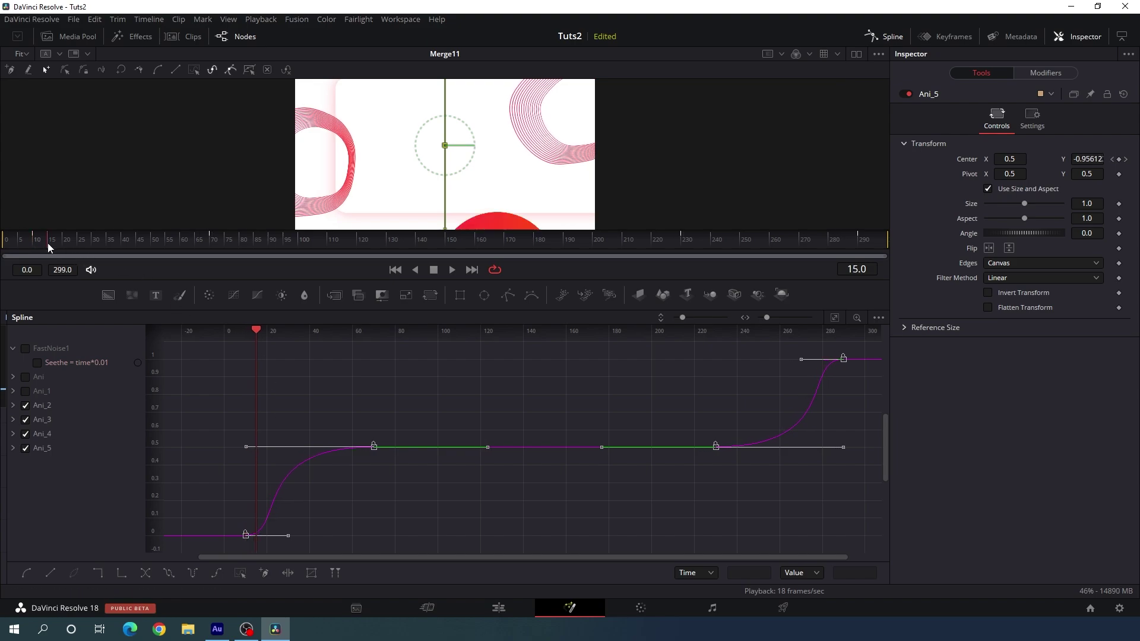
pyautogui.click(25, 407)
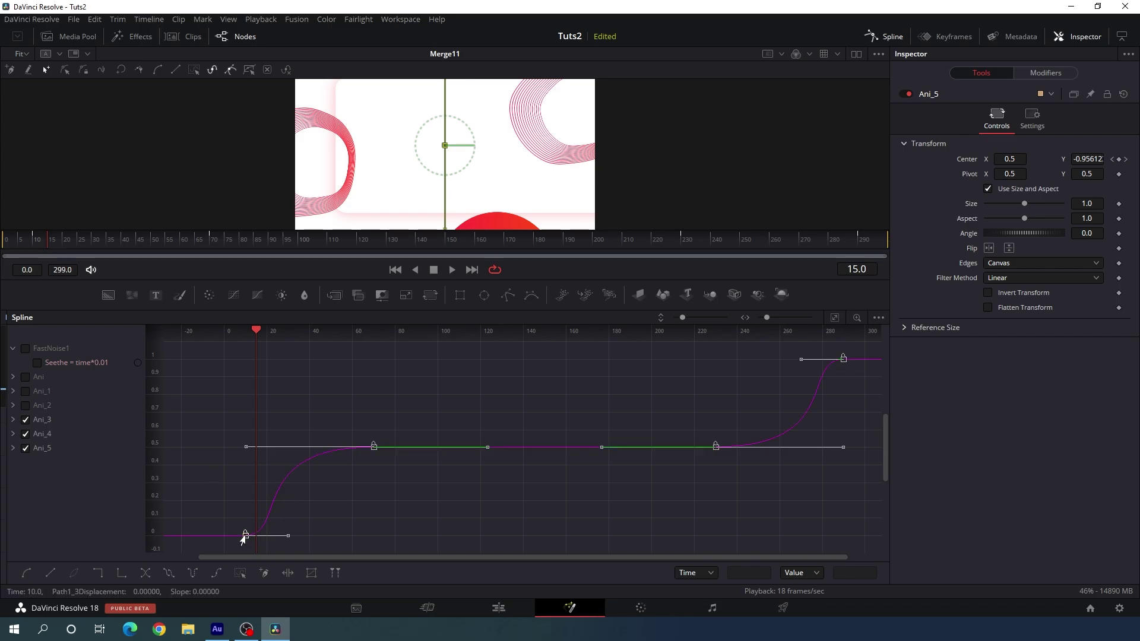
pyautogui.moveTo(244, 537); pyautogui.dragTo(254, 539)
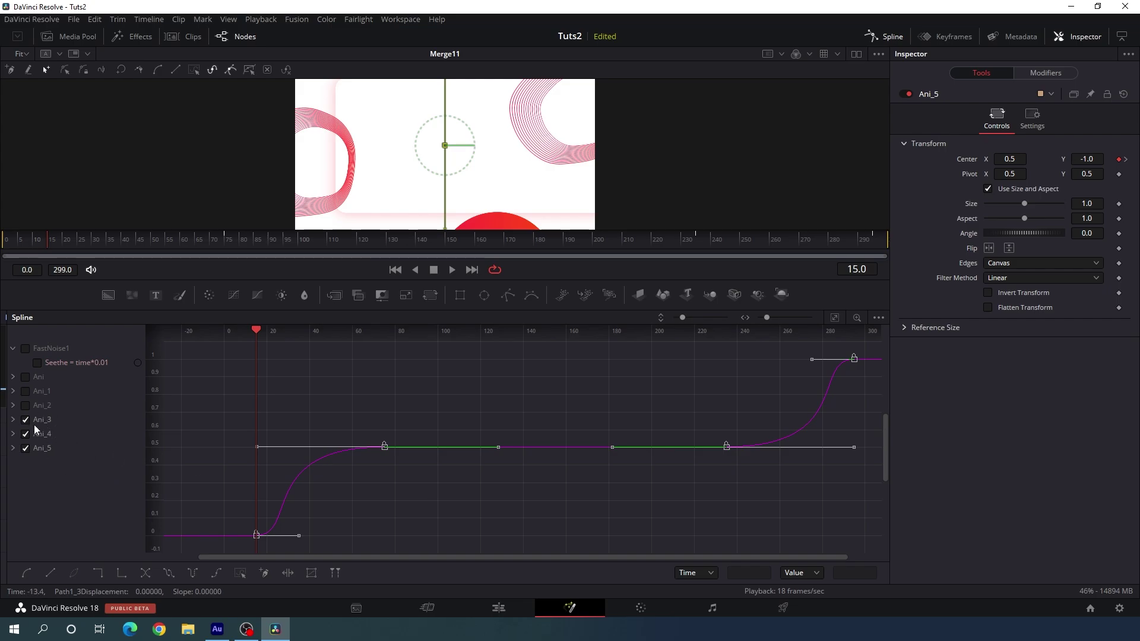
# Hide Ani_3 and shift Ani_4 and Ani_5 to start at frame 20, and with Ani_4 also hidden, shift Ani_5 to frame 25
pyautogui.click(63, 246)
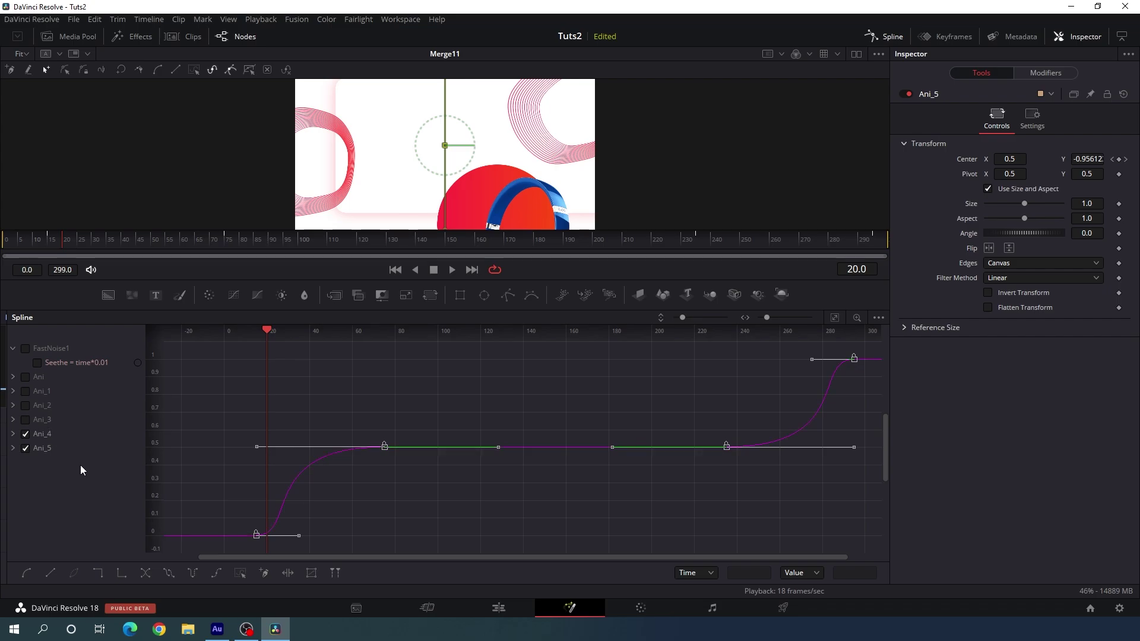
pyautogui.moveTo(254, 537); pyautogui.dragTo(267, 536)
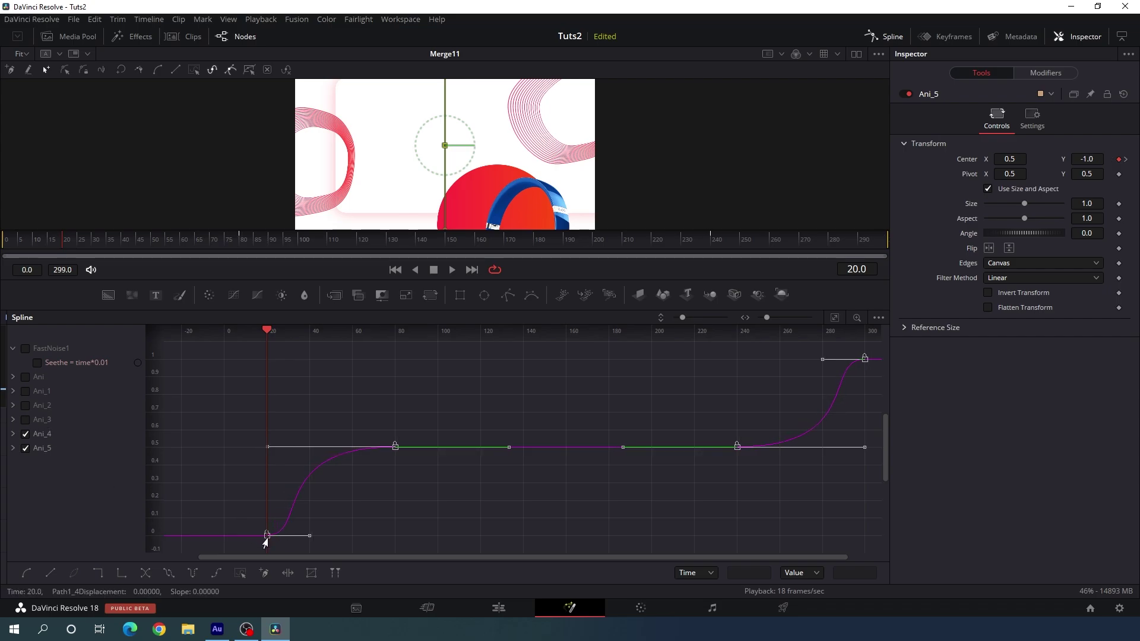
pyautogui.click(79, 246)
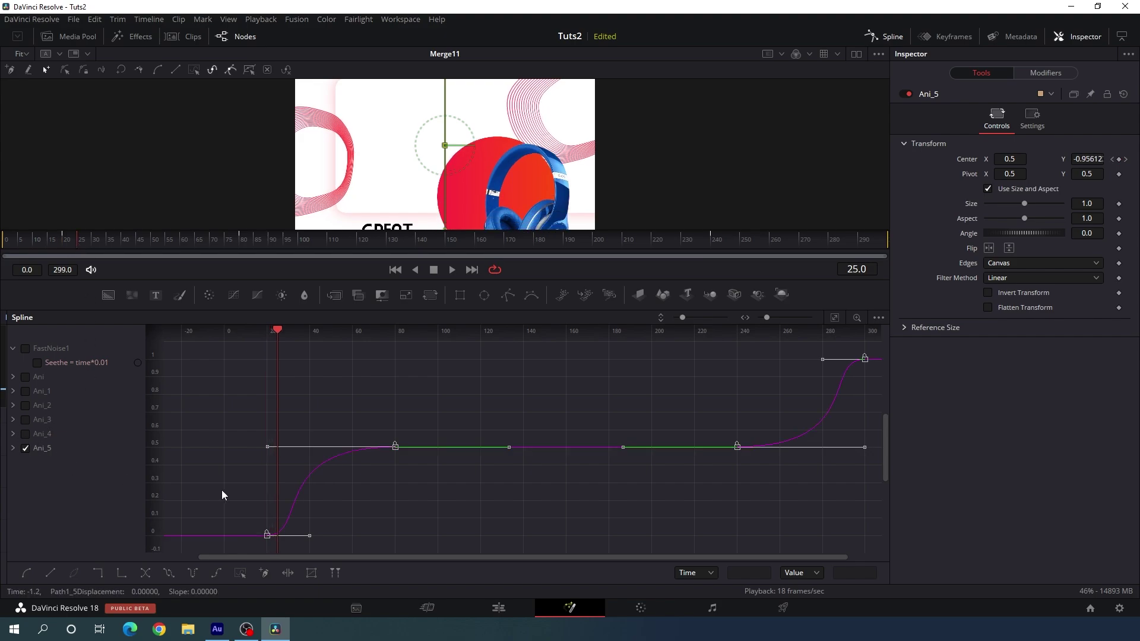
pyautogui.moveTo(266, 536); pyautogui.dragTo(277, 537)
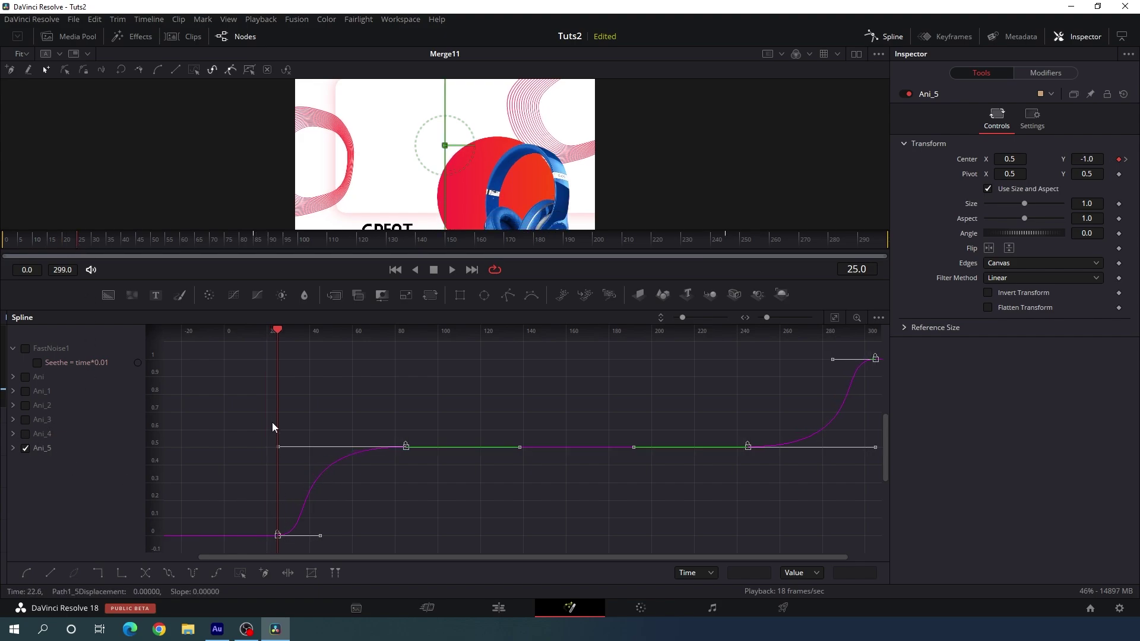
# Enlarge the viewer and play the composition from the first frame to check the staggered entrances
pyautogui.click(395, 270)
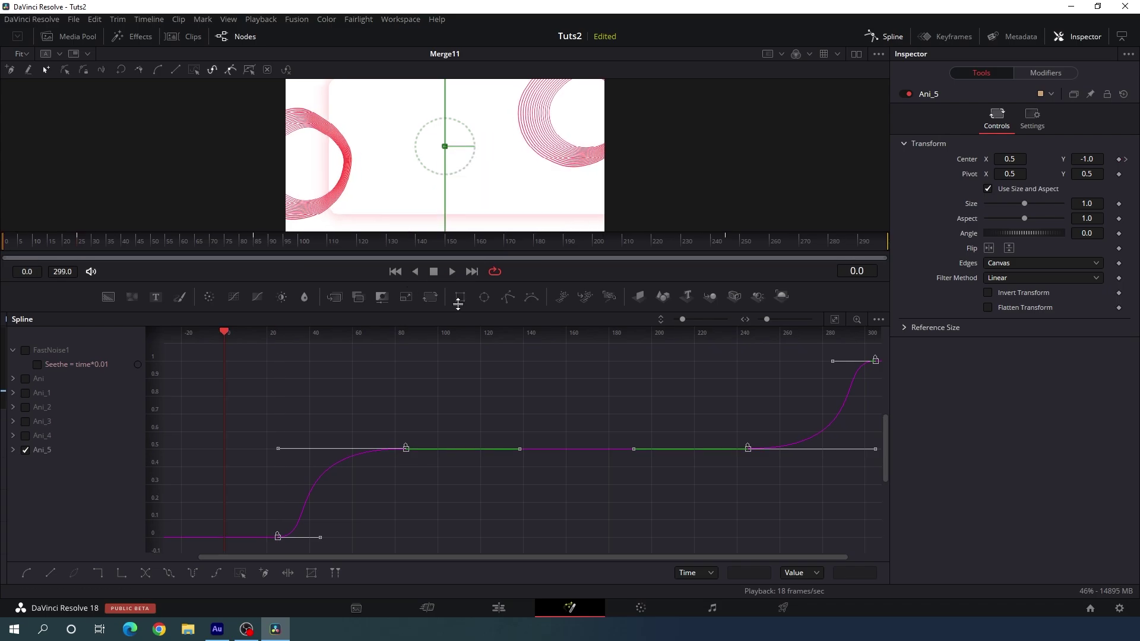
pyautogui.moveTo(460, 310); pyautogui.dragTo(426, 409)
pyautogui.press('space')
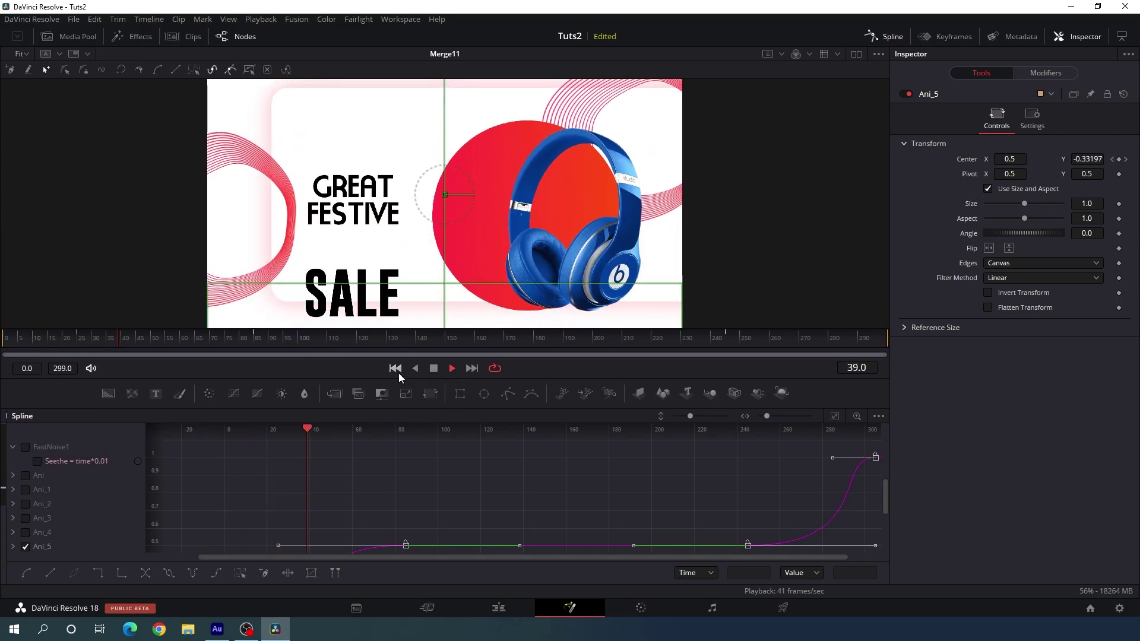
pyautogui.click(432, 372)
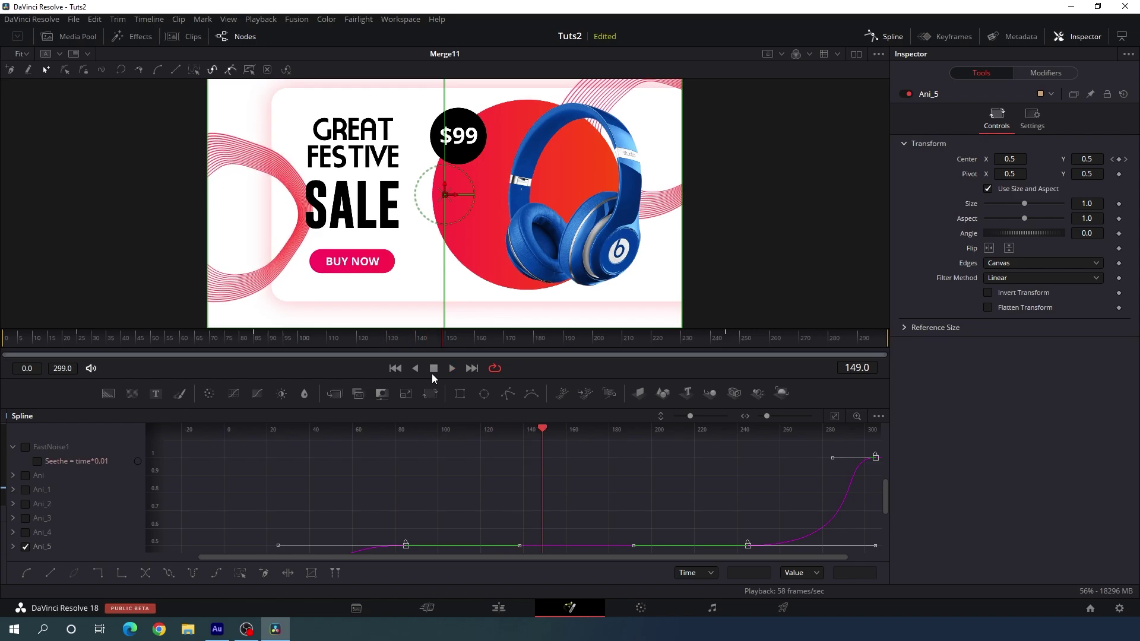
# Show only Ani_1's curve, shift all its keyframes to start at frame 15, and play the composition from the beginning
pyautogui.moveTo(445, 408); pyautogui.dragTo(484, 277)
pyautogui.click(25, 414)
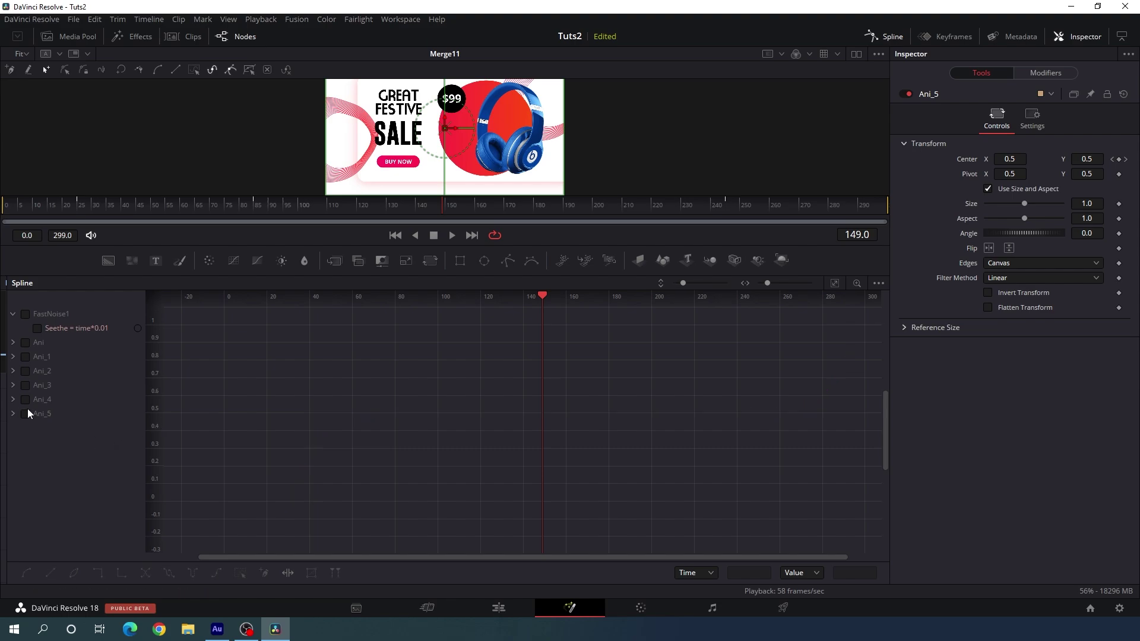
pyautogui.click(26, 357)
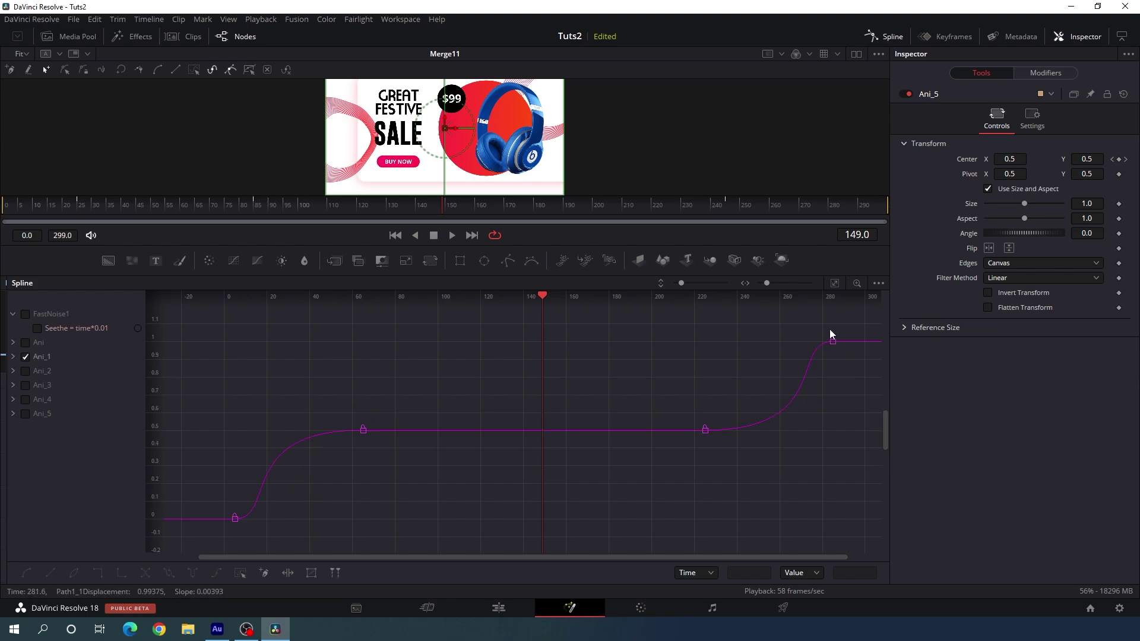
pyautogui.moveTo(847, 325); pyautogui.dragTo(222, 511)
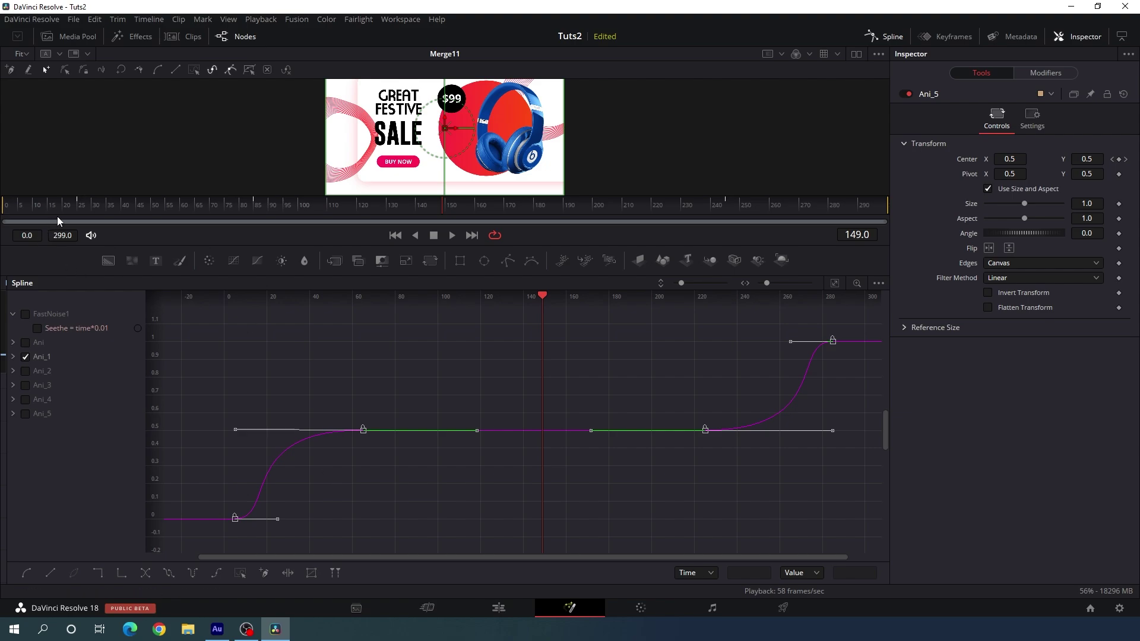
pyautogui.moveTo(57, 216)
pyautogui.mouseDown()
pyautogui.moveTo(32, 208)
pyautogui.moveTo(51, 212)
pyautogui.mouseUp()
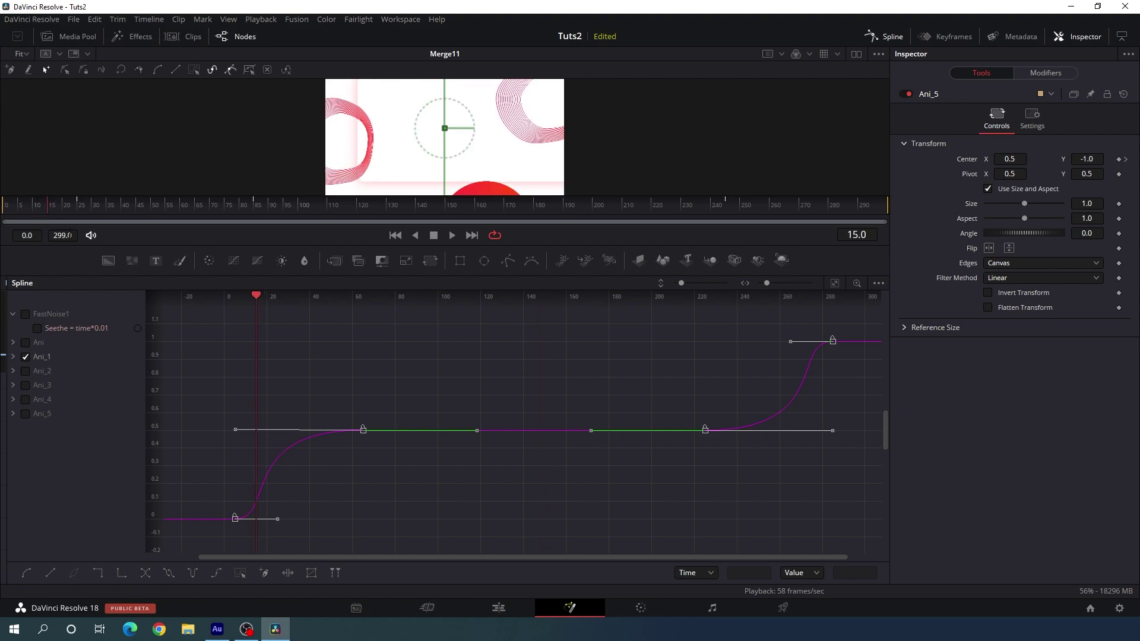
pyautogui.moveTo(231, 522); pyautogui.dragTo(251, 522)
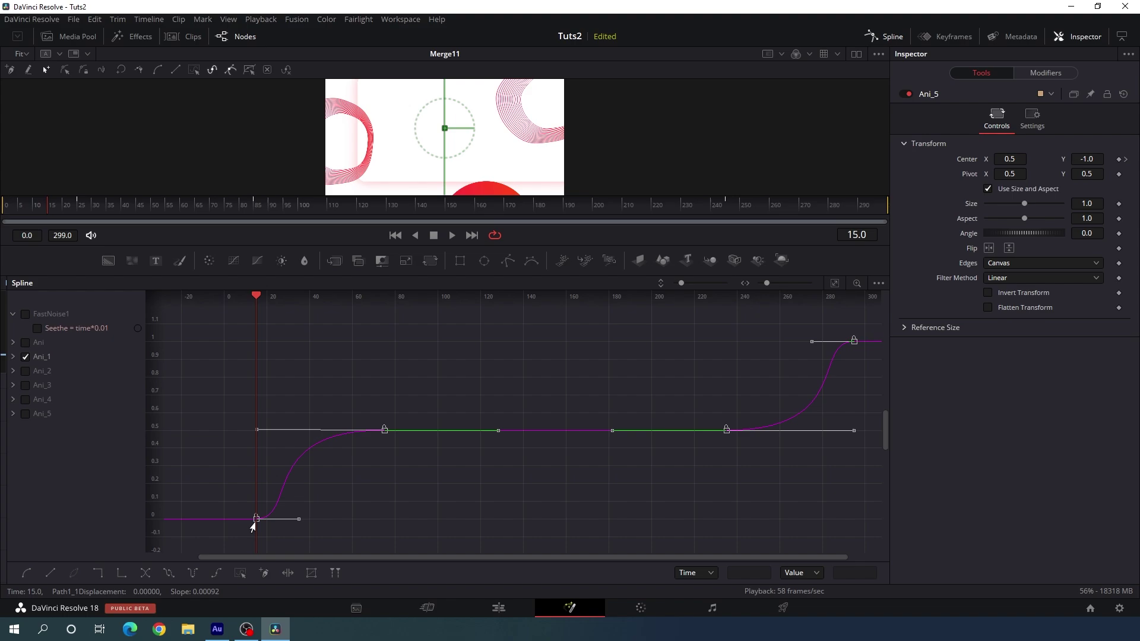
pyautogui.click(395, 235)
pyautogui.press('space')
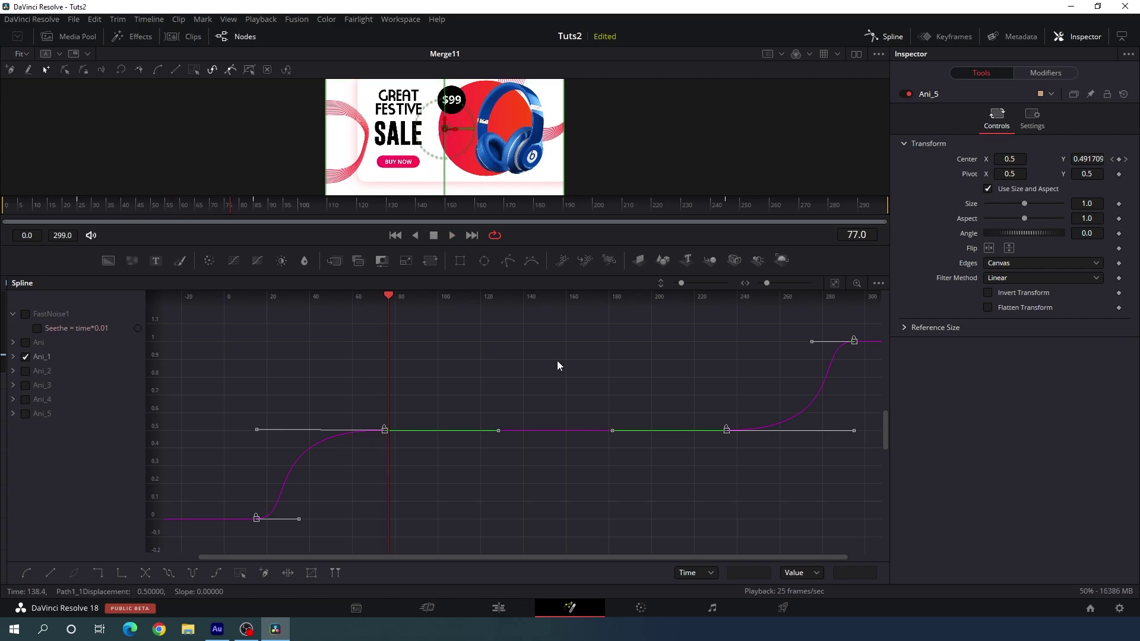
# Close the spline graph, paste a copy of the animated Ani transform, and insert it between Merge2 and Merge3
pyautogui.press('space')
pyautogui.click(888, 37)
pyautogui.scroll(2, 650, 398)
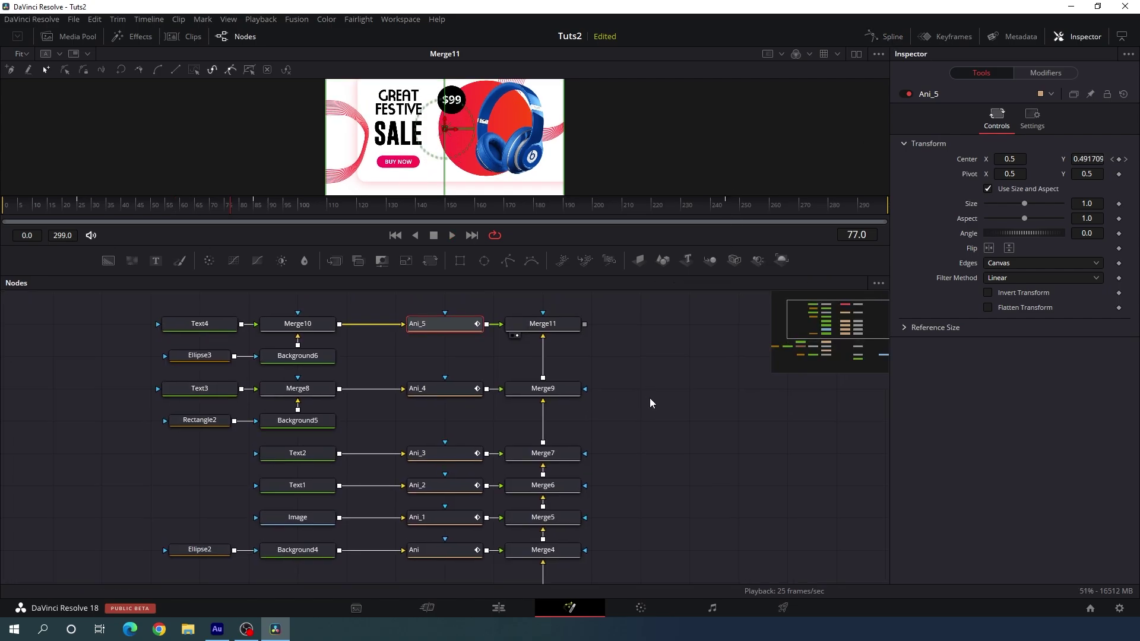
pyautogui.scroll(3, 646, 364)
pyautogui.moveTo(375, 378); pyautogui.dragTo(466, 376)
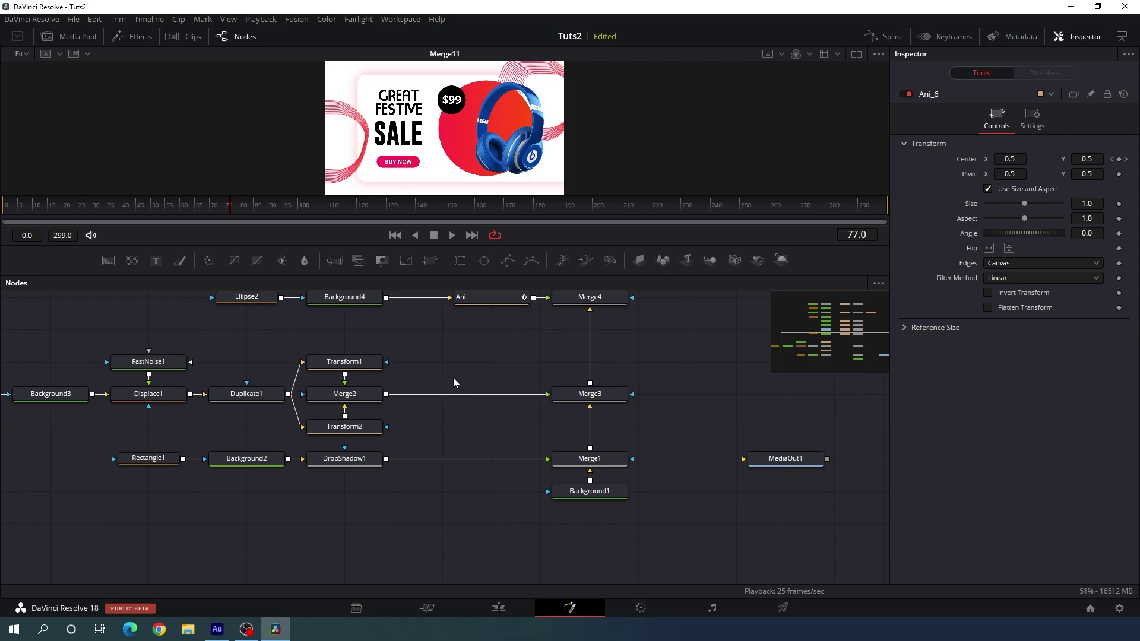
pyautogui.hotkey('ctrl', 'v')
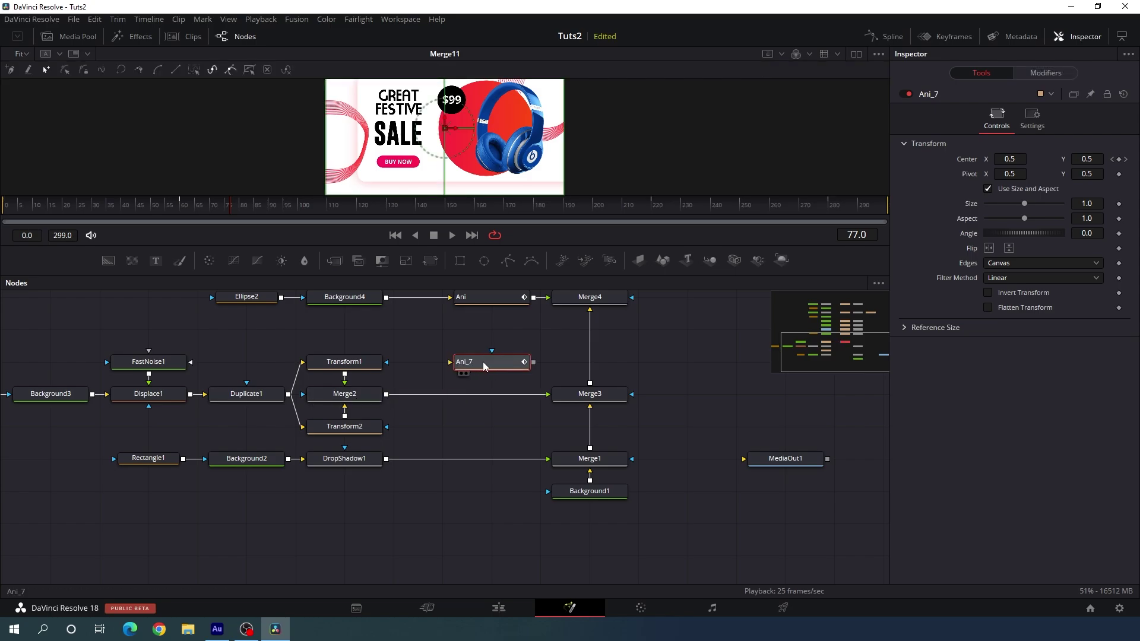
pyautogui.moveTo(484, 367); pyautogui.dragTo(486, 393)
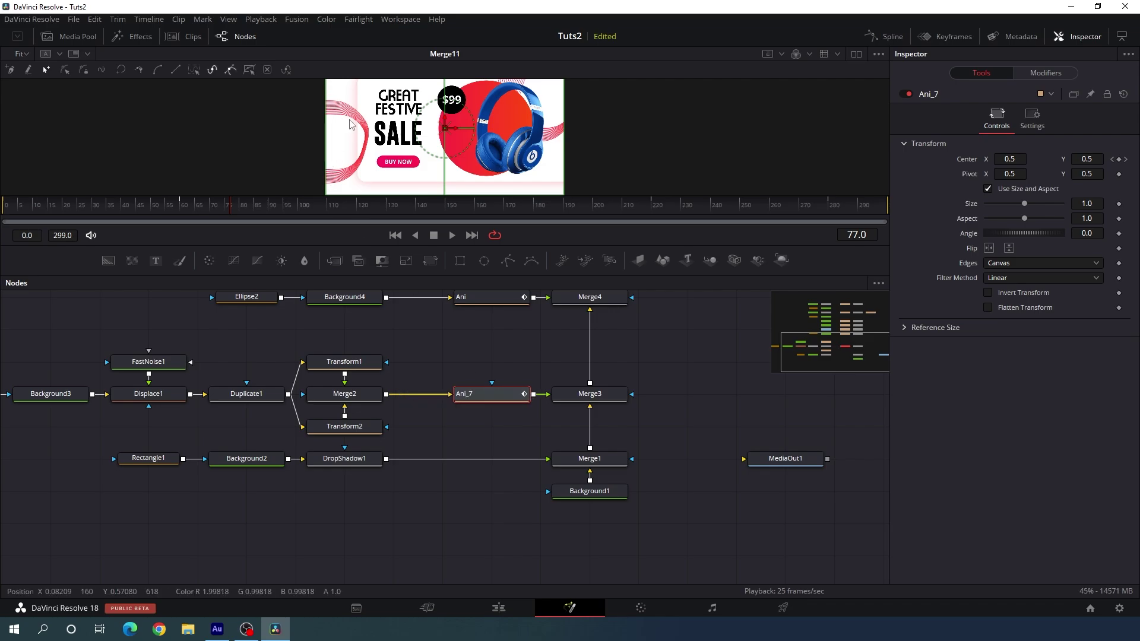
# Enlarge the viewer and play the composition from the first frame to check the wavy line shapes' animation
pyautogui.moveTo(371, 240); pyautogui.dragTo(344, 370)
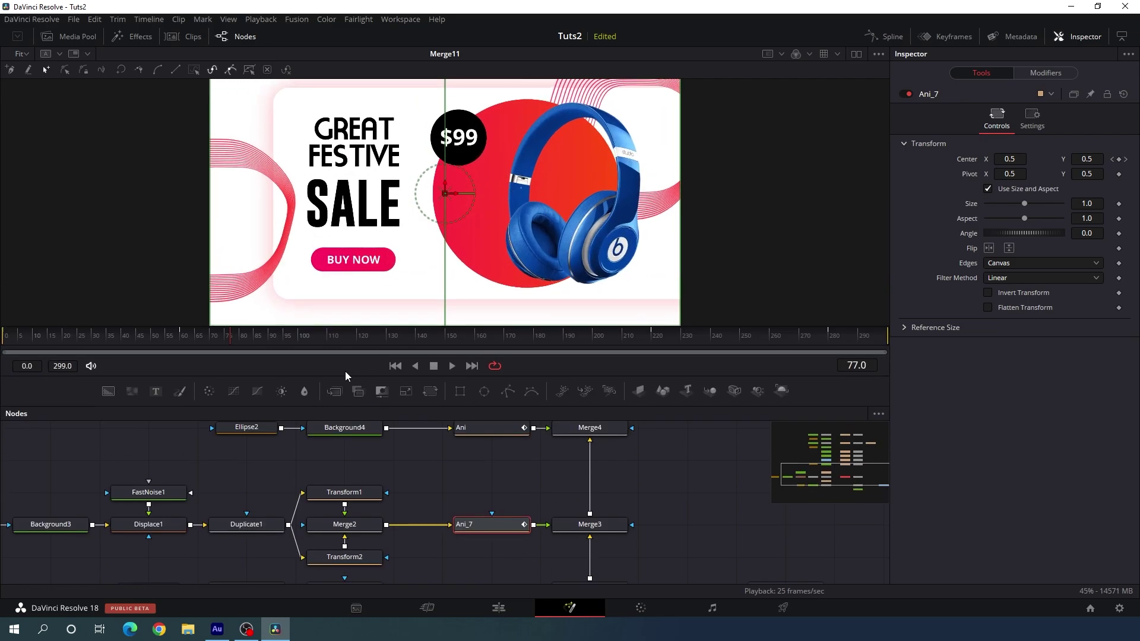
pyautogui.click(395, 235)
pyautogui.press('space')
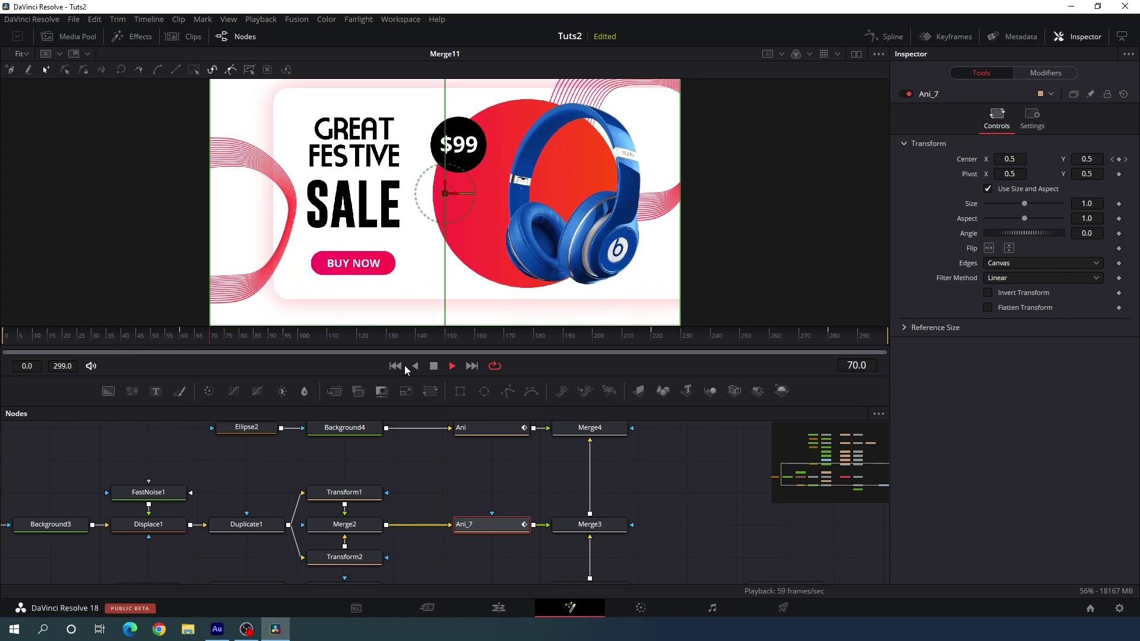
pyautogui.press('space')
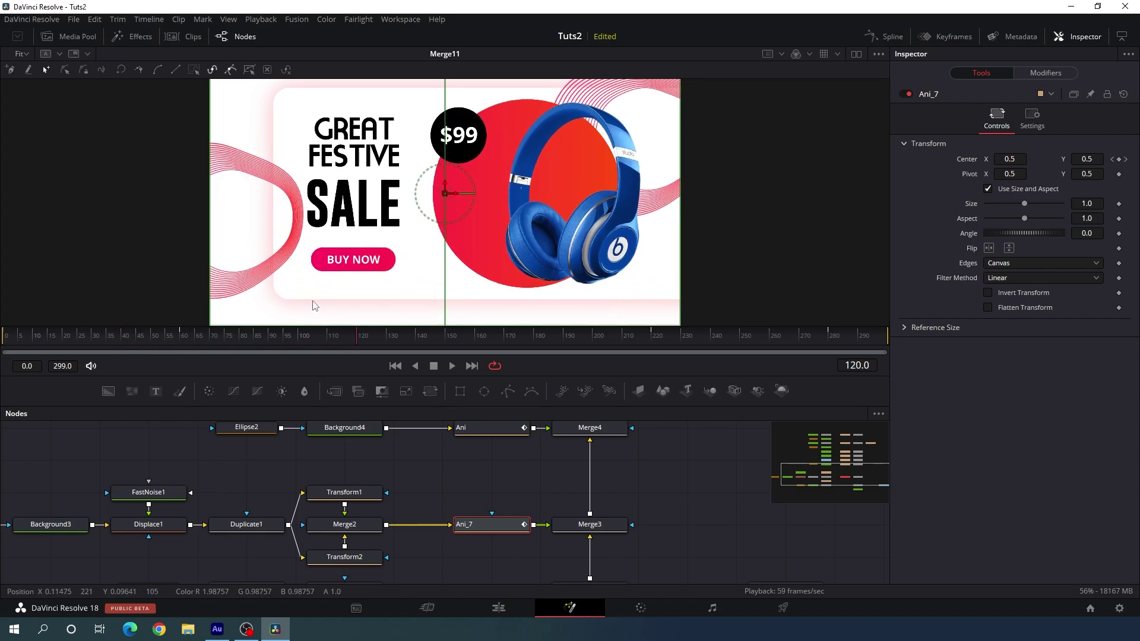
# Keyframe DropShadow1's Shadow Strength at 0.25 on frame 60 and at 0.0 on frame 30
pyautogui.scroll(-5, 469, 475)
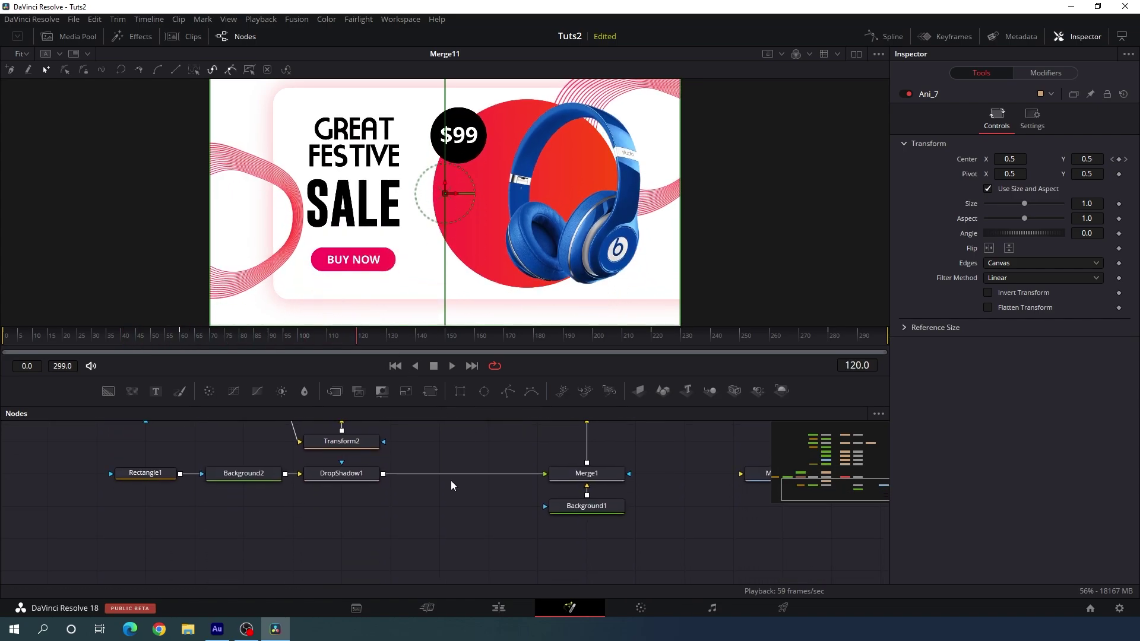
pyautogui.click(342, 474)
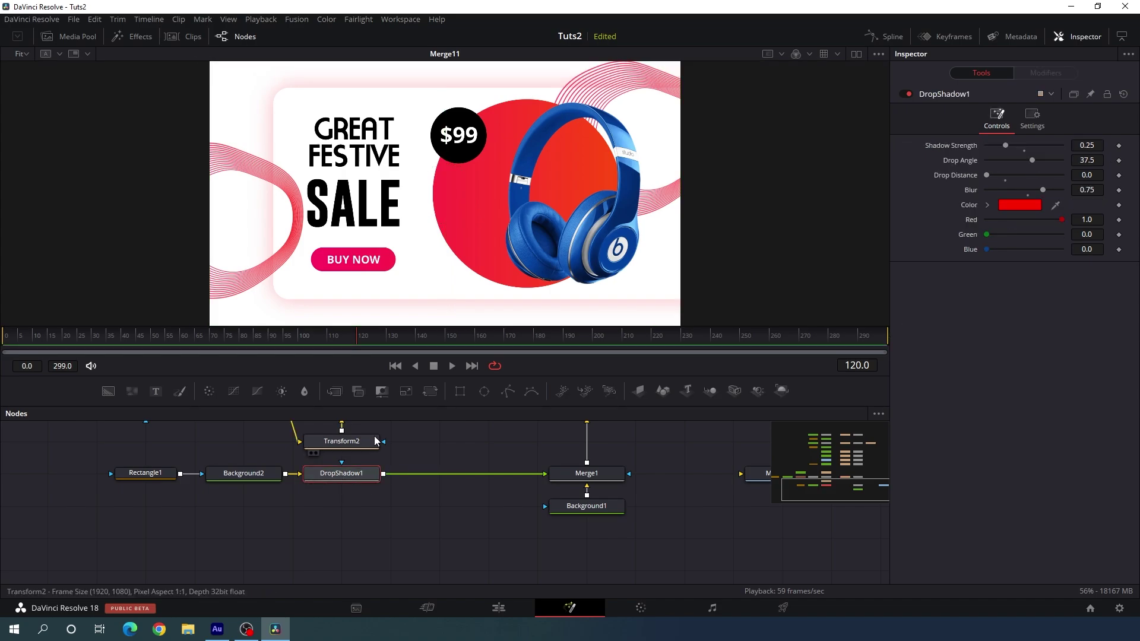
pyautogui.moveTo(243, 346); pyautogui.dragTo(183, 347)
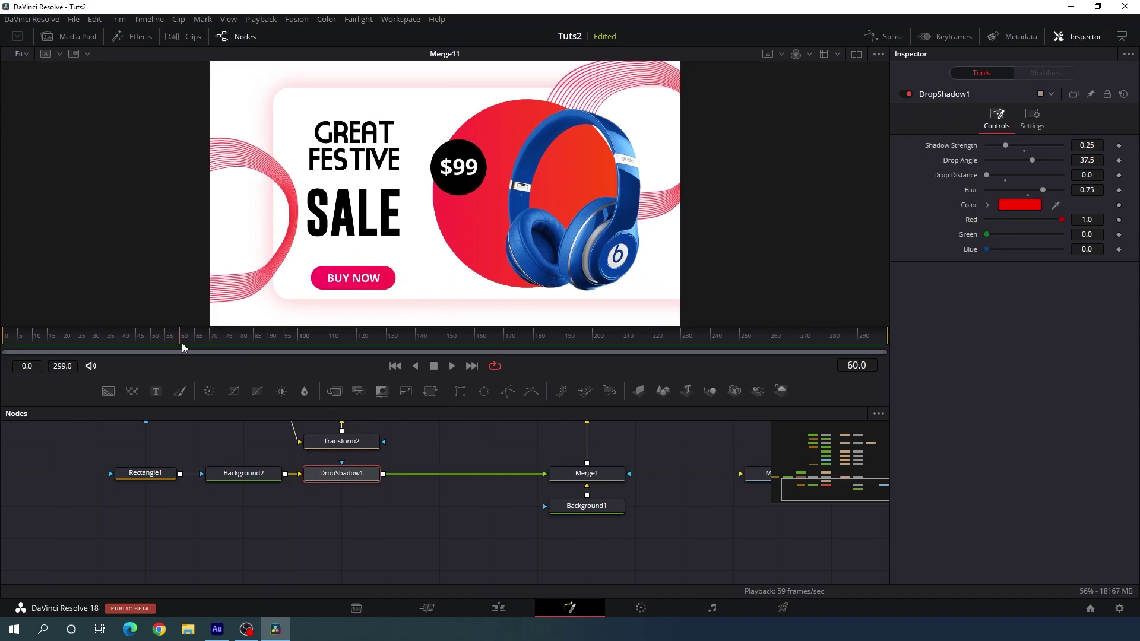
pyautogui.rightClick(940, 149)
pyautogui.click(969, 153)
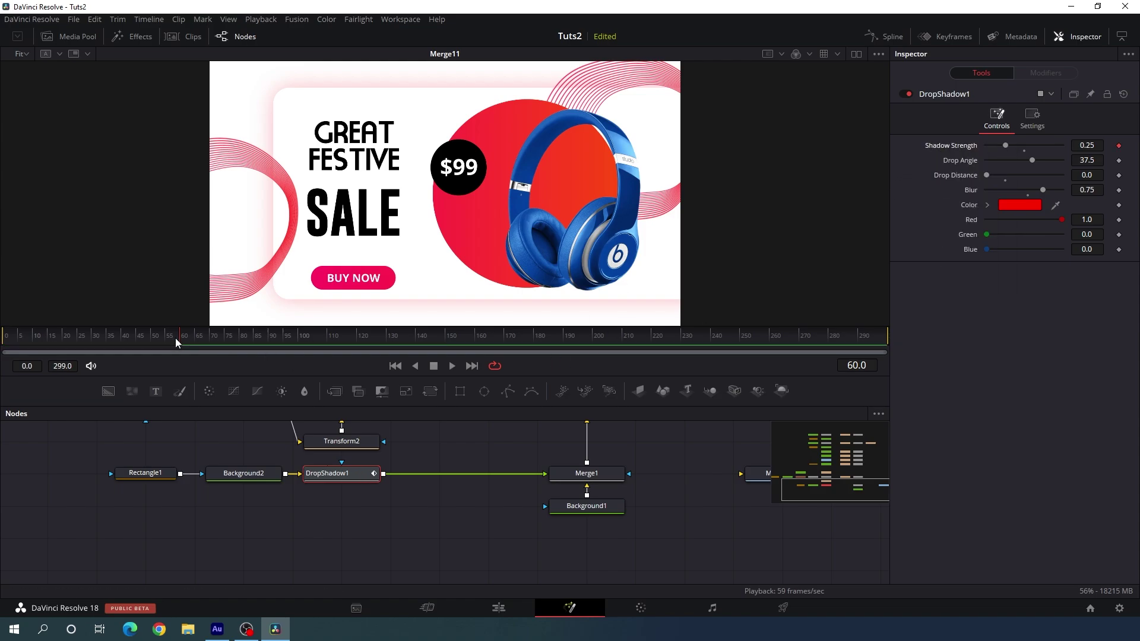
pyautogui.moveTo(177, 342); pyautogui.dragTo(93, 346)
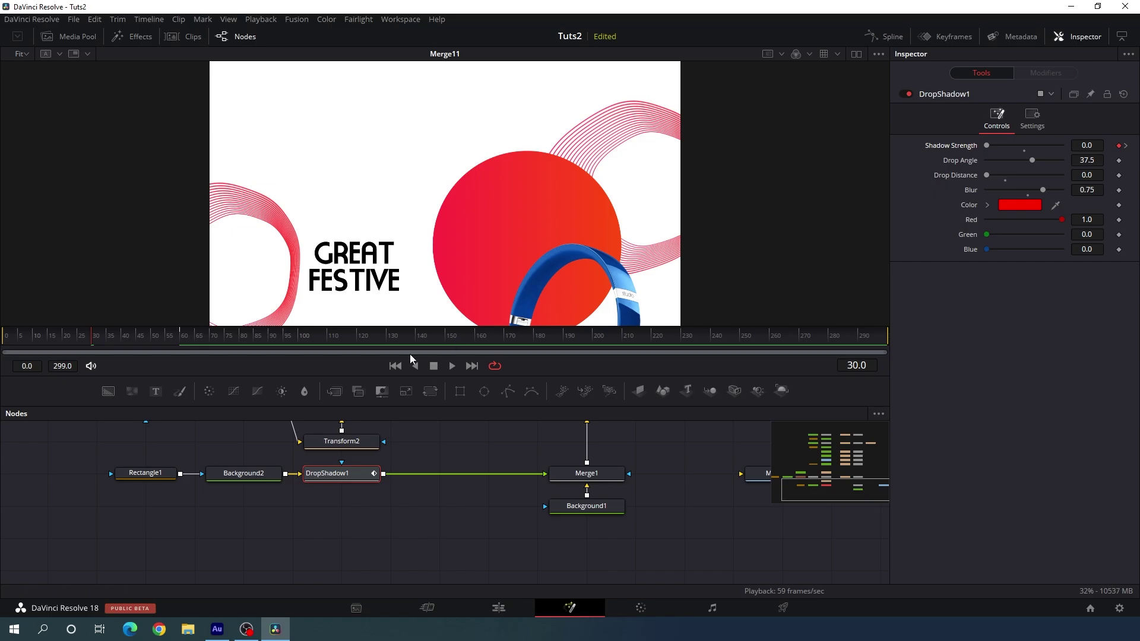
# Keyframe DropShadow1's Shadow Strength at 0.25 on frame 220 and 0.0 on frame 250, and scrub the timeline to check the fades
pyautogui.click(596, 340)
pyautogui.moveTo(610, 340); pyautogui.dragTo(653, 339)
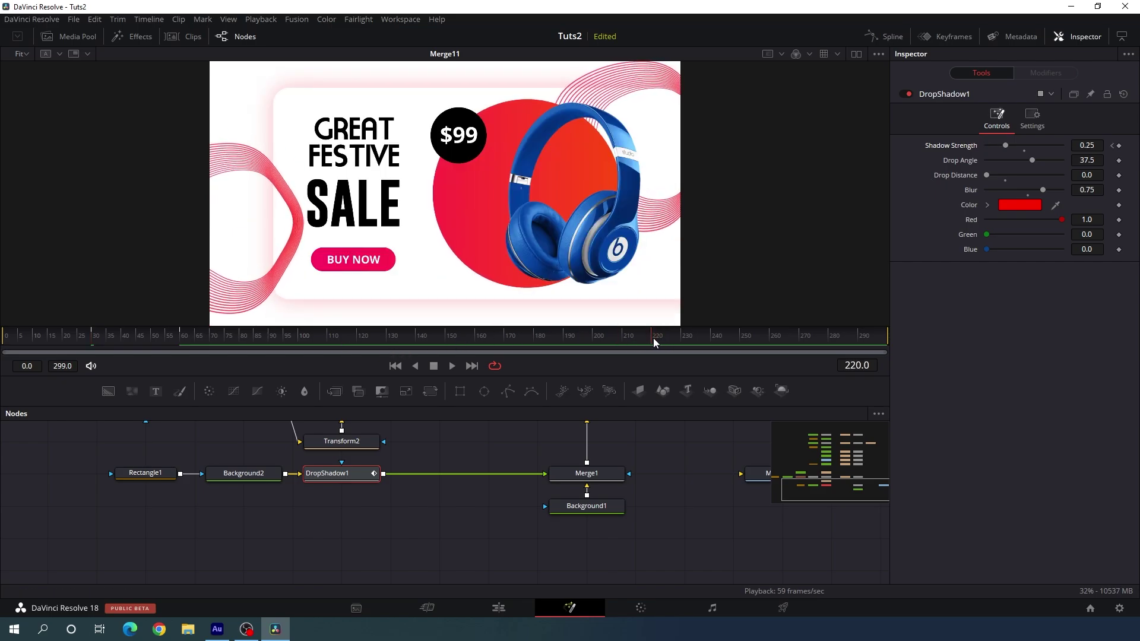
pyautogui.rightClick(944, 148)
pyautogui.click(969, 153)
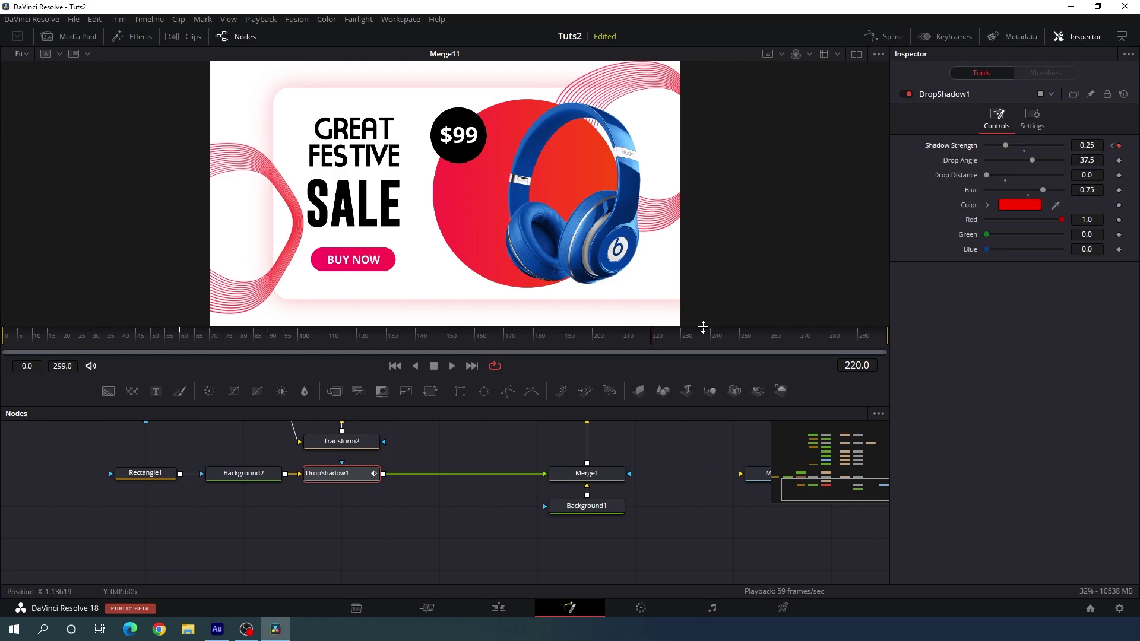
pyautogui.moveTo(663, 345); pyautogui.dragTo(742, 346)
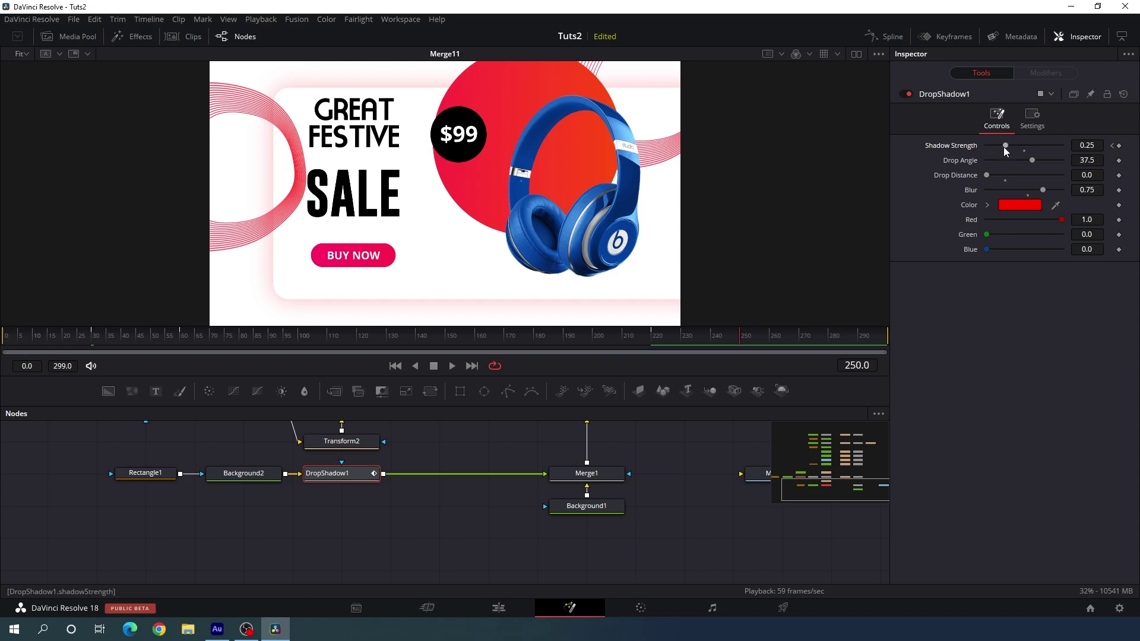
pyautogui.moveTo(1008, 150); pyautogui.dragTo(982, 149)
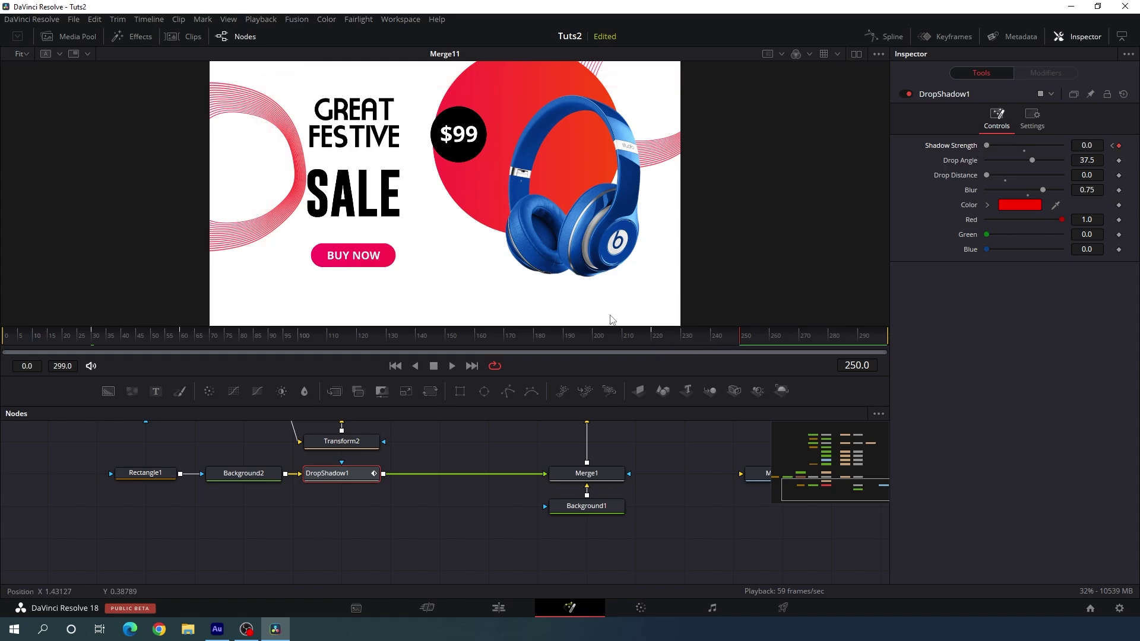
pyautogui.moveTo(106, 338); pyautogui.dragTo(392, 339)
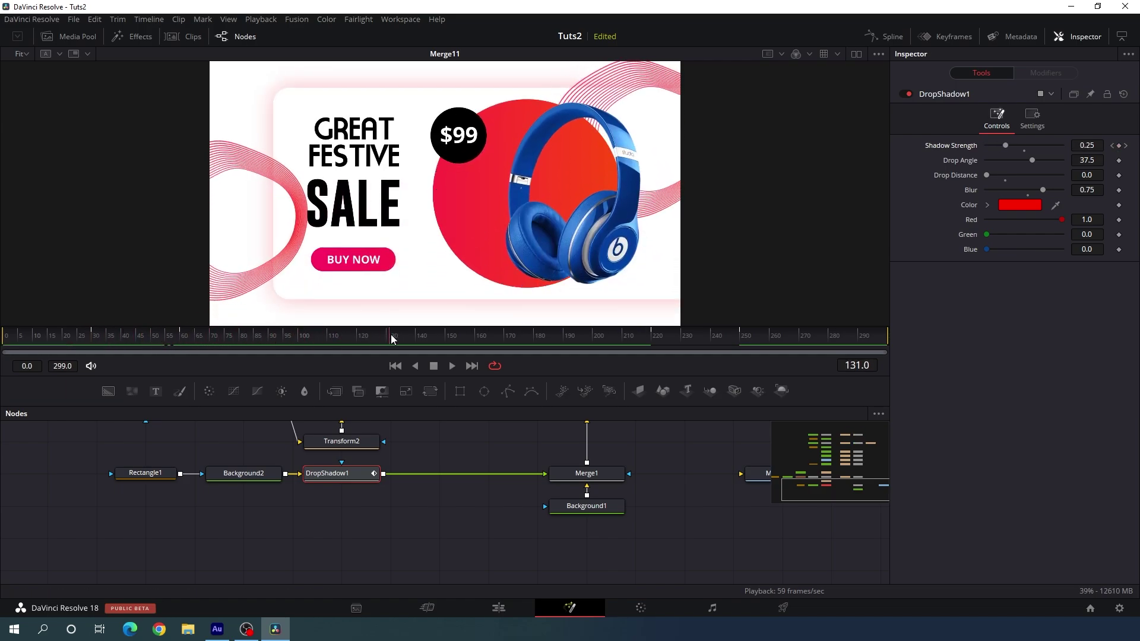
# Move MediaOut1 up beside Merge11 and connect Merge11's output to it
pyautogui.moveTo(723, 482); pyautogui.dragTo(512, 552)
pyautogui.moveTo(587, 552); pyautogui.dragTo(479, 489)
pyautogui.scroll(5, 521, 451)
pyautogui.scroll(3, 544, 530)
pyautogui.scroll(2, 556, 524)
pyautogui.scroll(1, 580, 540)
pyautogui.moveTo(374, 481); pyautogui.dragTo(472, 483)
pyautogui.click(554, 525)
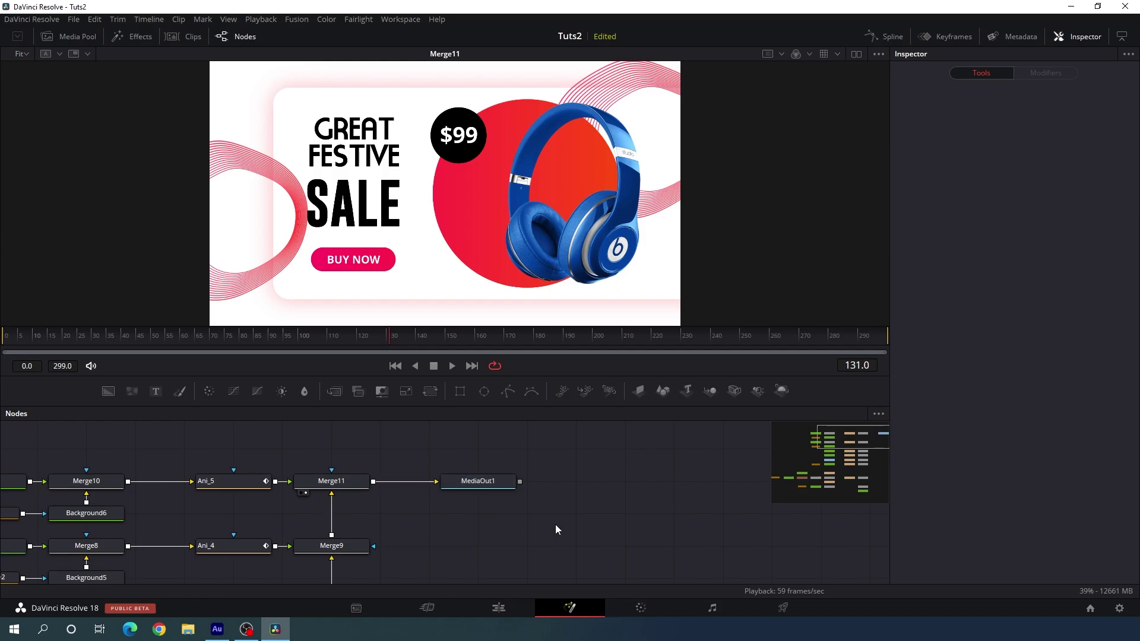
# Switch to the Edit page, enable looping, return to the start of the timeline and play the promo full screen
pyautogui.click(506, 613)
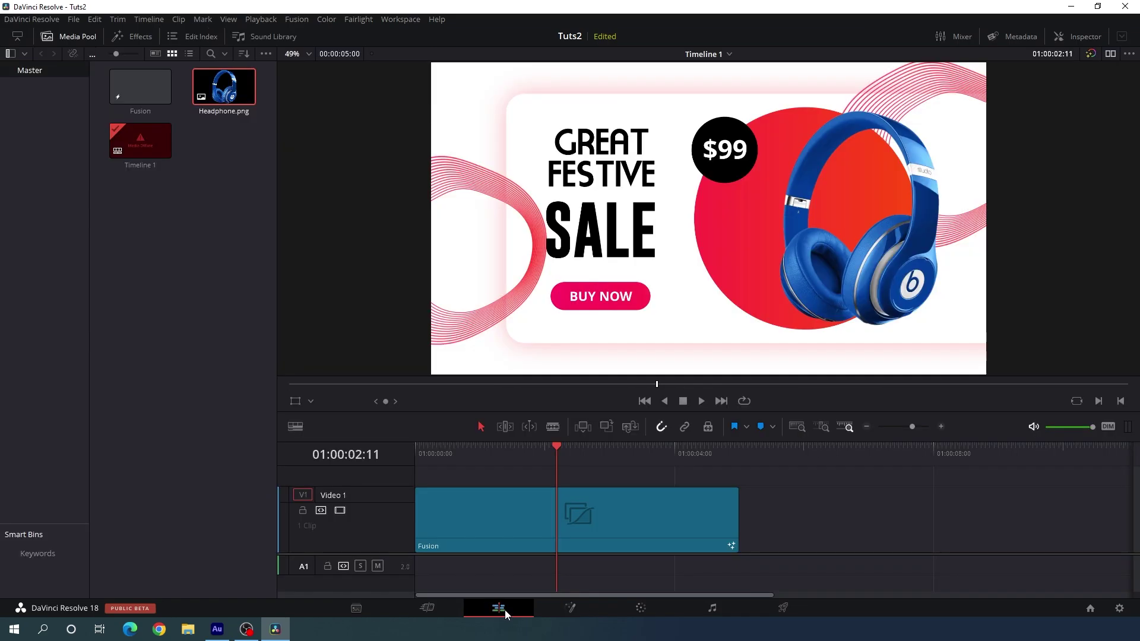
pyautogui.moveTo(440, 454); pyautogui.dragTo(645, 453)
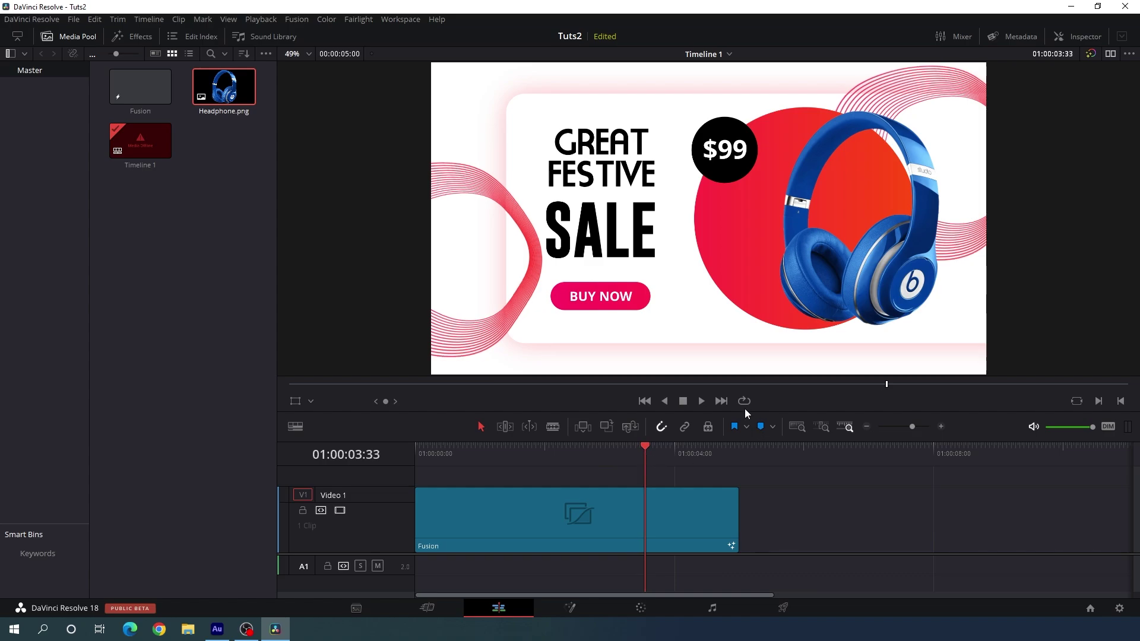
pyautogui.moveTo(554, 448); pyautogui.dragTo(397, 455)
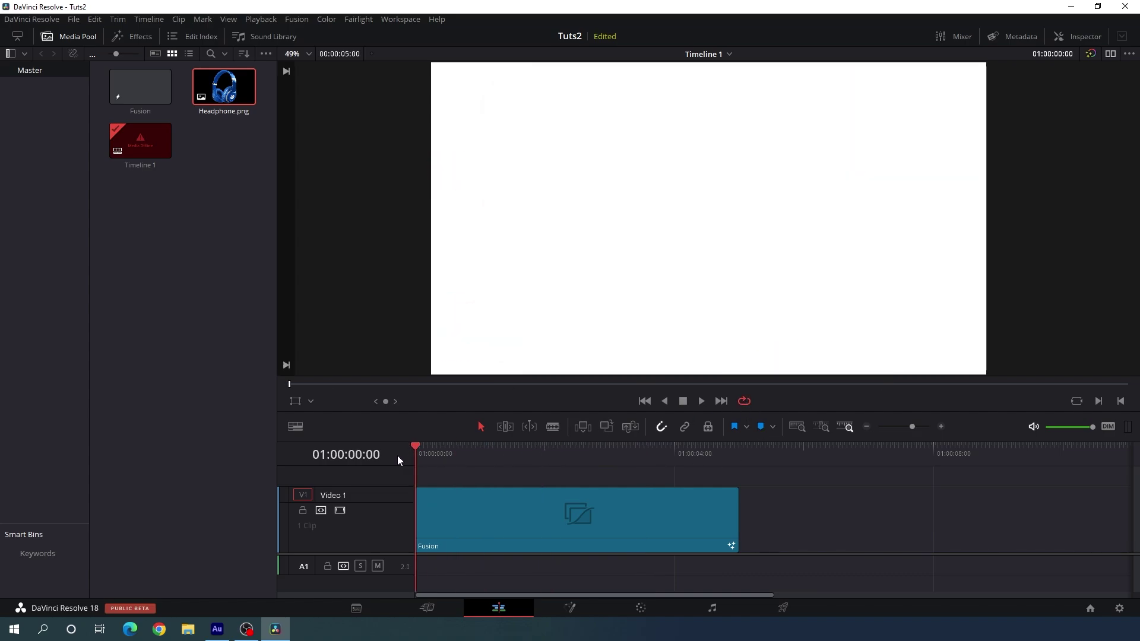
pyautogui.hotkey('ctrl', 'f')
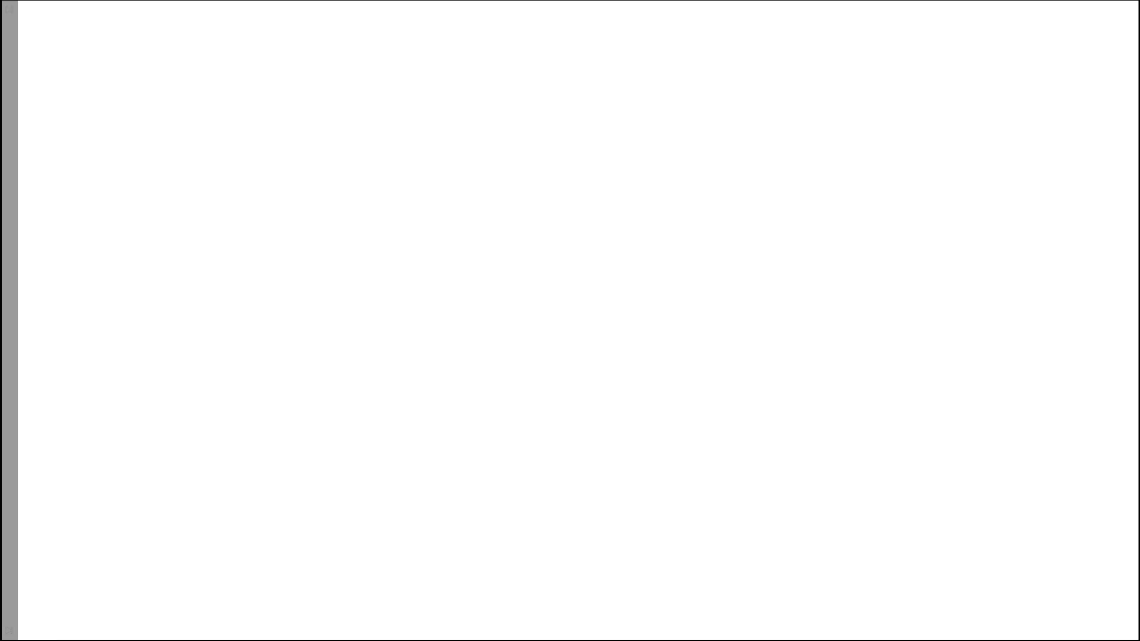
pyautogui.press('space')
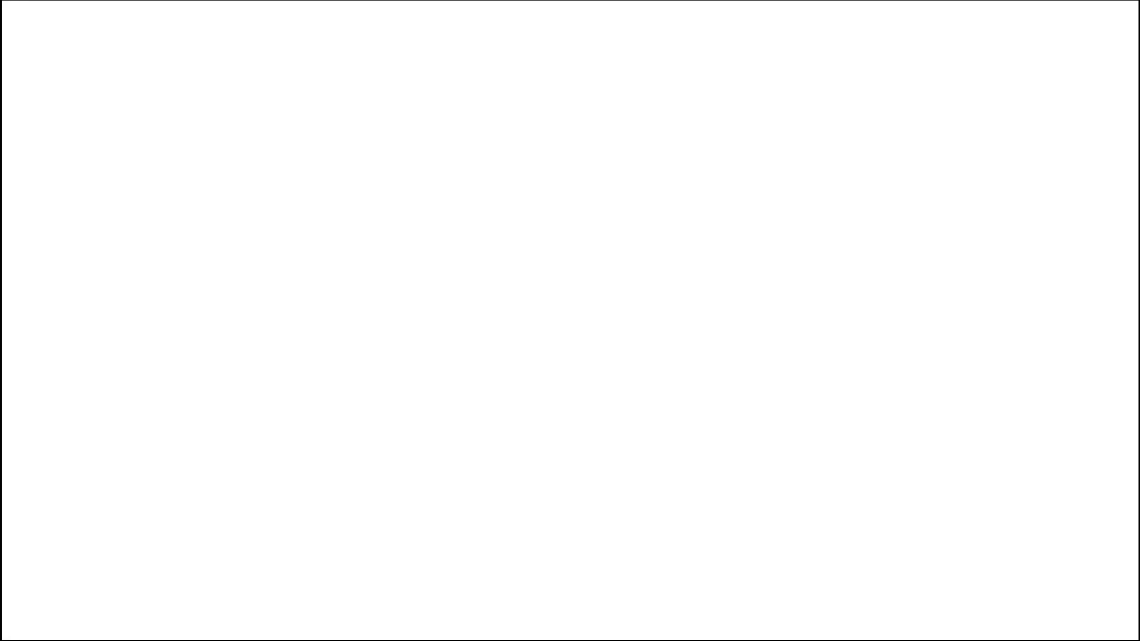